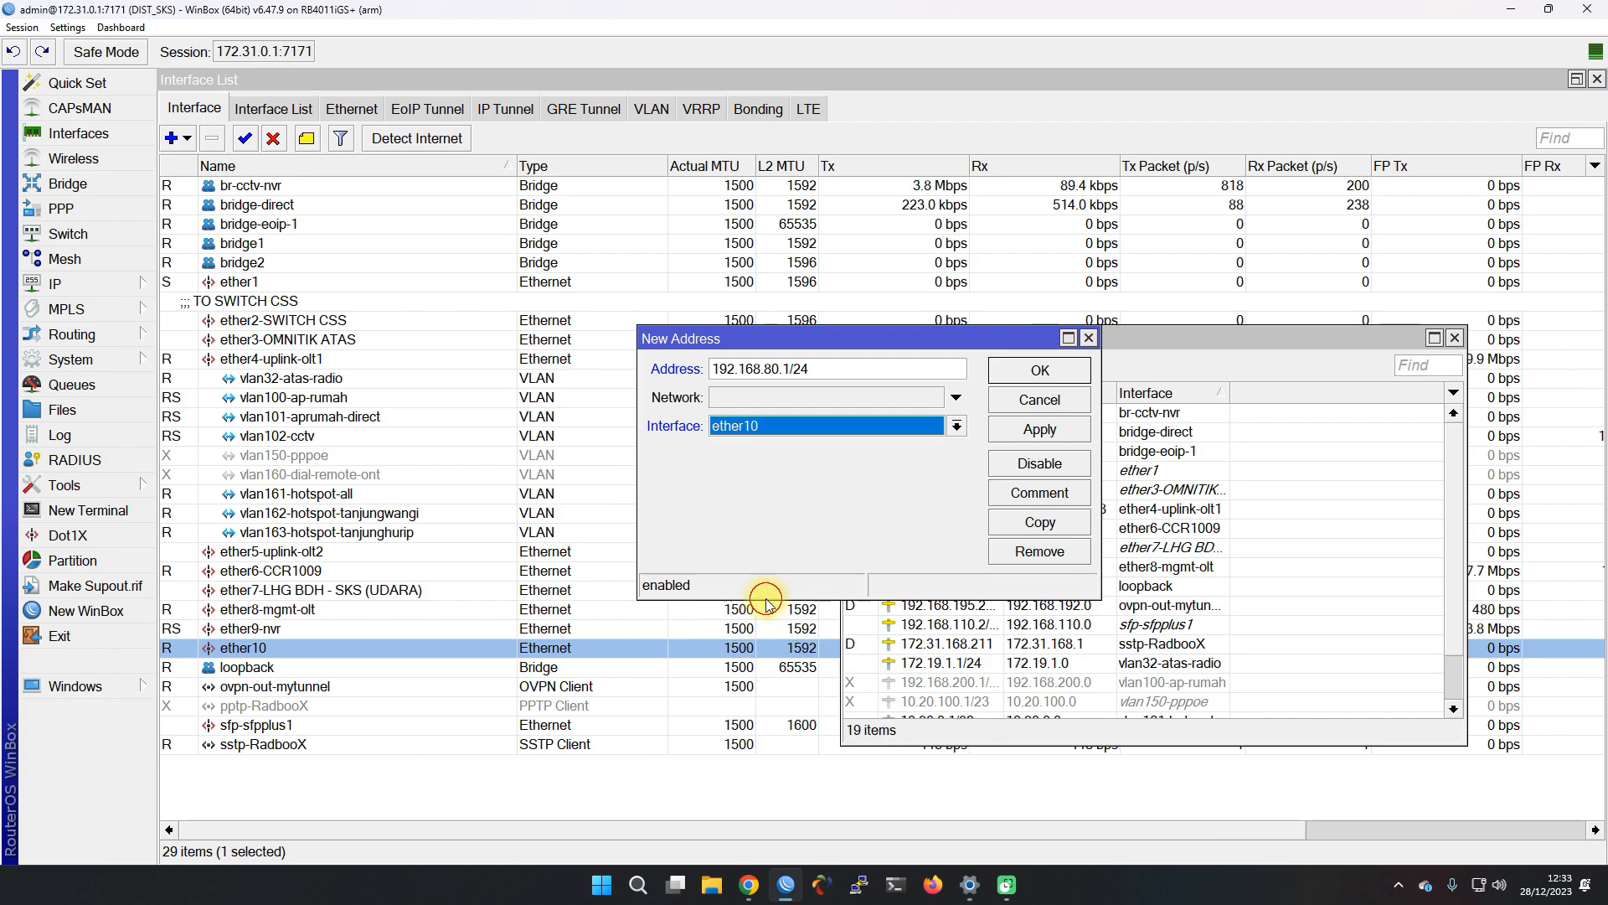
Apply 192.168.80.1/24 to ether10 and go to the DHCP Server list
click(1040, 430)
click(1039, 371)
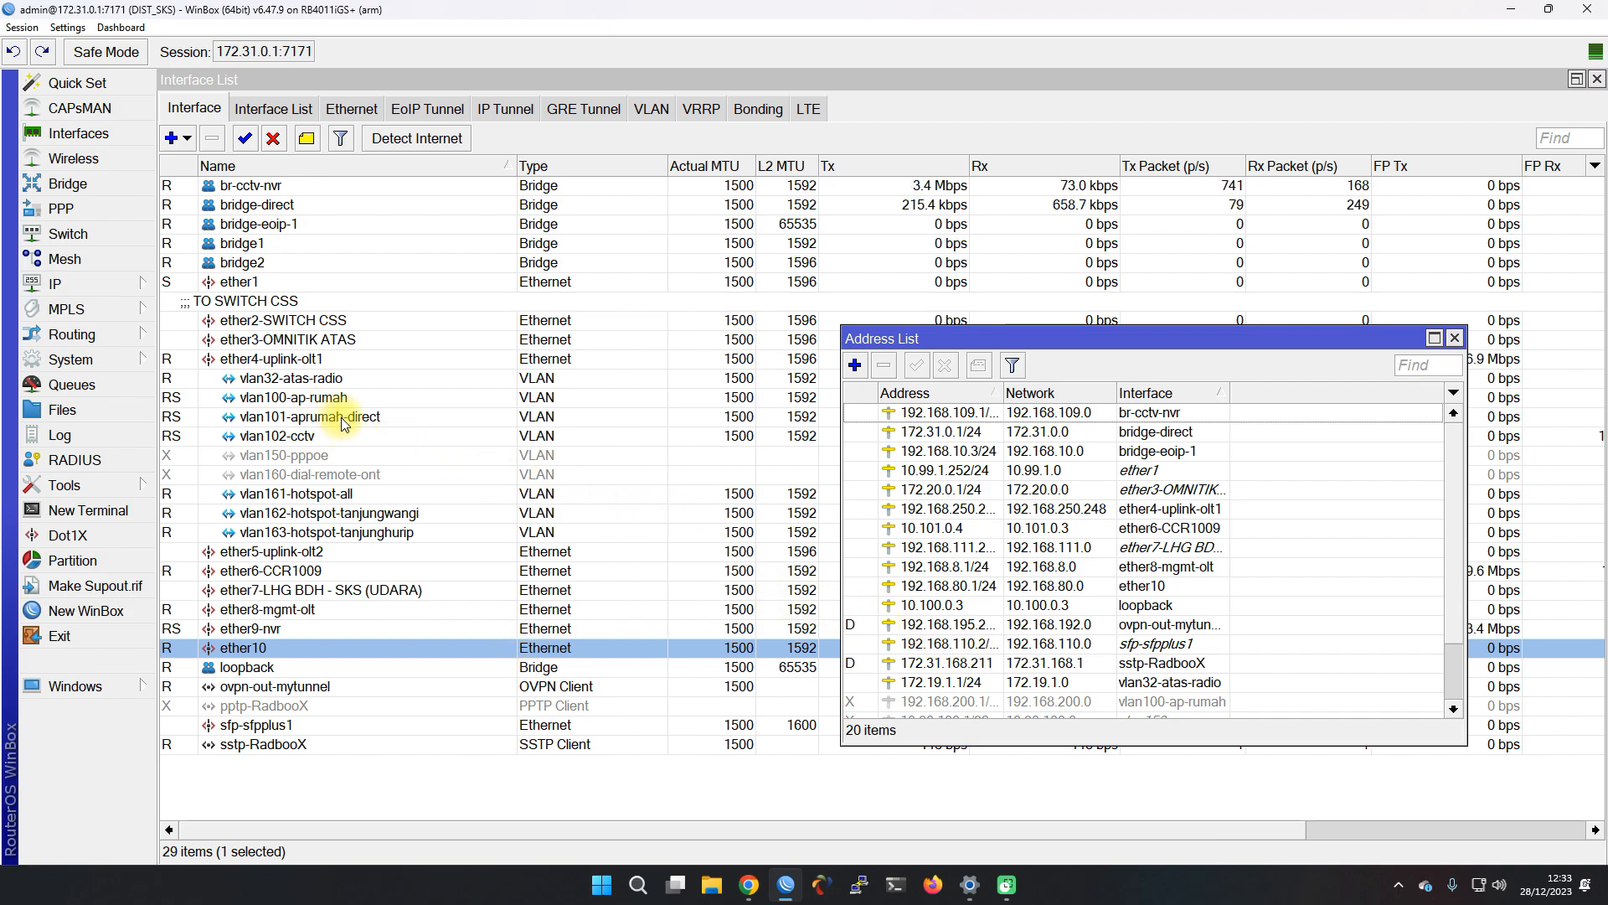
click(94, 281)
click(217, 399)
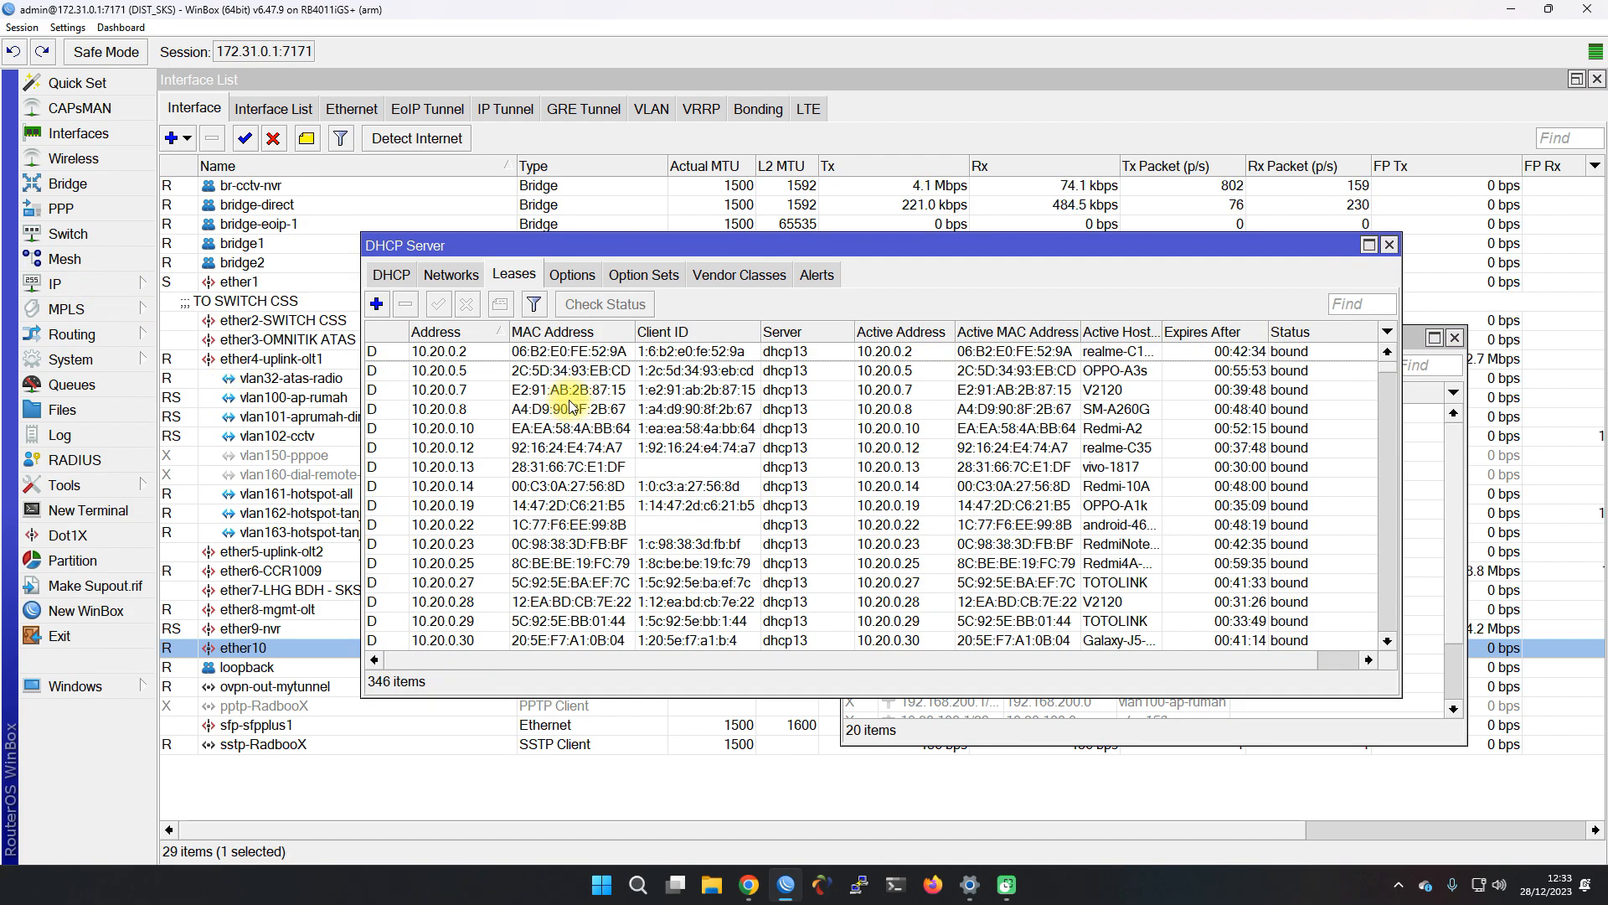
click(398, 278)
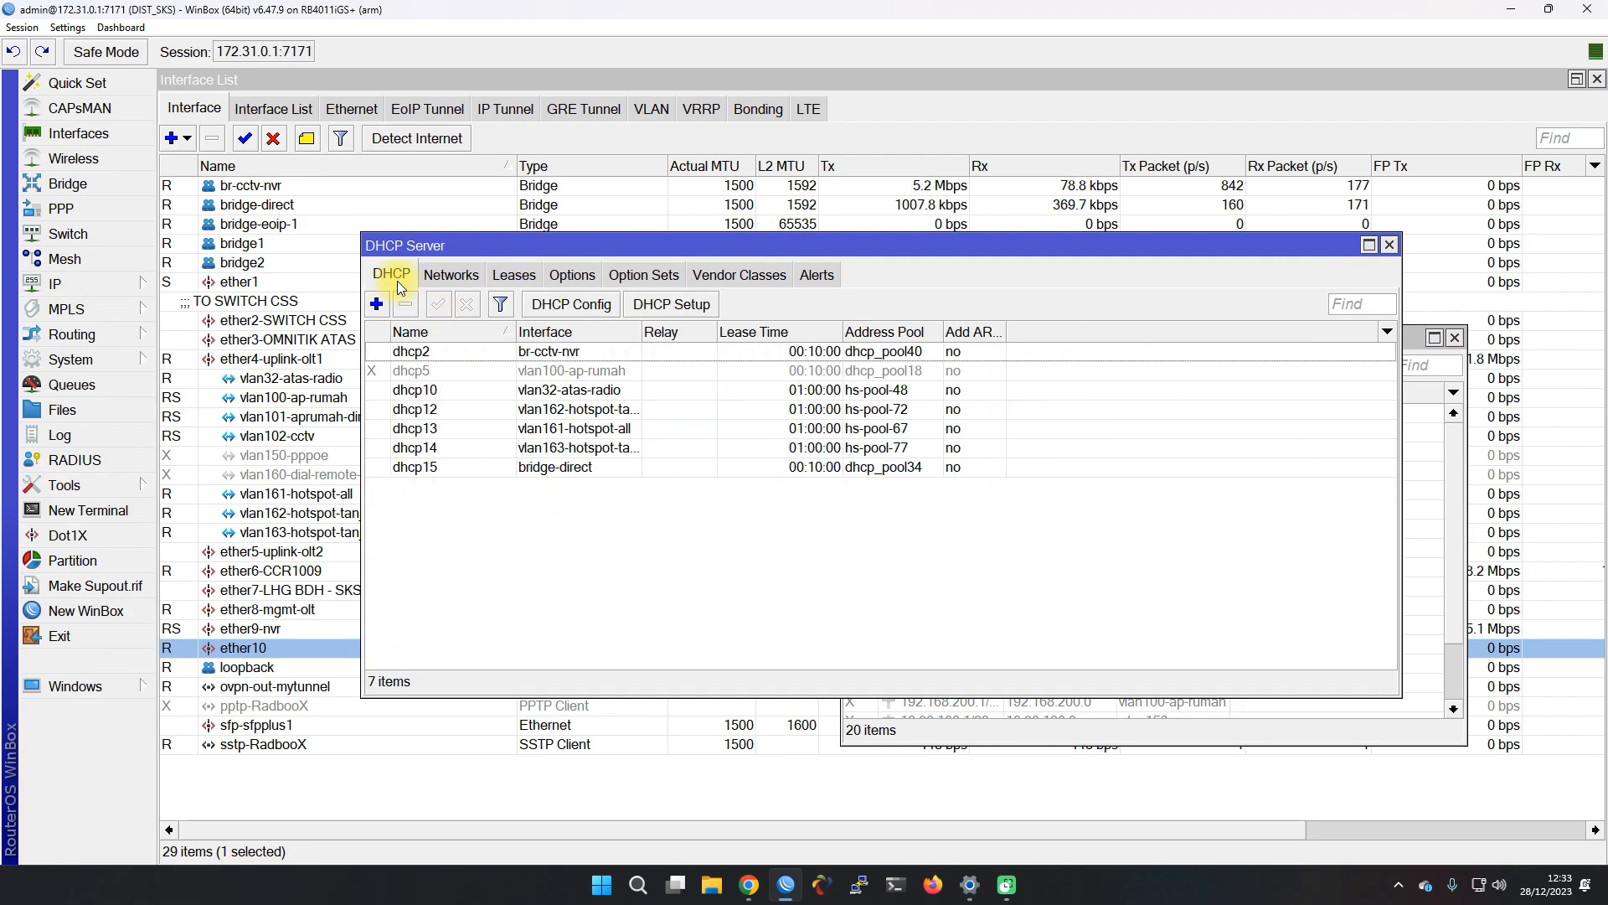
Run DHCP Setup on ether10, accepting the suggested address space, gateway, pool, DNS and lease time
click(664, 312)
click(863, 459)
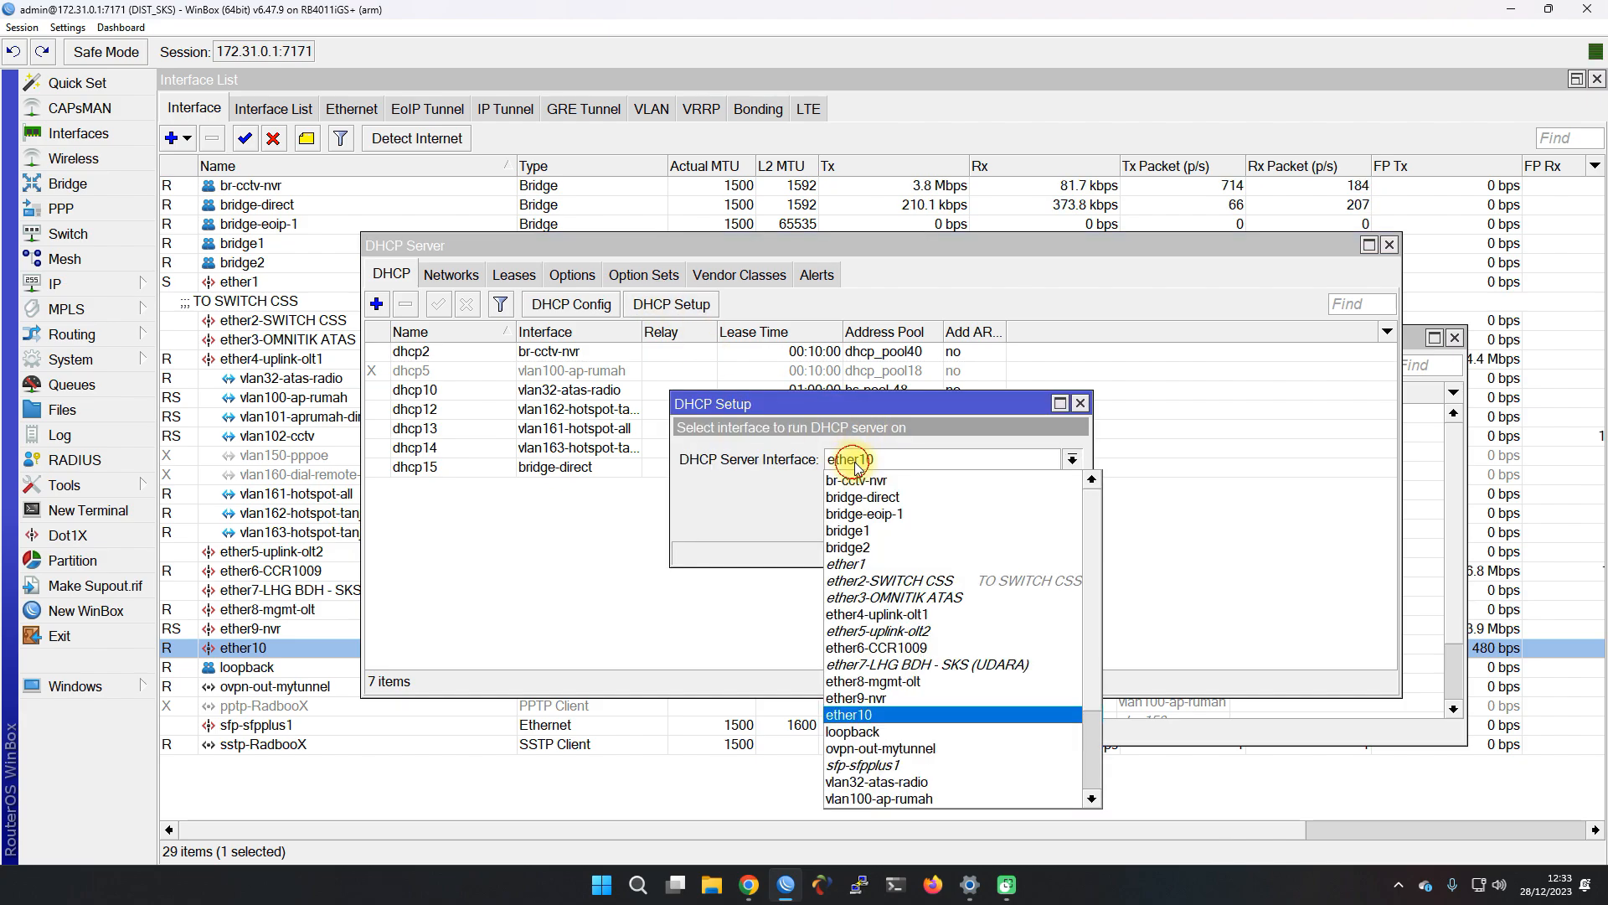
click(887, 715)
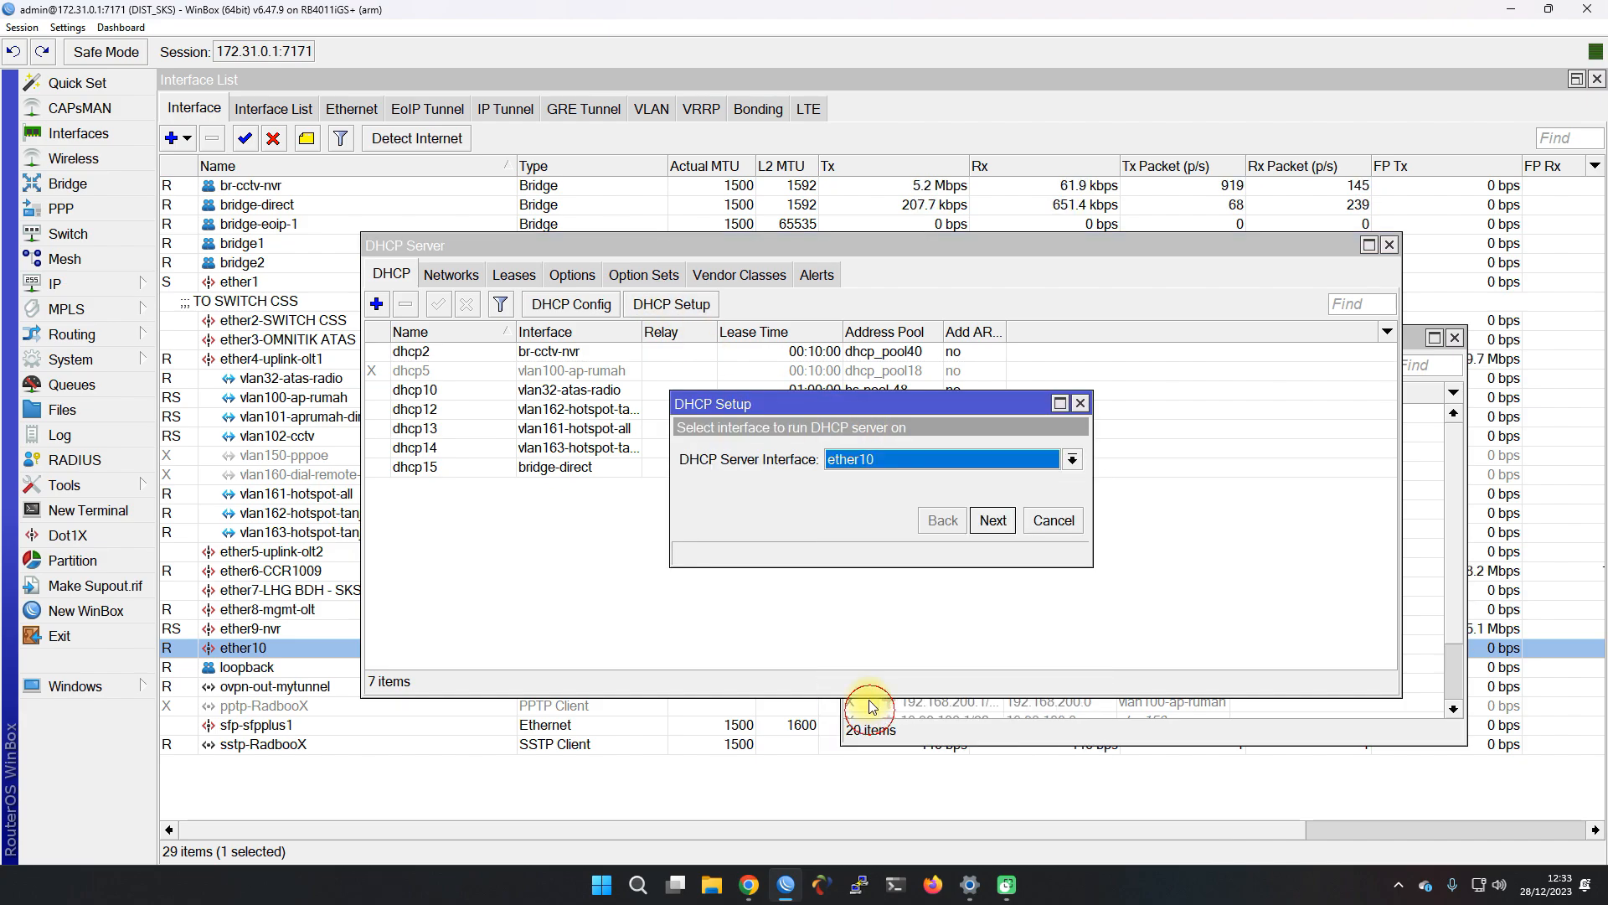
click(992, 520)
click(992, 520)
click(992, 520)
click(991, 521)
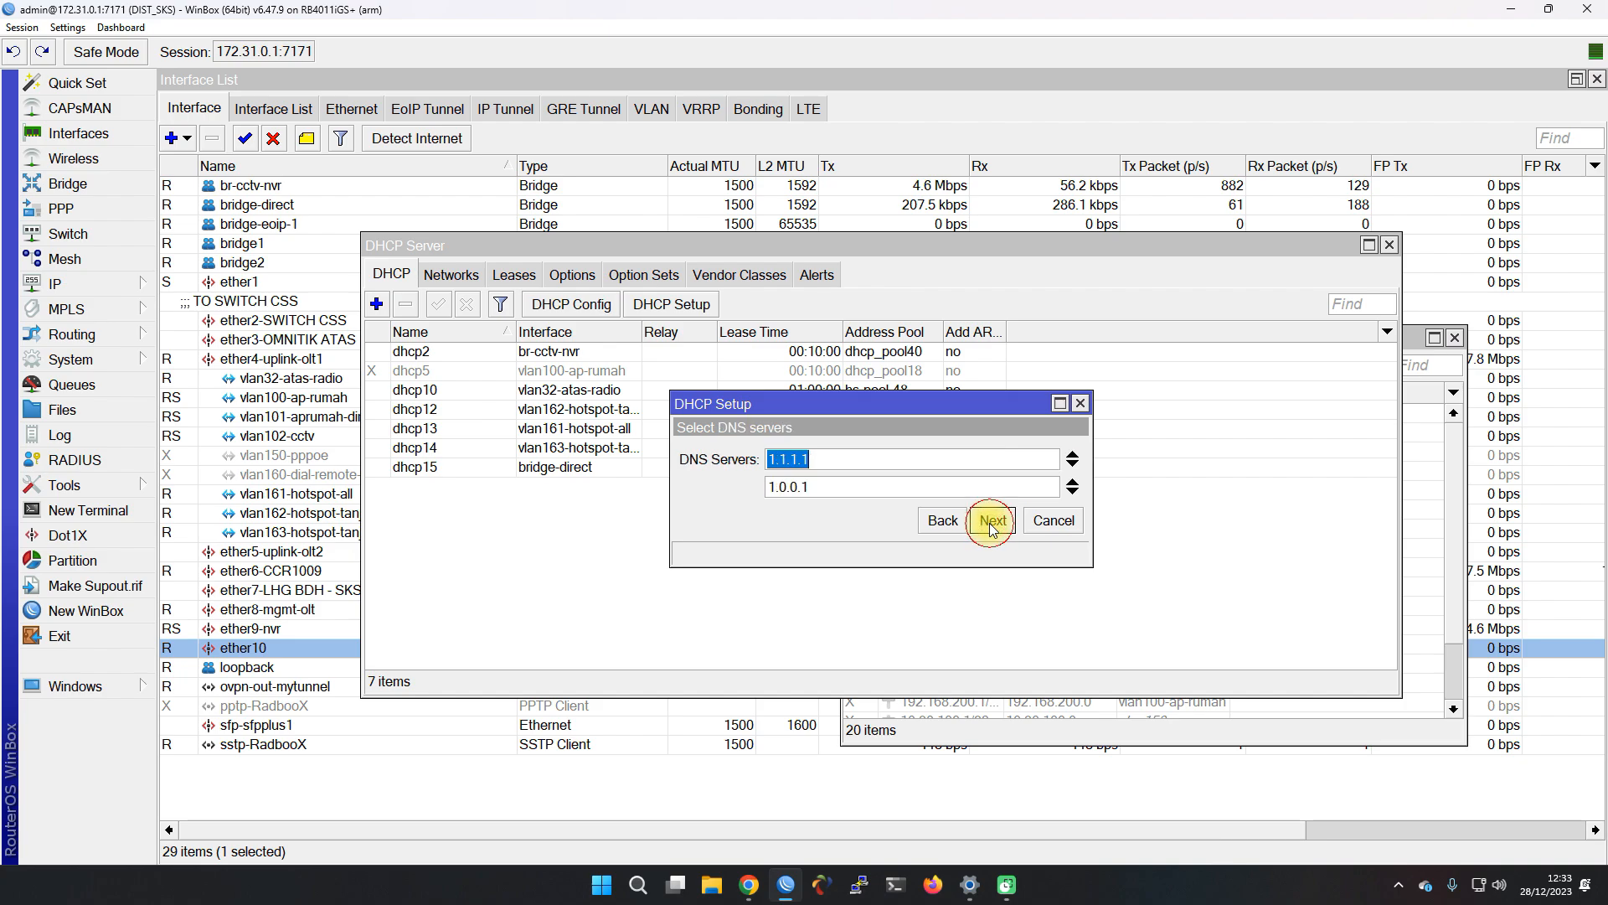
click(991, 520)
click(992, 520)
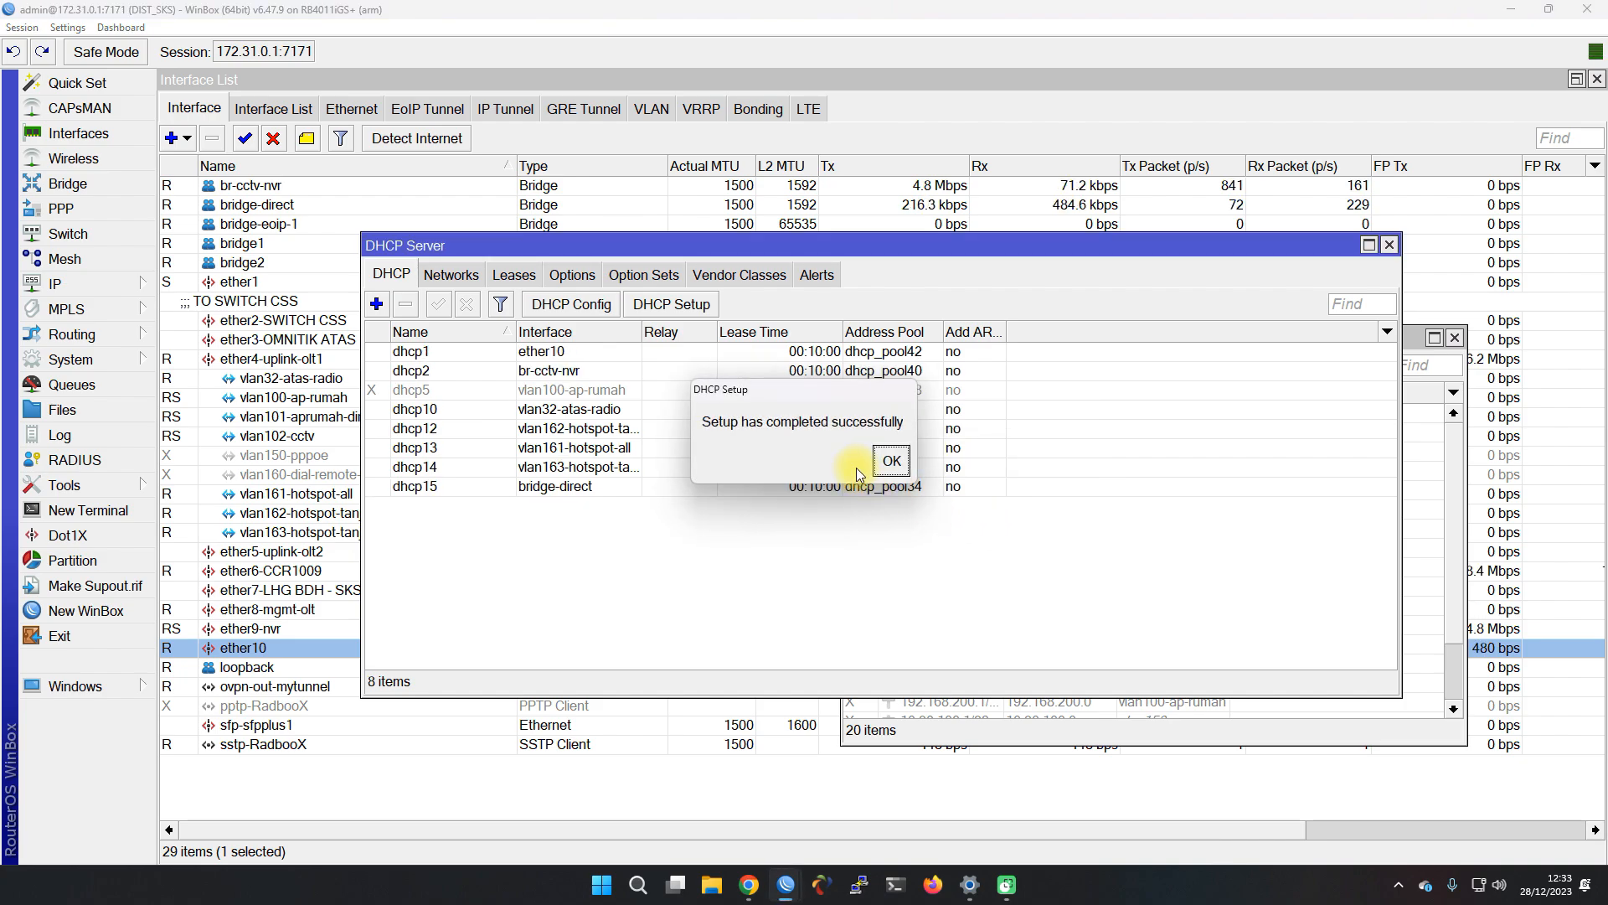
Confirm the new dhcp1 server and close the DHCP Server window
click(890, 461)
click(607, 352)
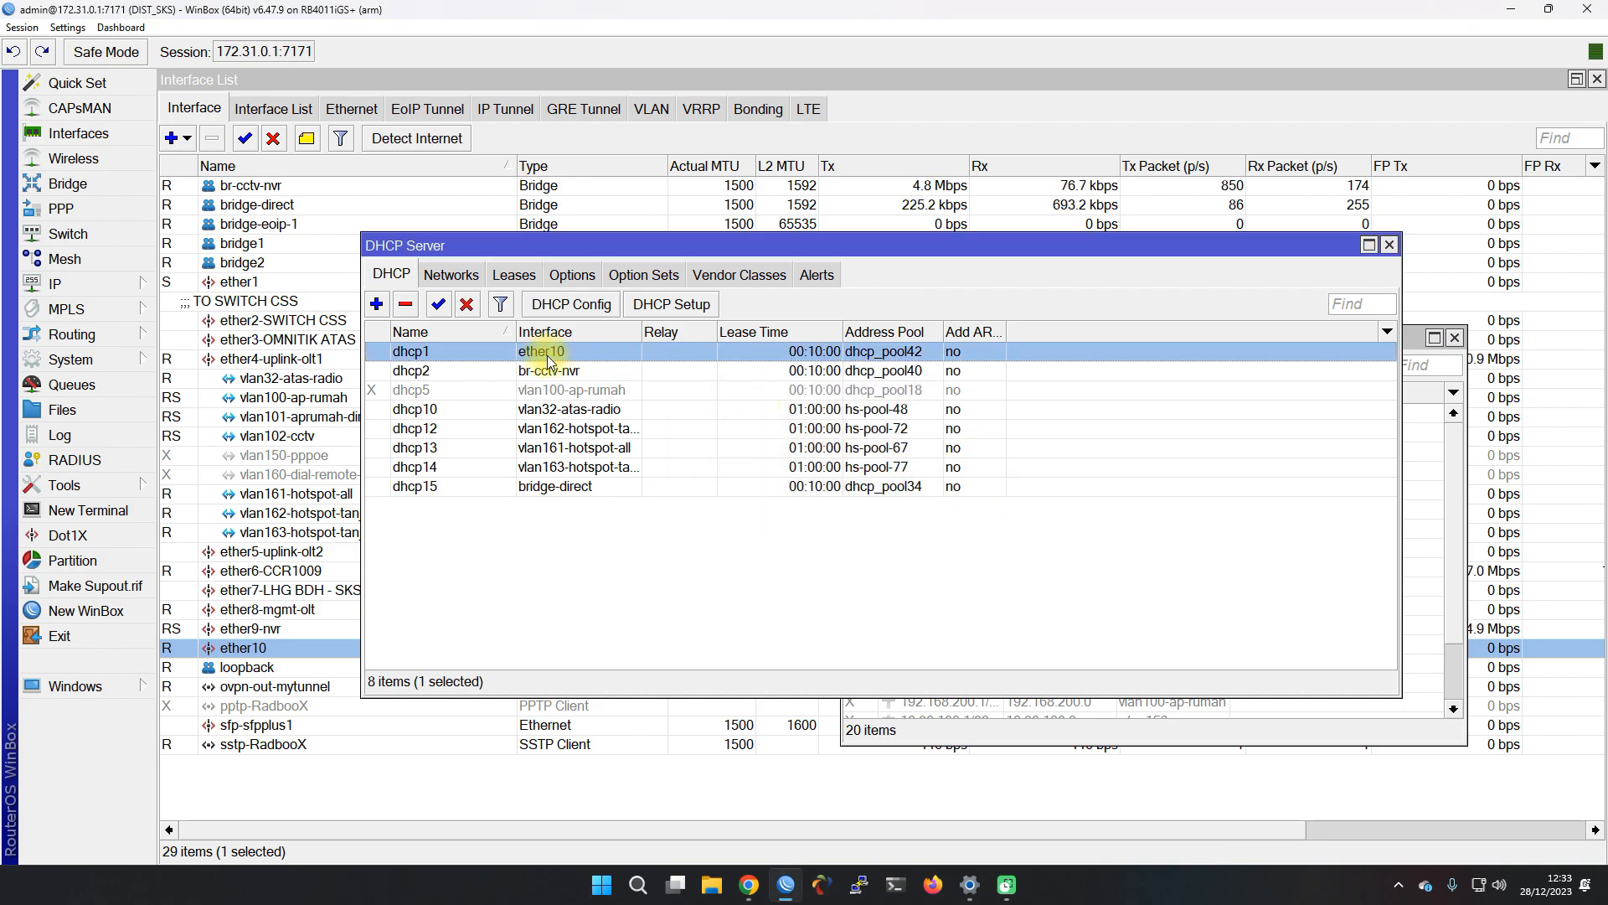
click(1390, 244)
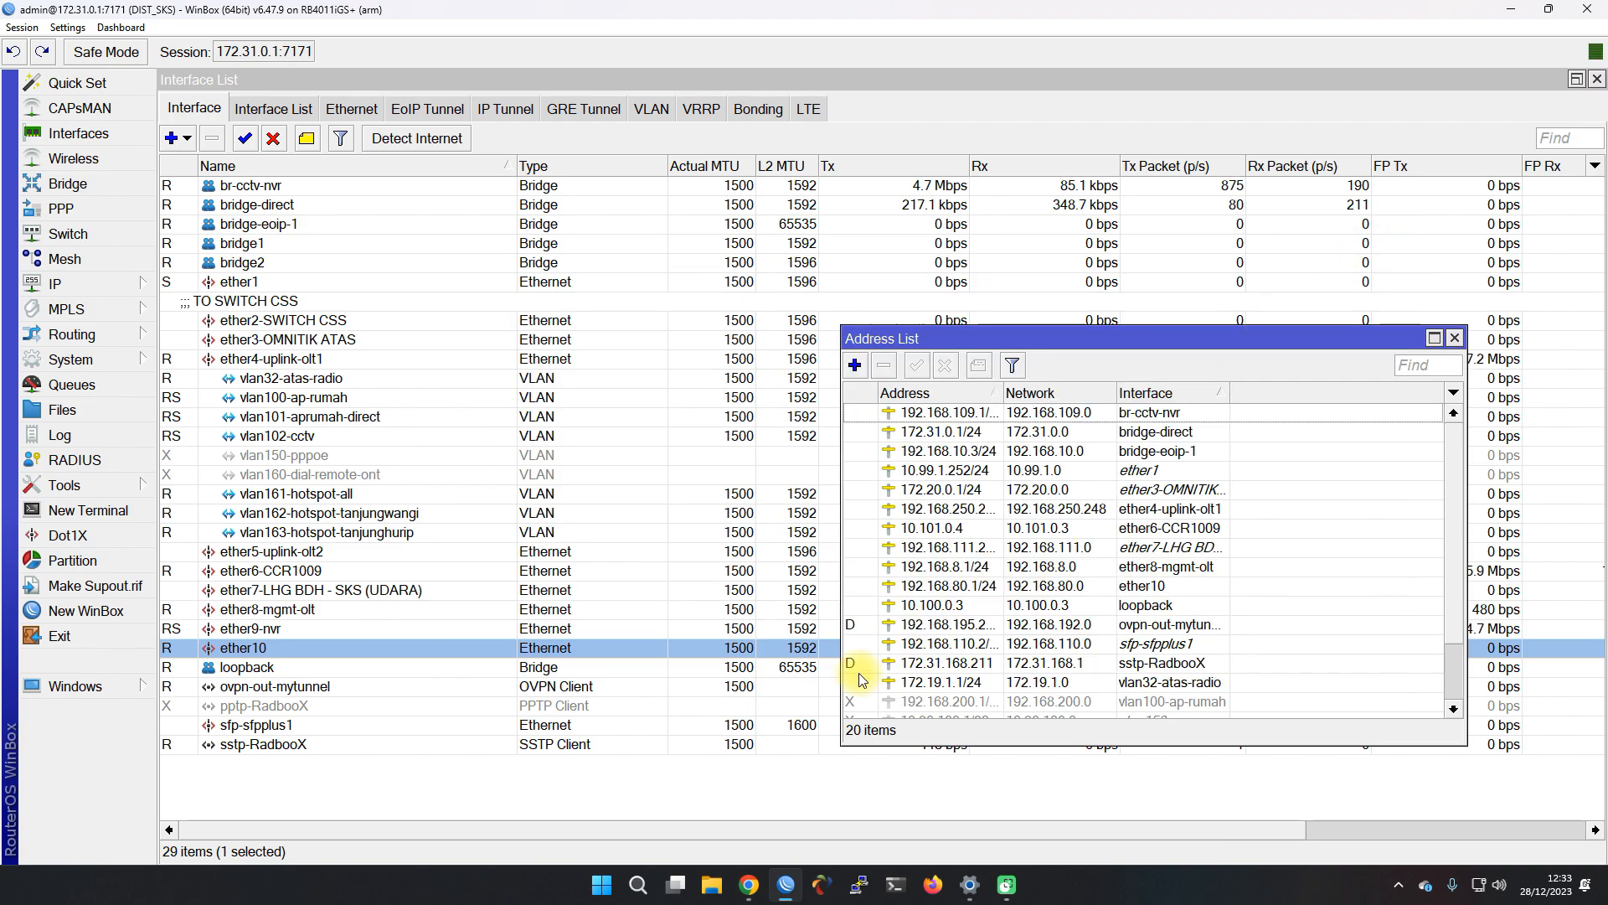
mouse_move(748, 883)
click(670, 784)
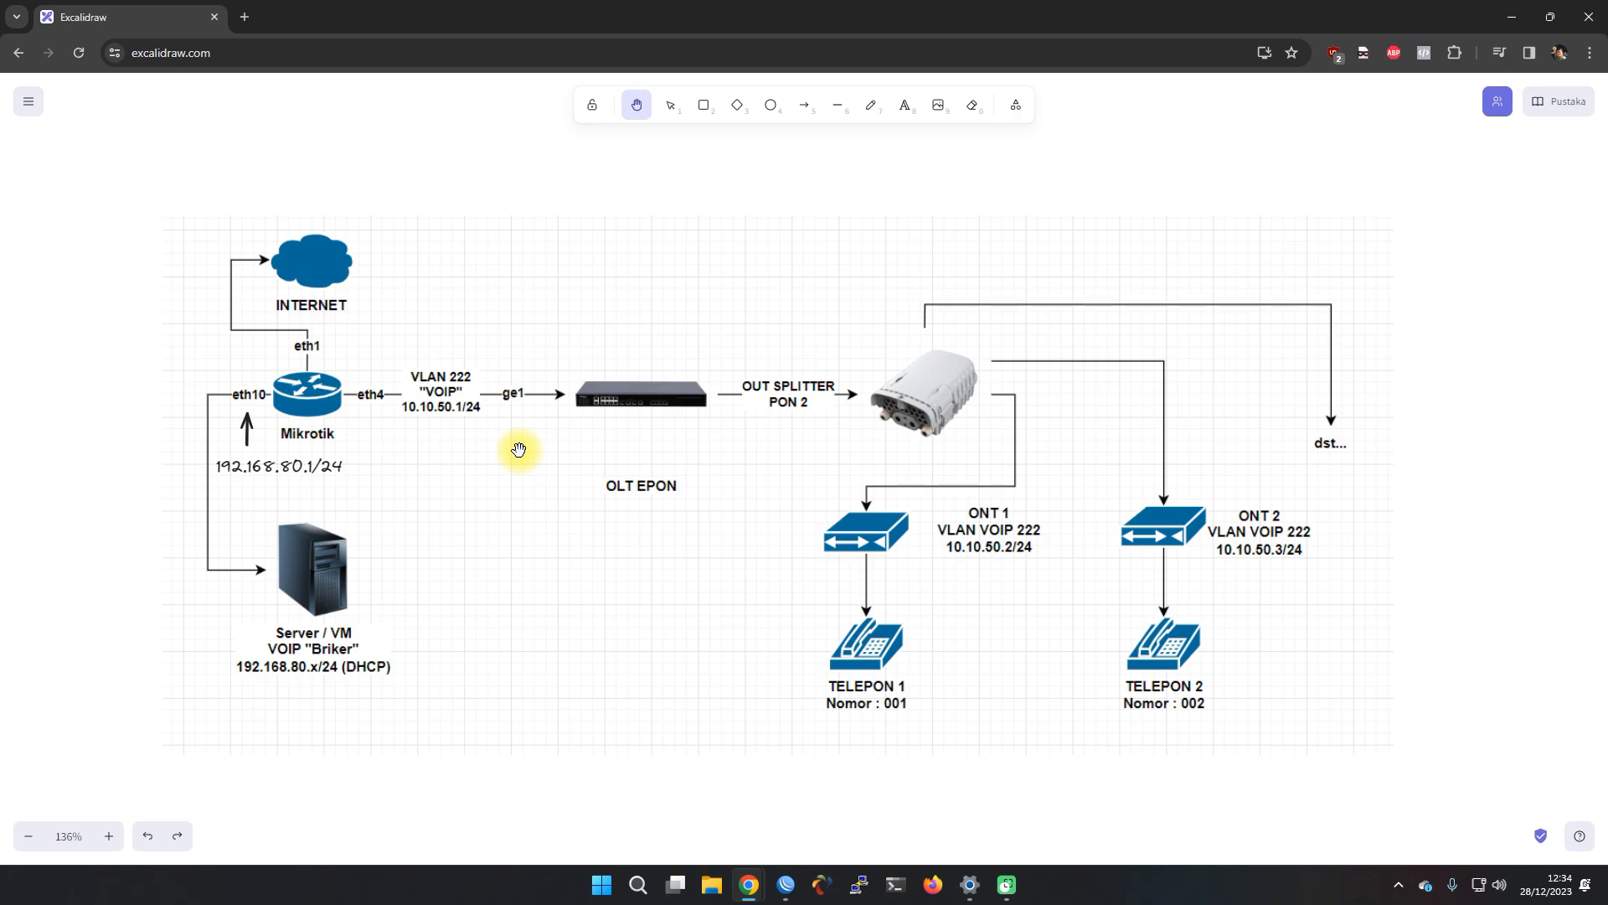
Add a new VLAN interface named vlan222-voip with VLAN ID 222
click(1511, 17)
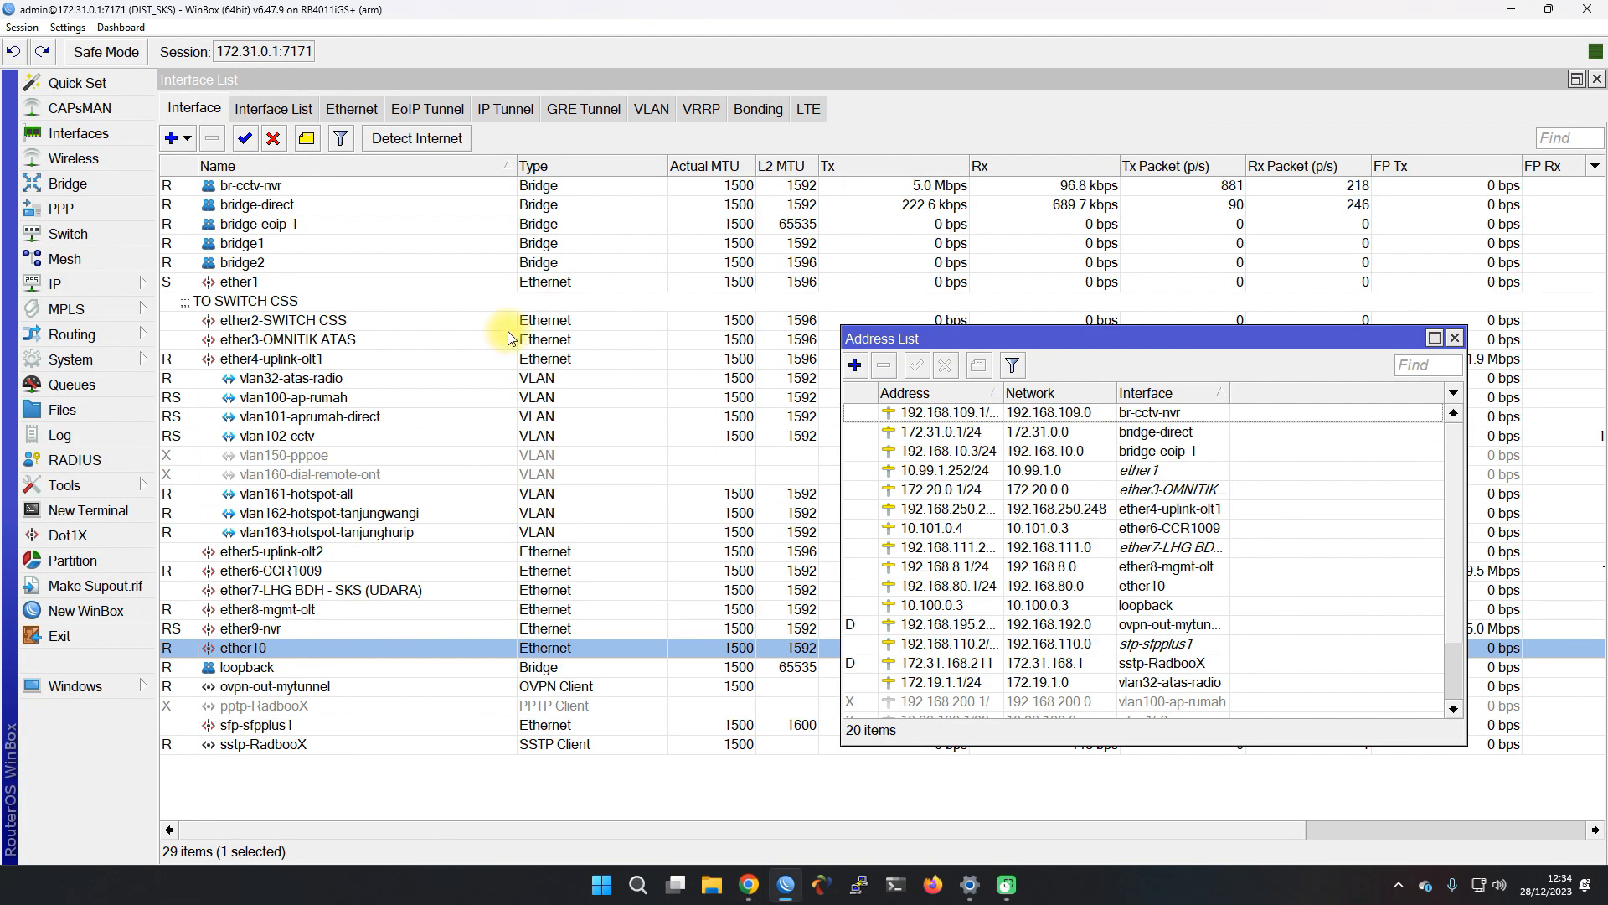
click(186, 139)
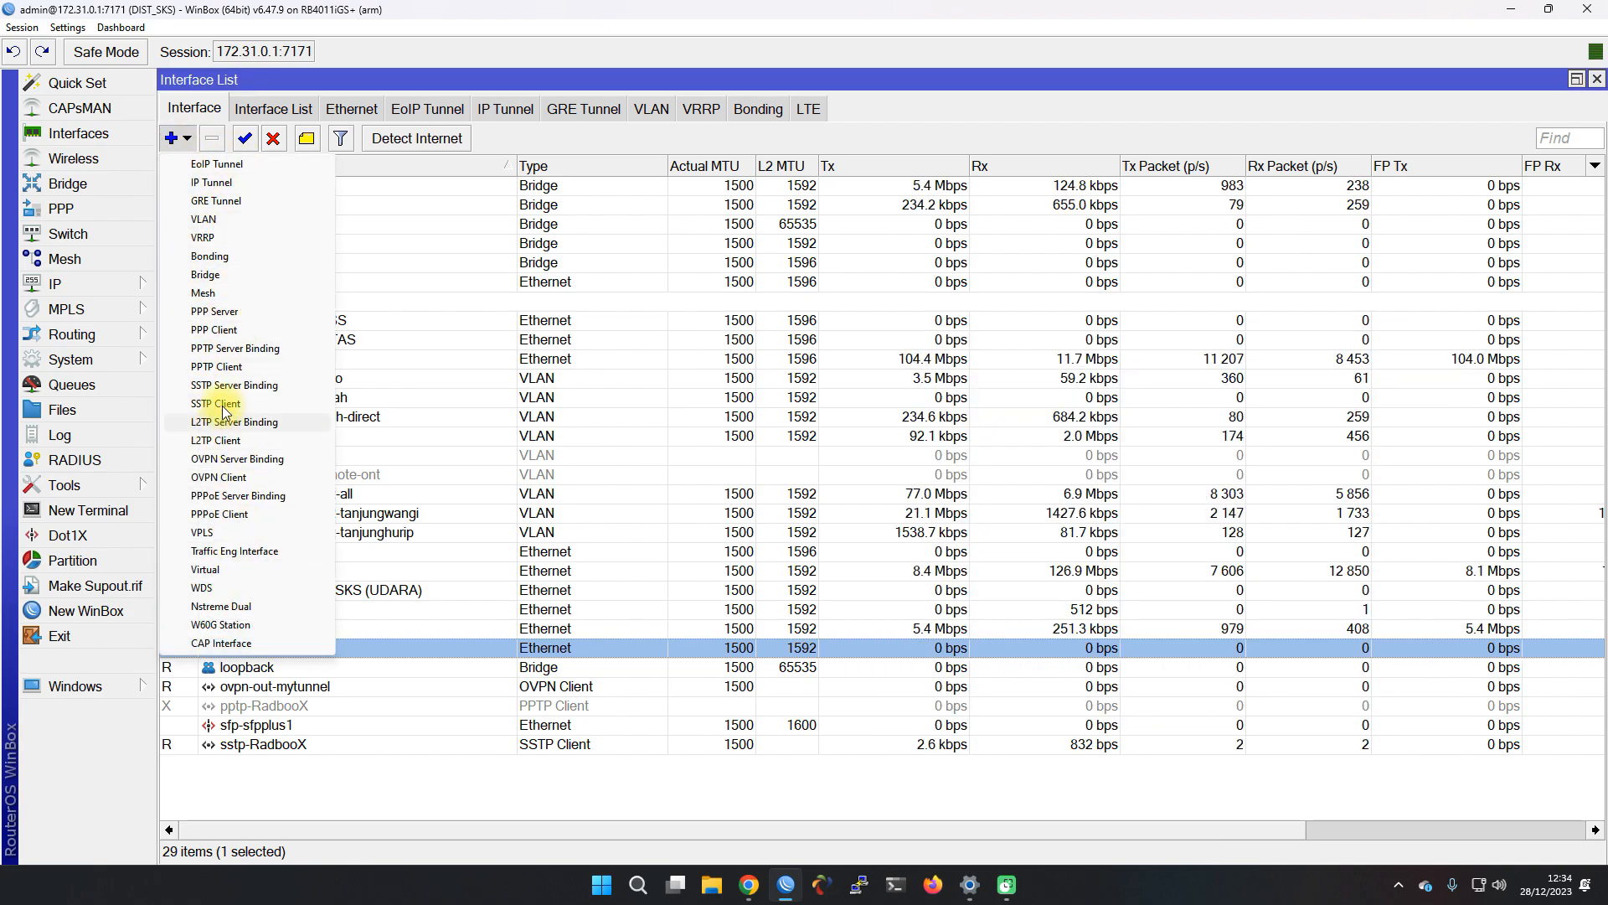
click(204, 220)
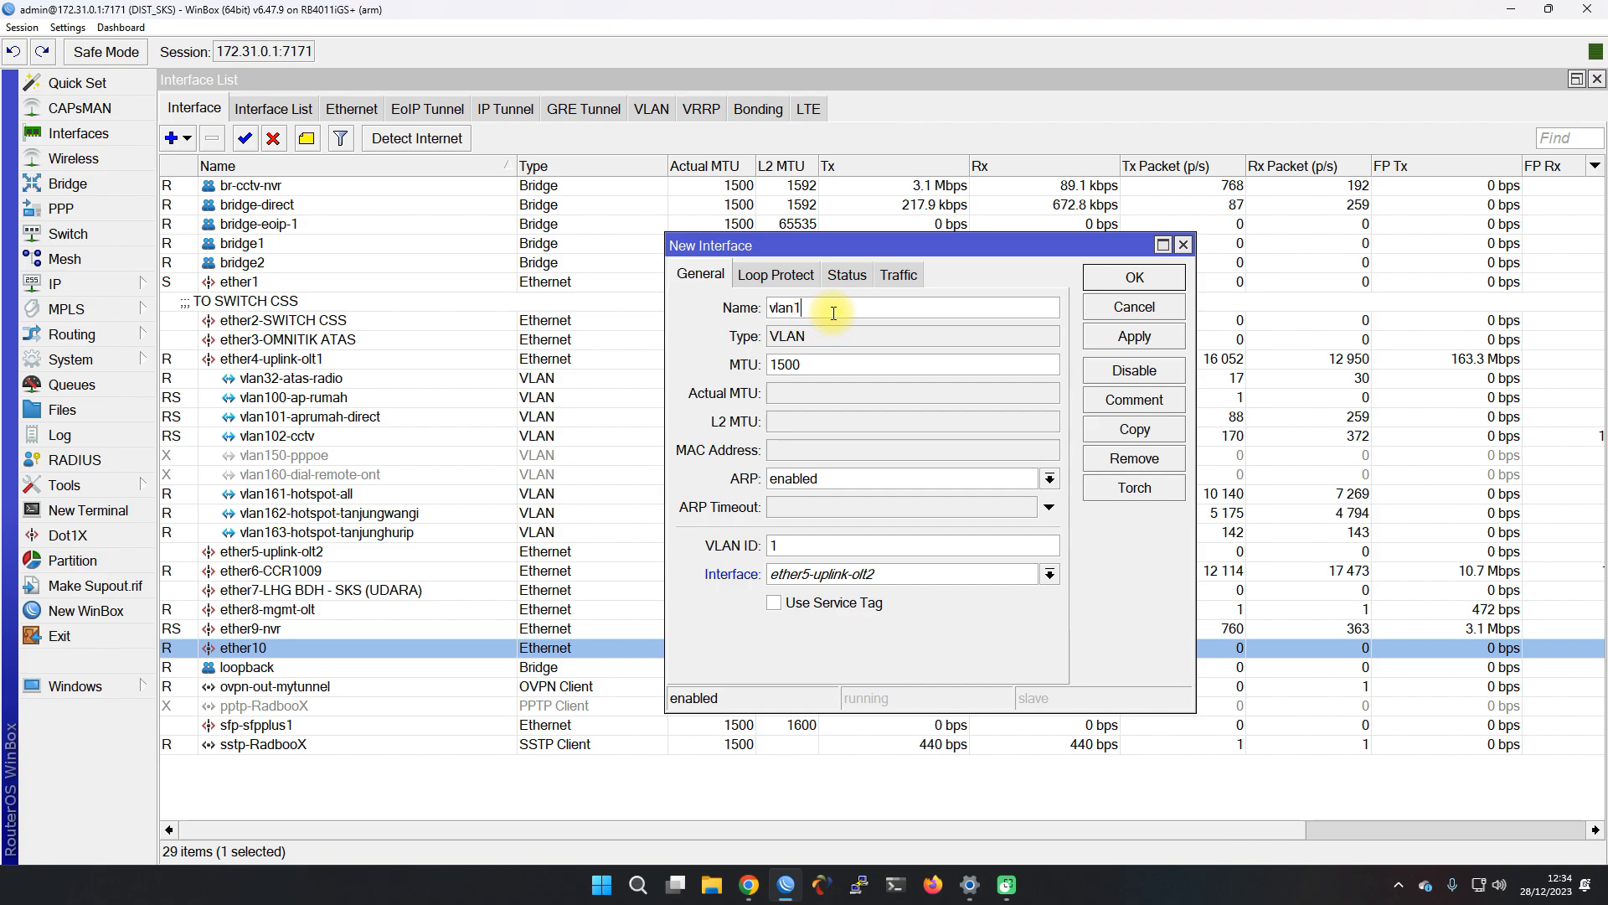
key(BackSpace)
text(222)
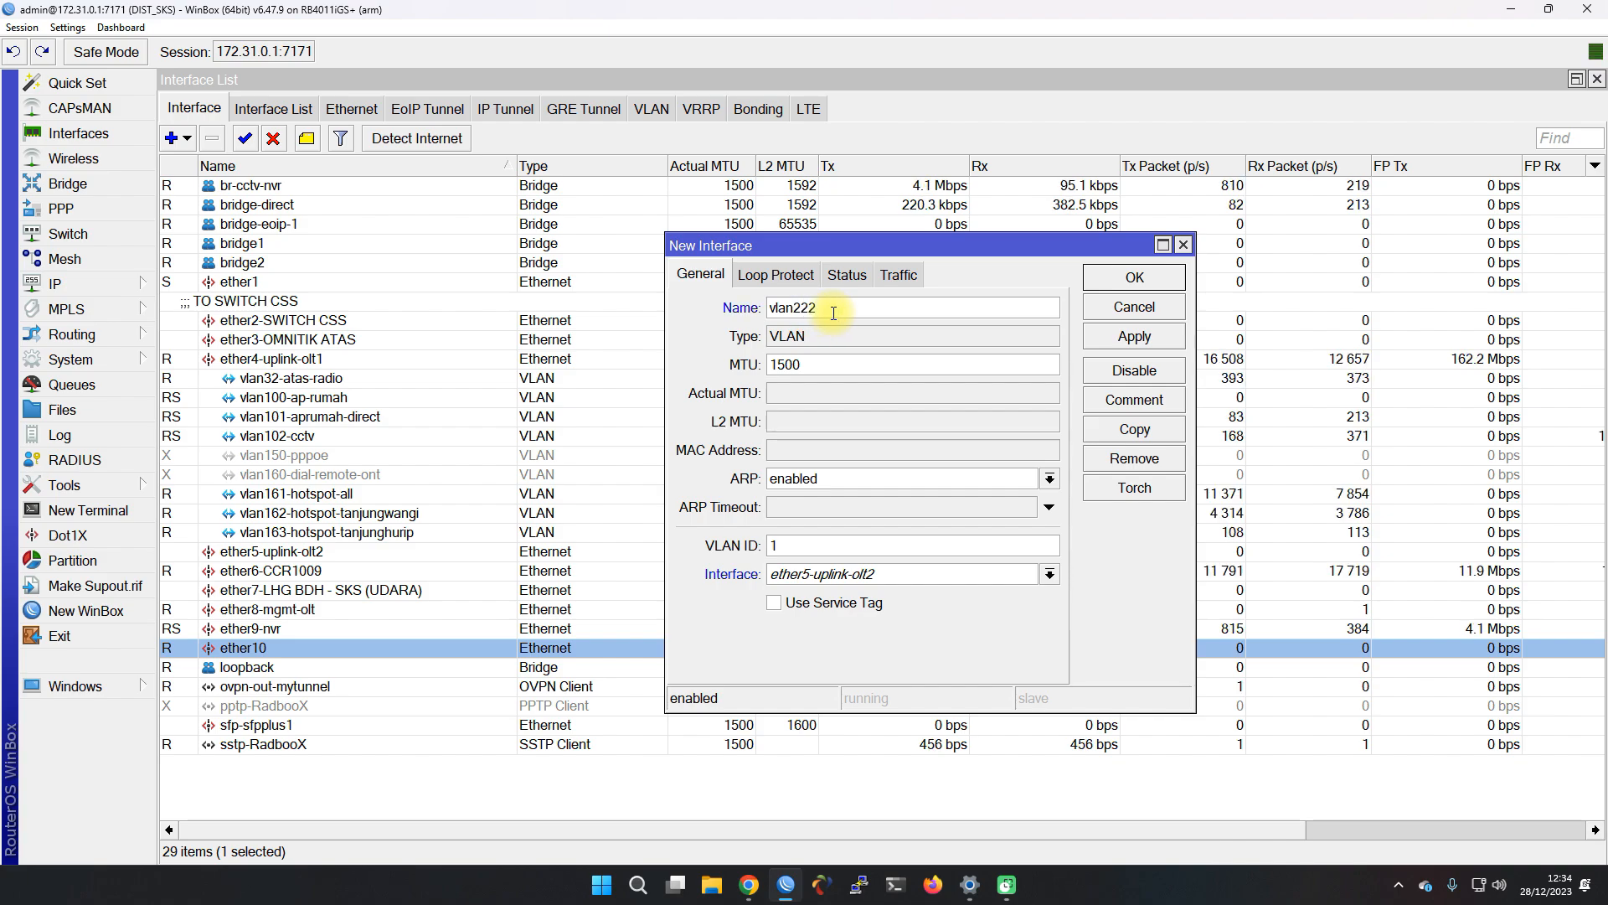
text(-voip)
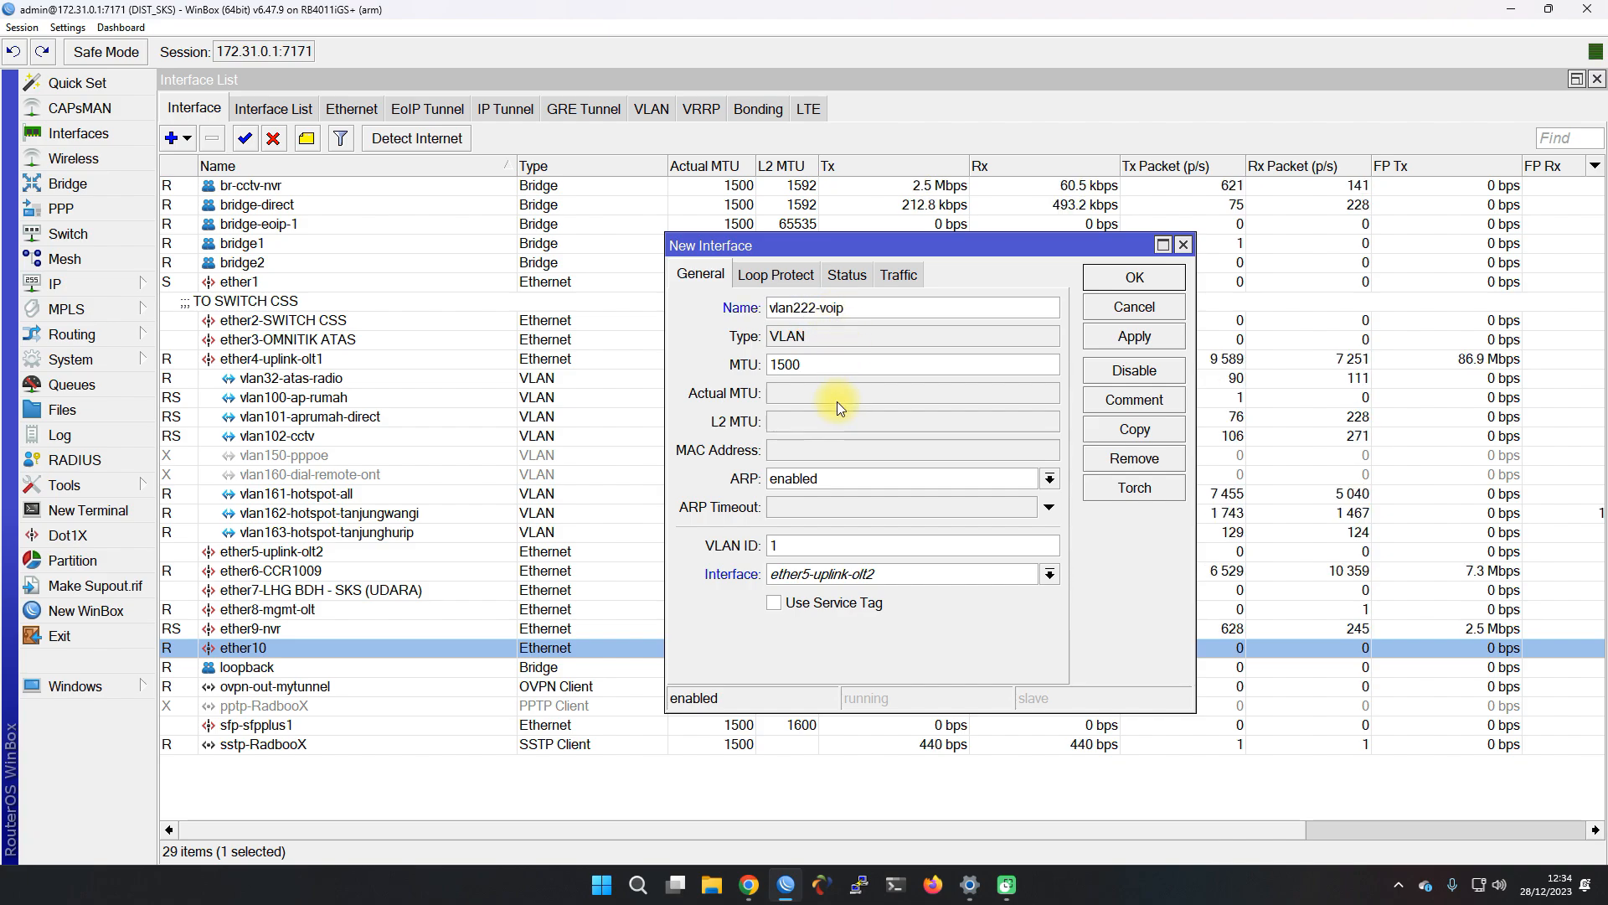
double_click(798, 548)
text(22)
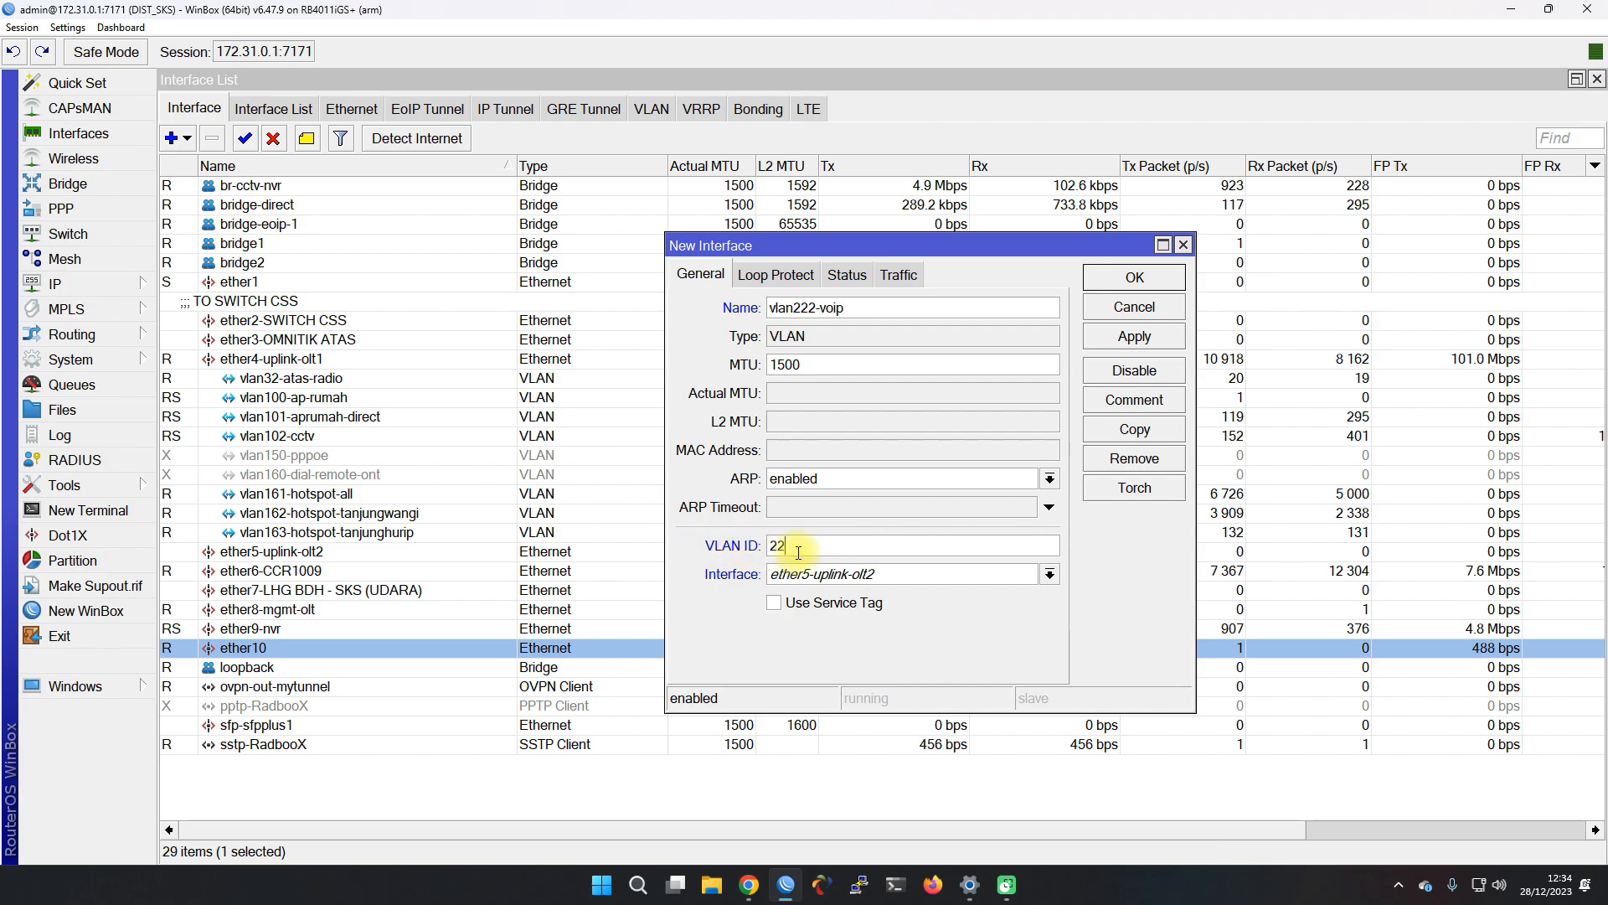
text(2)
Set its parent interface to ether4-uplink-olt1 and apply the new VLAN
click(817, 575)
scroll(801, 554, down, 1)
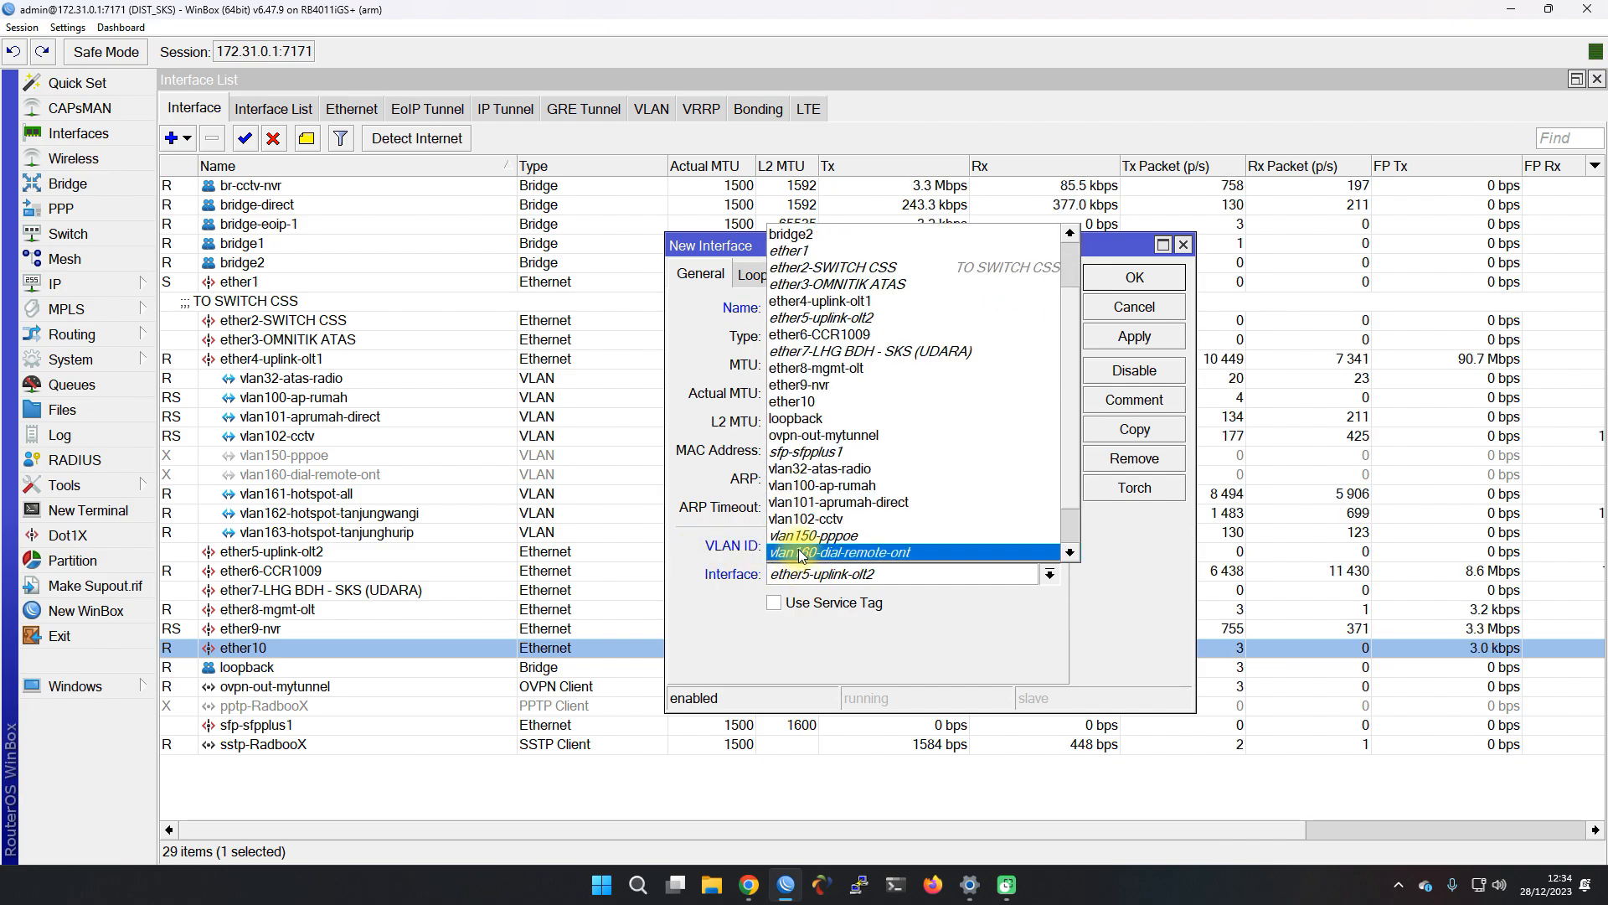
scroll(803, 523, up, 1)
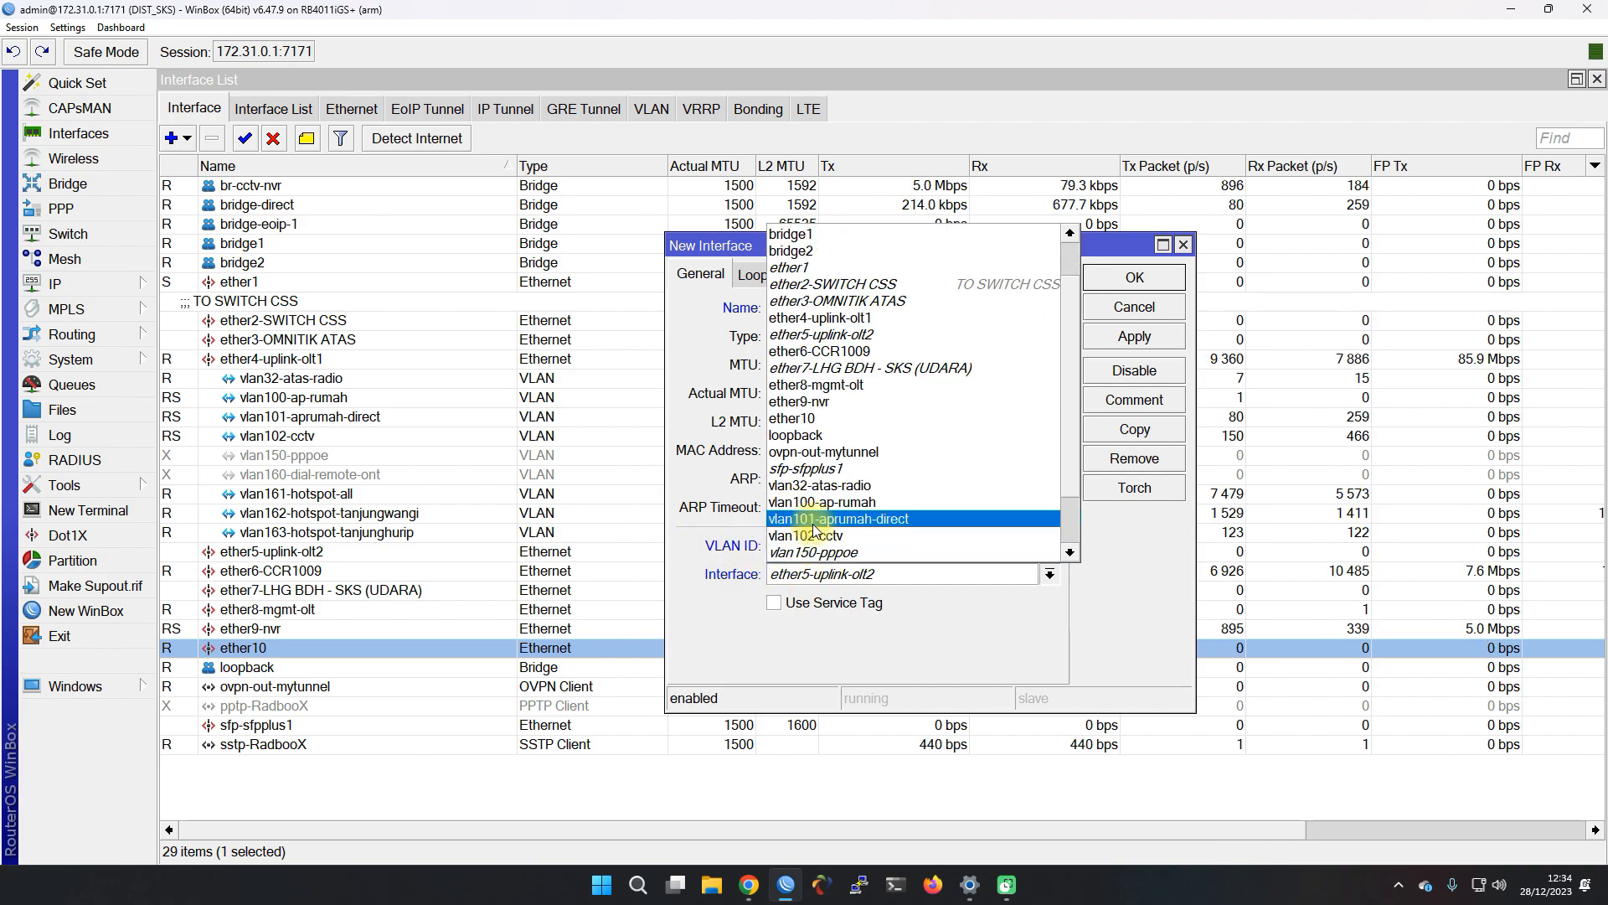
click(840, 336)
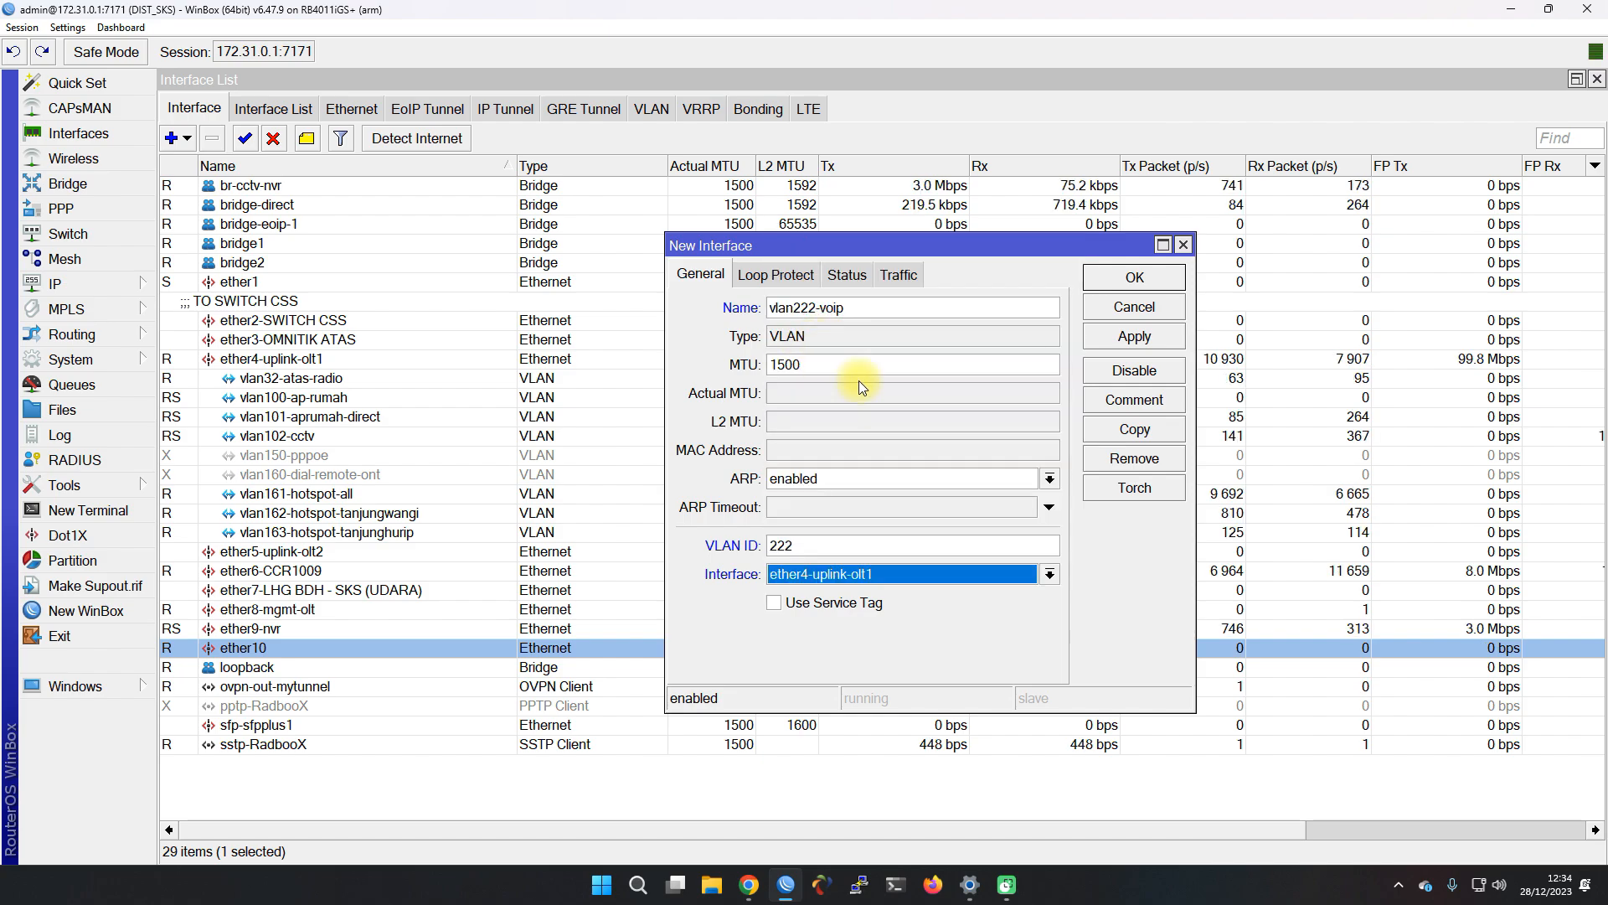
click(1157, 350)
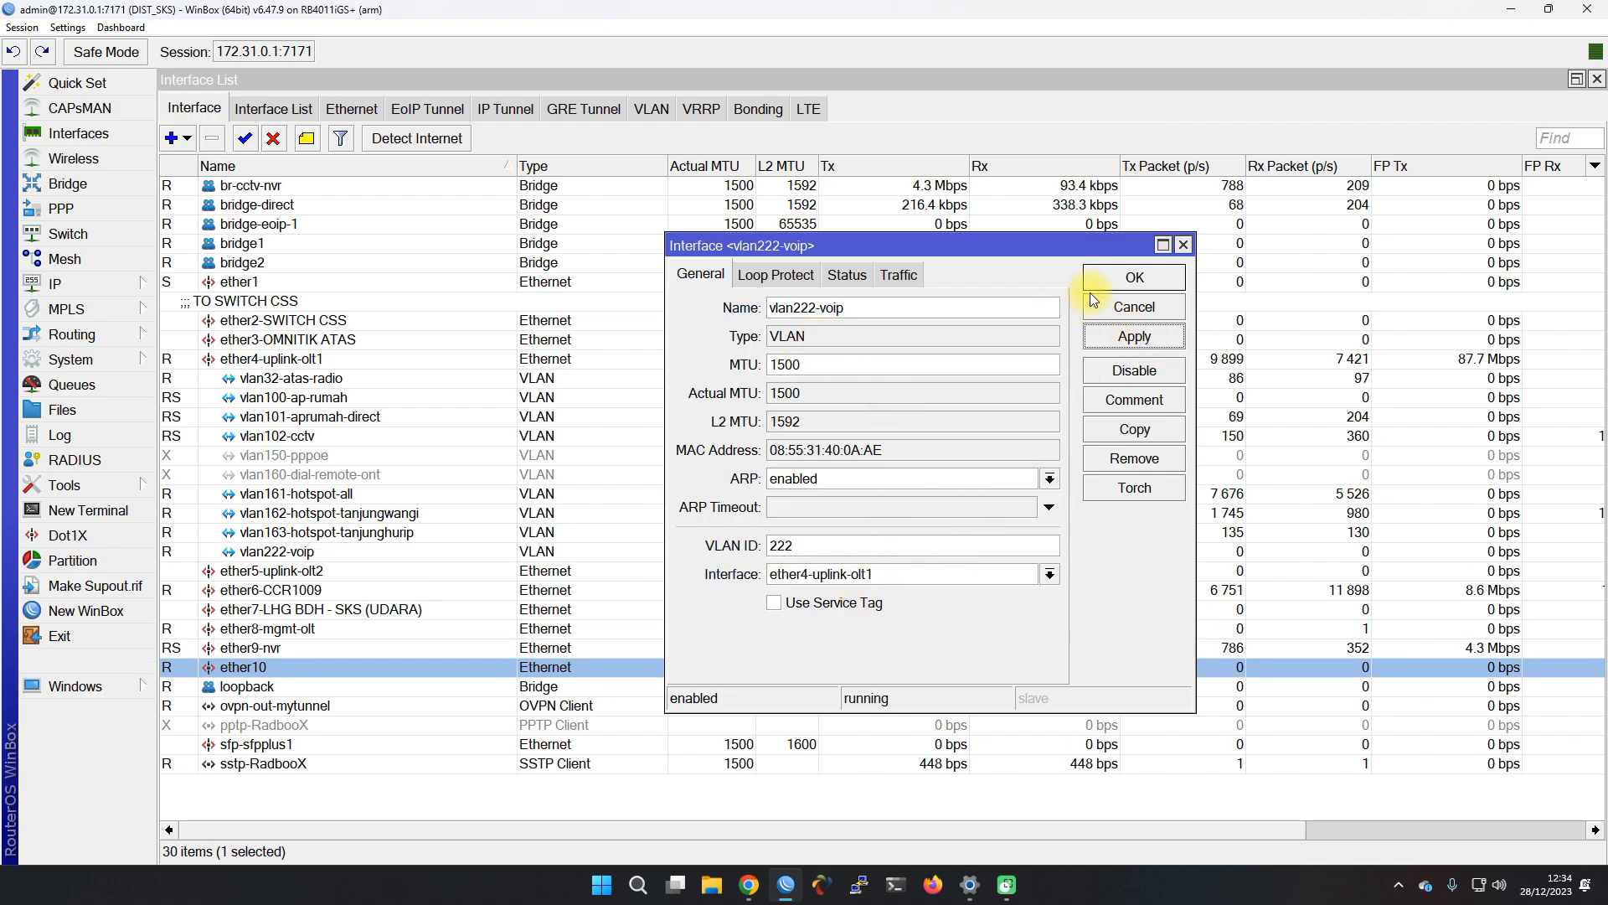
click(1134, 277)
click(298, 559)
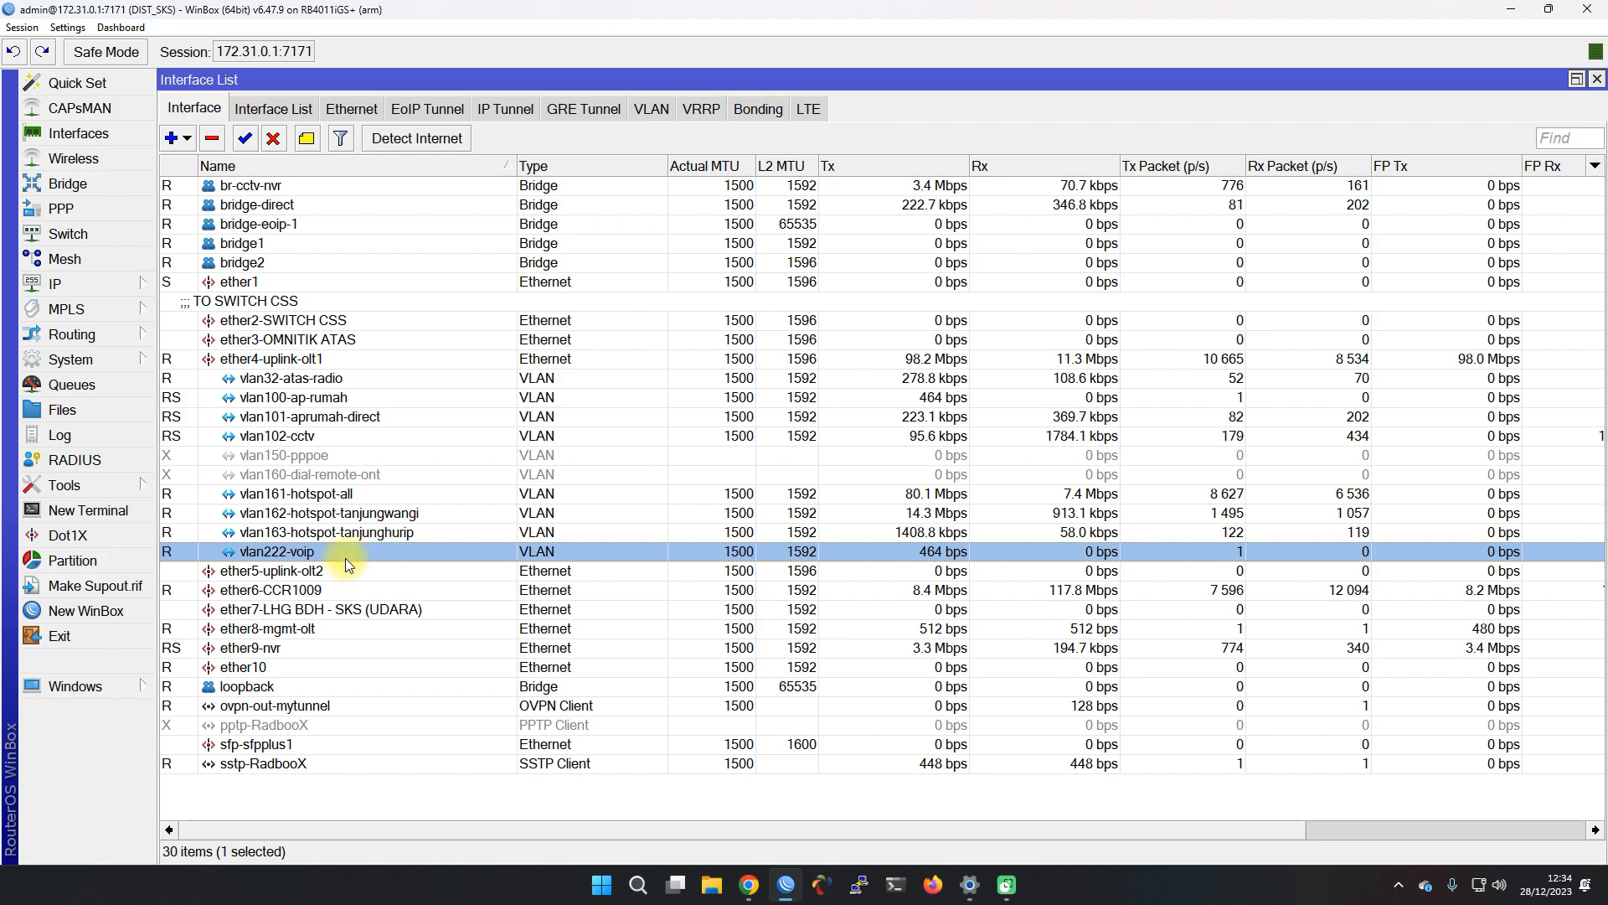
Start a new IP address entry and enter 10.10.50.1/24
click(132, 290)
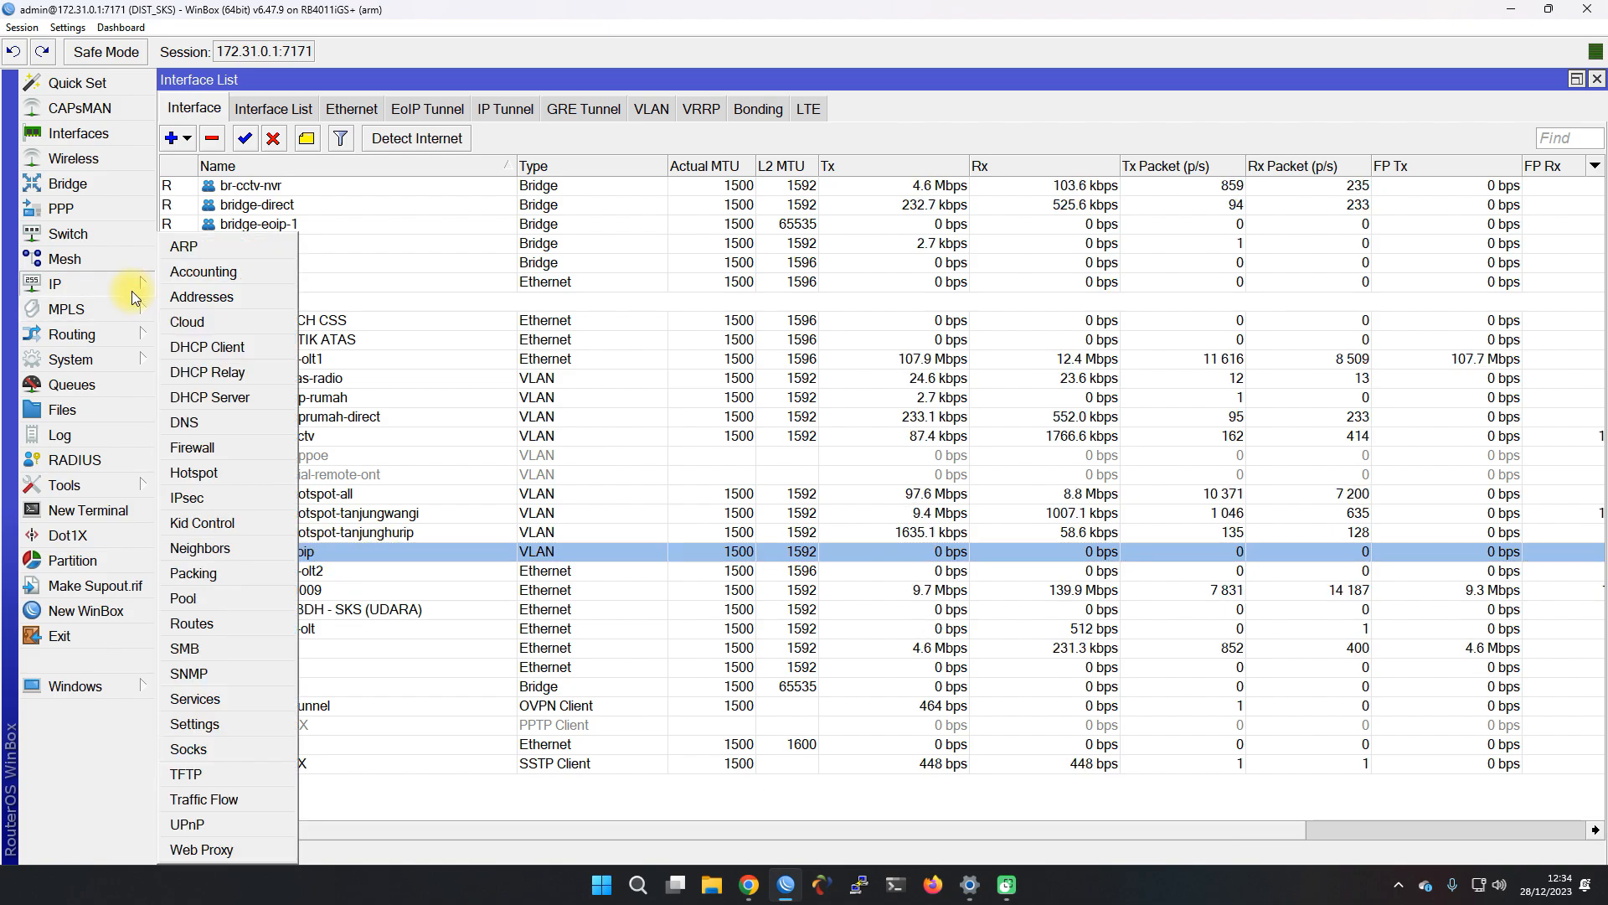
click(182, 297)
click(865, 371)
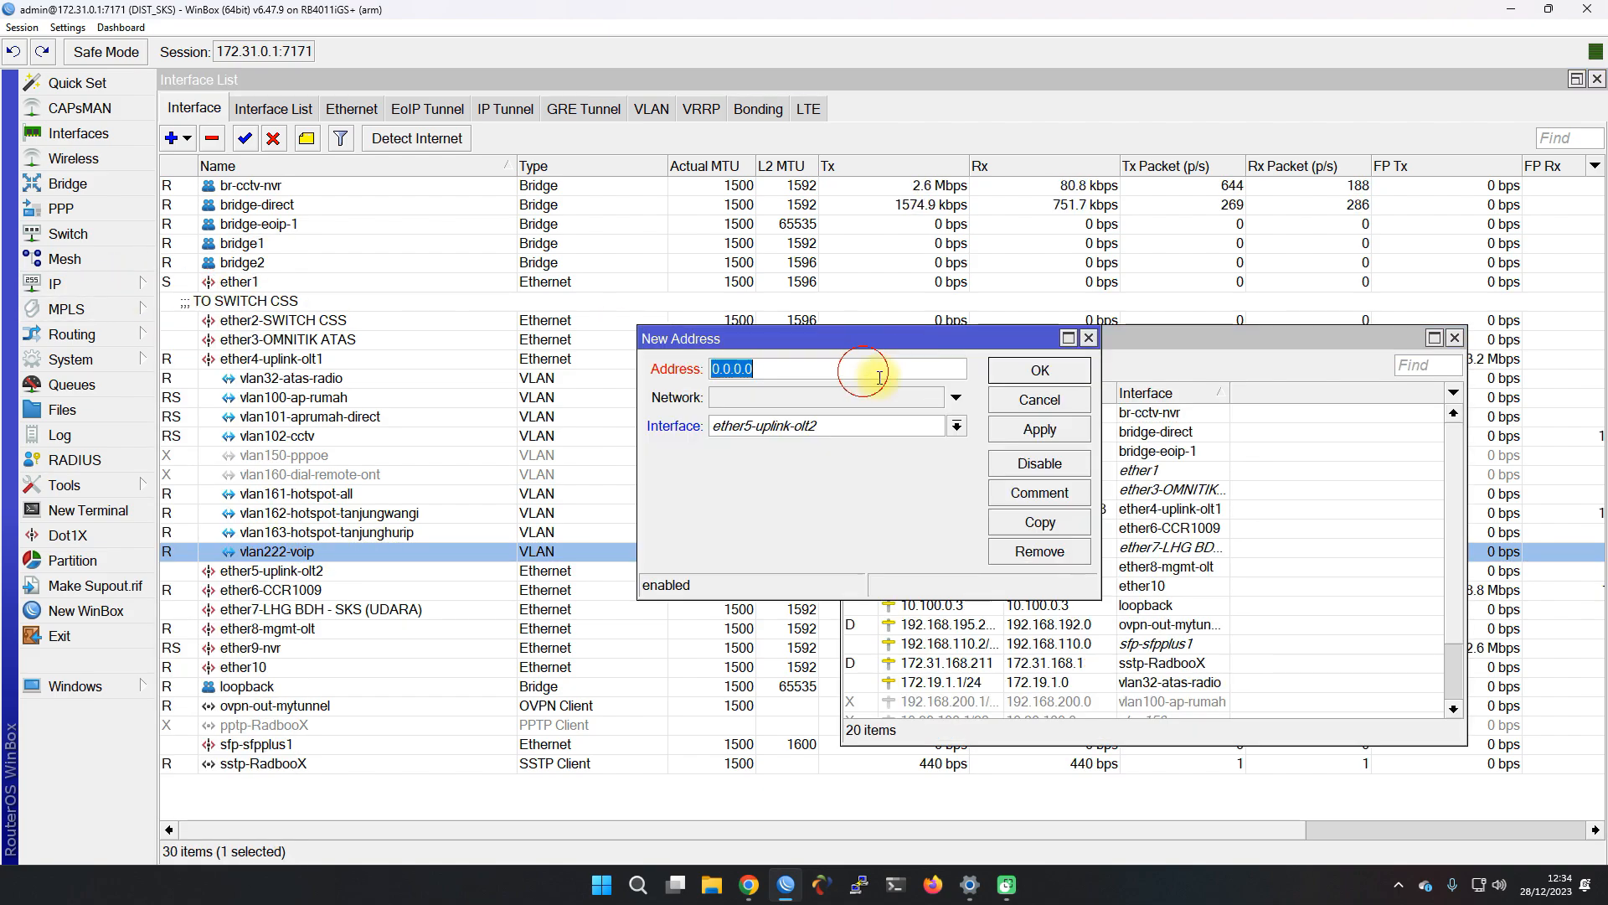
mouse_move(749, 884)
click(702, 827)
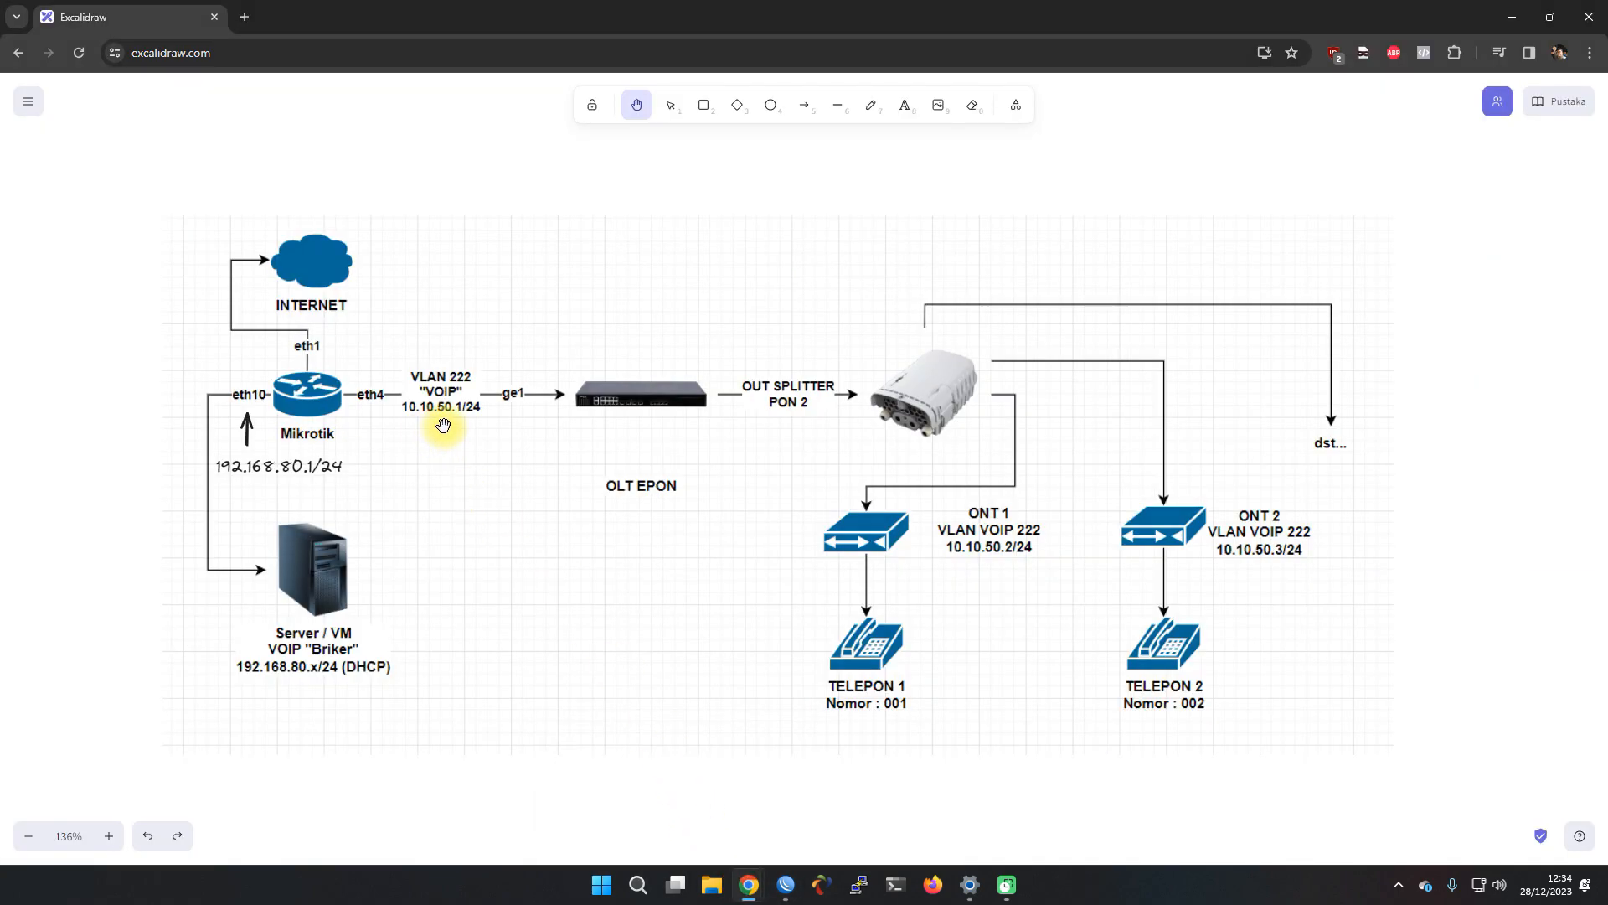
click(1512, 17)
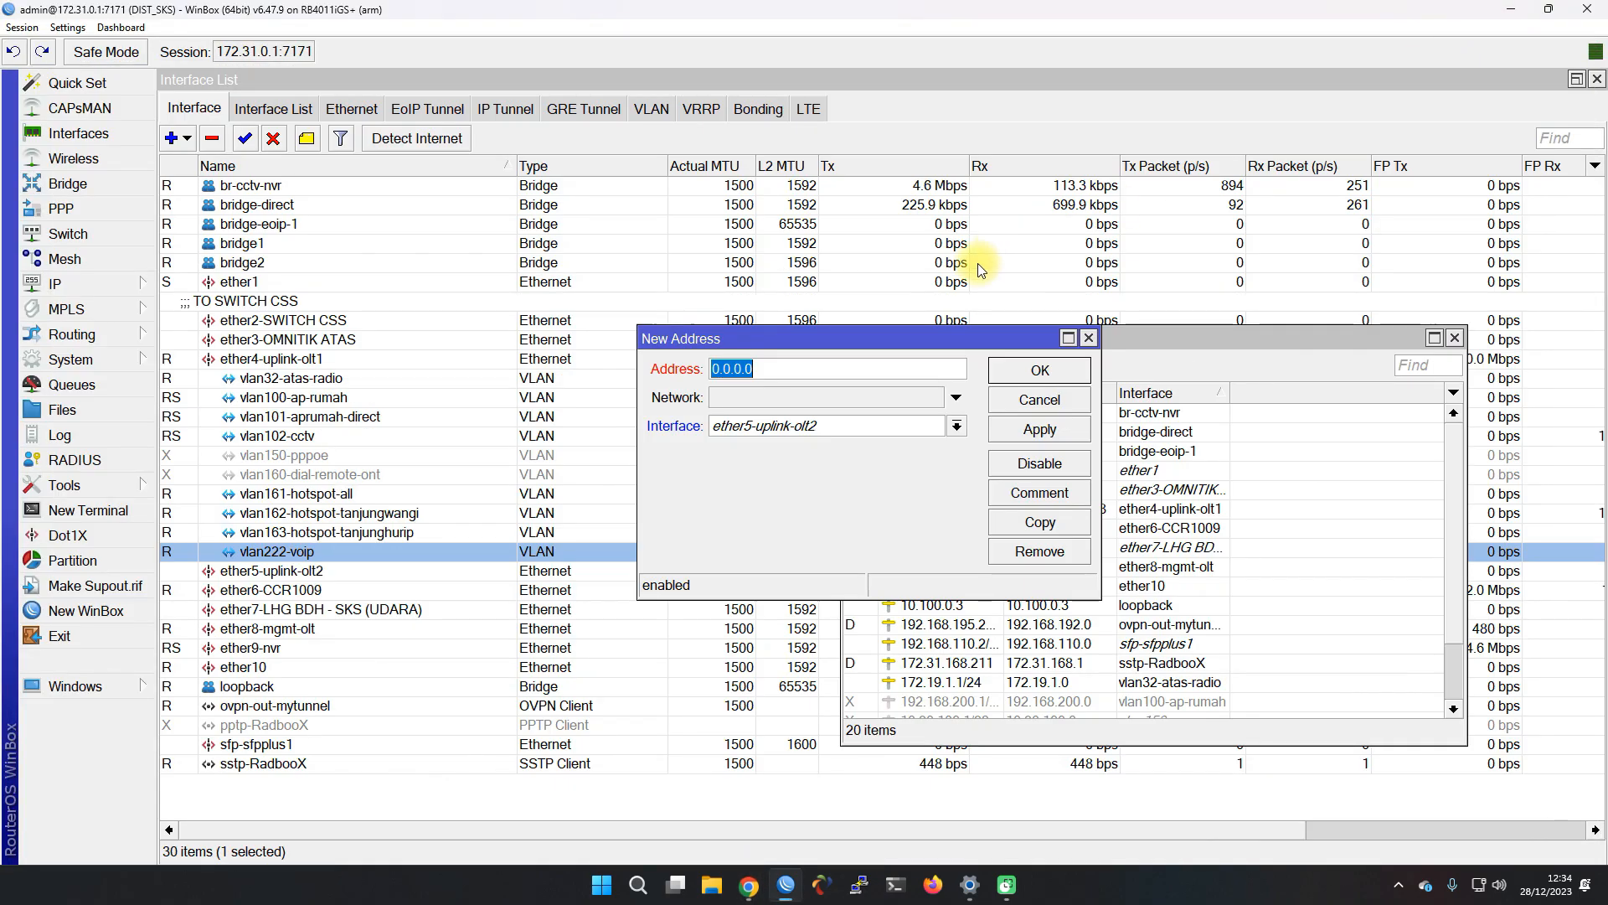
text(10.10.)
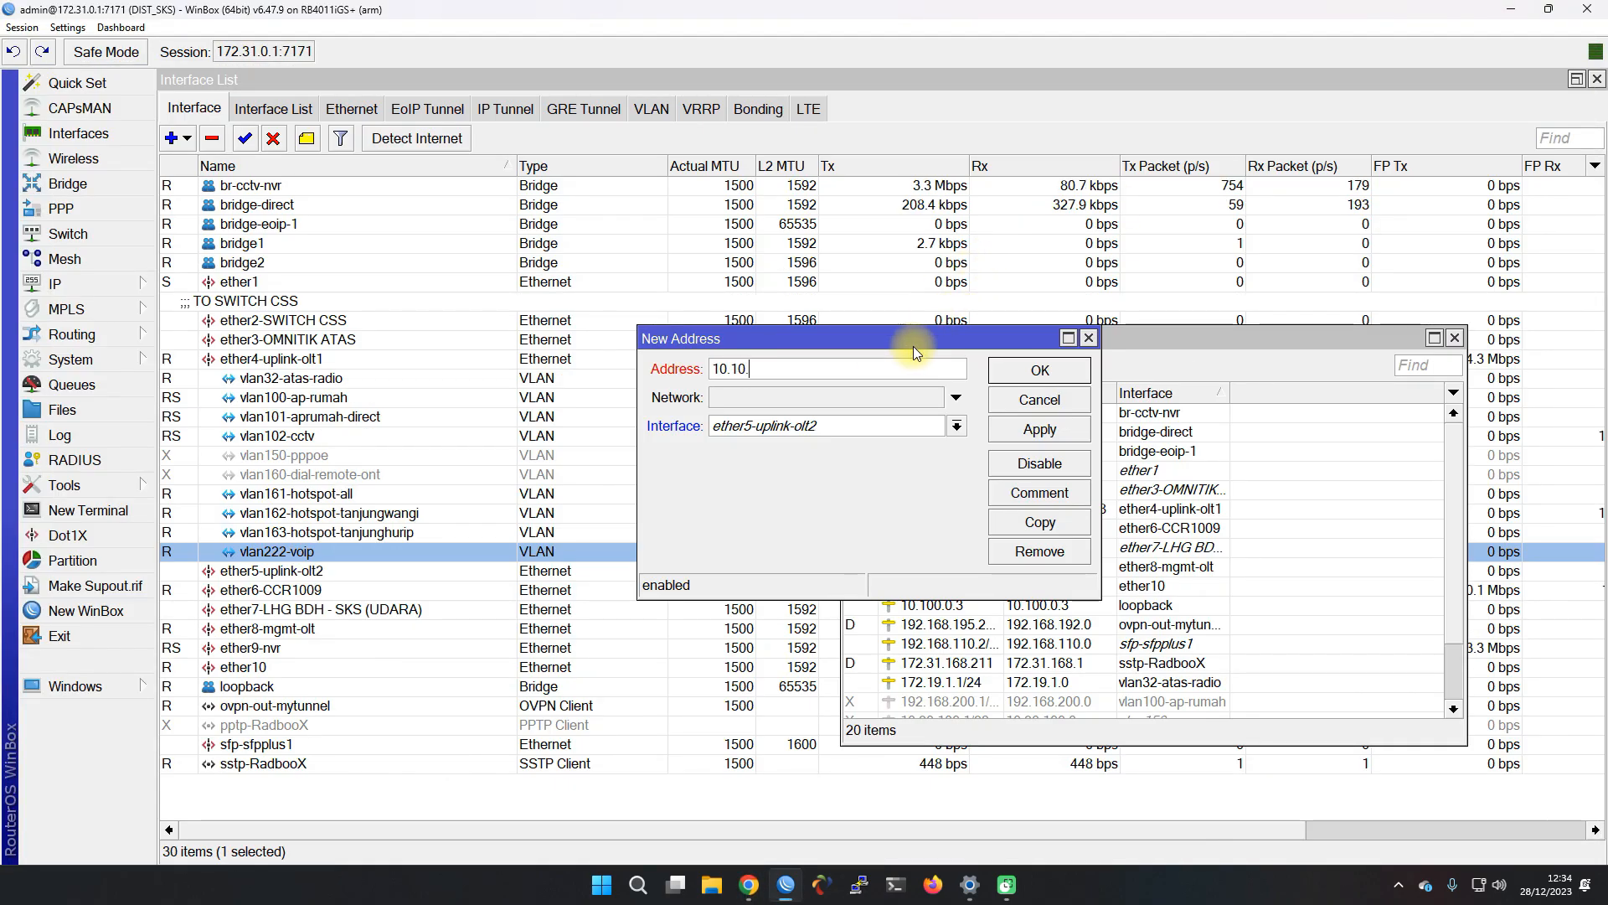
text(50.1/2)
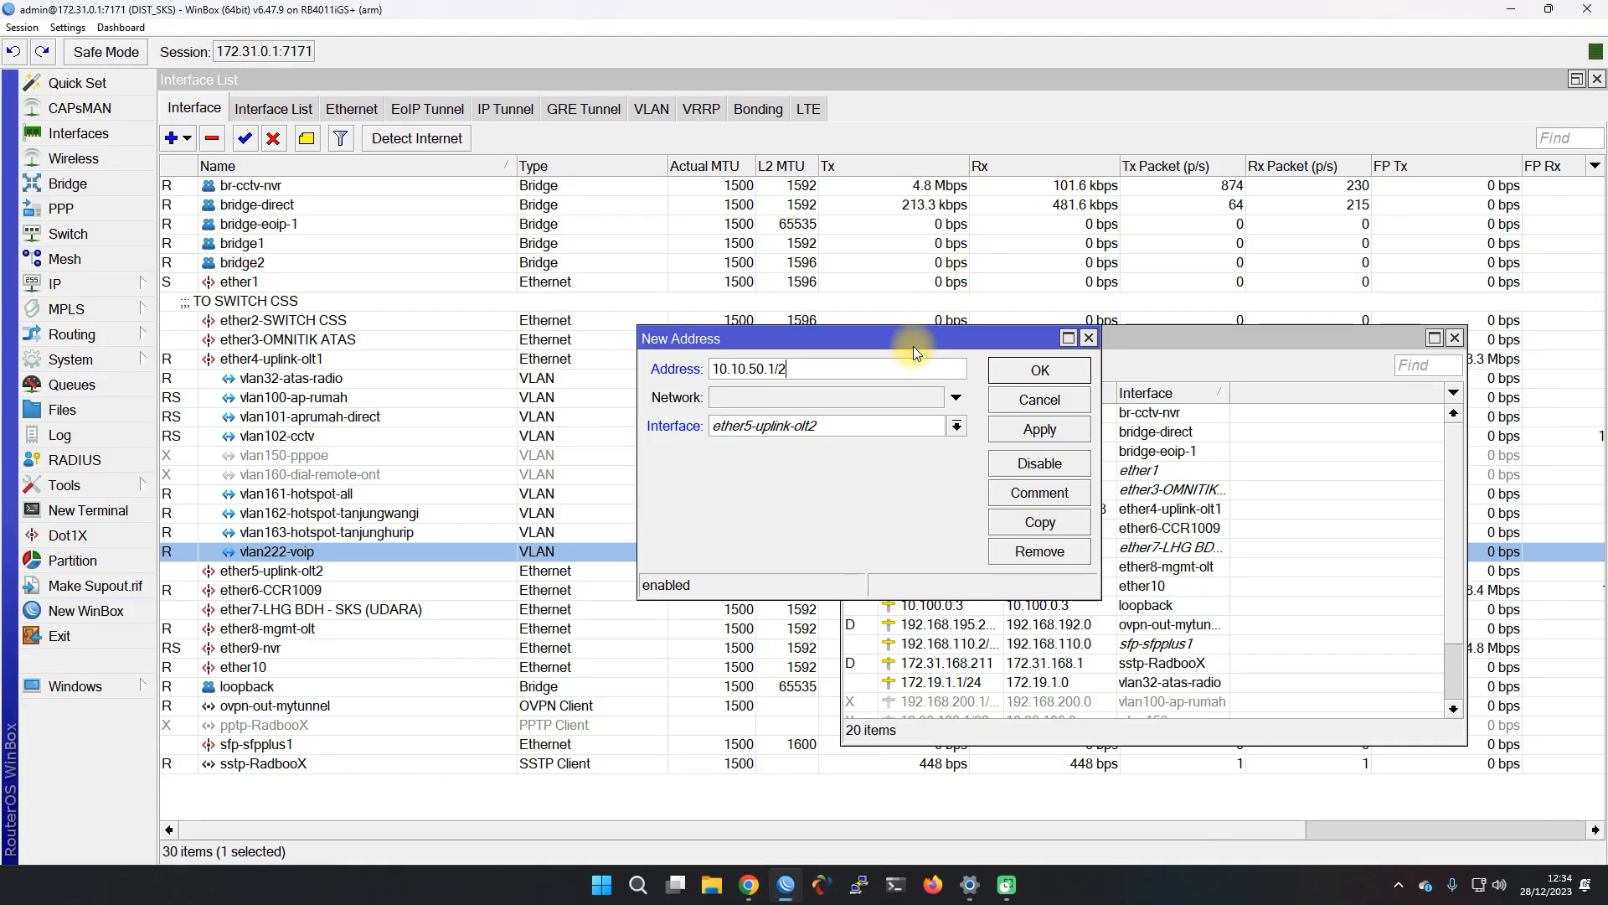
text(4)
Assign the address to vlan222-voip, apply it and close the dialog
click(708, 426)
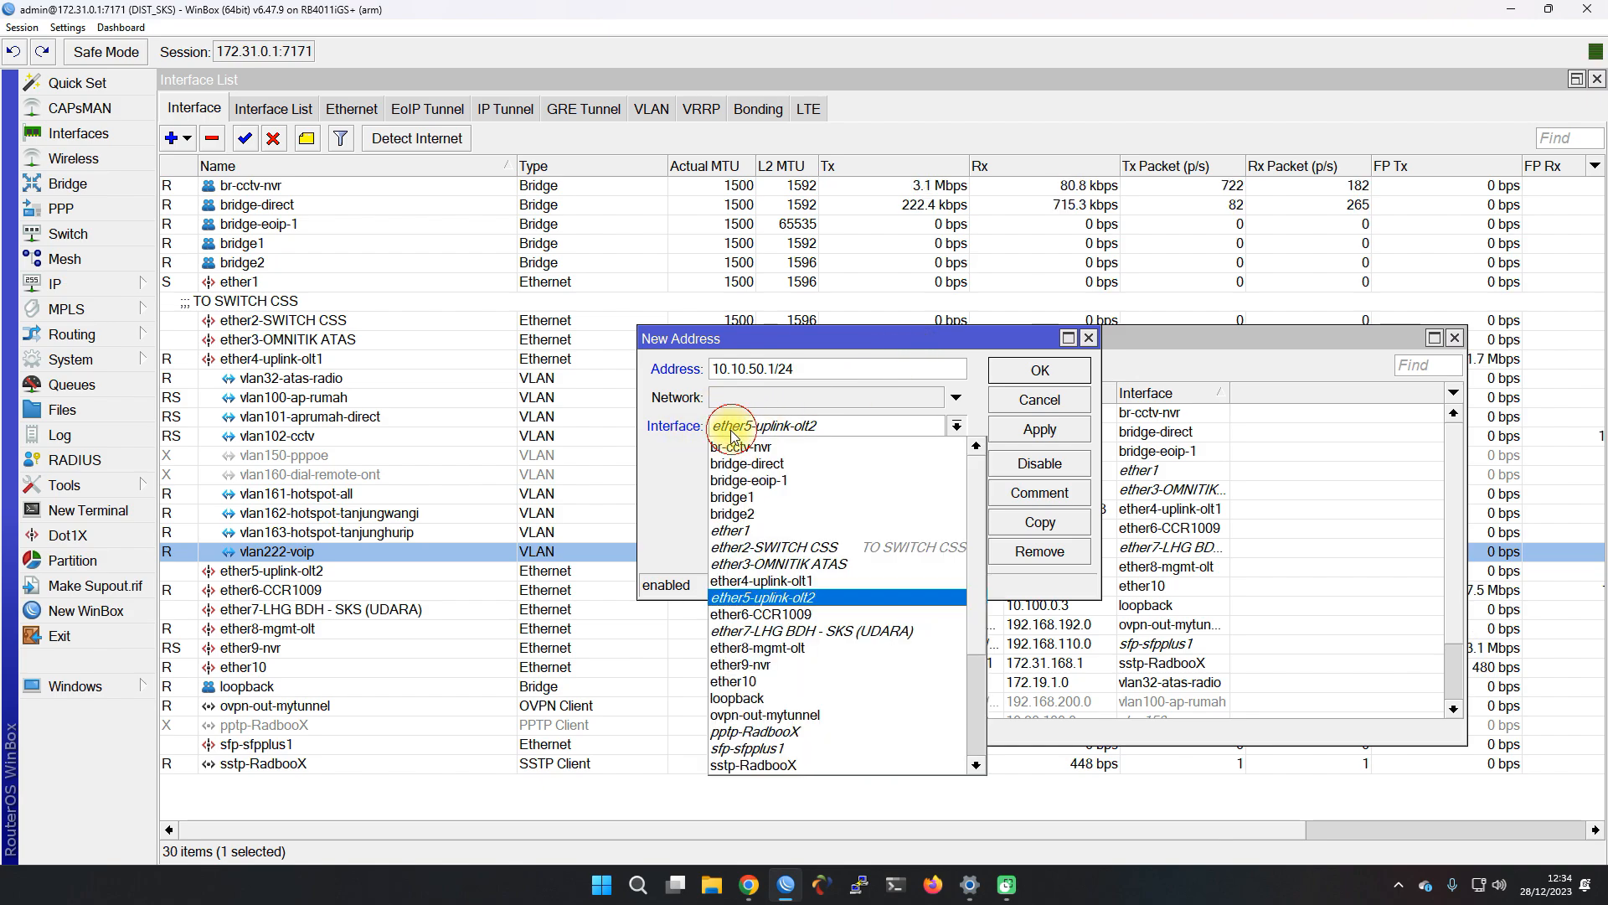
scroll(821, 645, down, 1)
scroll(834, 666, down, 2)
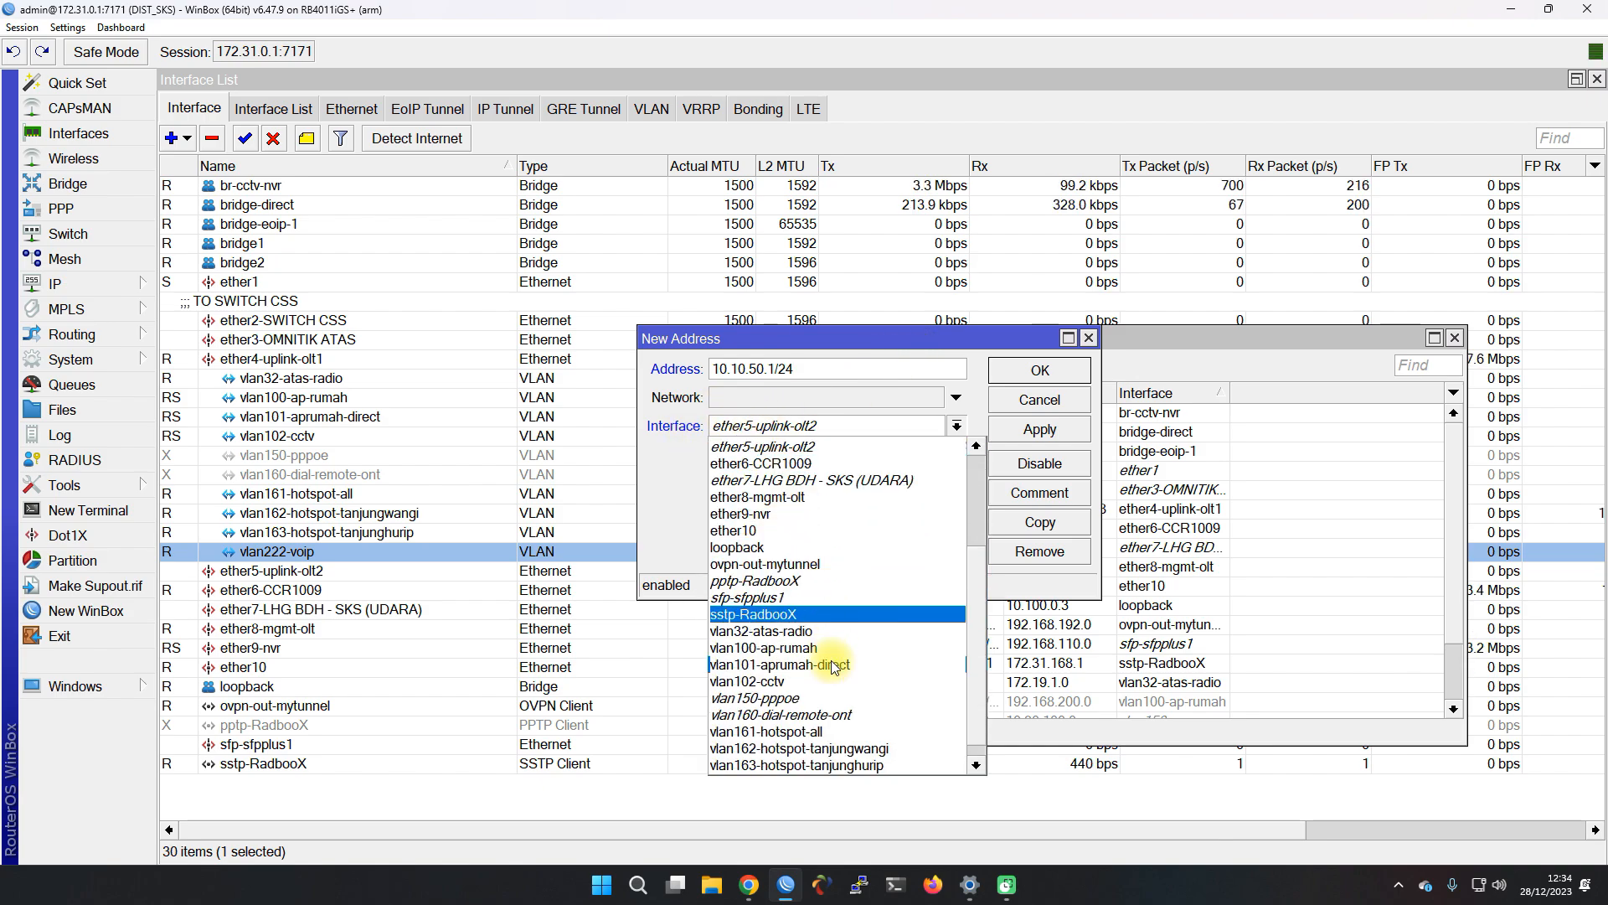
click(805, 764)
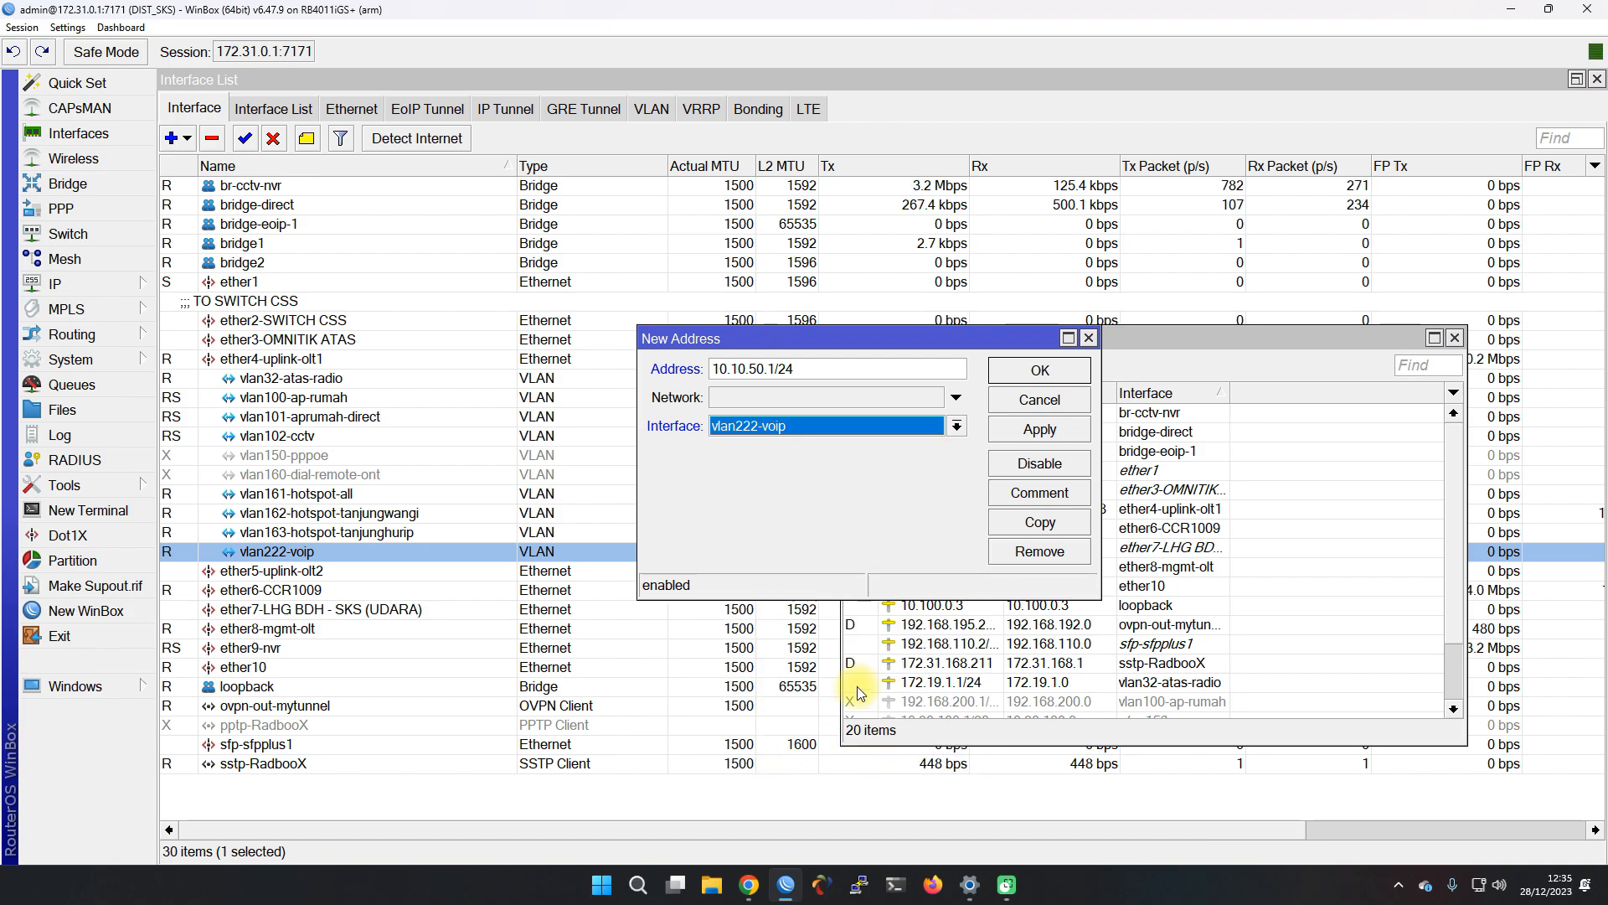
click(1037, 430)
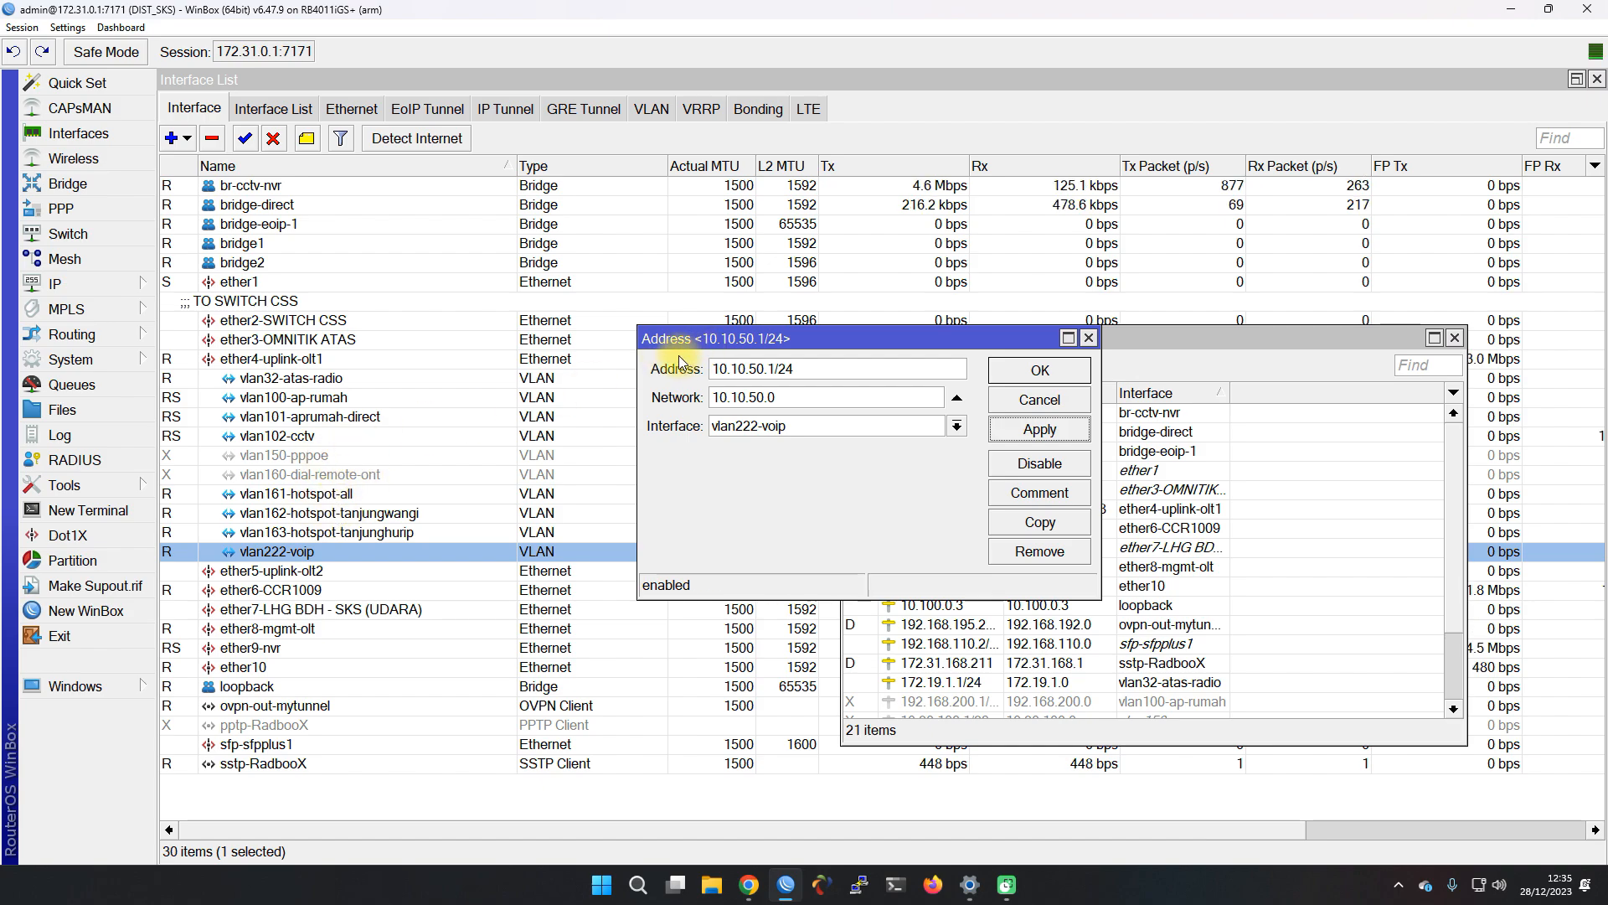
drag(680, 346, 734, 359)
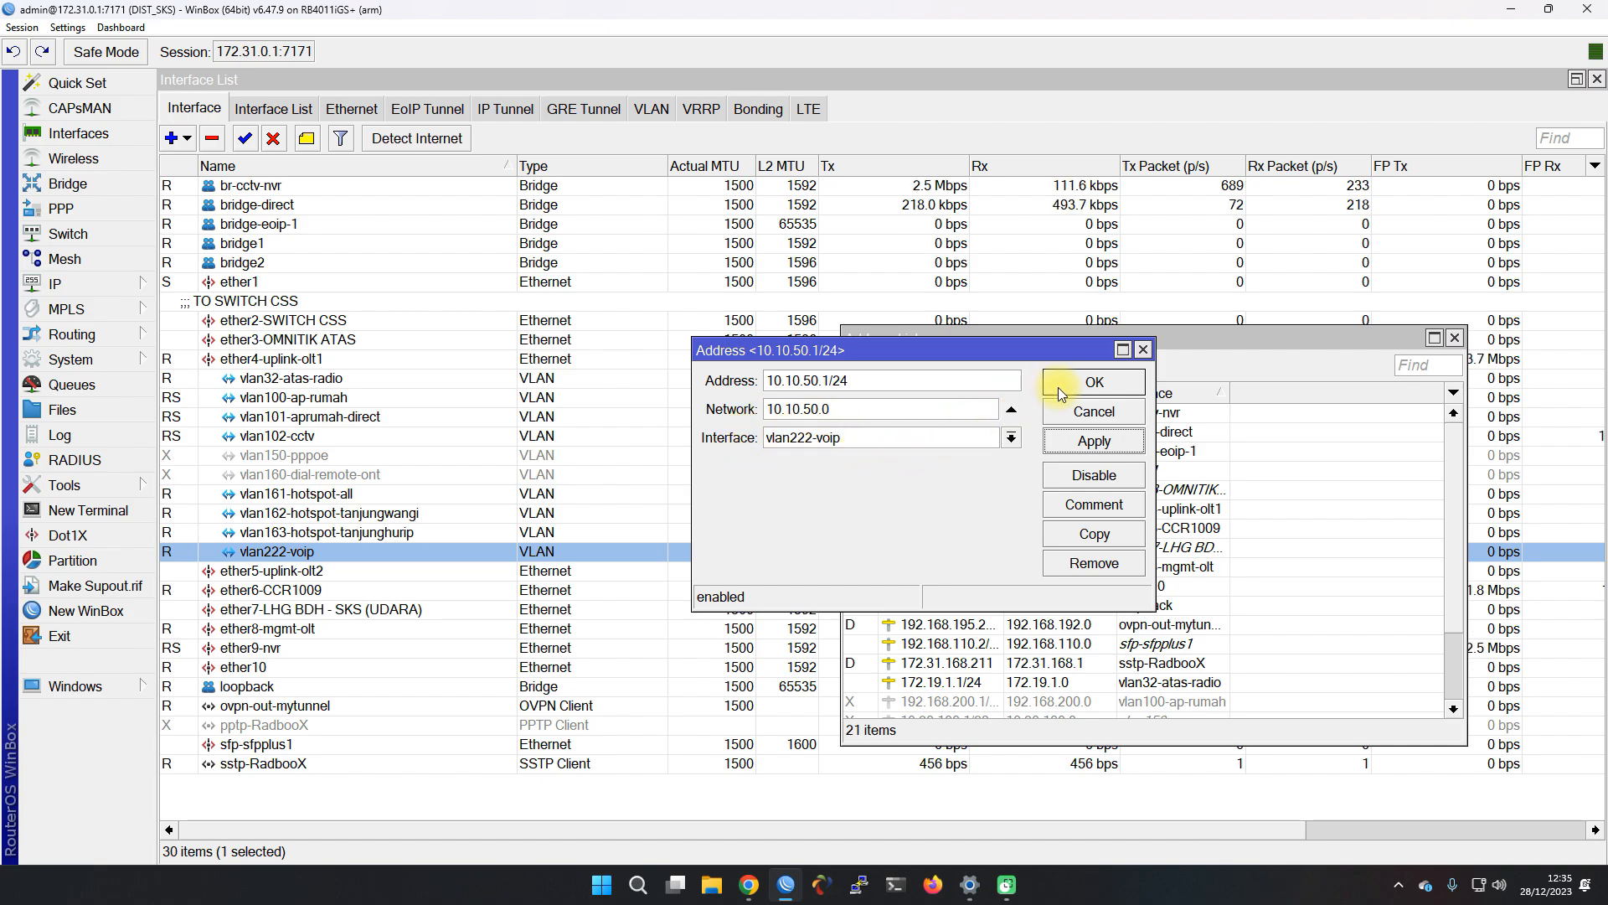
click(1080, 387)
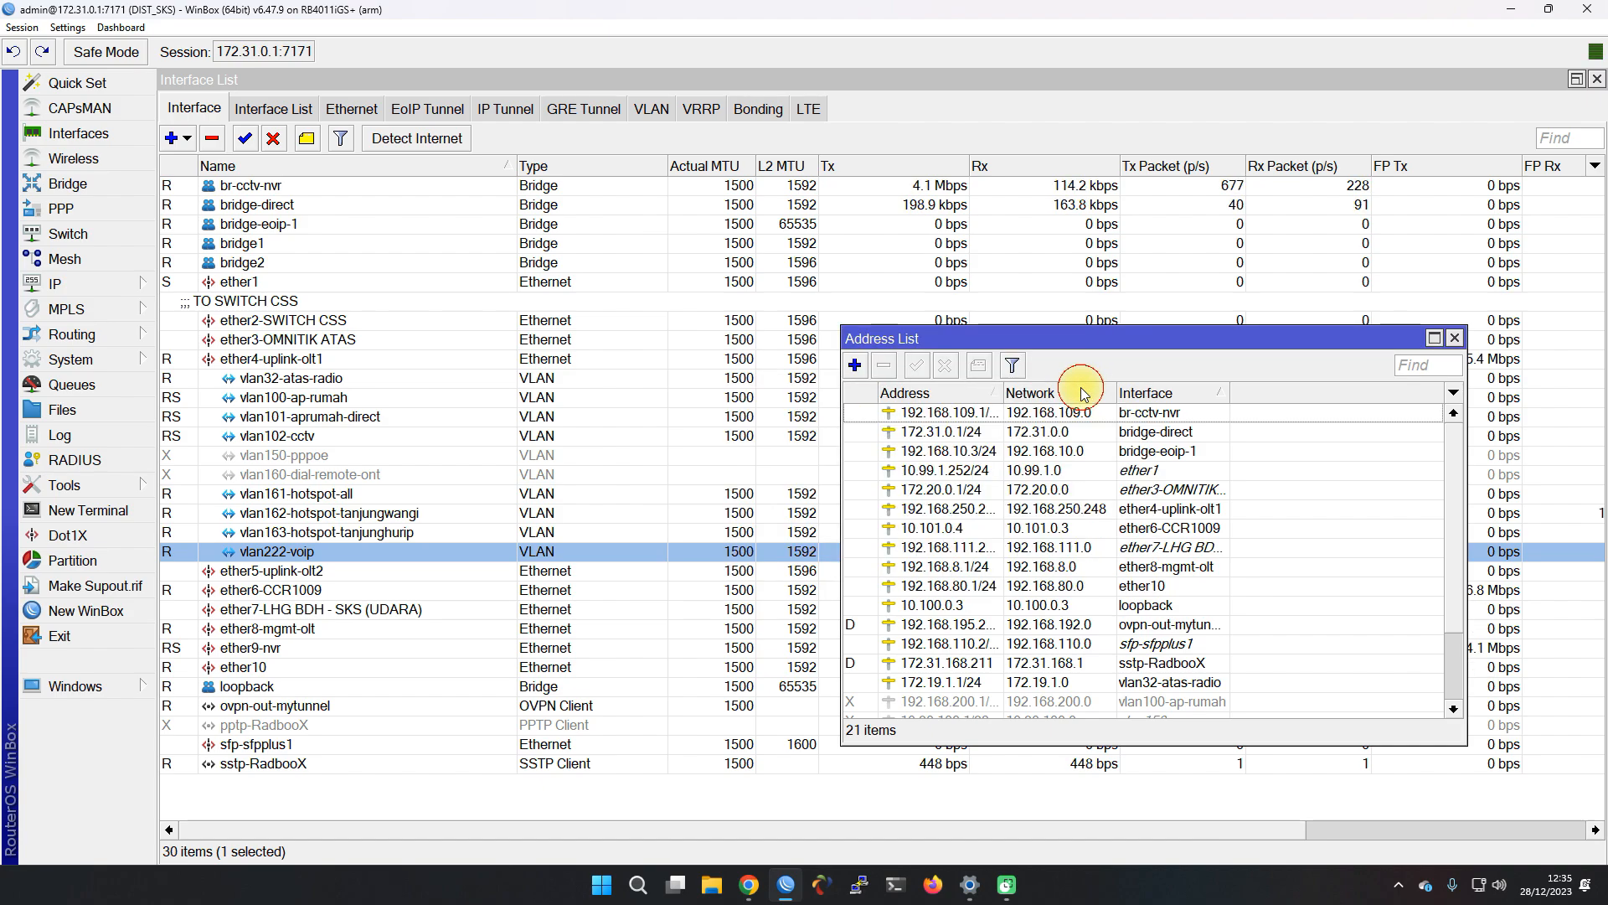
click(662, 543)
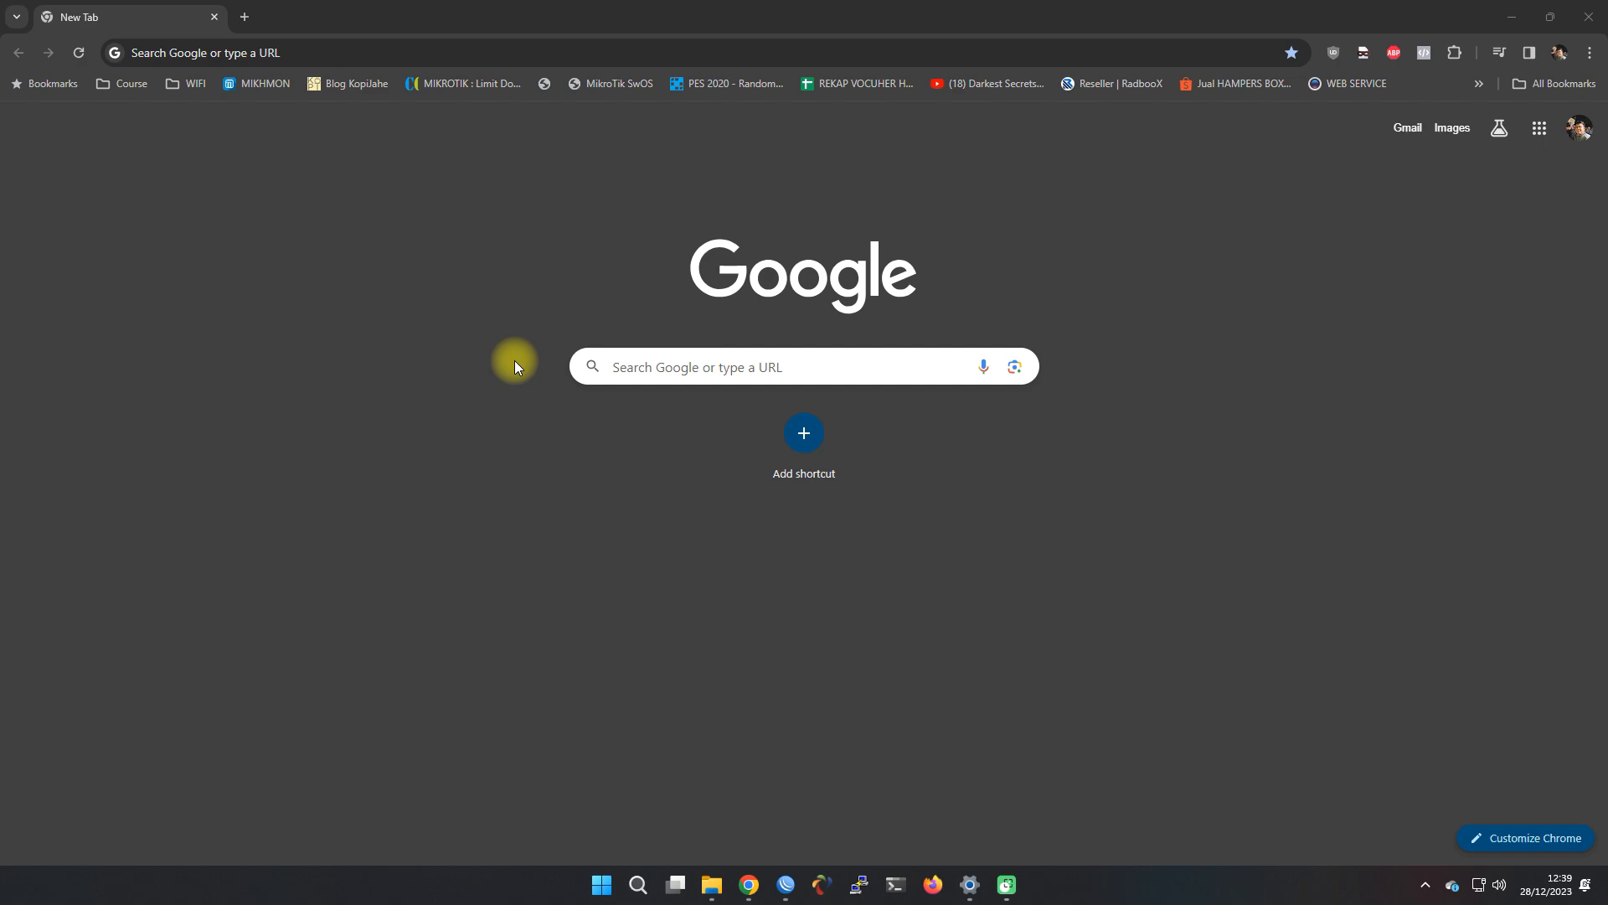
Go to virtualbox.org and open the VirtualBox 7.0 download page
click(335, 51)
text(vir)
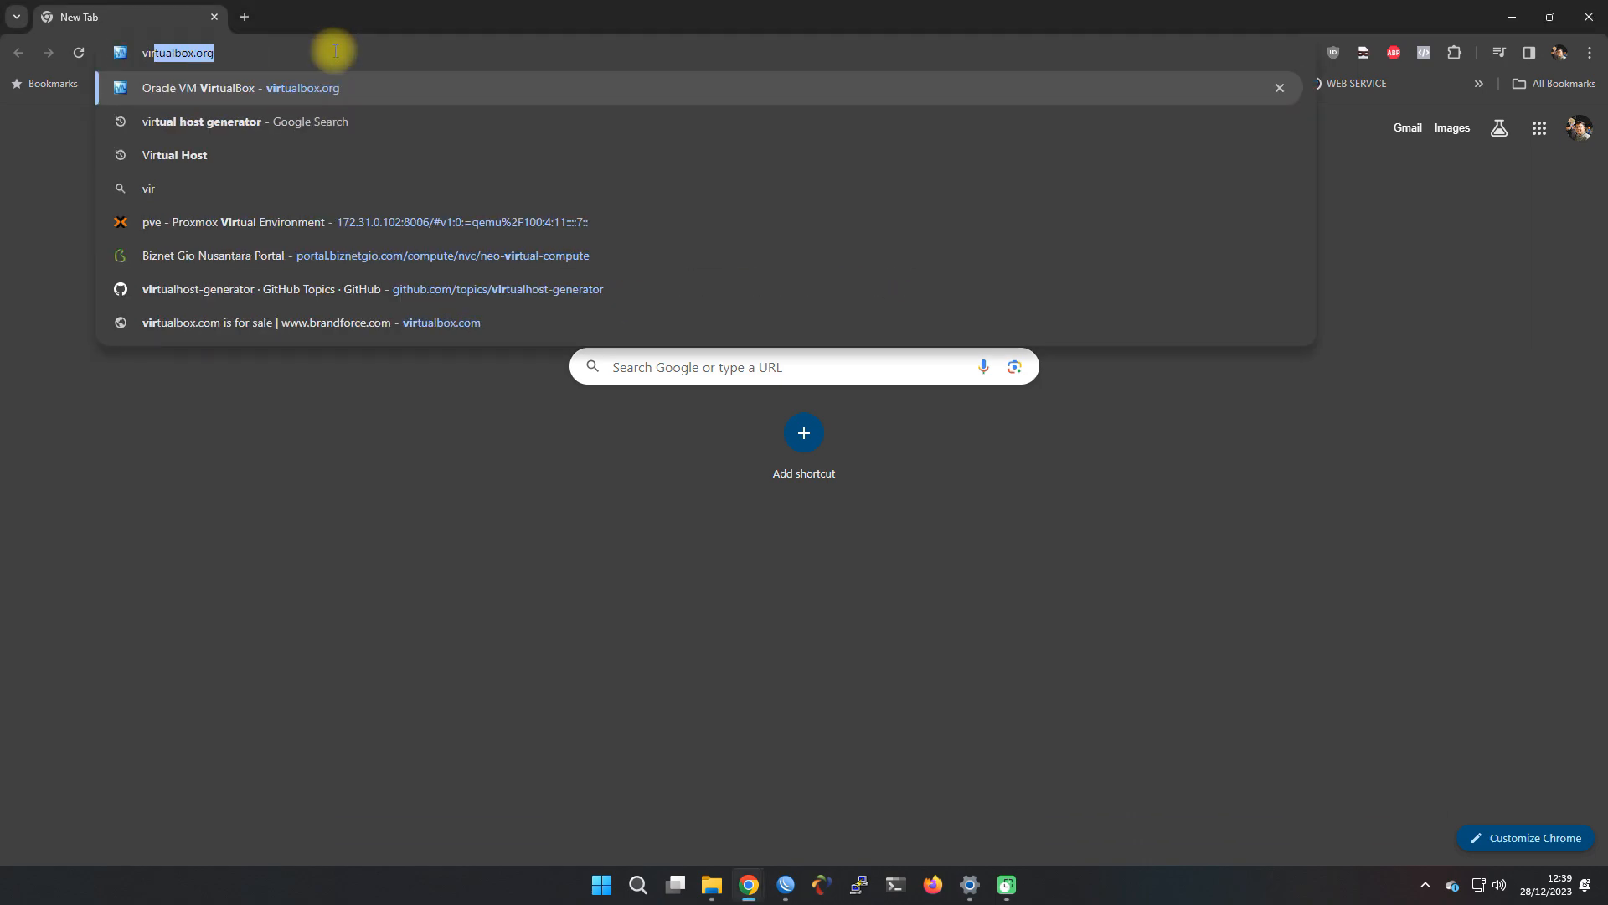
text(tualbox.org)
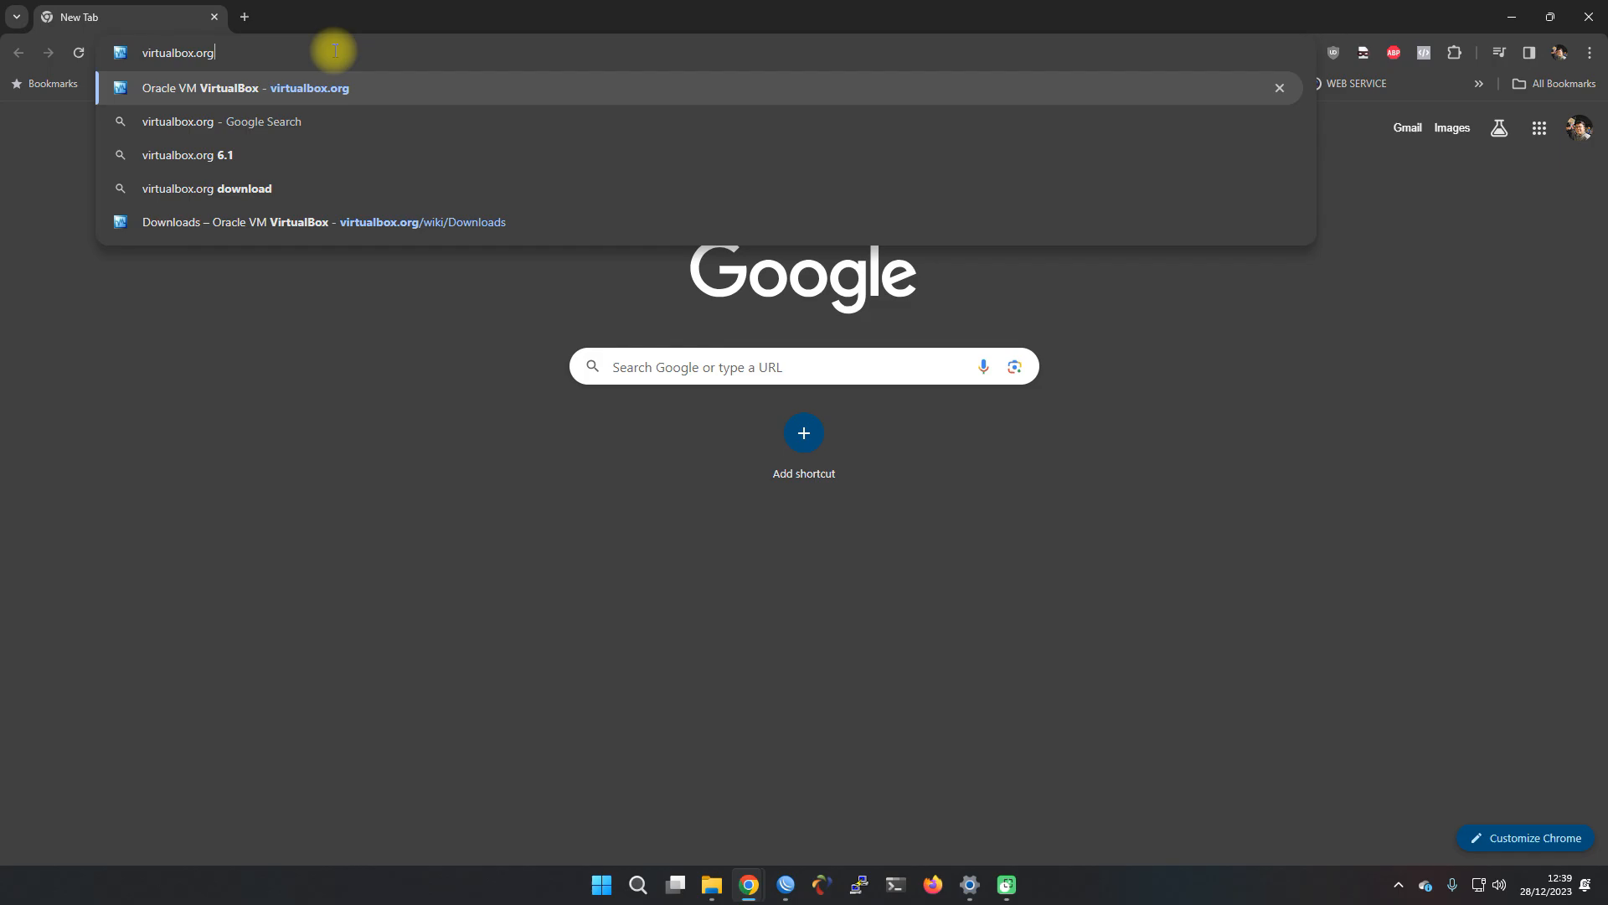
key(Return)
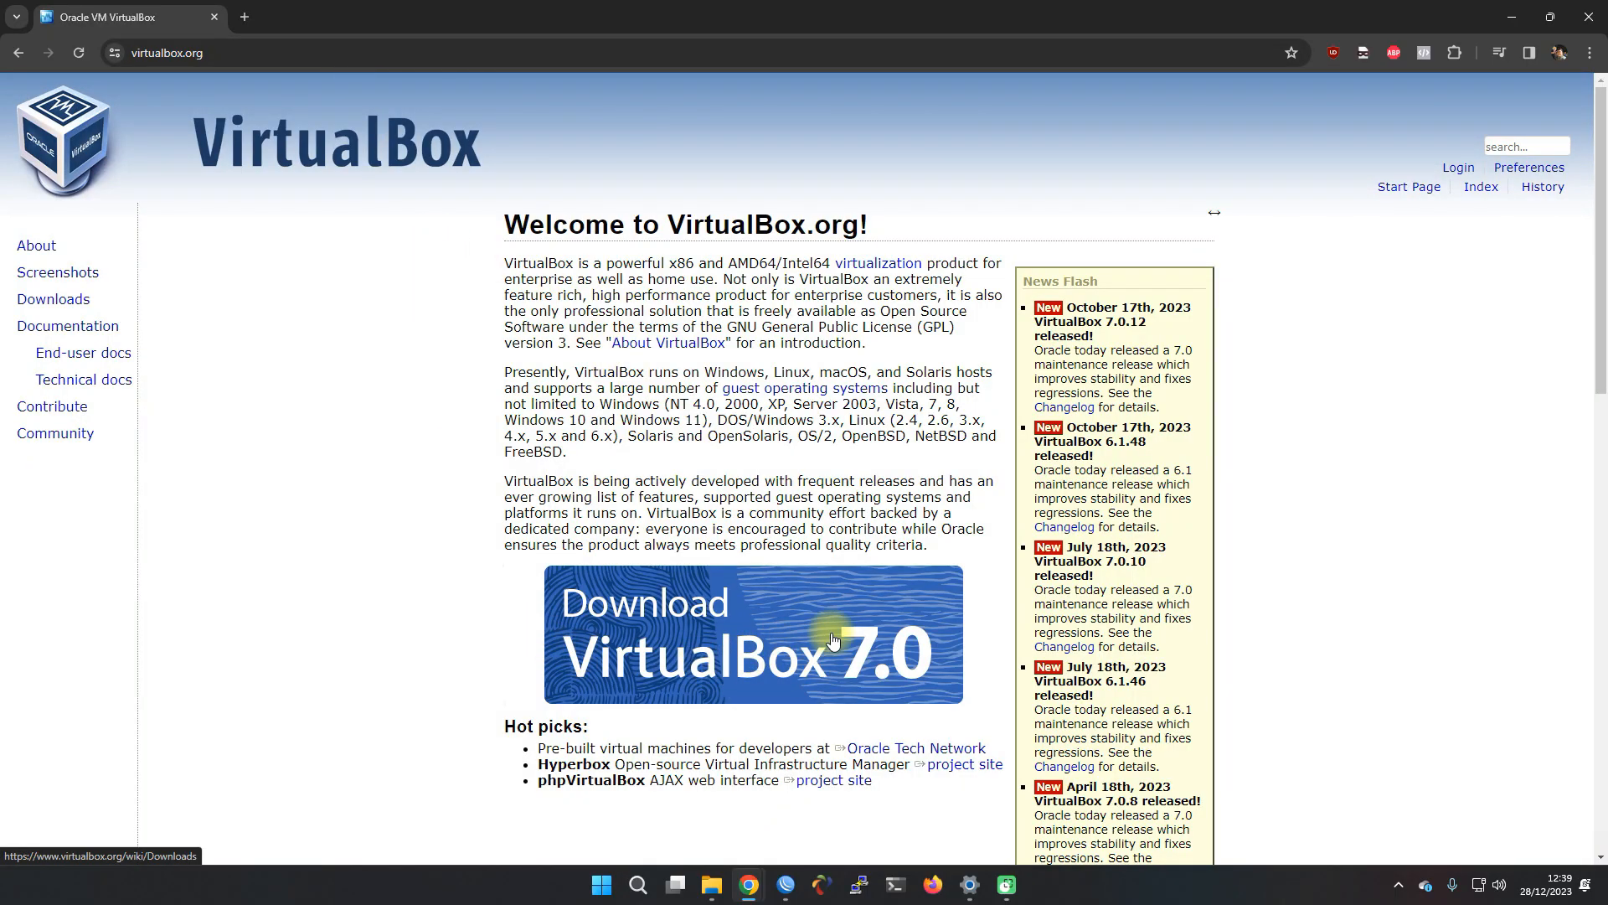
click(779, 643)
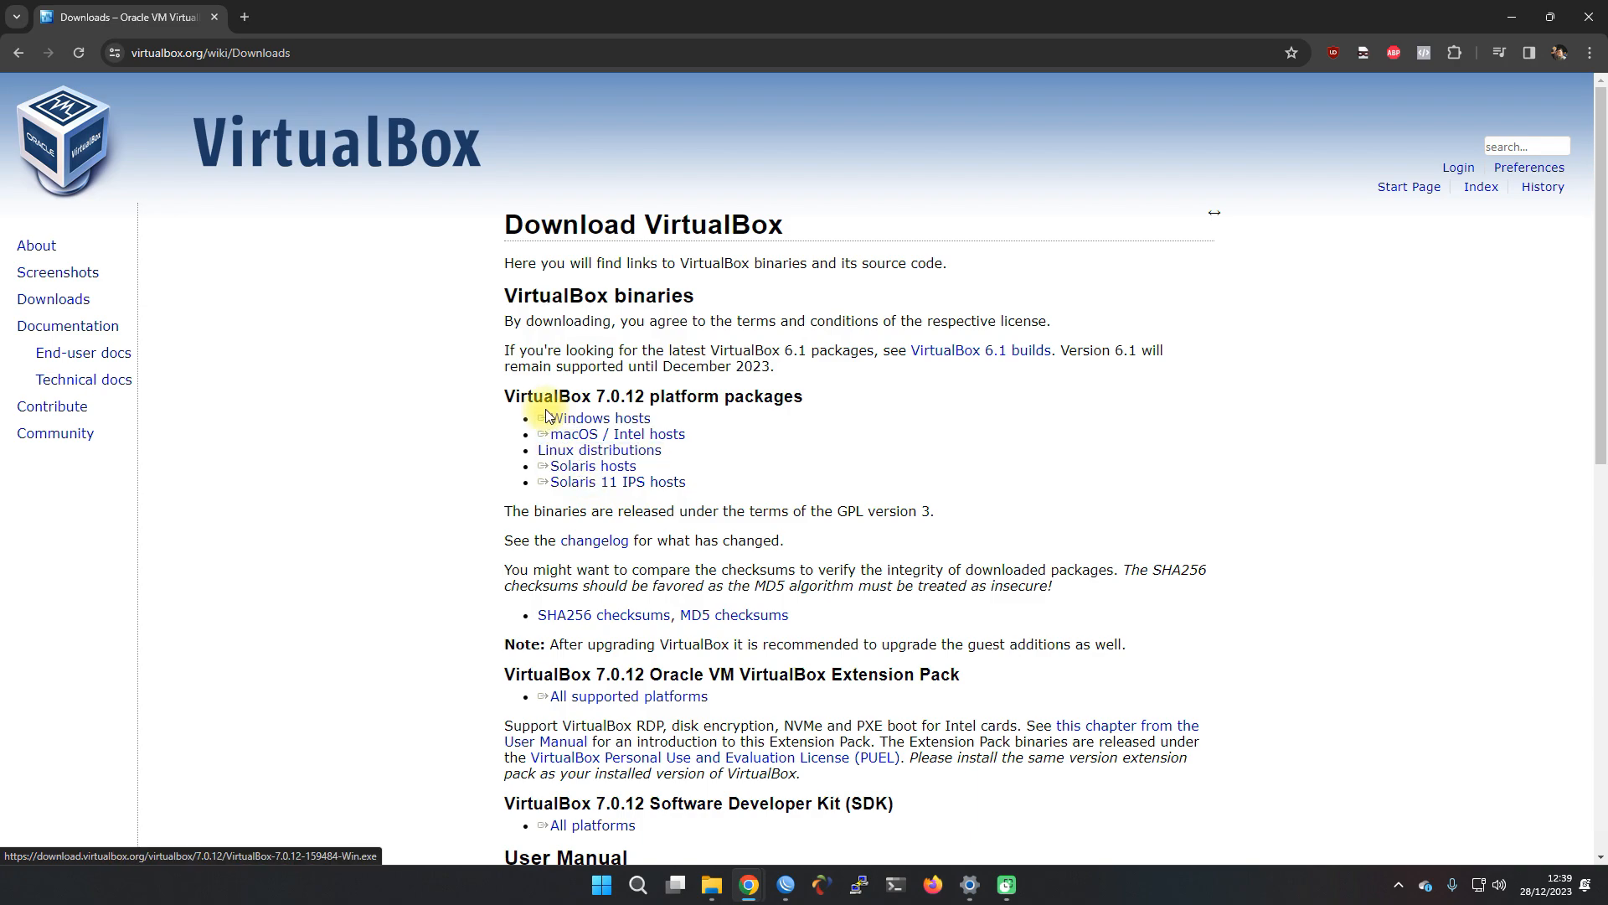
Download the VirtualBox 7.0.12 Windows hosts installer, keeping the duplicate under a numbered name
double_click(537, 398)
click(537, 399)
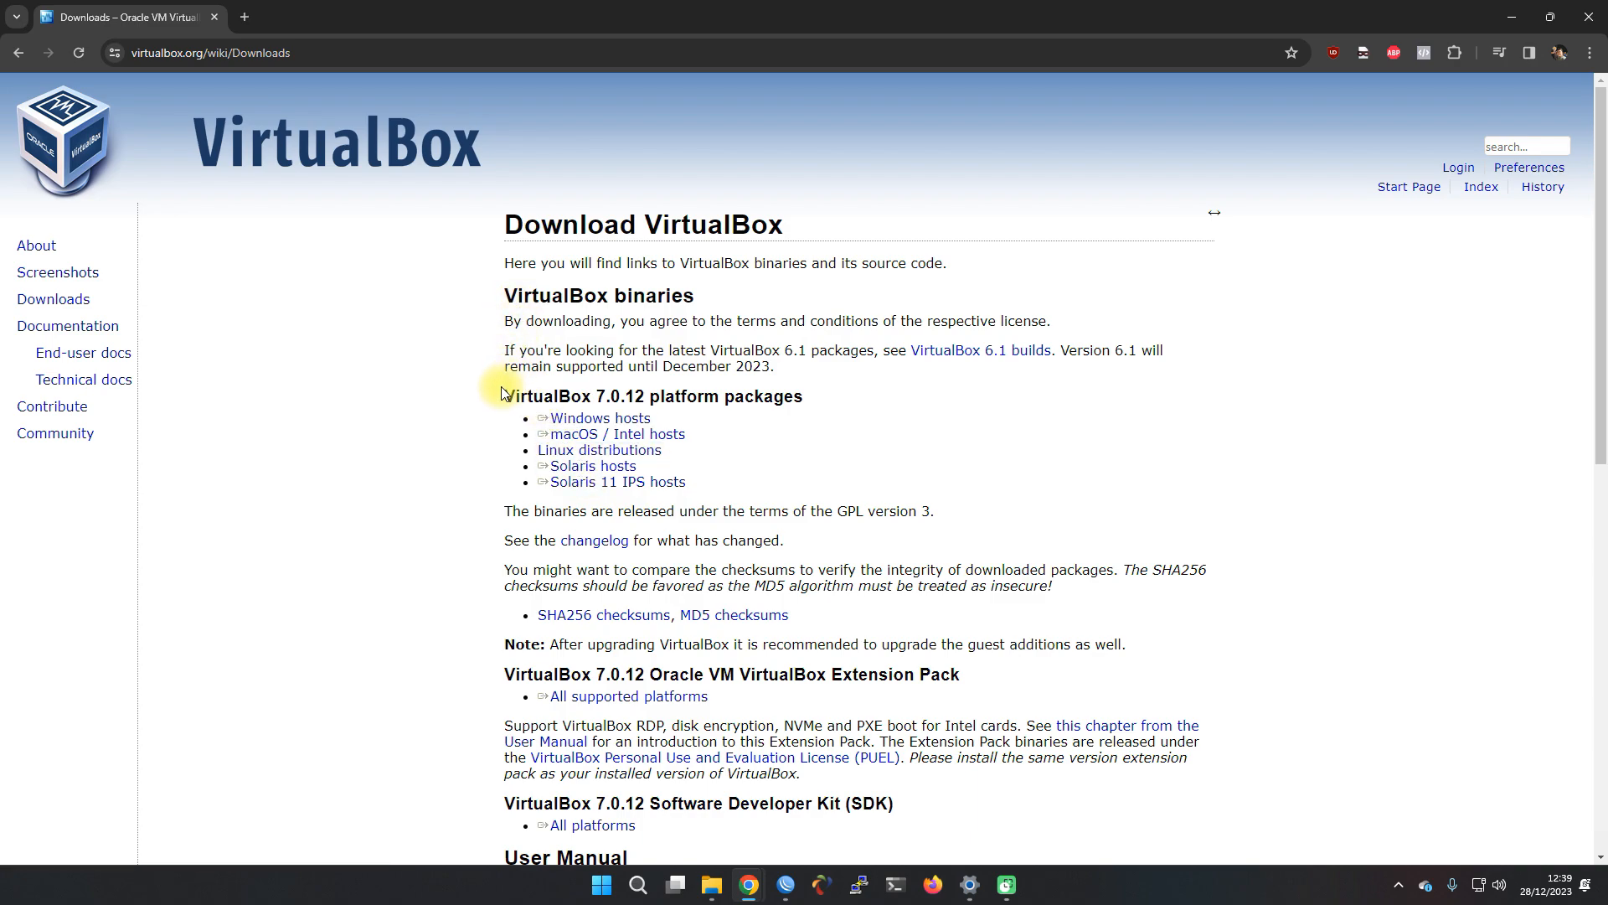
drag(727, 490, 478, 402)
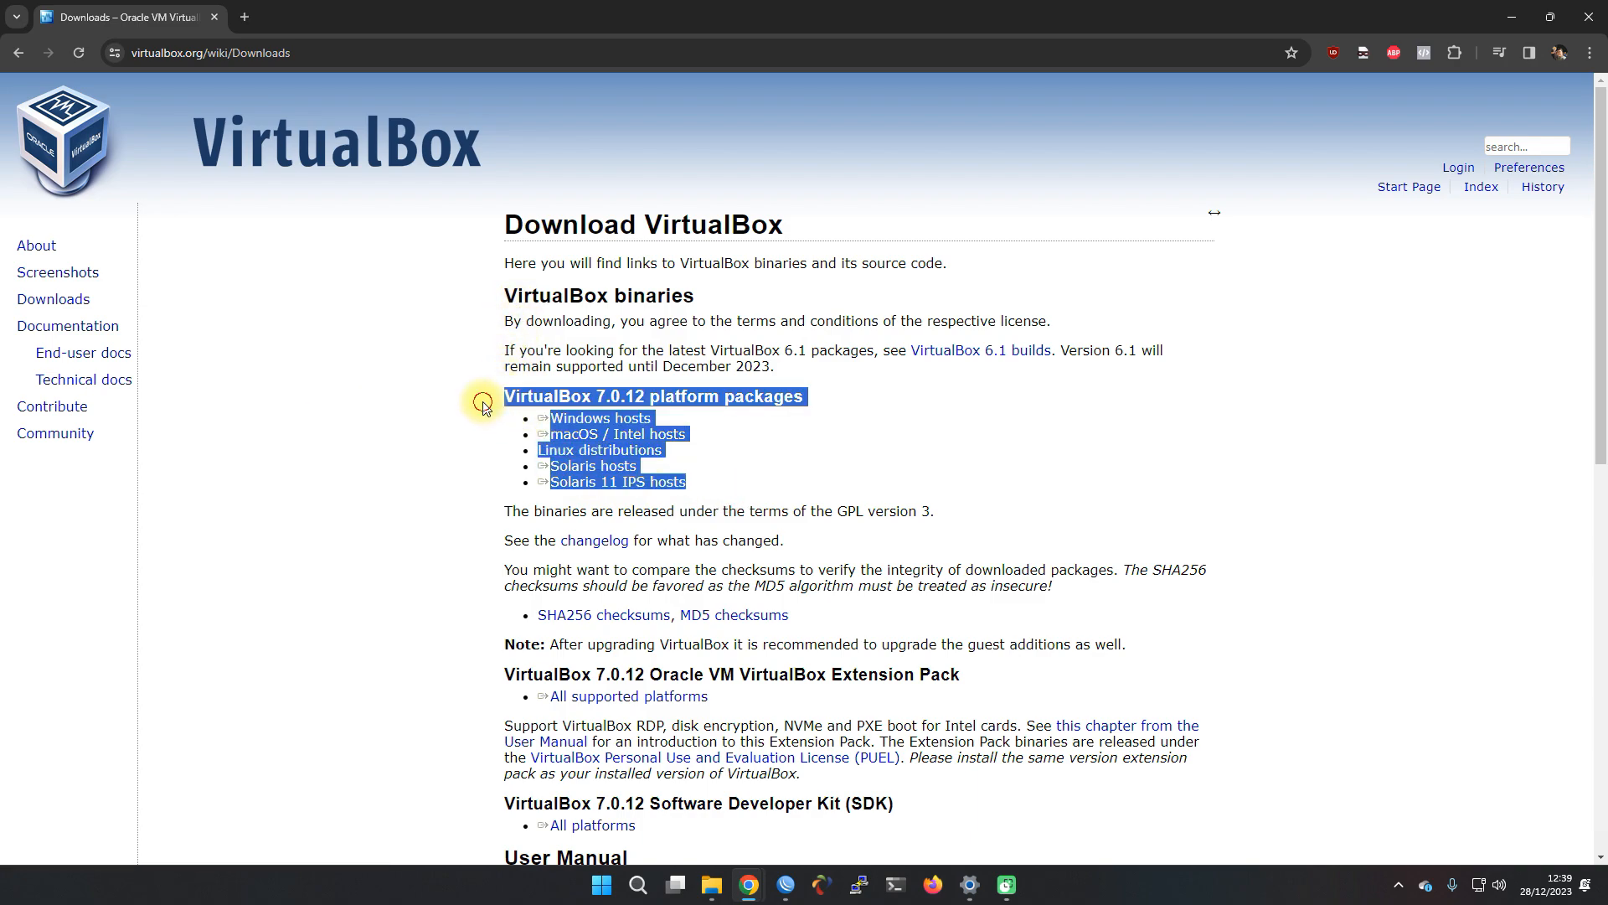
click(635, 403)
drag(683, 469, 658, 419)
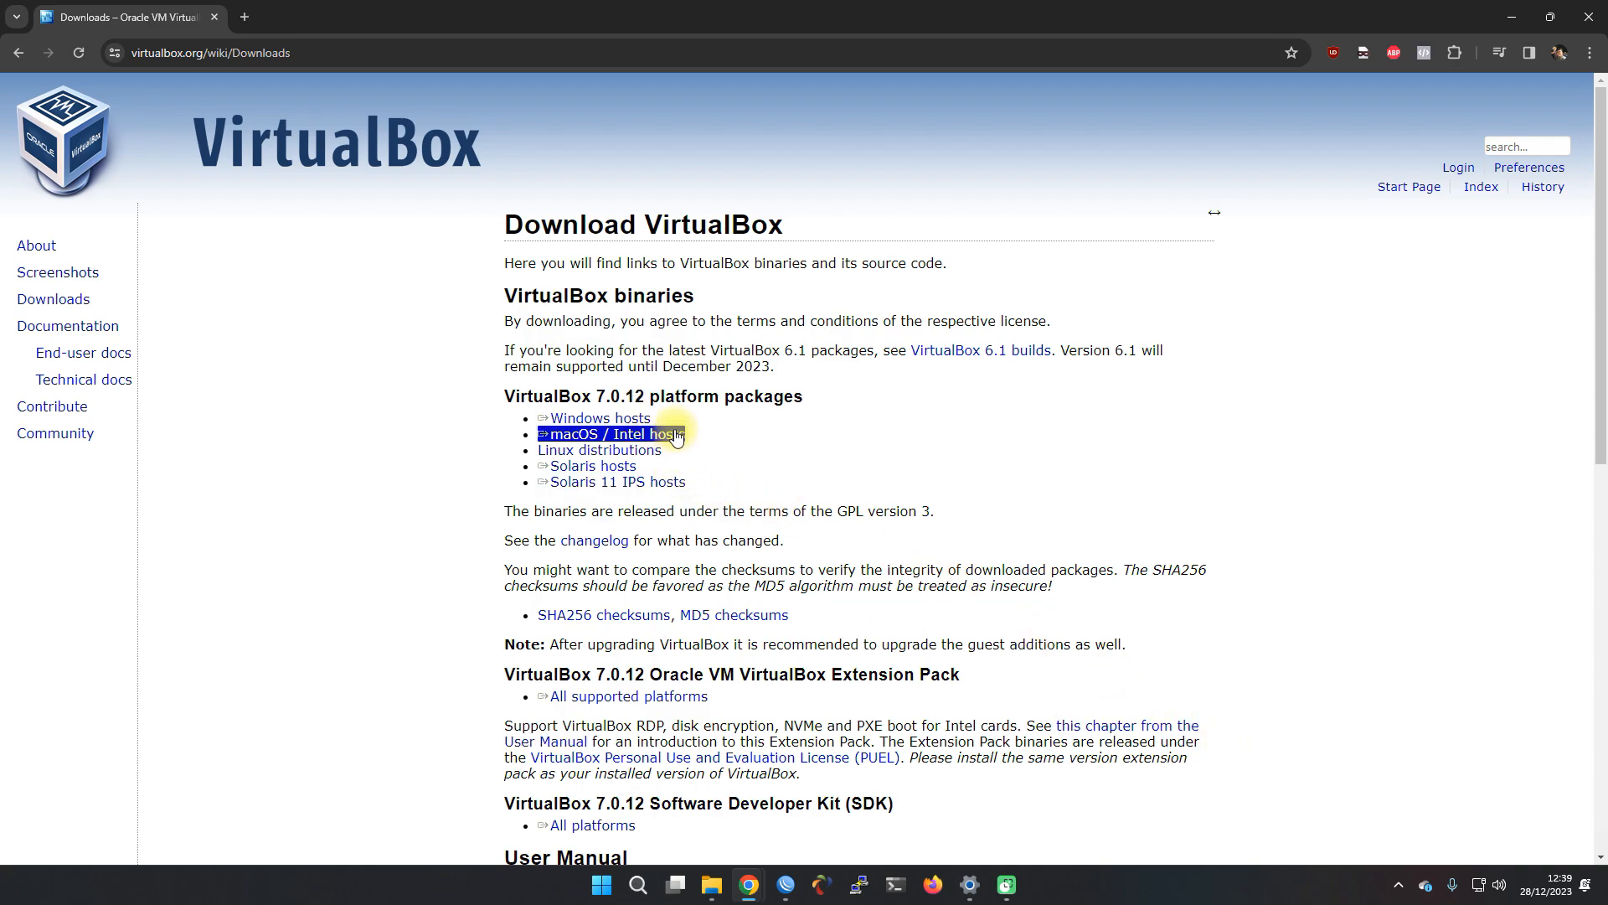
click(659, 417)
click(638, 417)
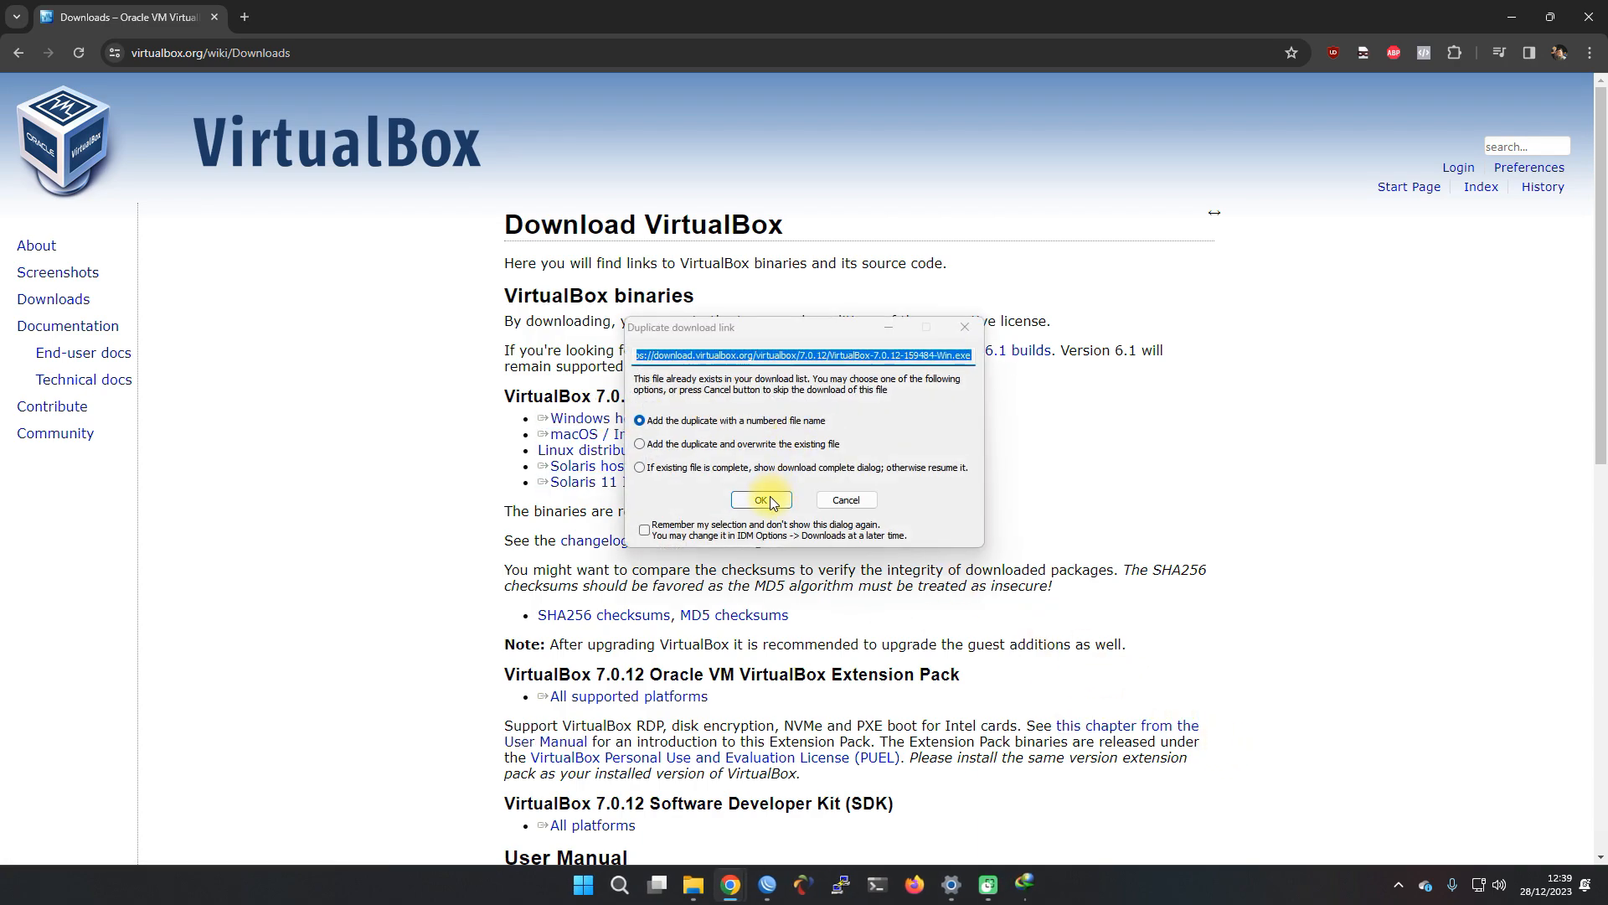
click(761, 496)
click(800, 516)
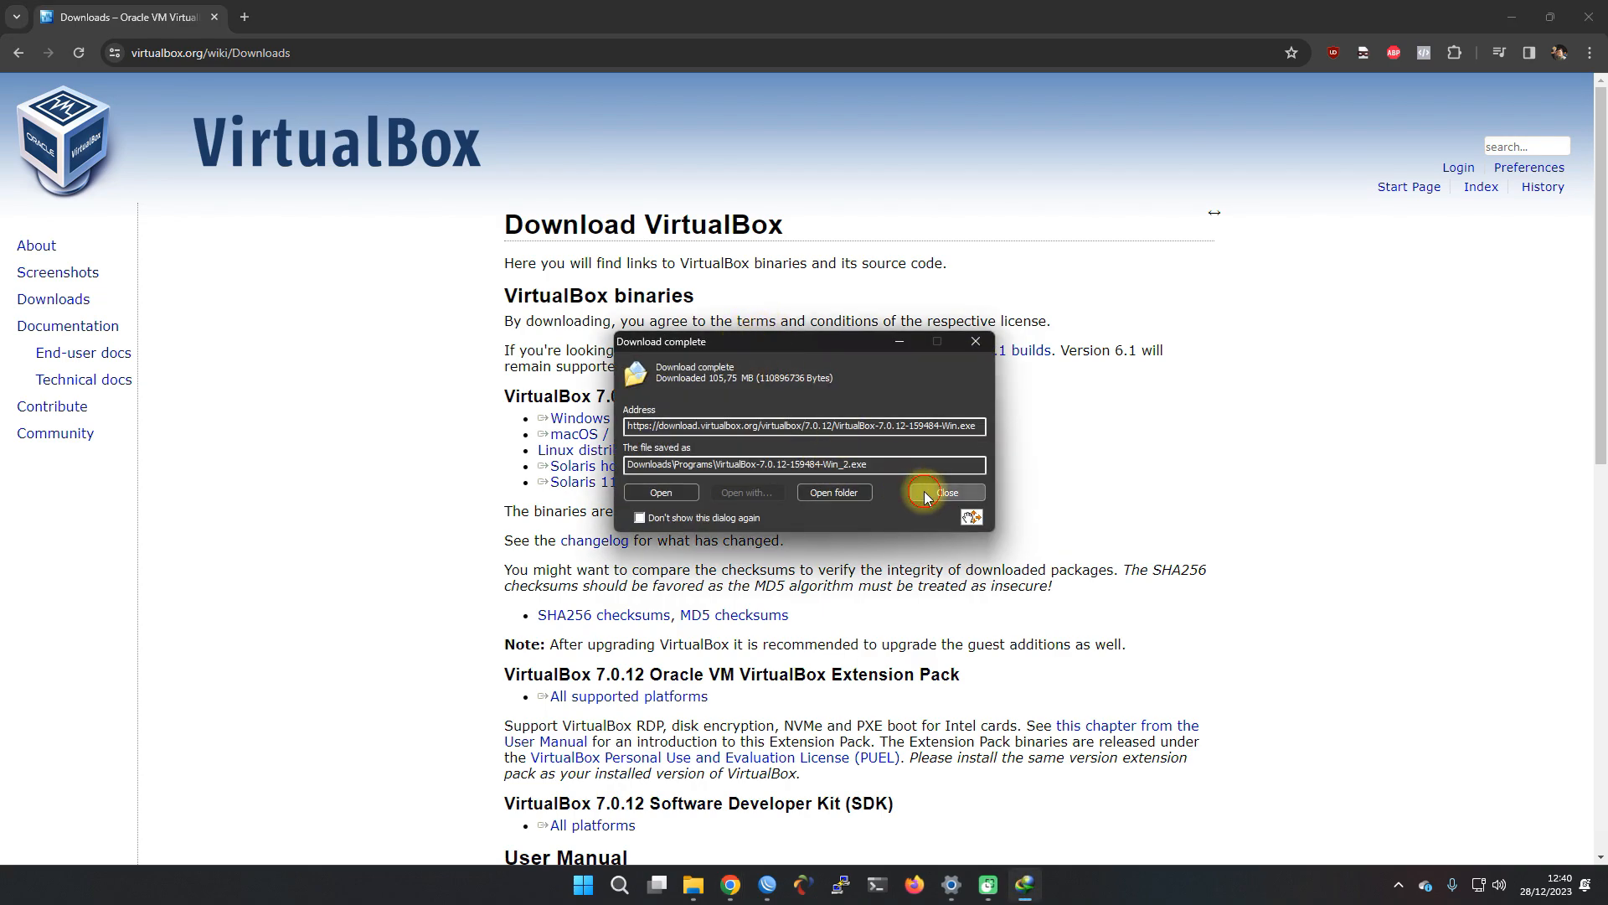
click(925, 495)
click(494, 53)
Search Google for 'briker download'
click(493, 53)
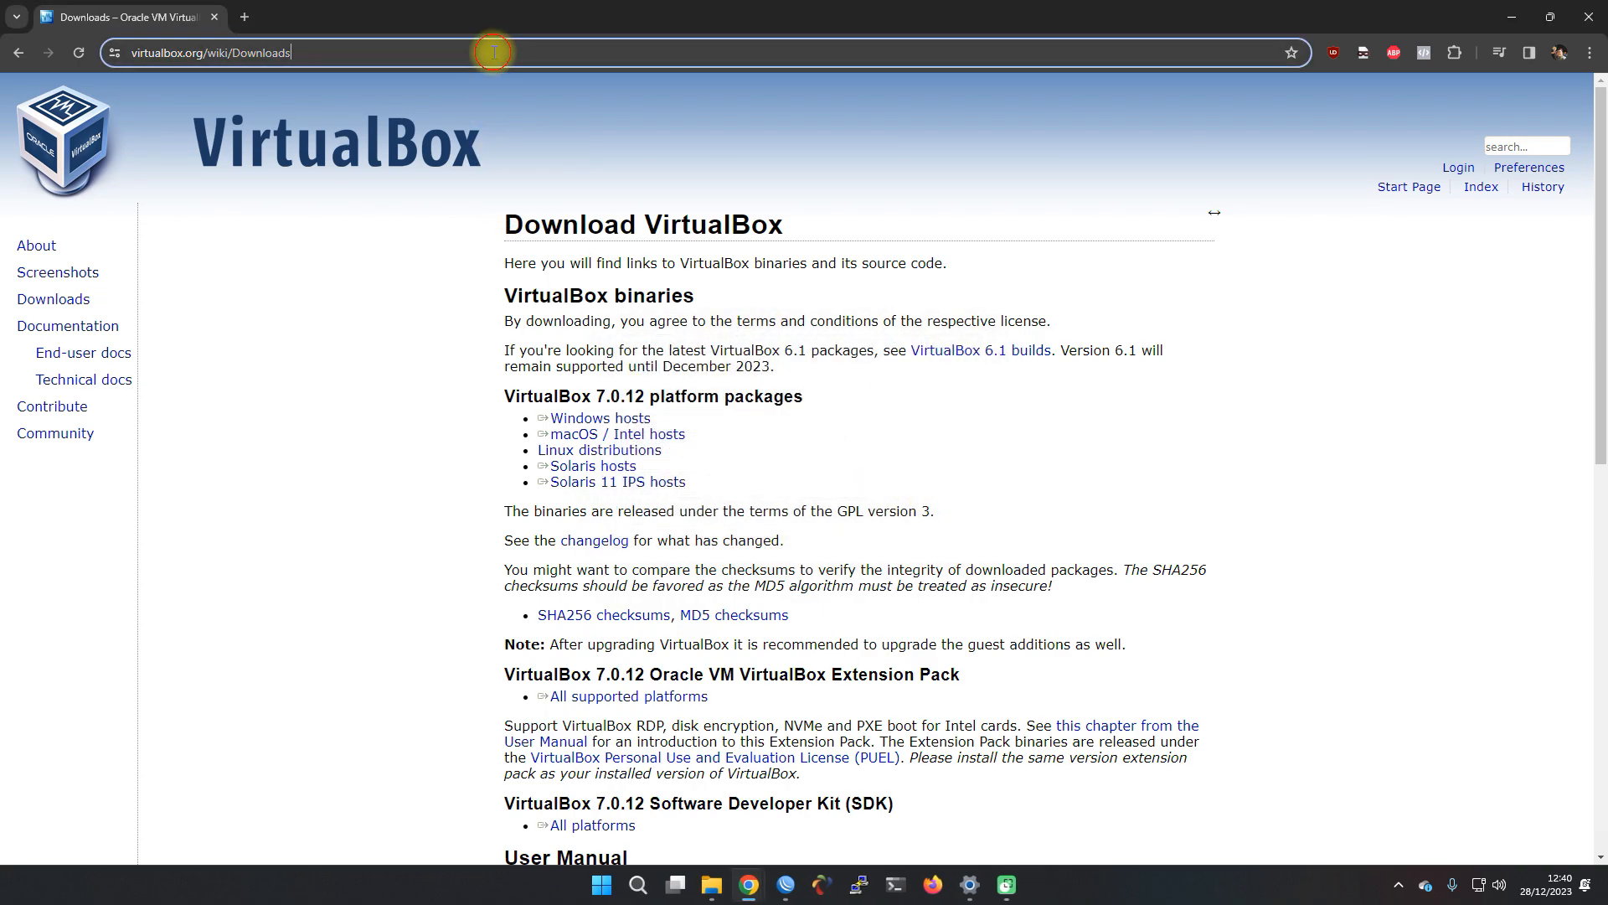
key(ctrl+a)
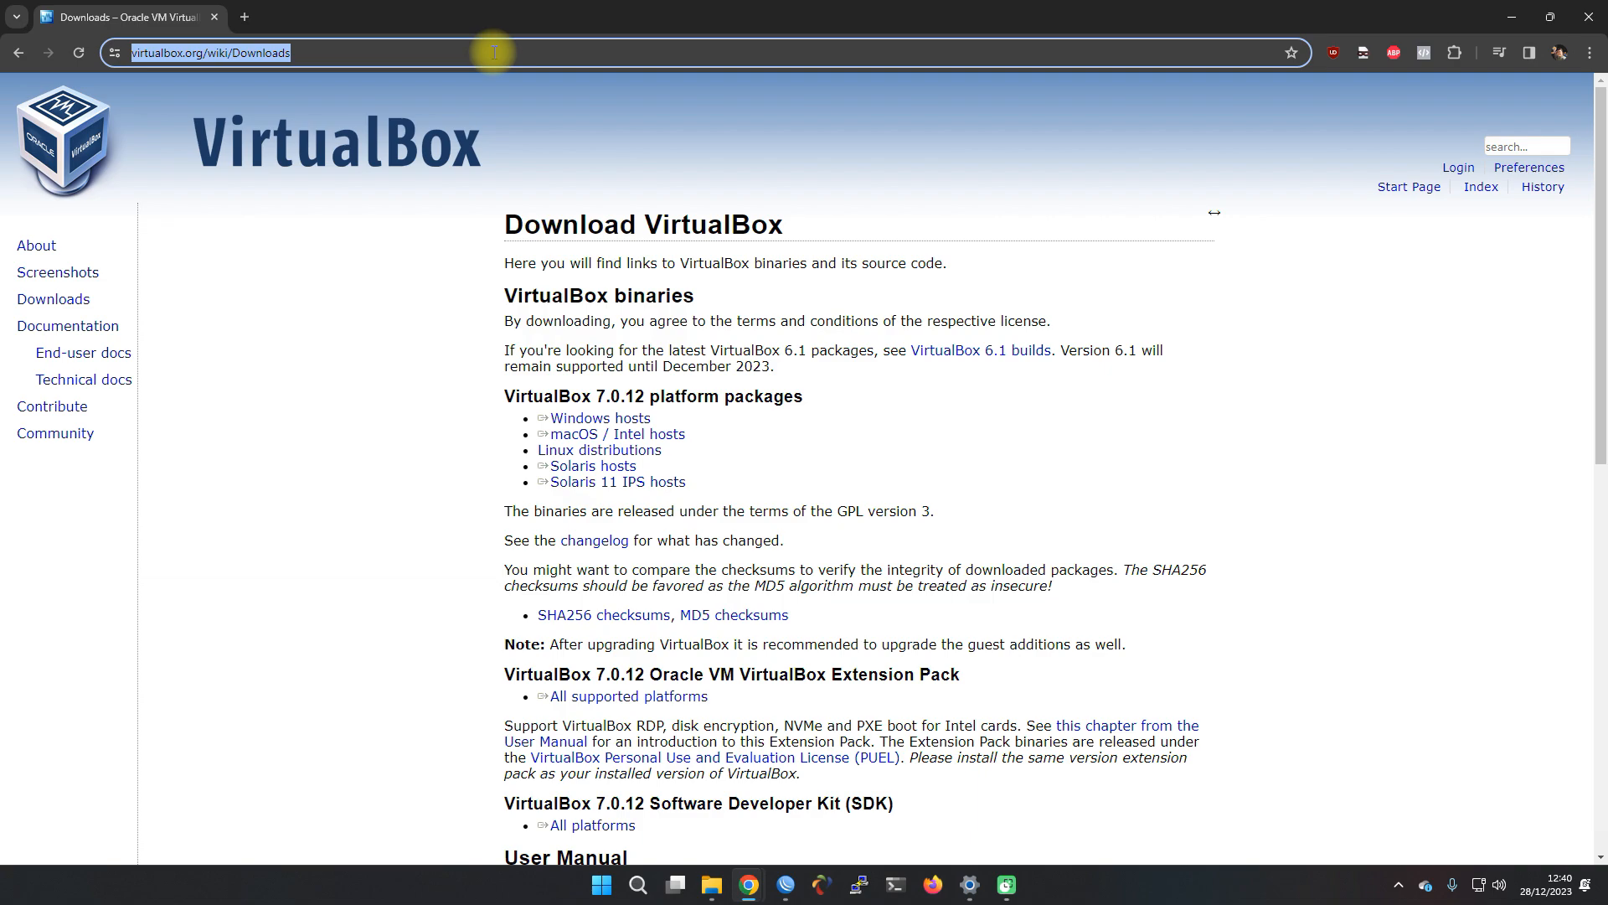
text(briker)
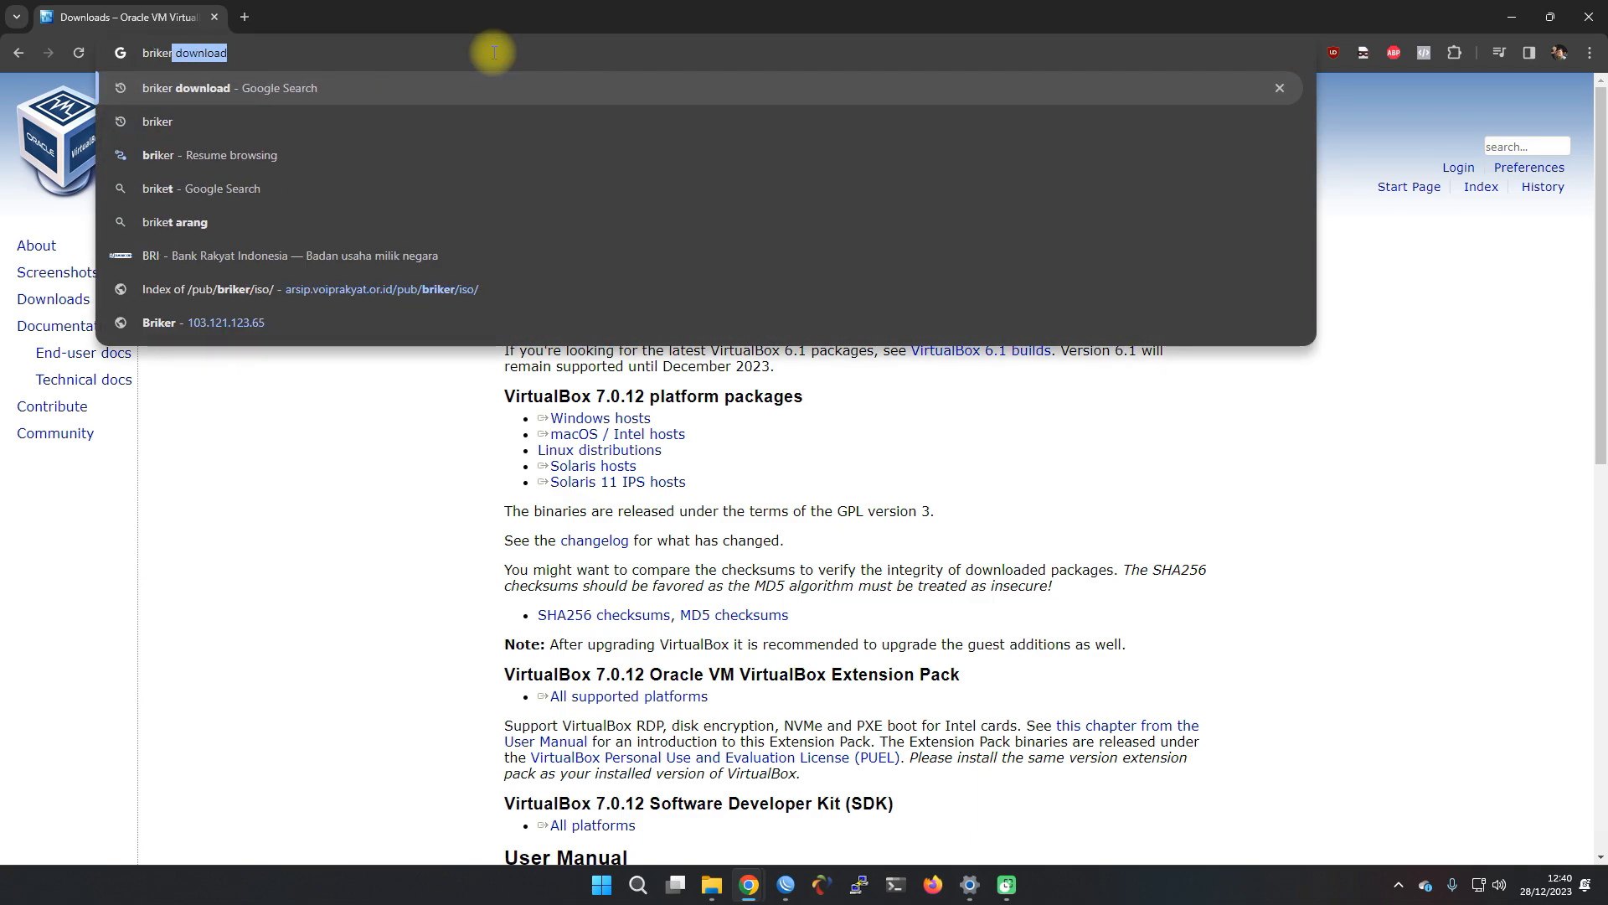
text( download)
key(Return)
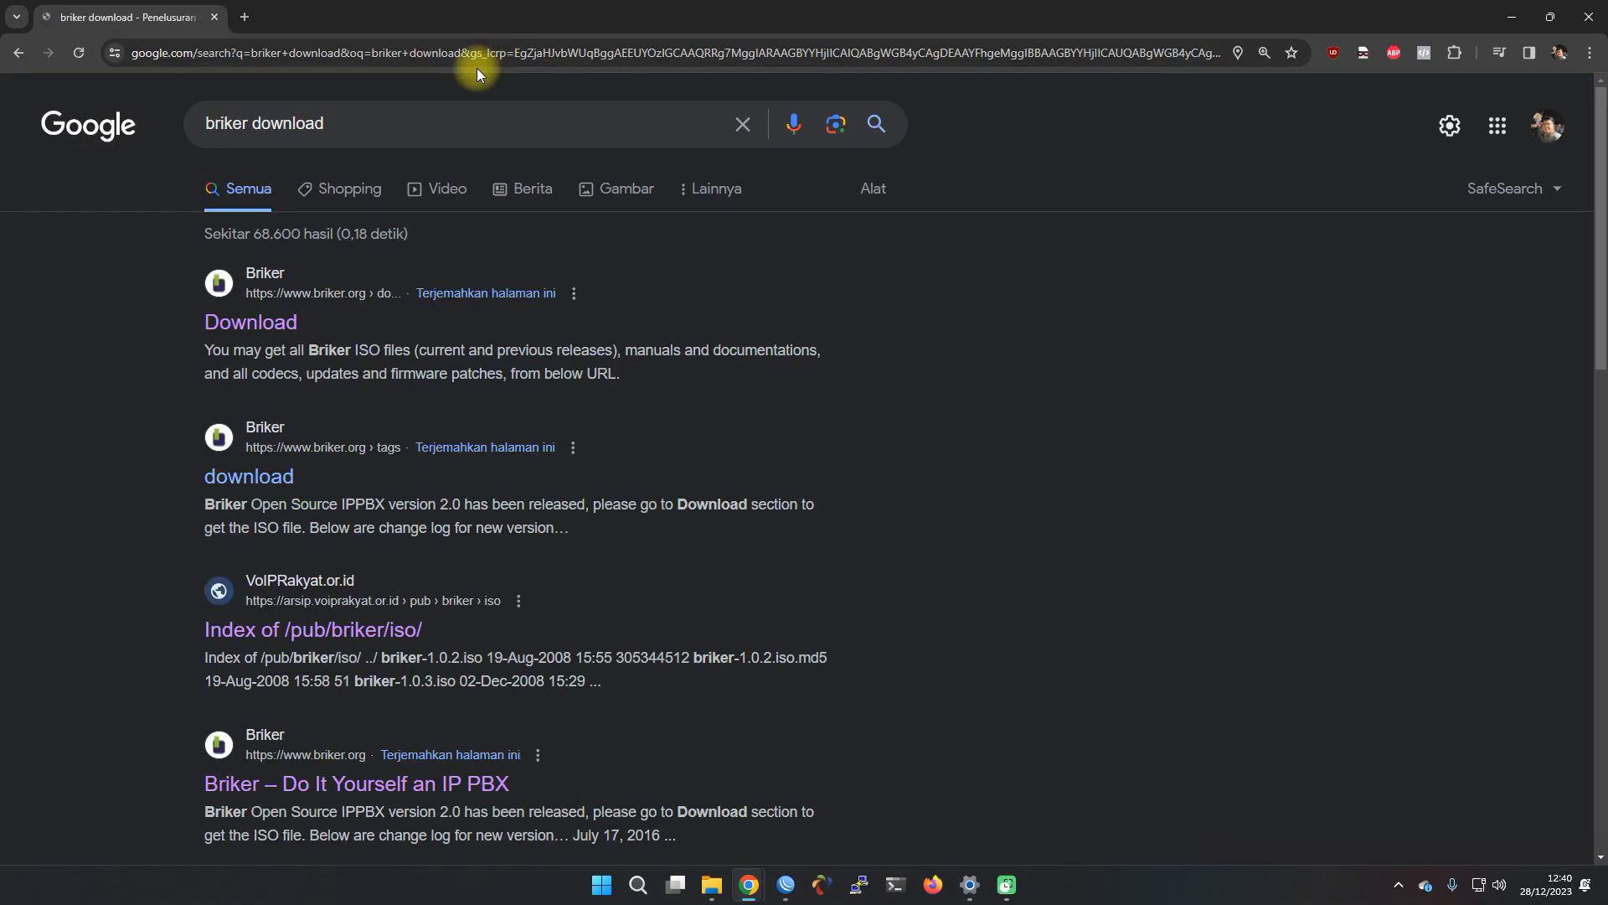
scroll(176, 402, down, 3)
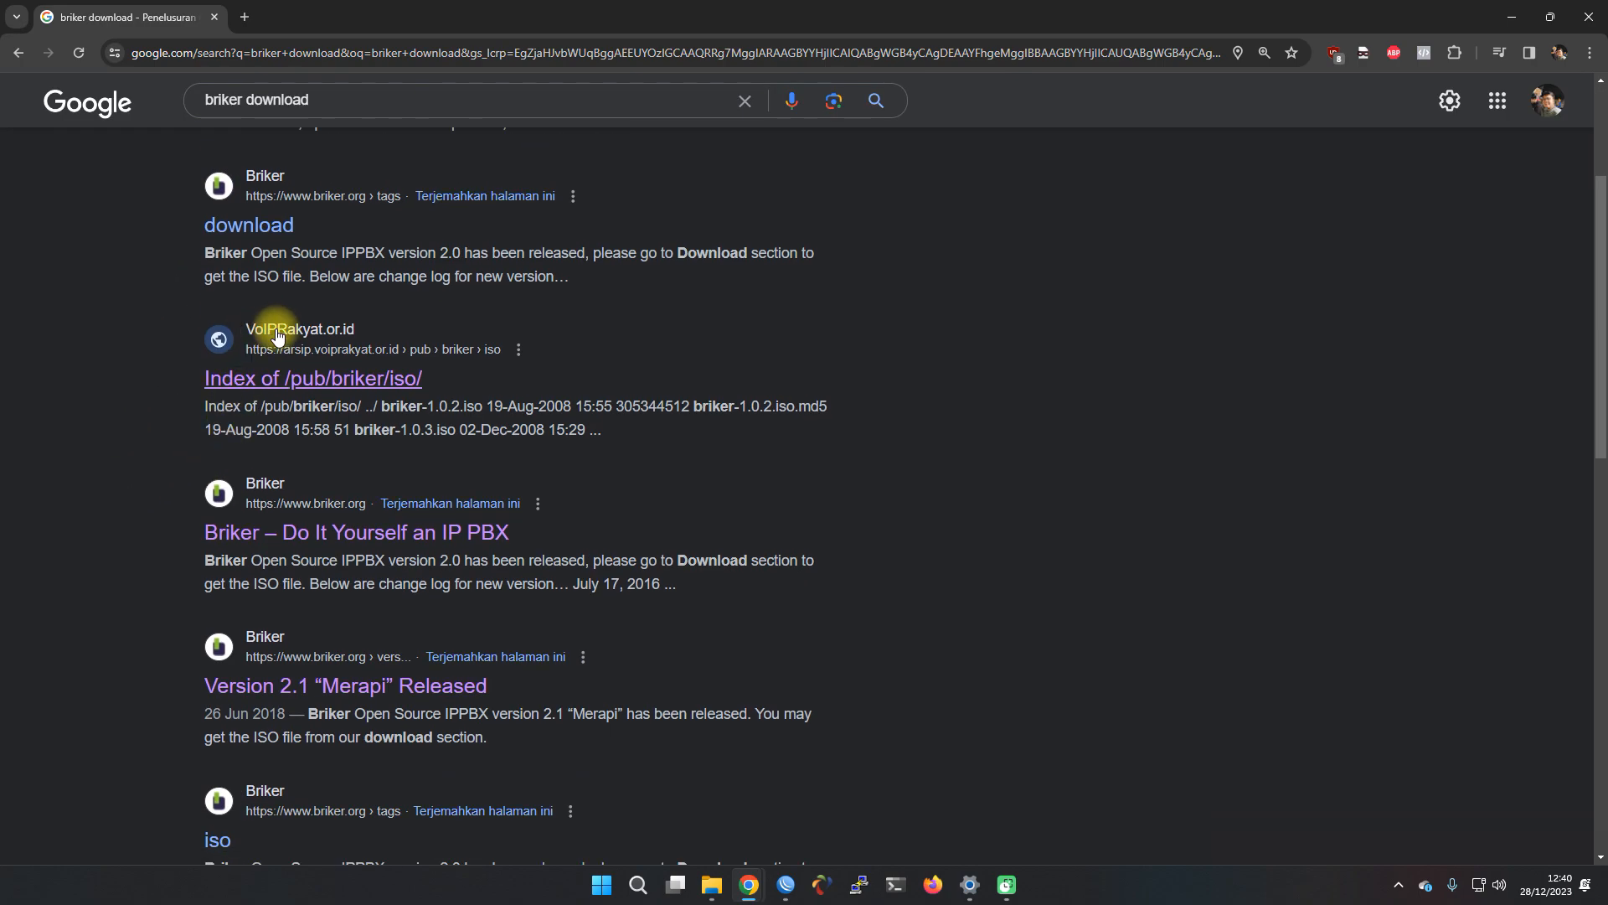
Open the Index of /pub/briker/iso/ listing and download briker-2.1.1.iso
click(325, 385)
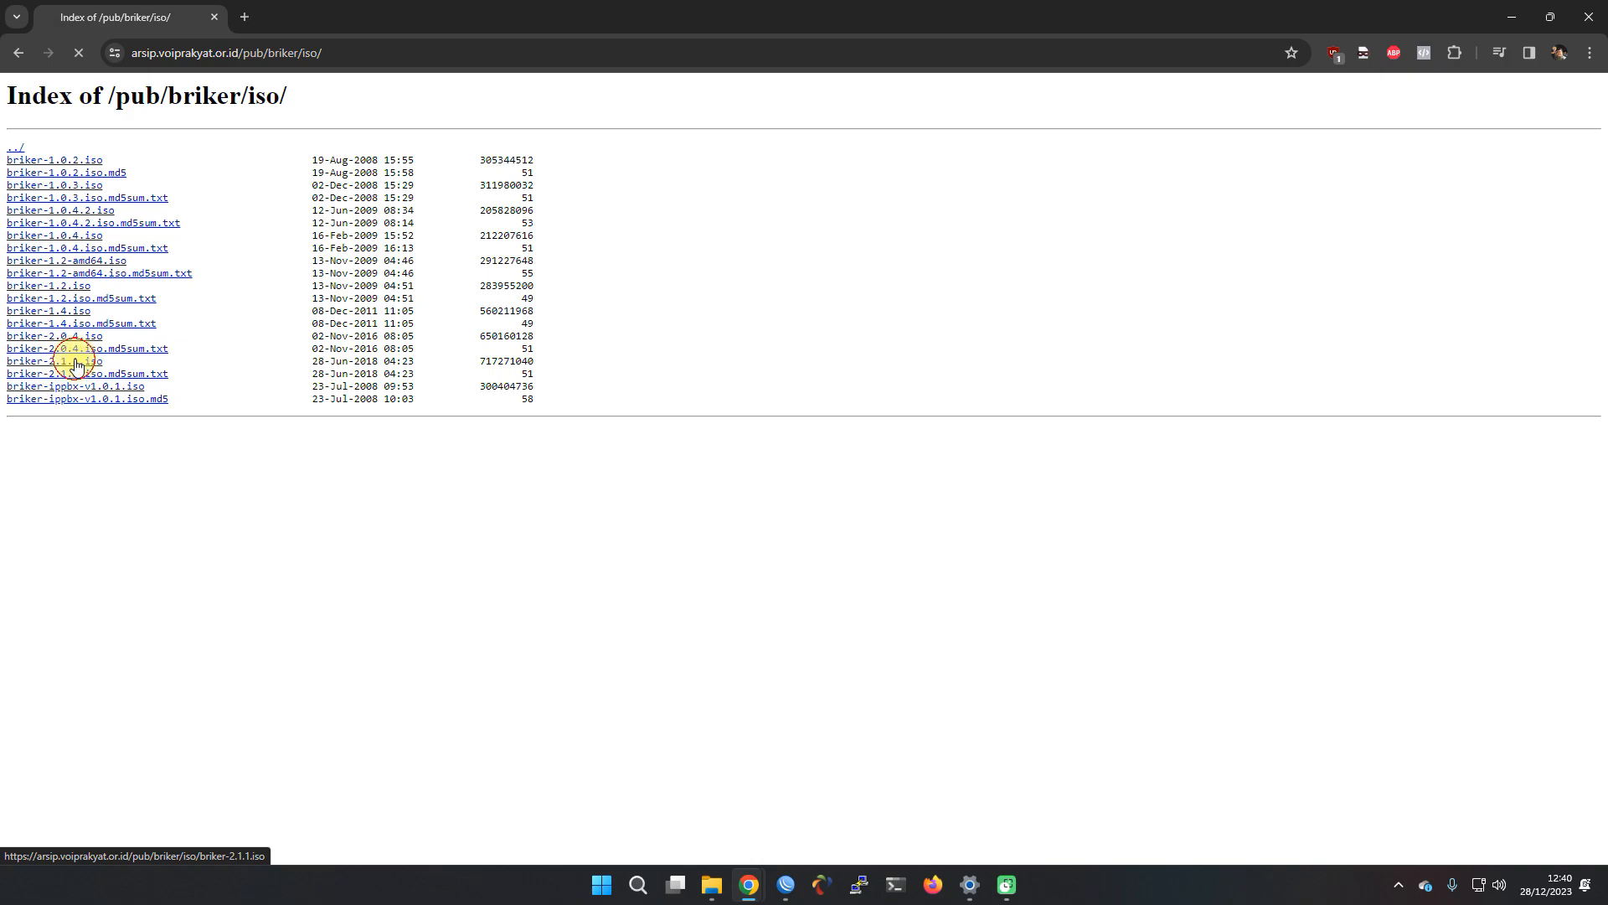
click(76, 365)
click(819, 520)
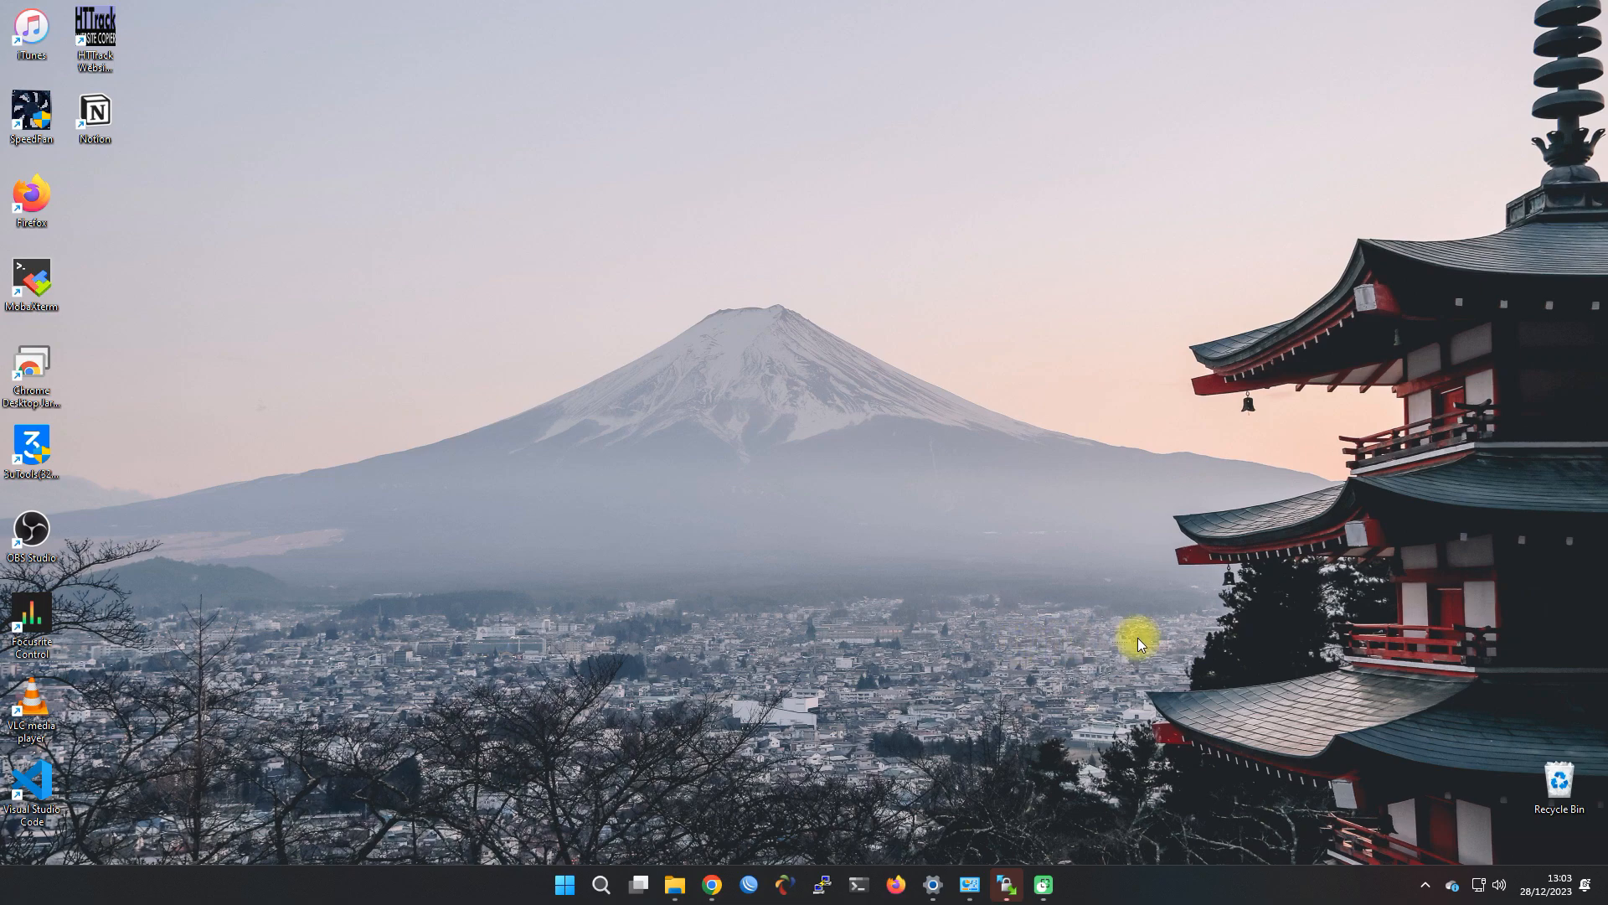
Launch the downloaded VirtualBox-7.0.12 installer from the download manager
click(1422, 886)
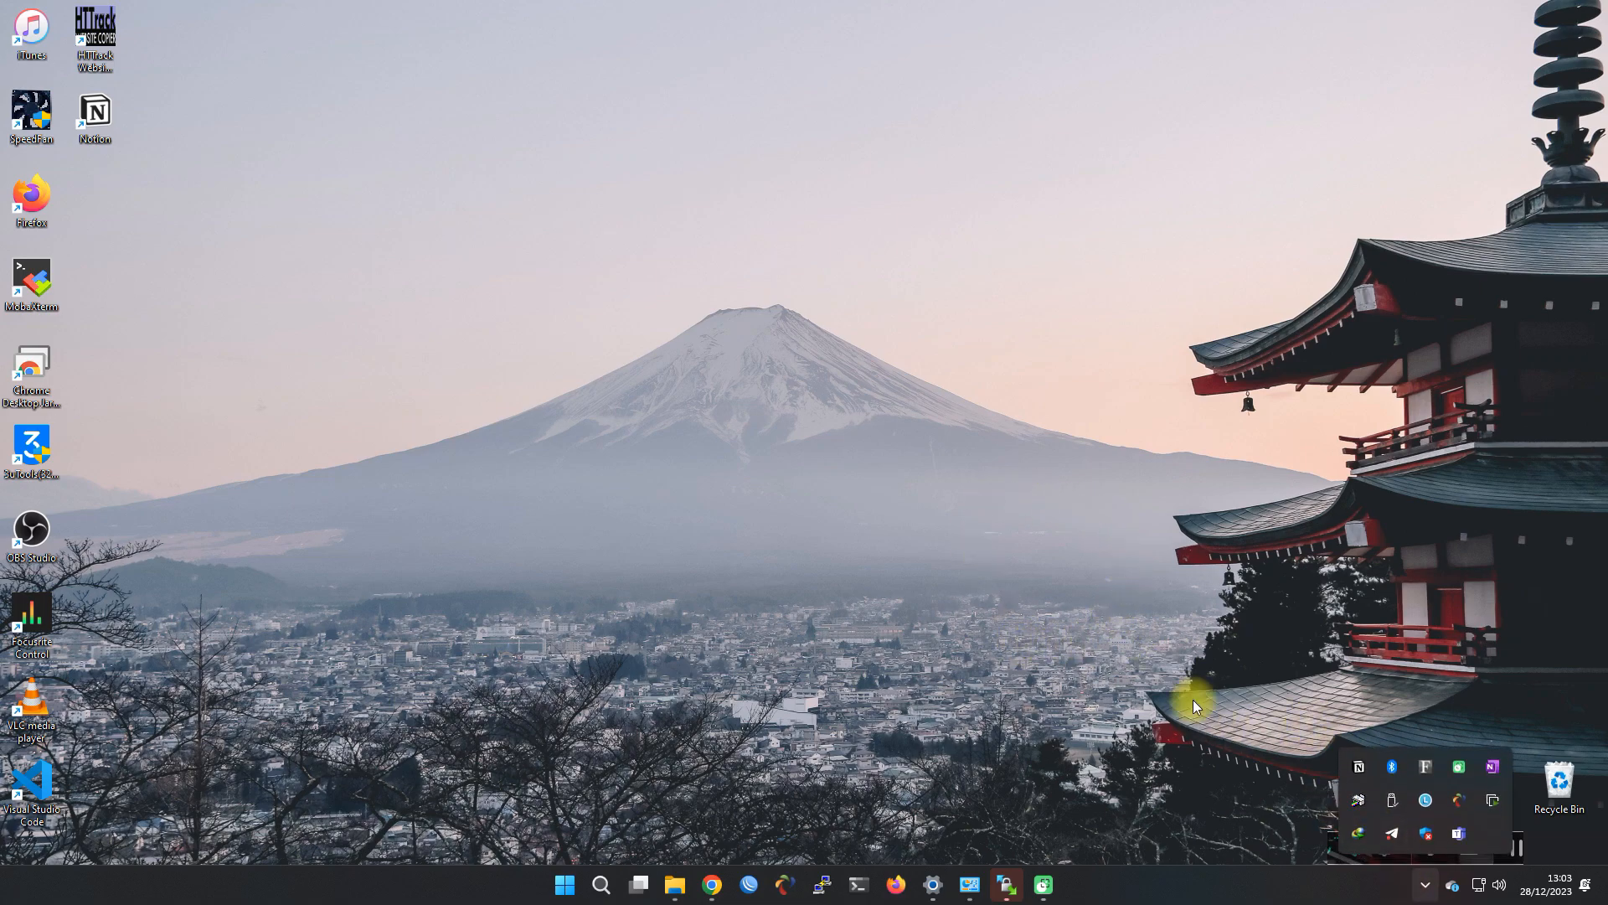
double_click(1350, 831)
double_click(920, 584)
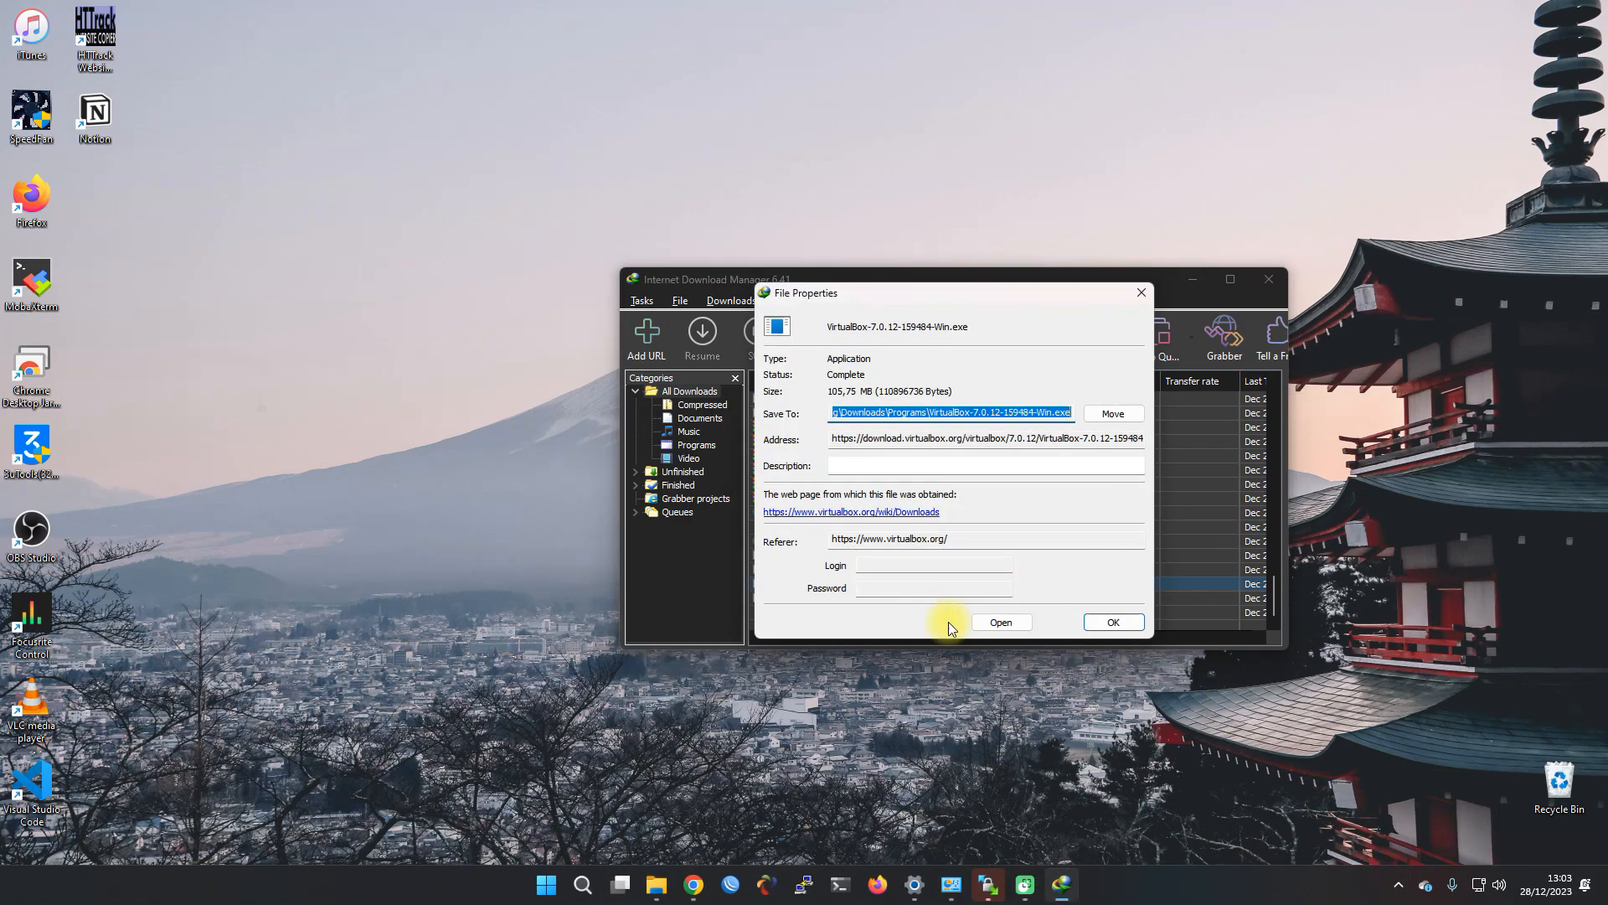
click(999, 622)
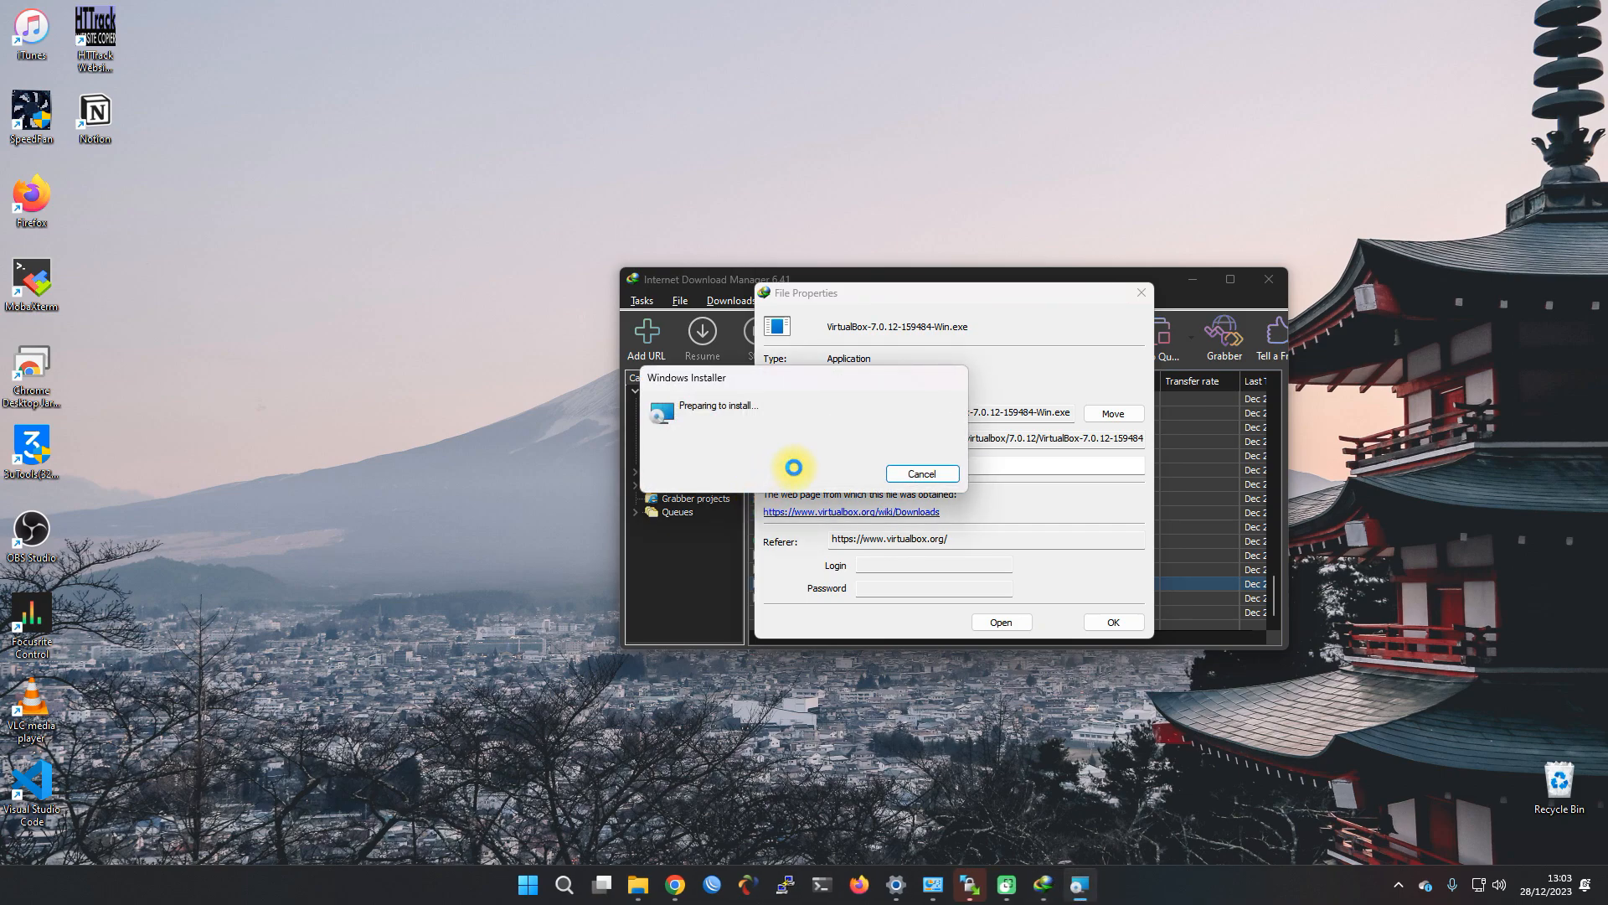
Install VirtualBox with default features, accepting the network and Python dependency warnings
click(874, 573)
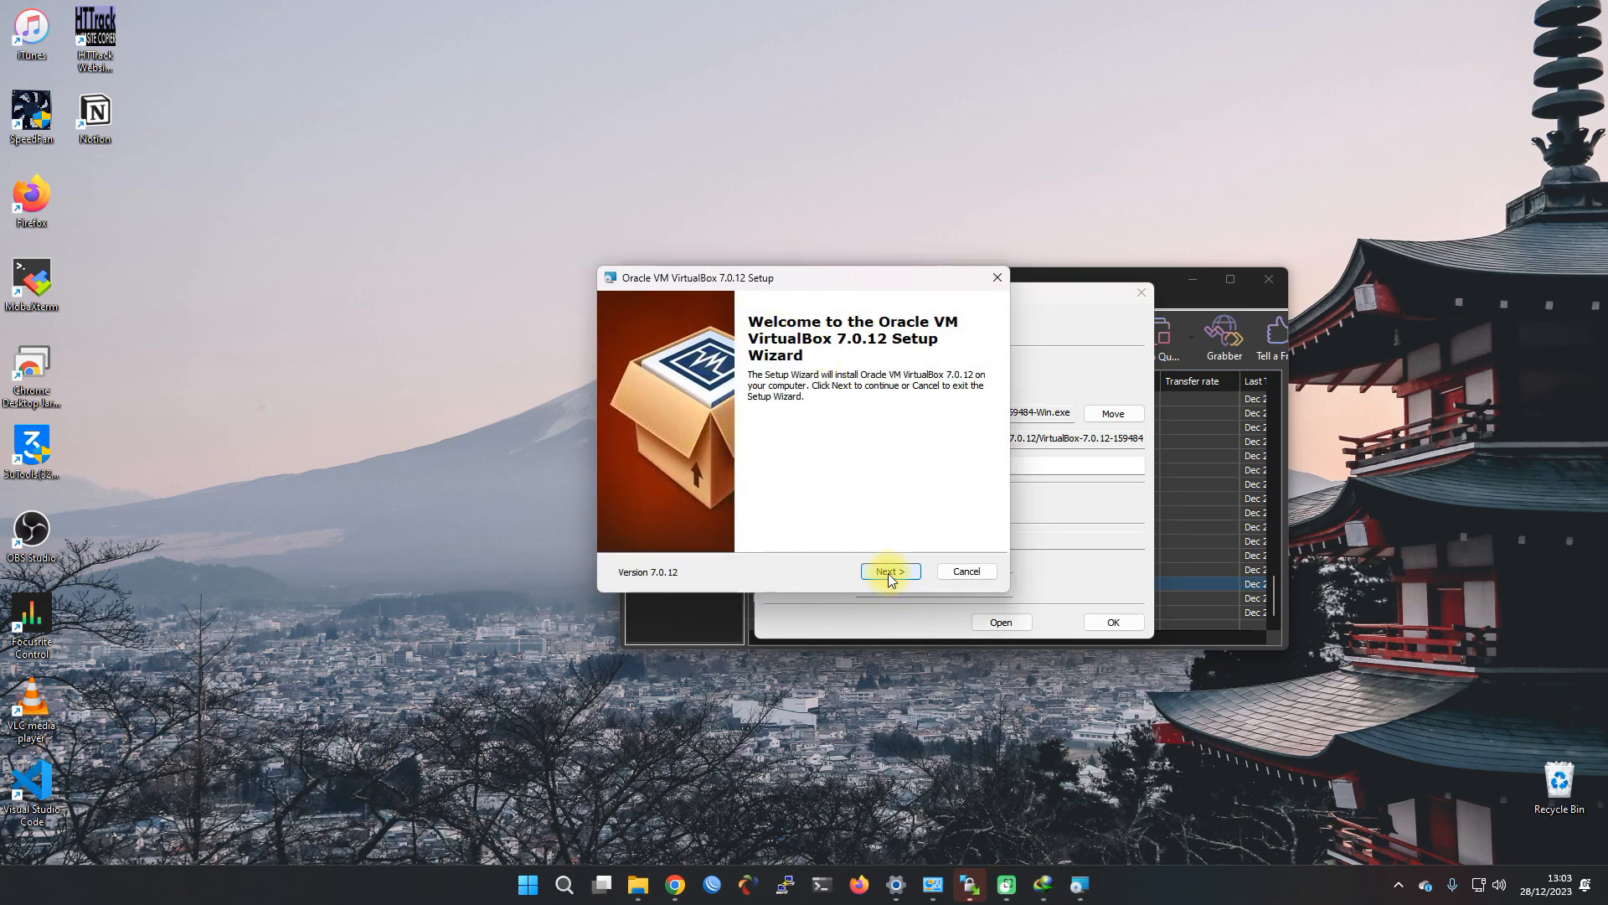
click(890, 571)
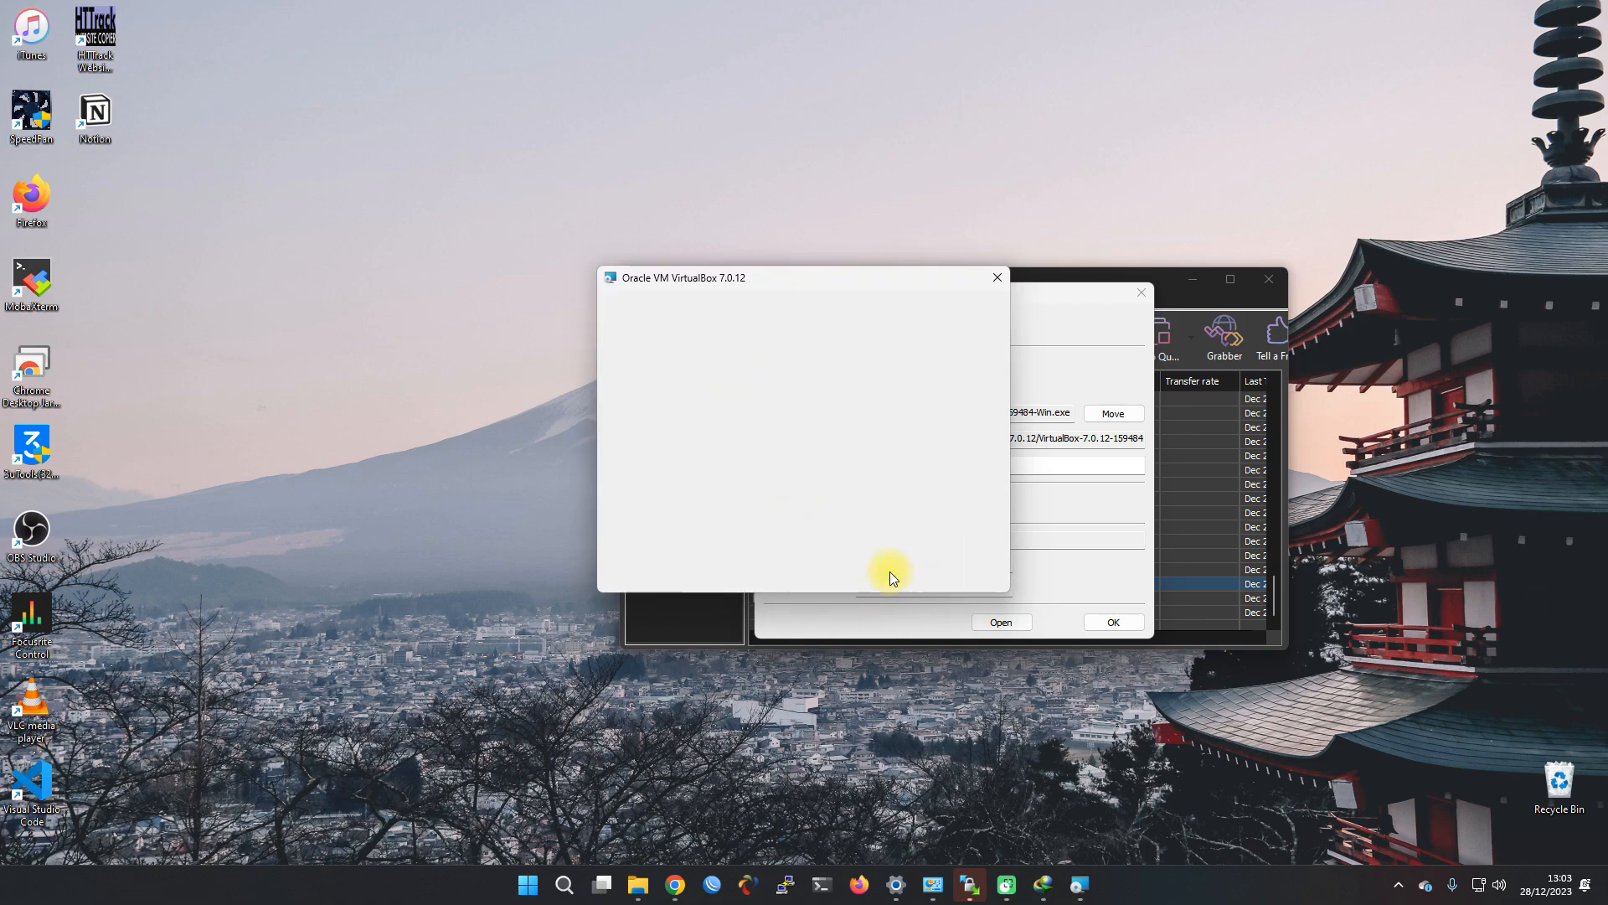
click(889, 572)
click(882, 573)
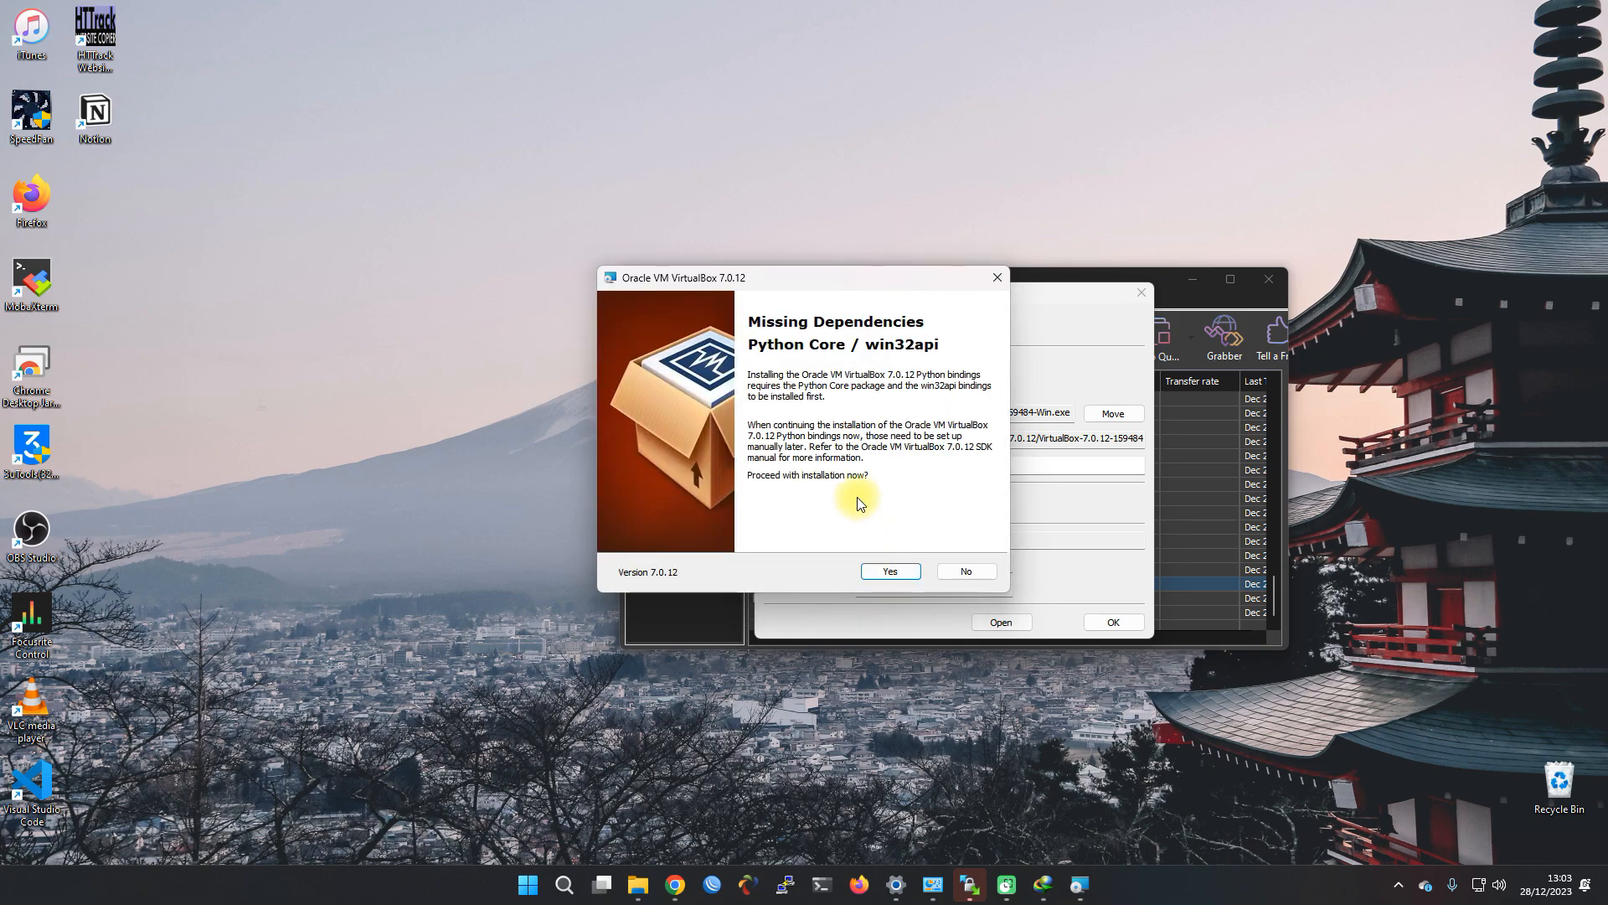
click(890, 575)
click(901, 571)
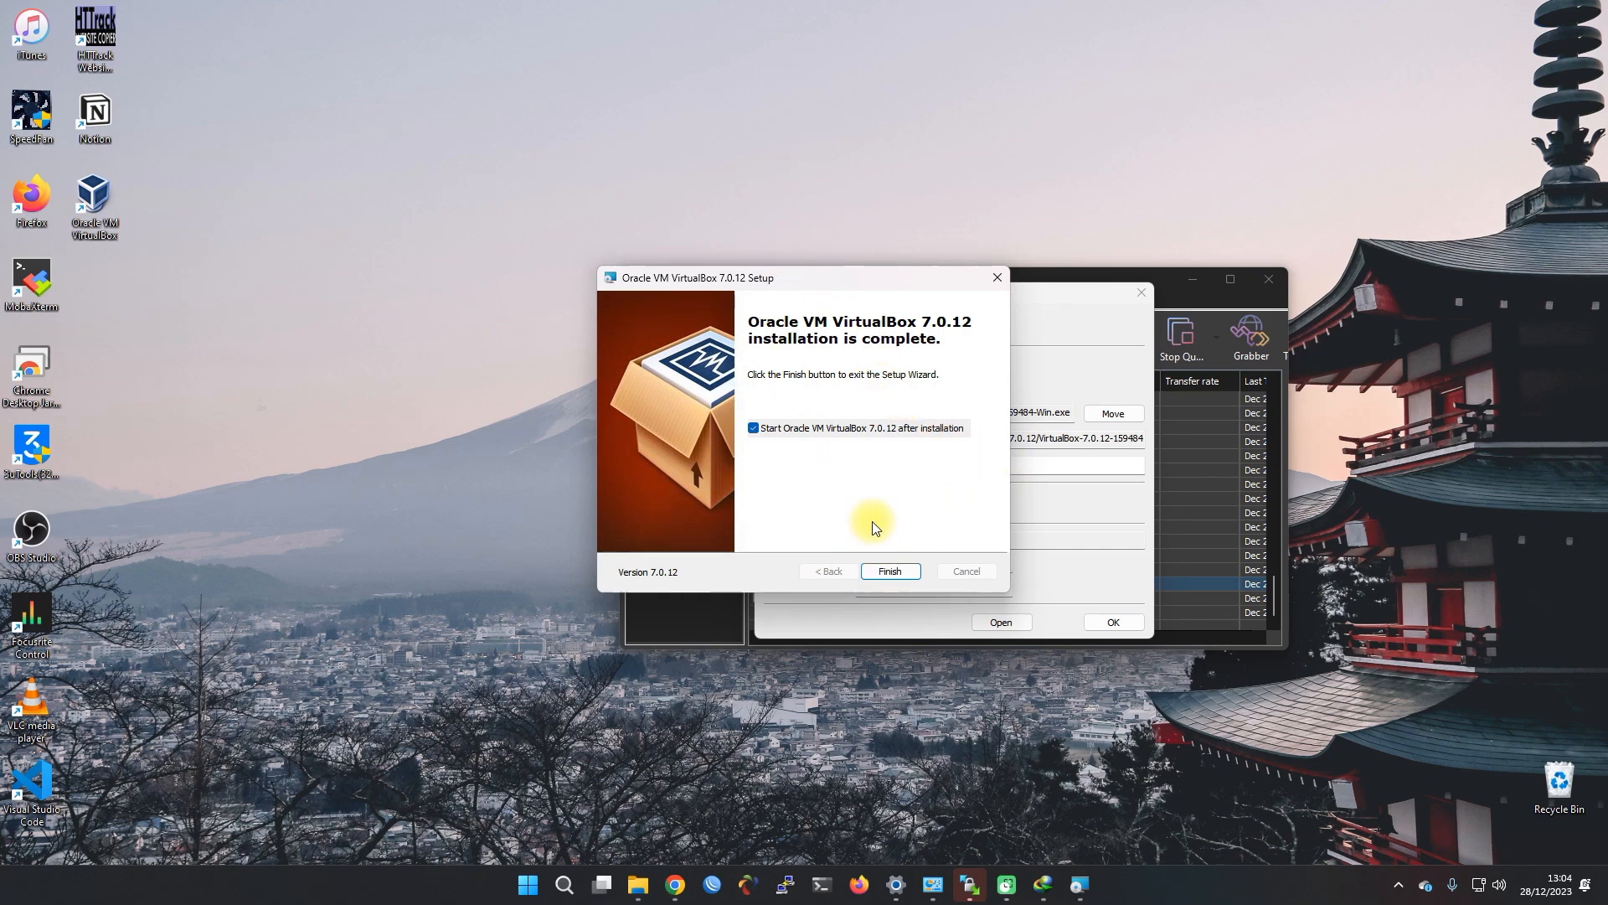
click(913, 570)
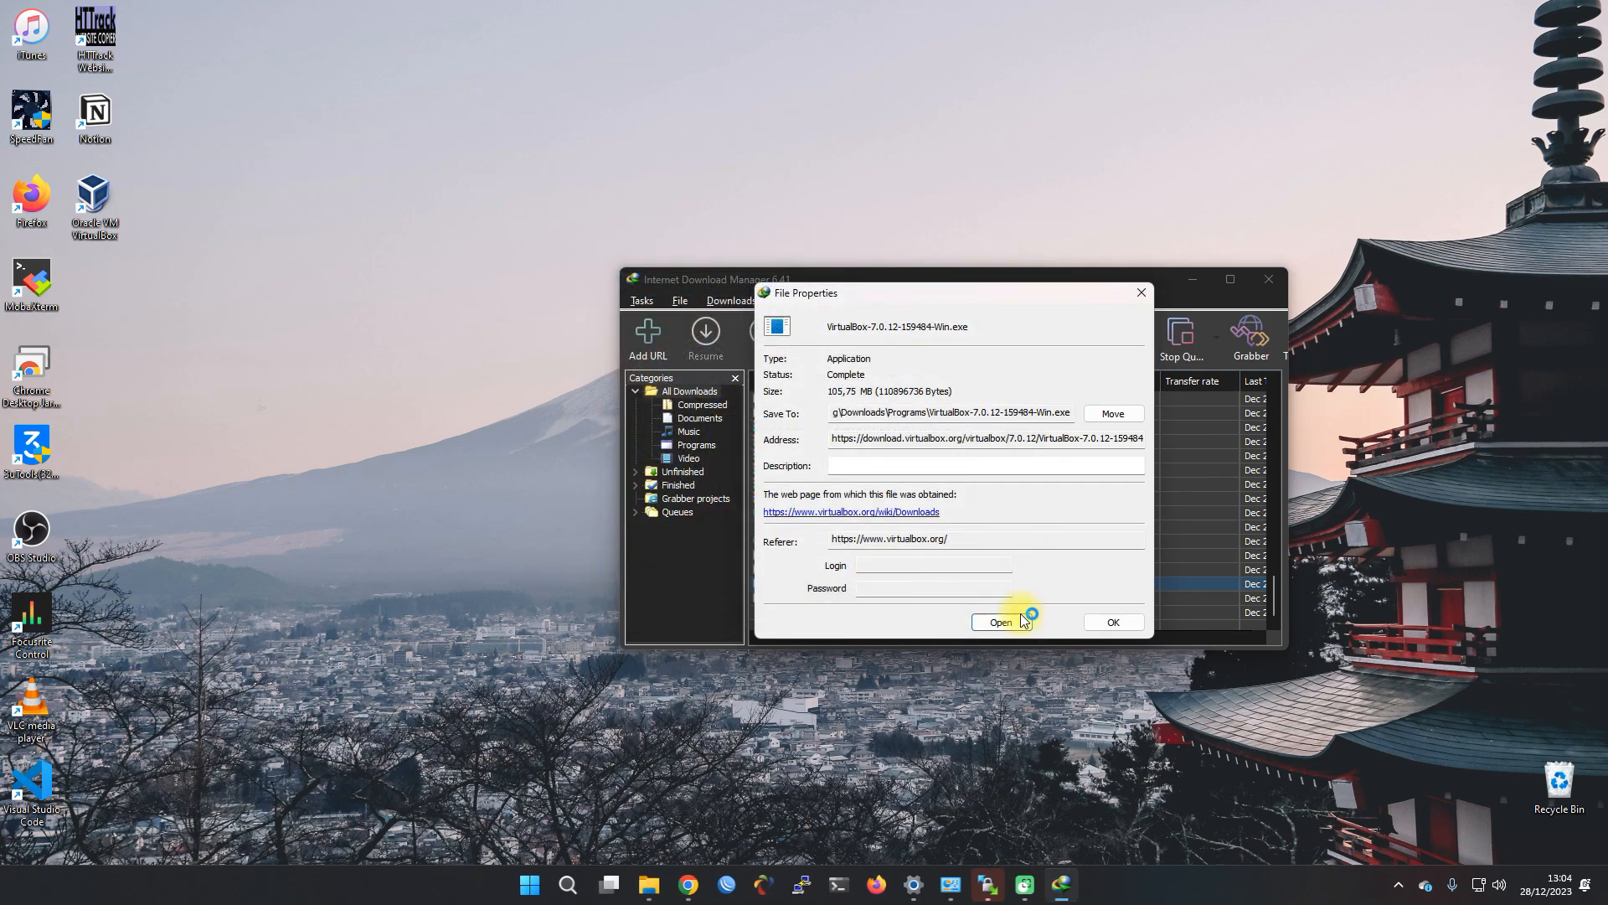
Close the download's properties, minimize the download manager, and maximize VirtualBox Manager
click(1113, 622)
click(1188, 282)
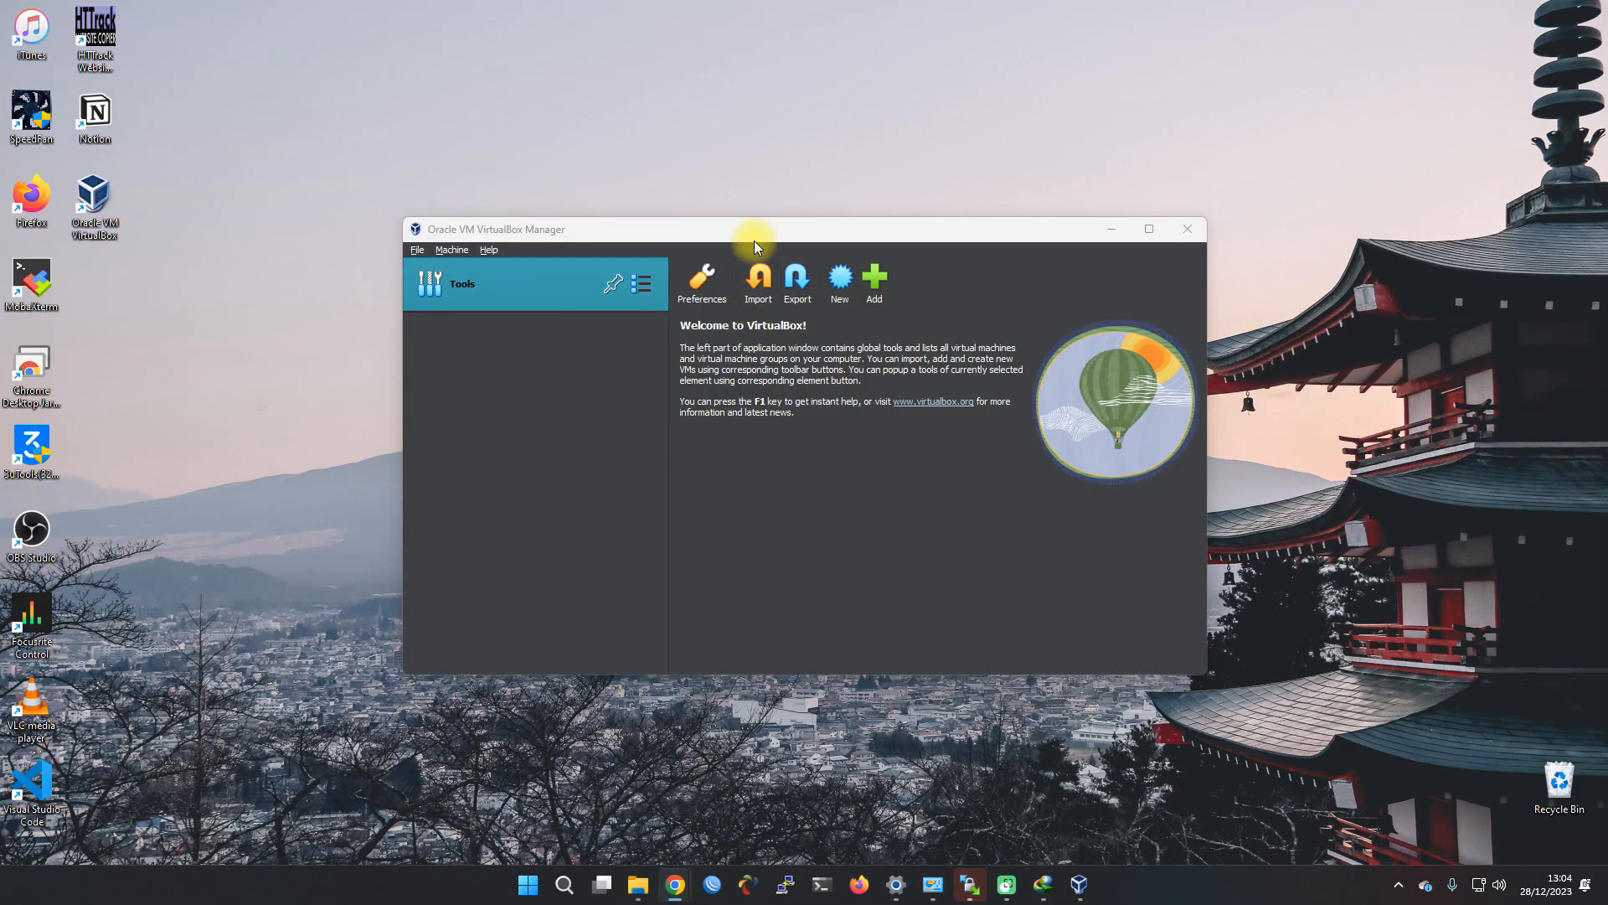
drag(754, 240, 959, 339)
double_click(846, 330)
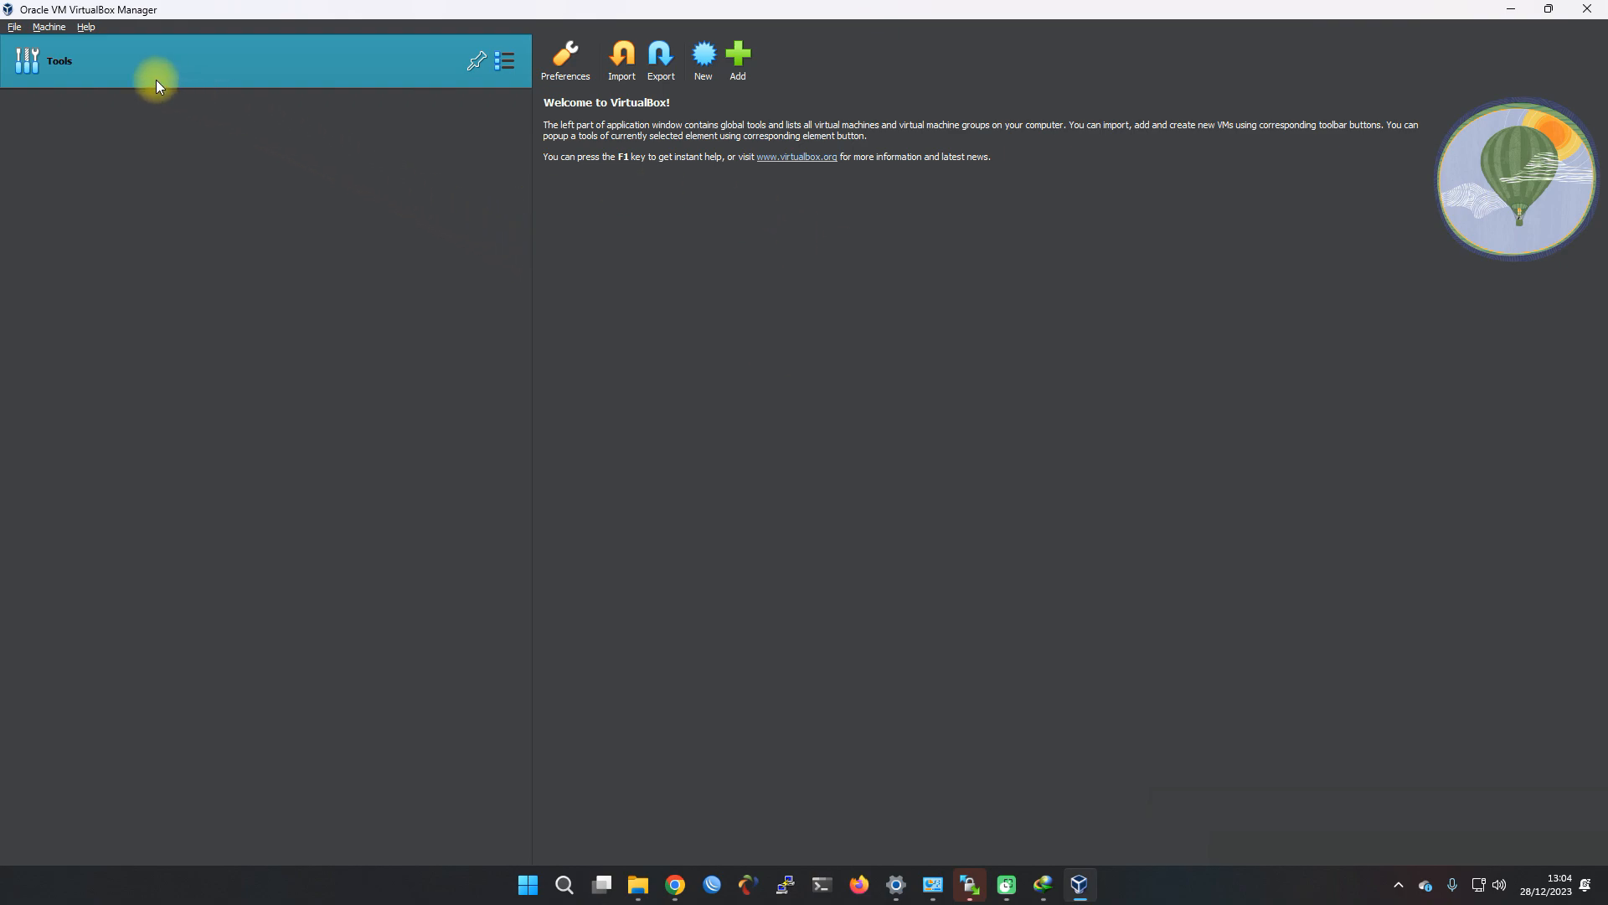
Look through the File menu, then cancel the Add existing machine dialog
click(14, 27)
click(19, 31)
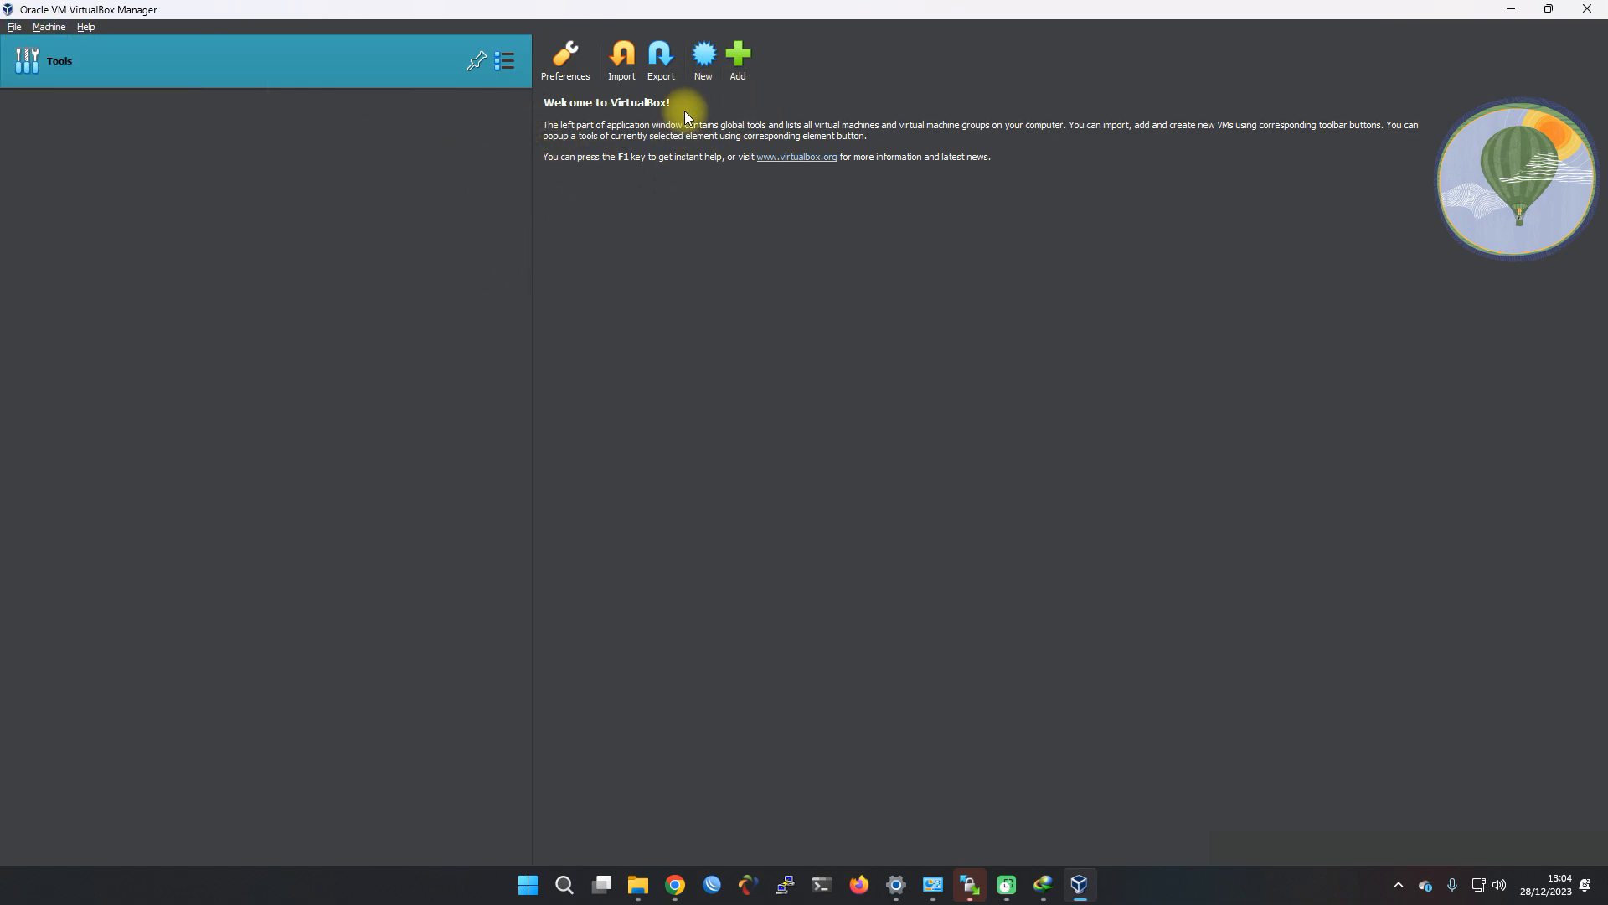
click(738, 66)
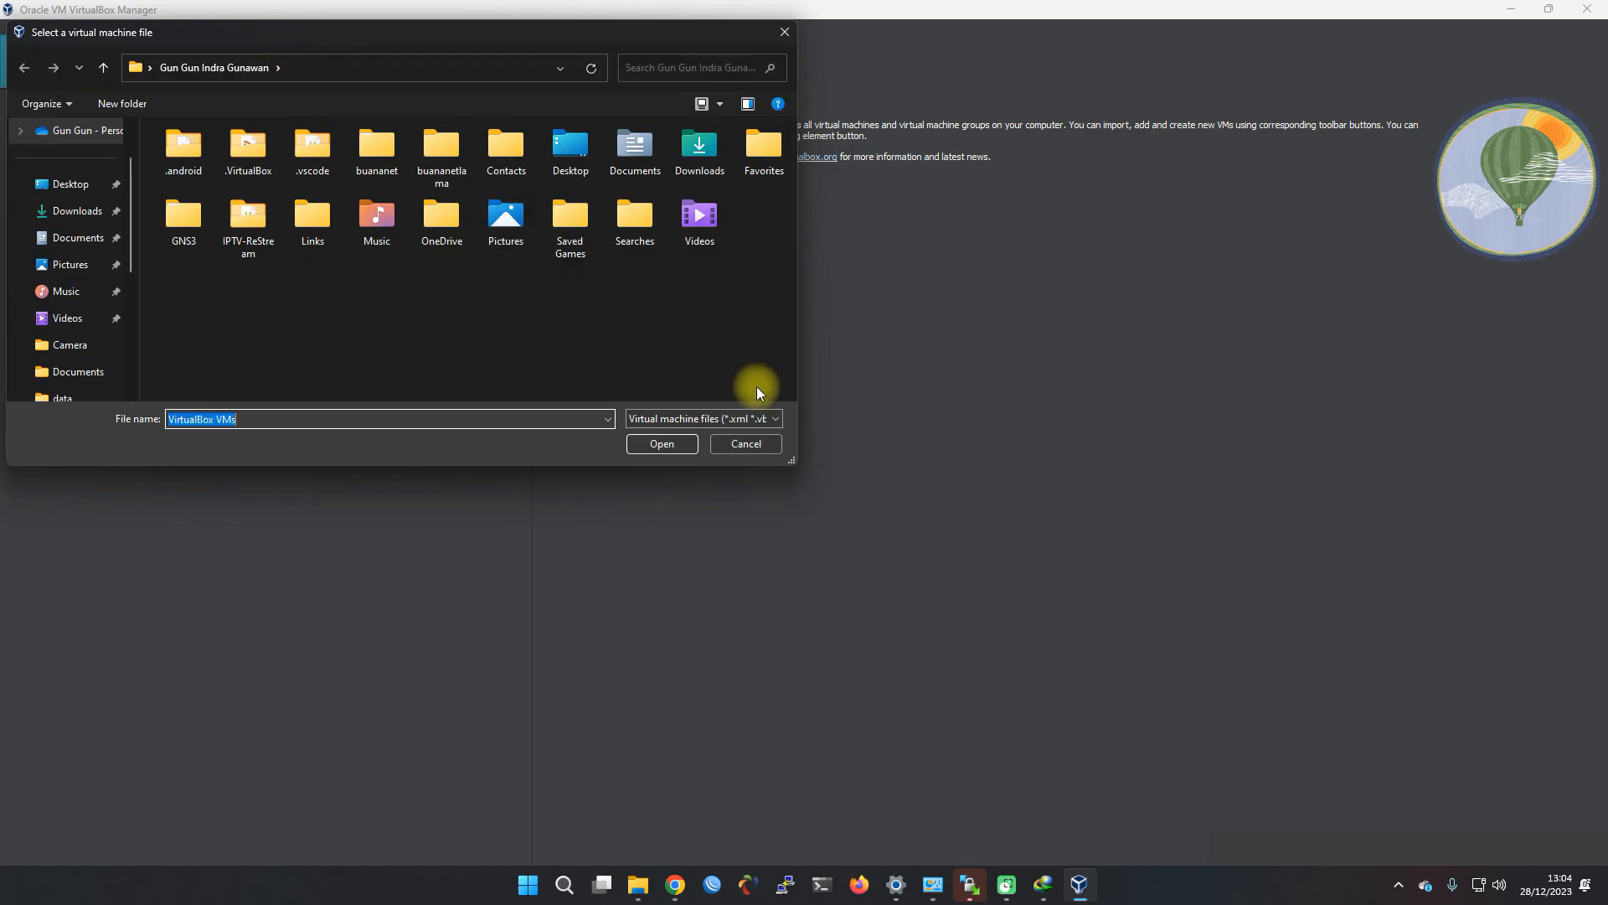
key(Escape)
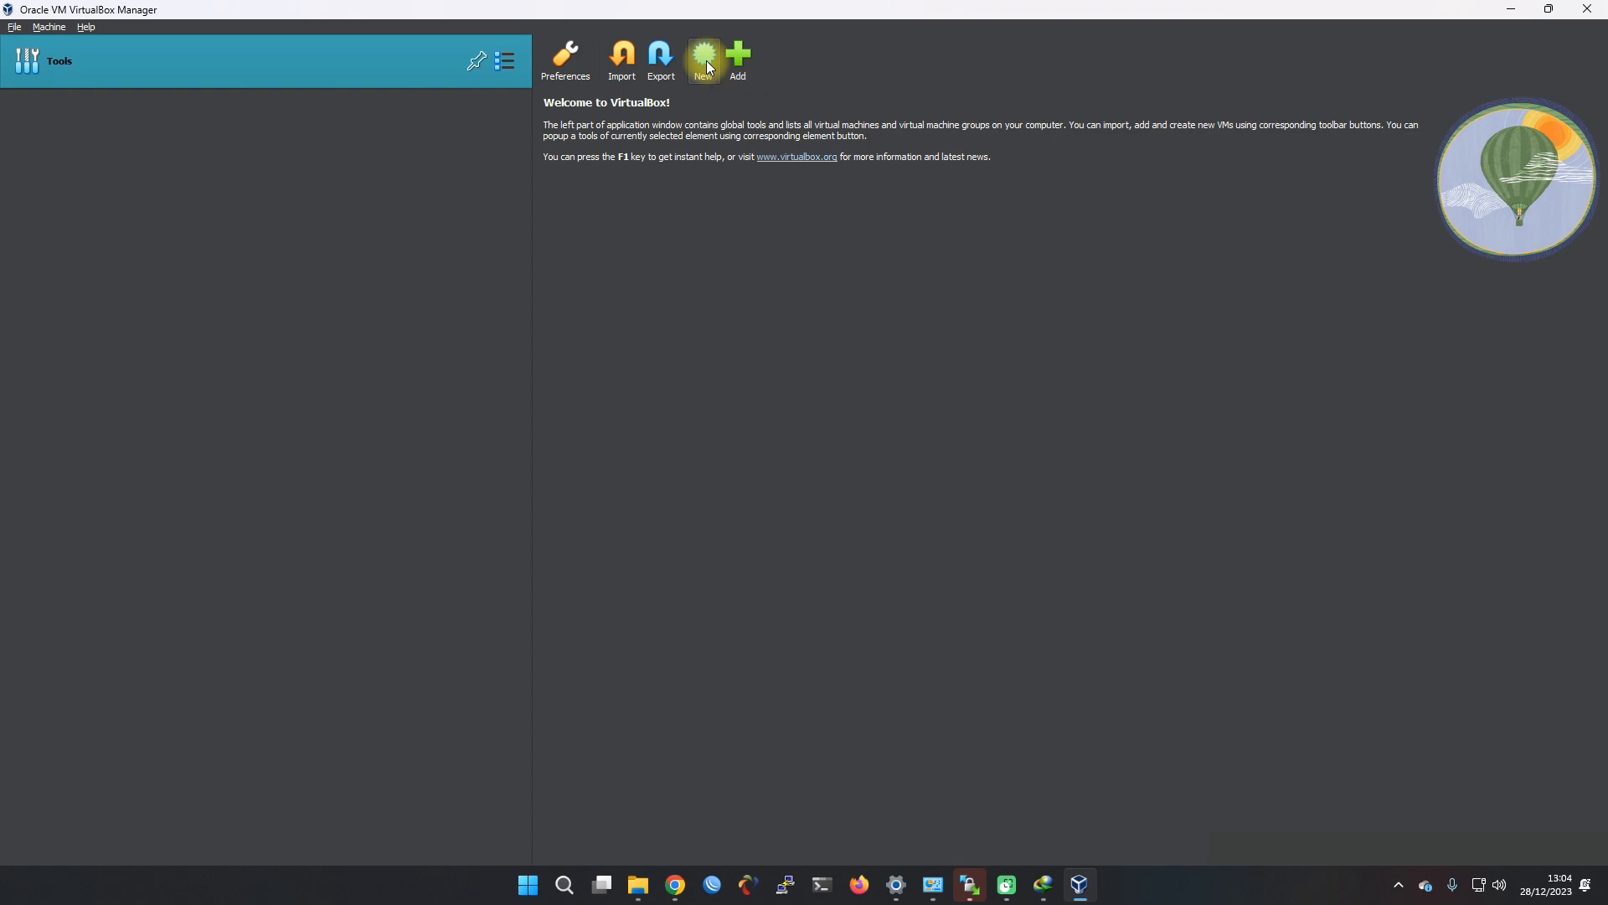
Start a new VM named briker voip using briker-2.1.1_2.iso from Downloads
click(706, 60)
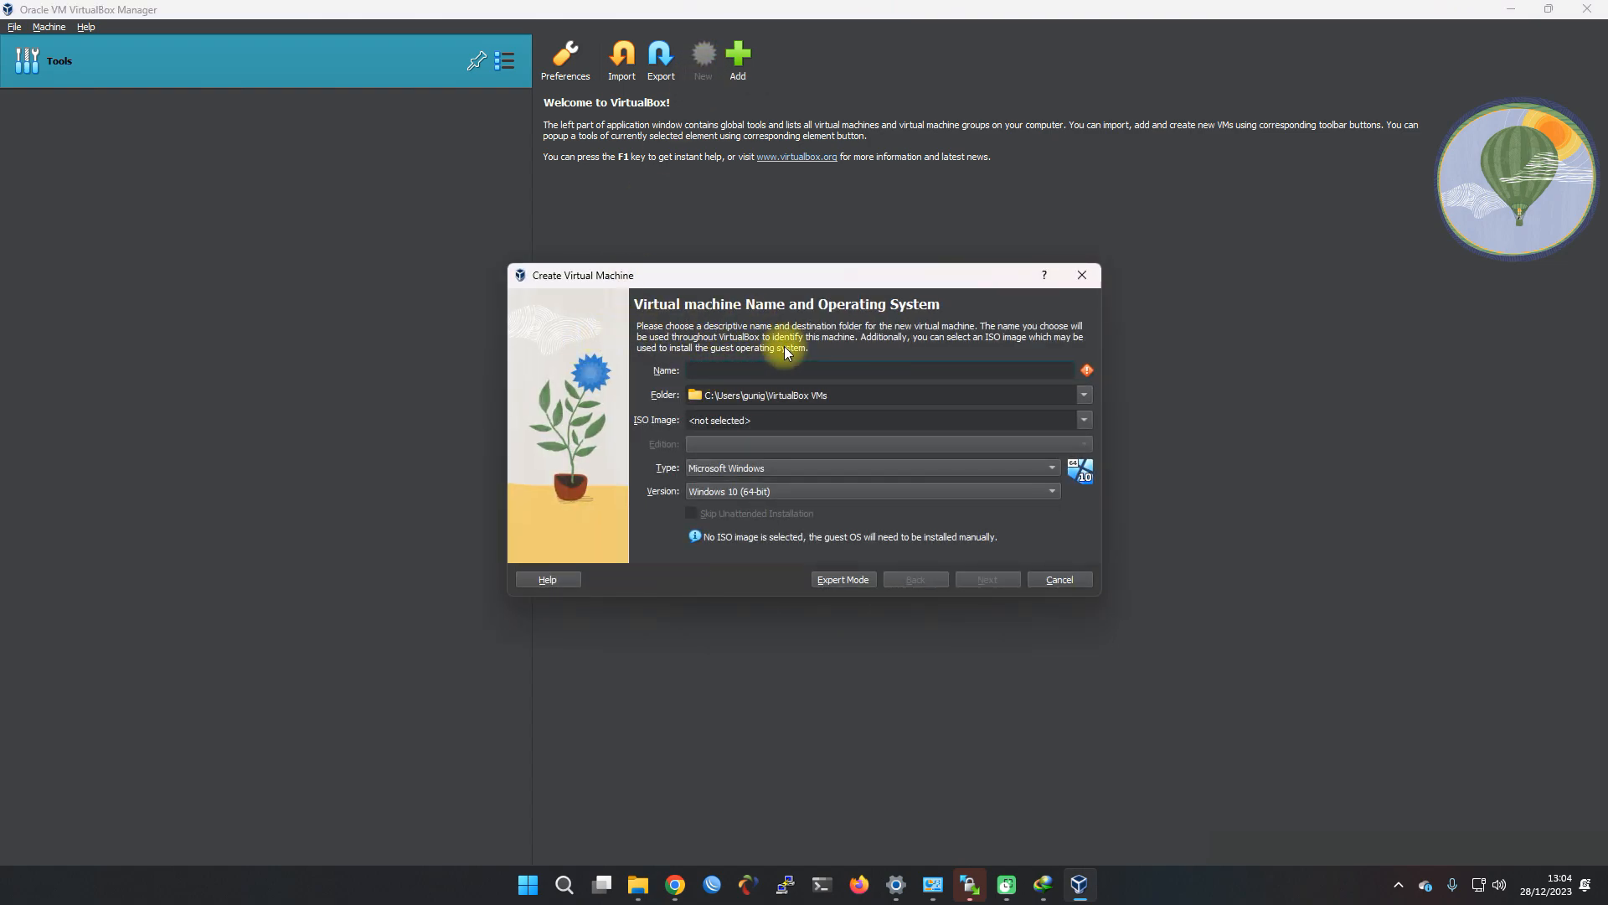
text(v)
text(riker voi)
click(718, 395)
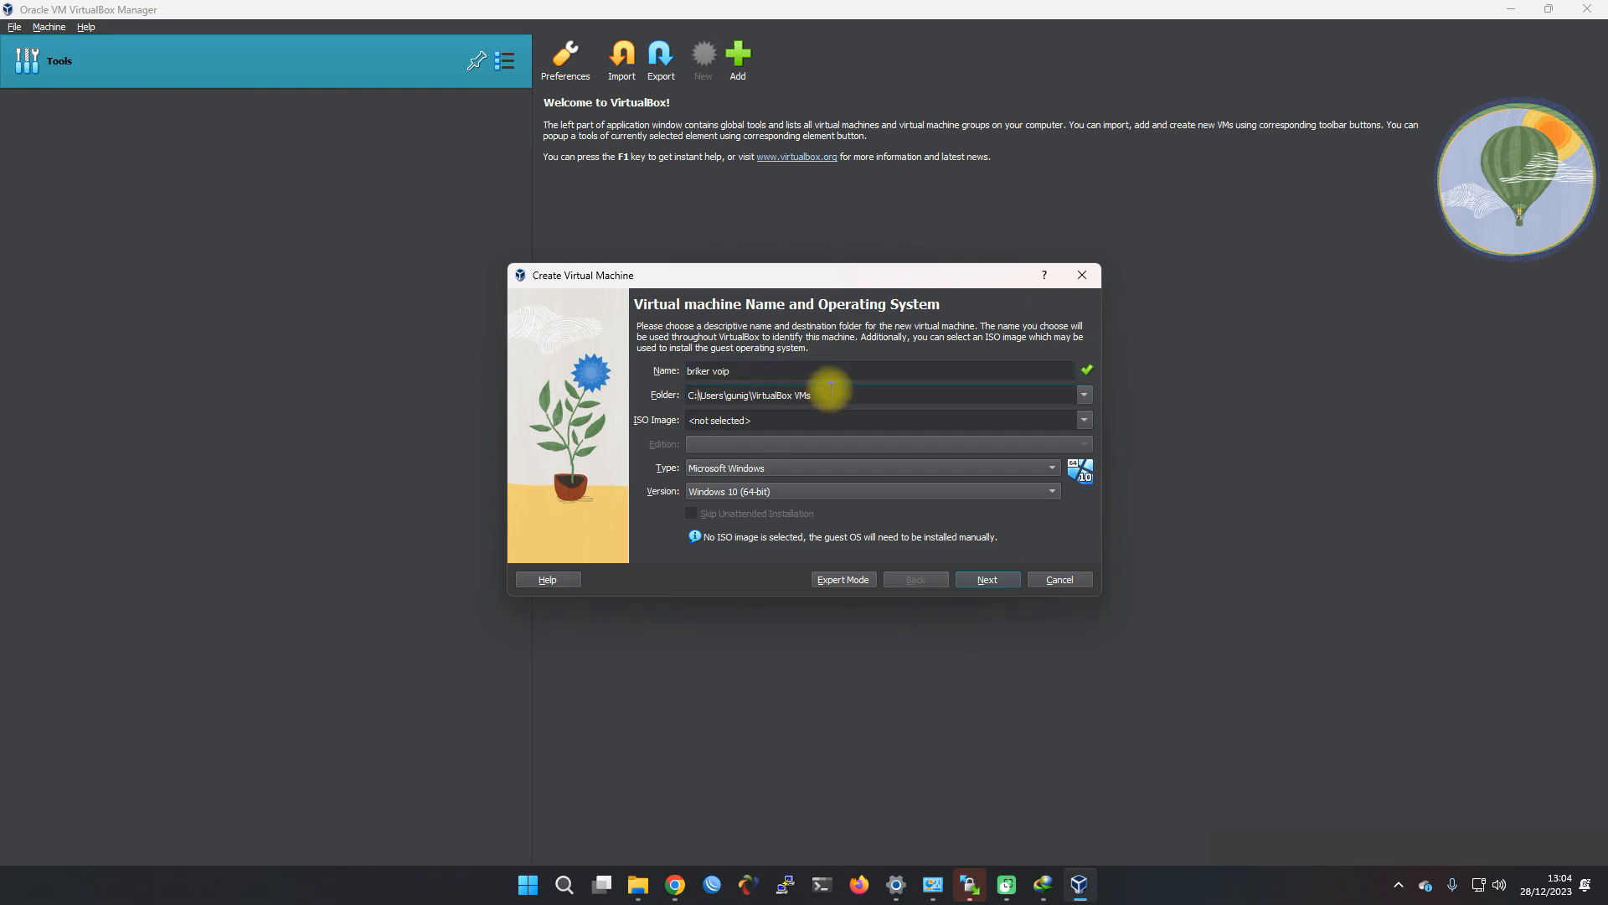
click(765, 420)
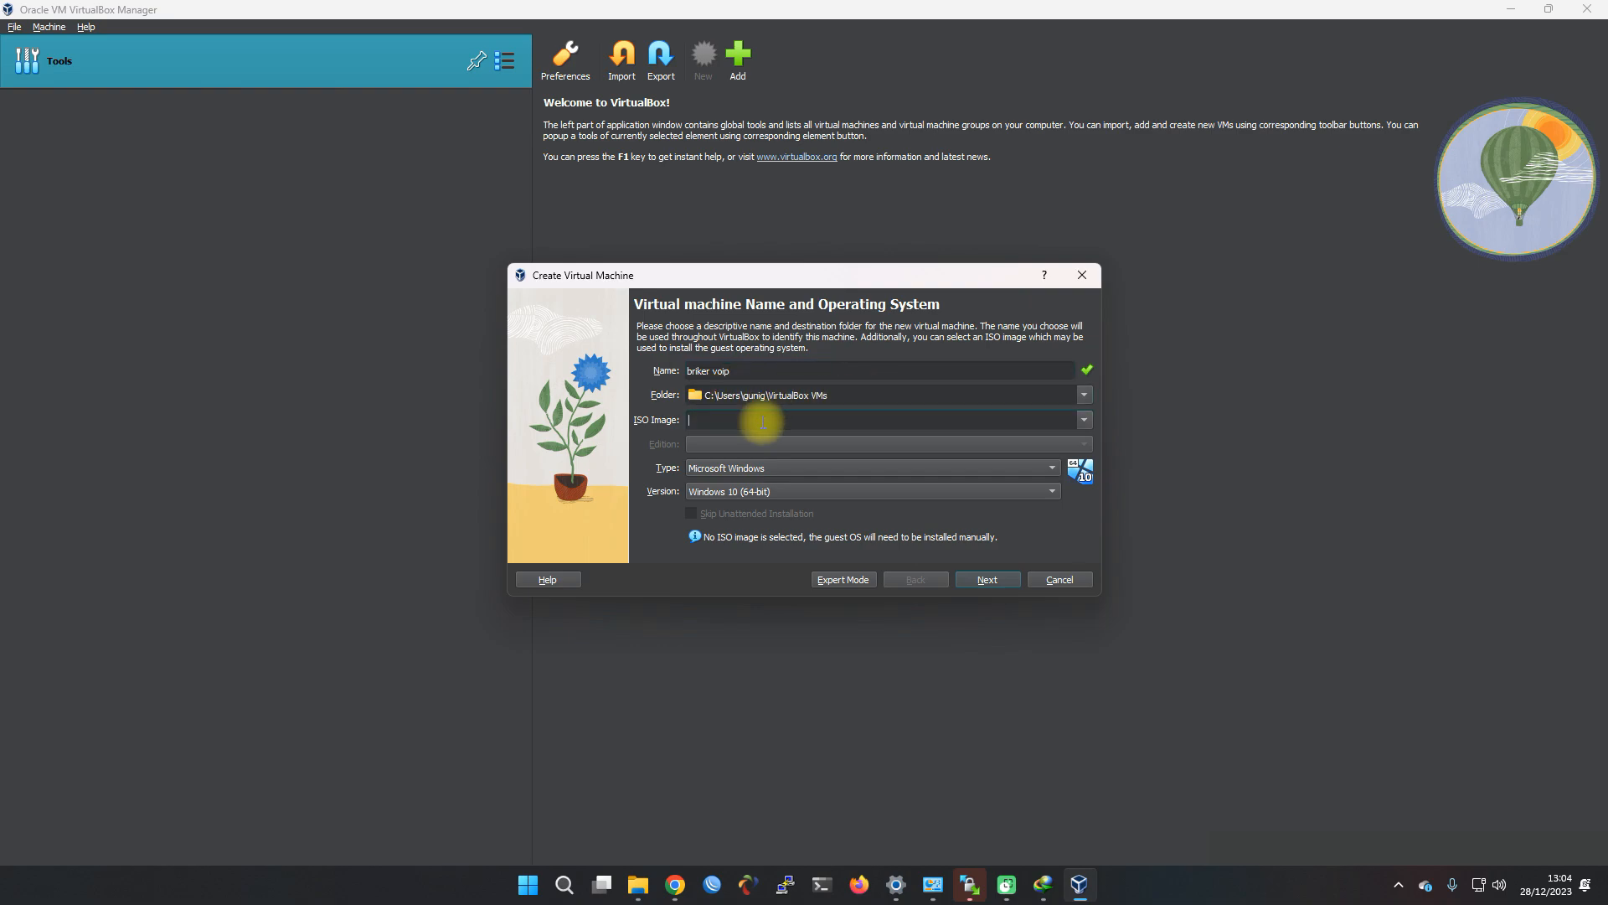
click(1085, 420)
click(873, 460)
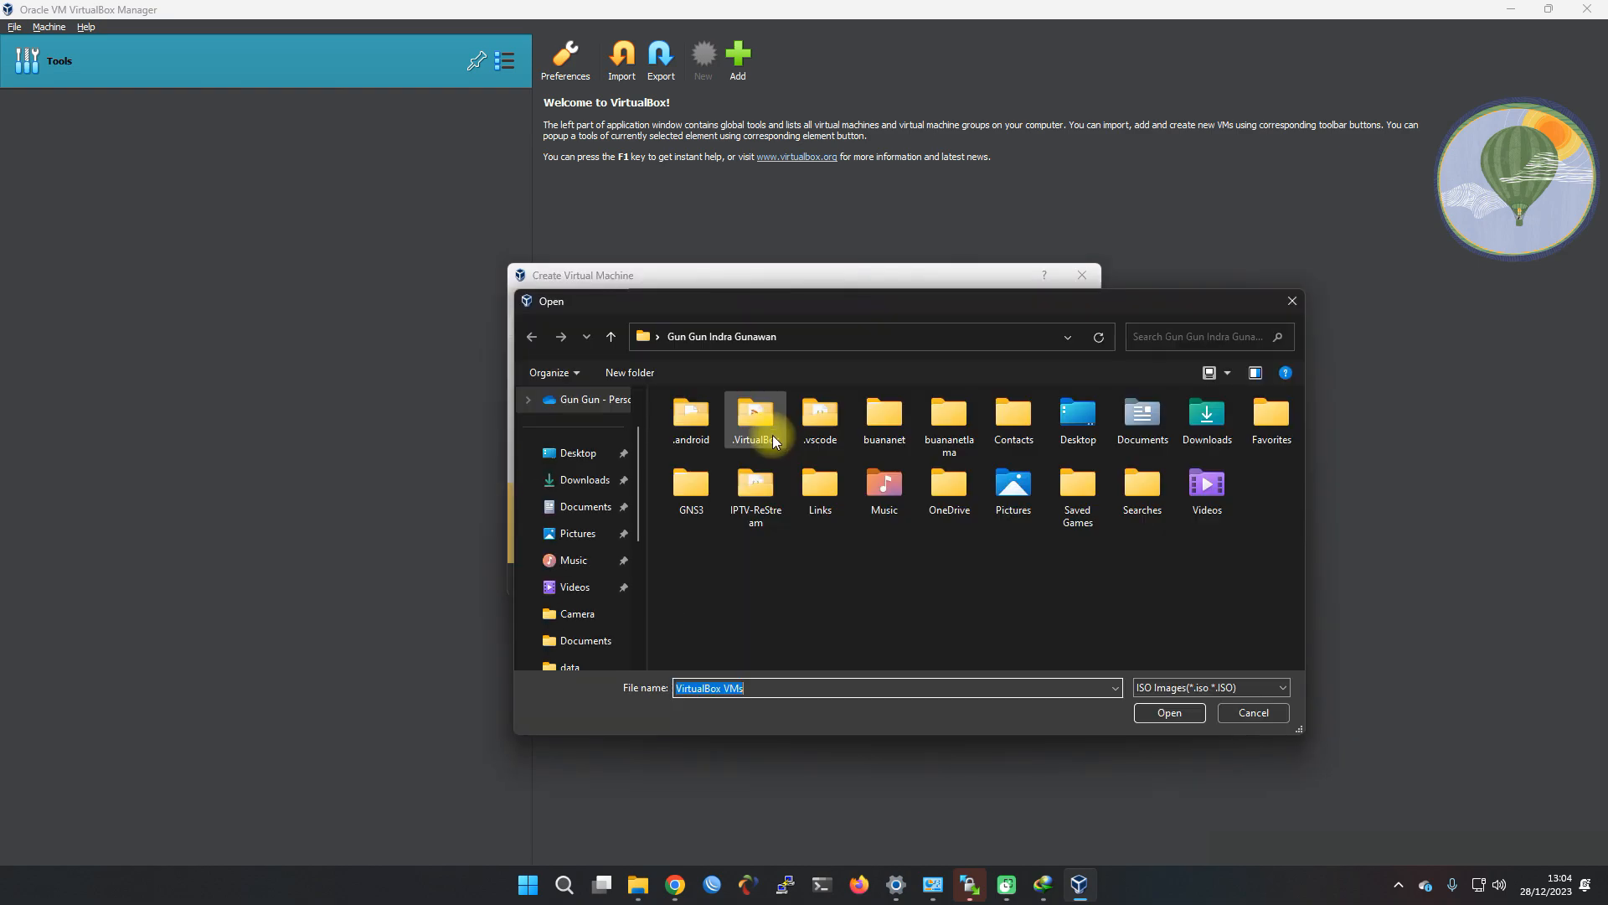
click(579, 479)
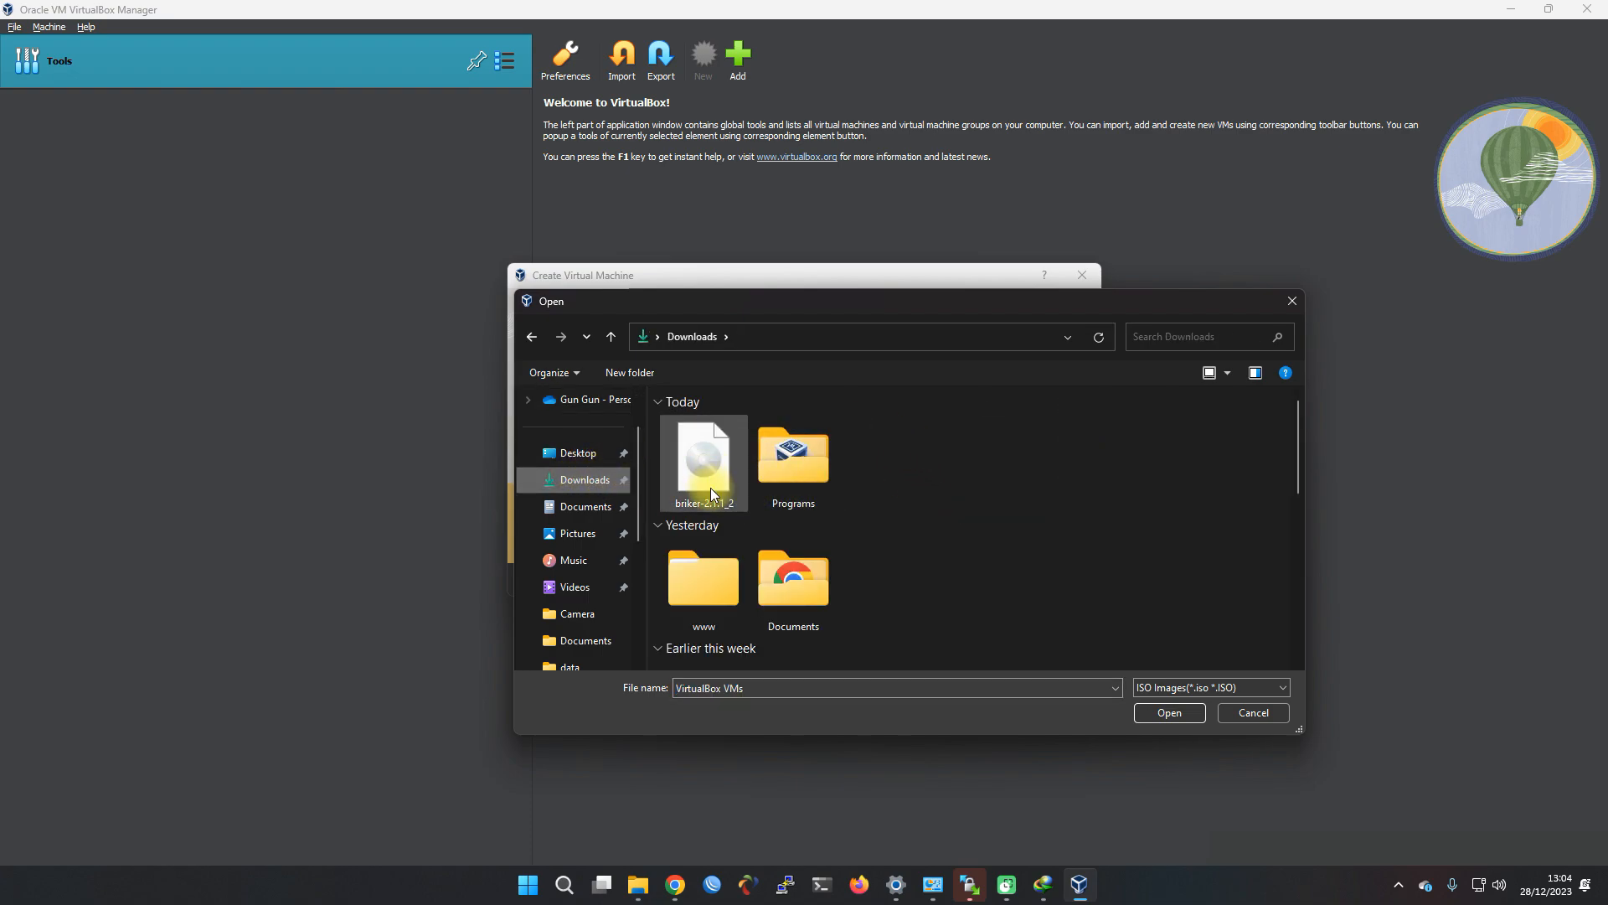
double_click(709, 461)
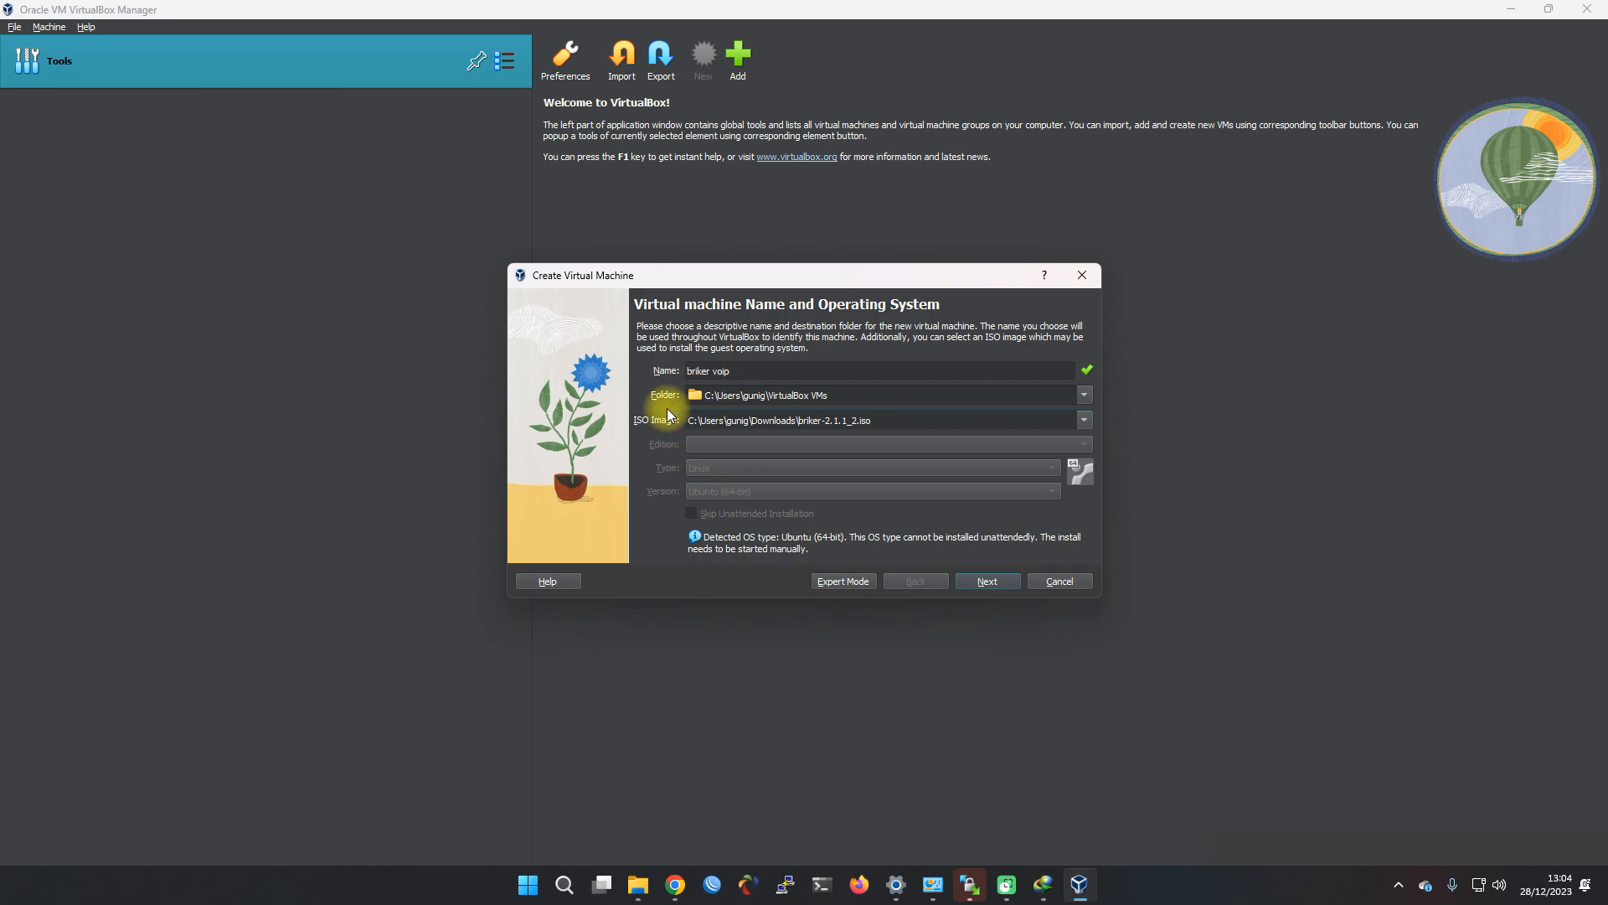
Keep 2048 MB memory, 1 CPU and a 25 GB disk, and finish creating the VM
click(989, 579)
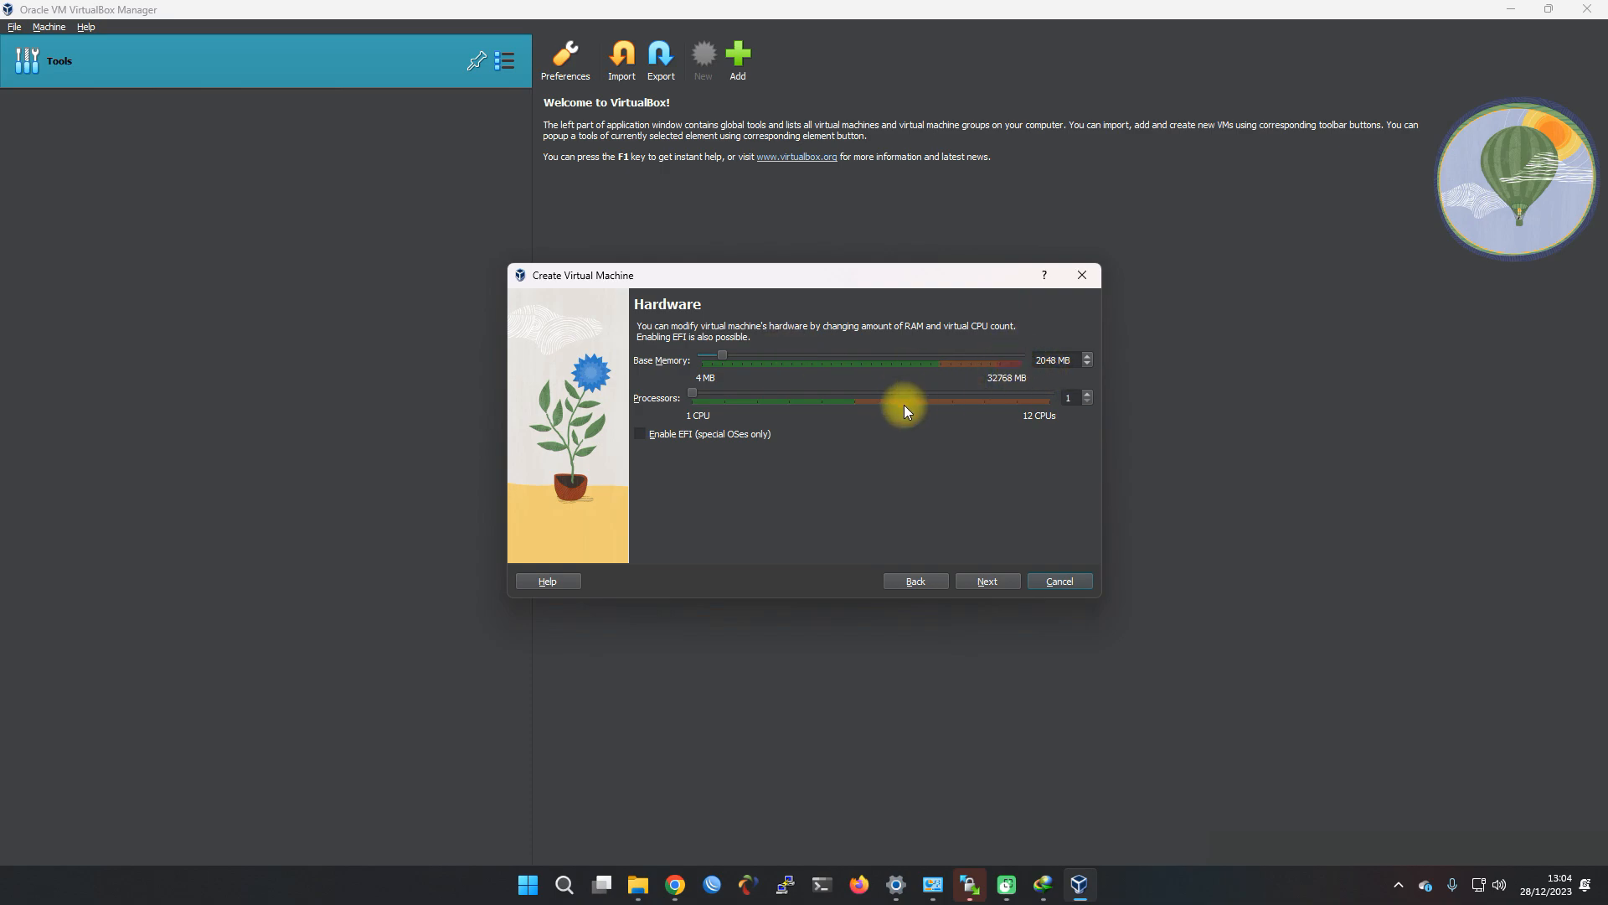
click(996, 578)
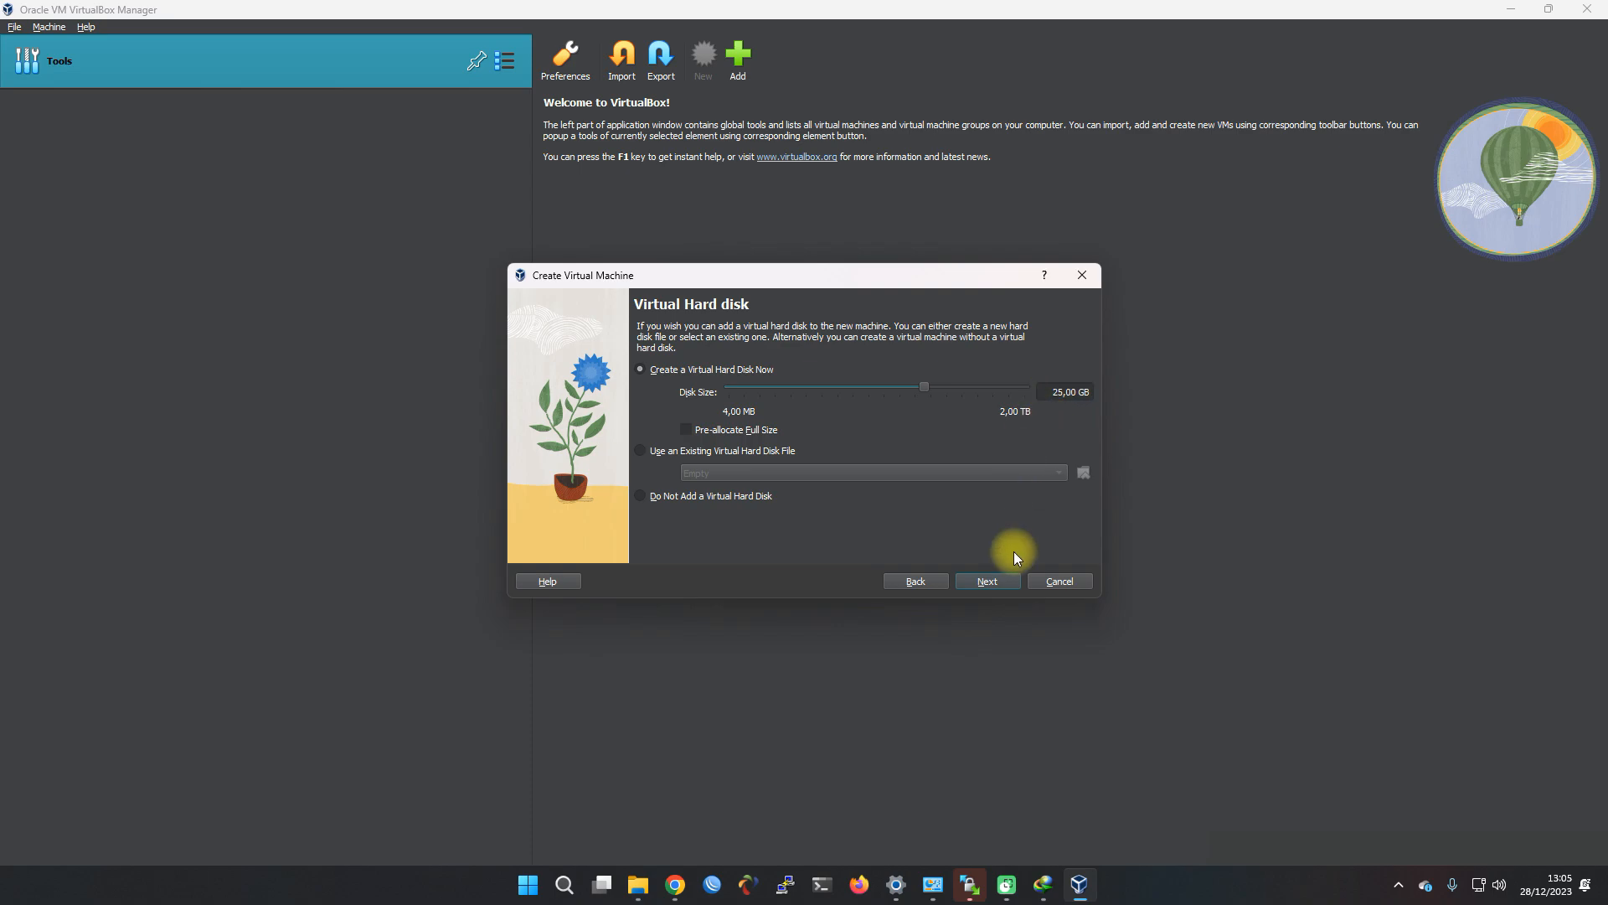
click(997, 579)
click(978, 581)
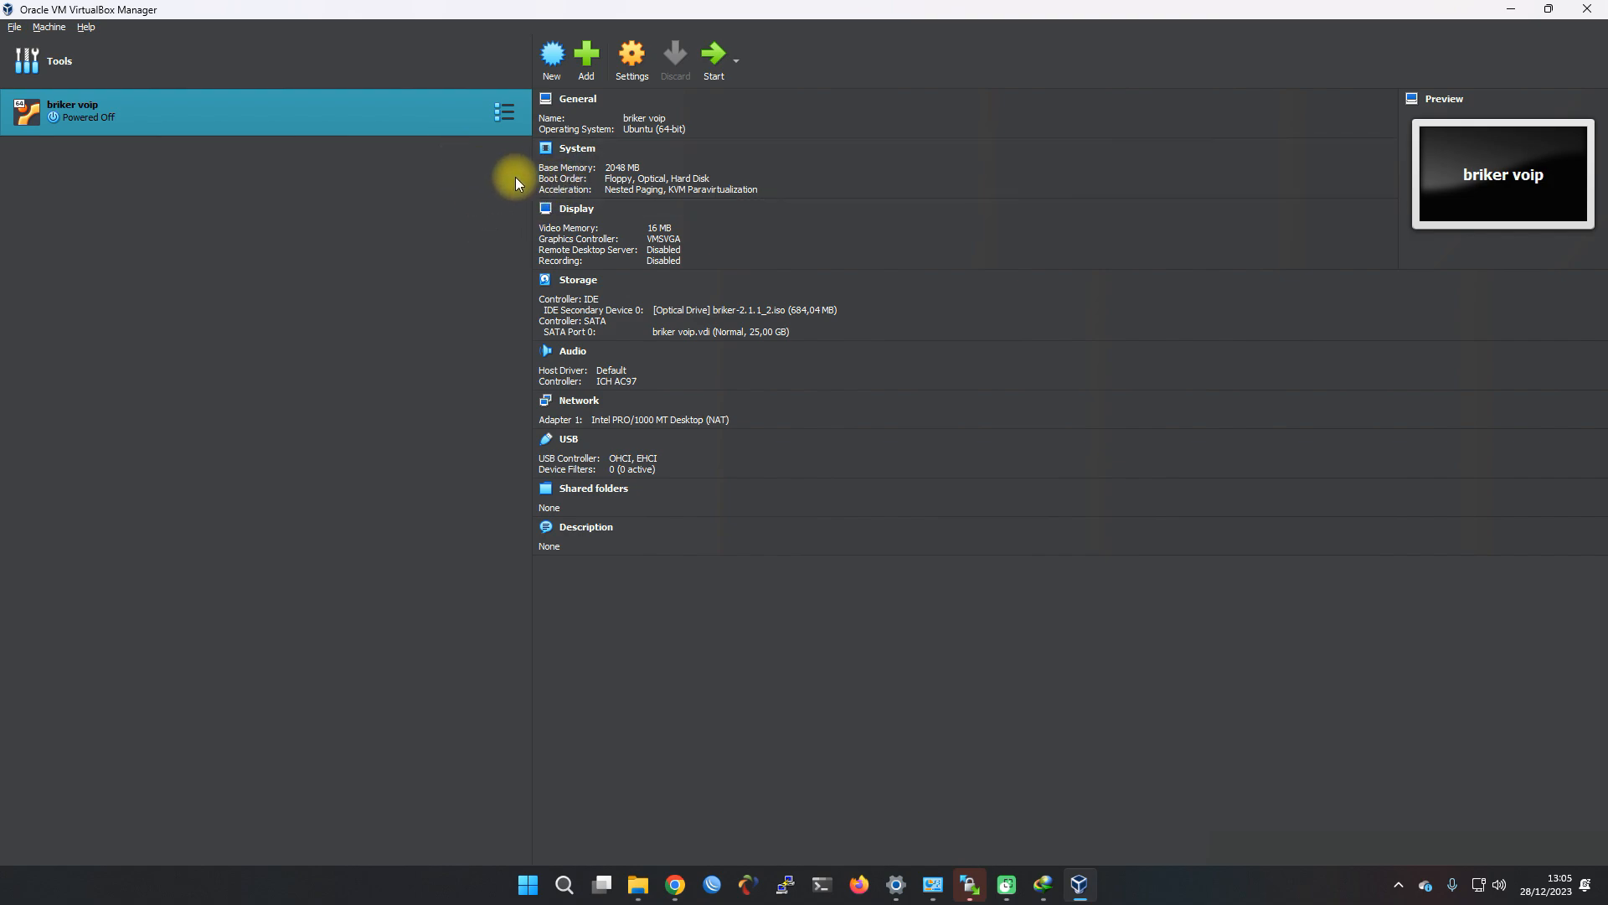
Set briker voip's Adapter 1 to Bridged Adapter on the Realtek PCIe GbE Family Controller and save
click(623, 66)
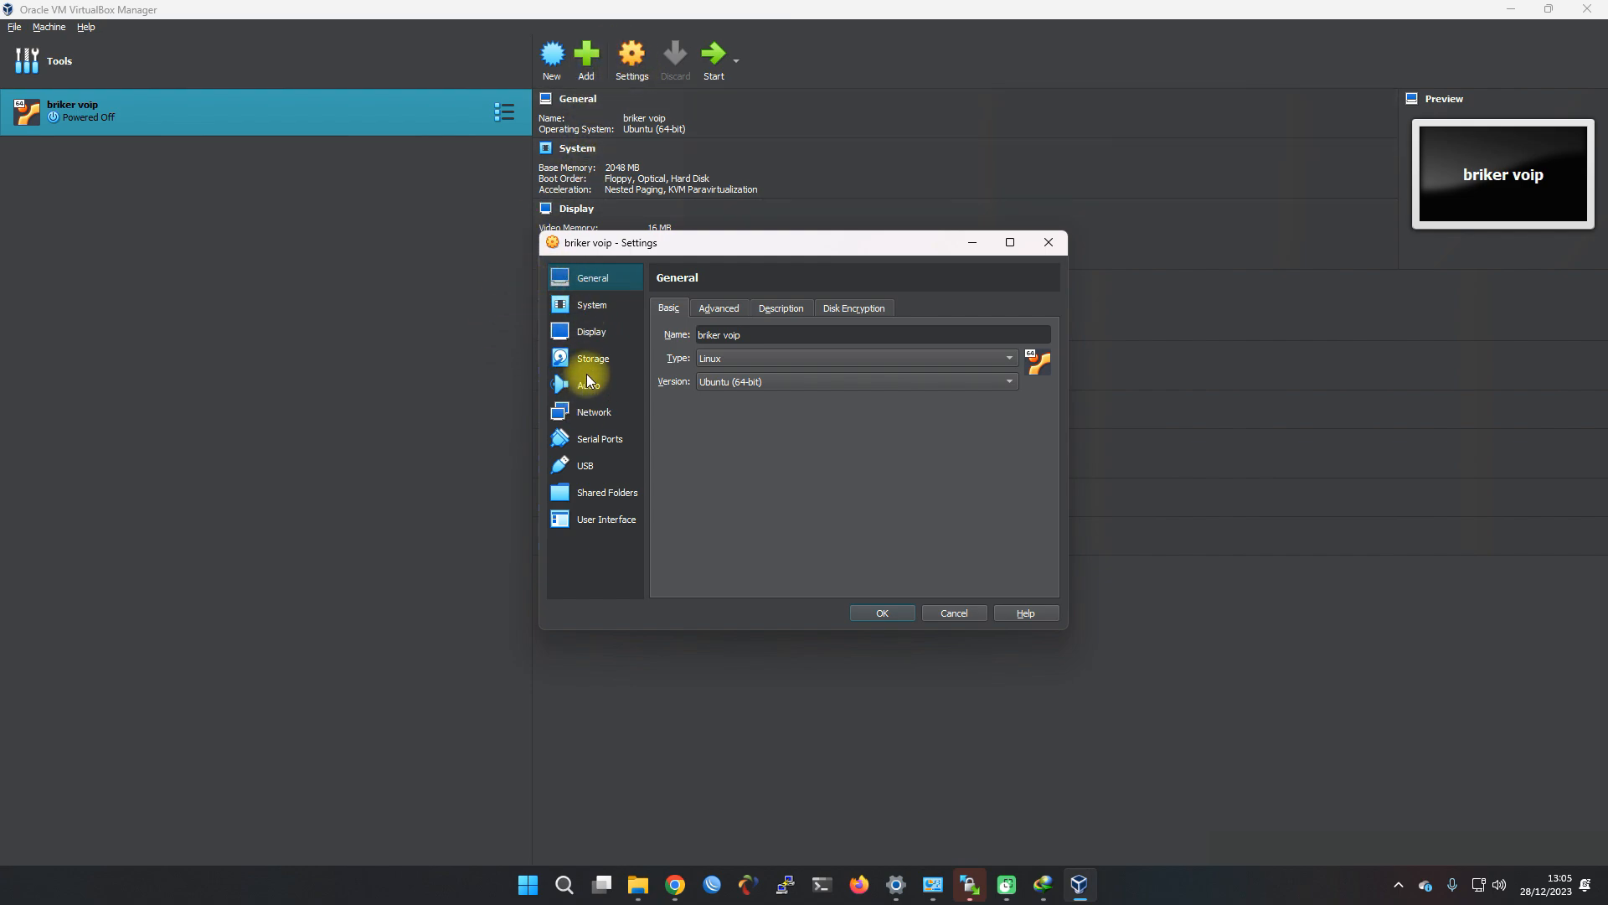
click(587, 412)
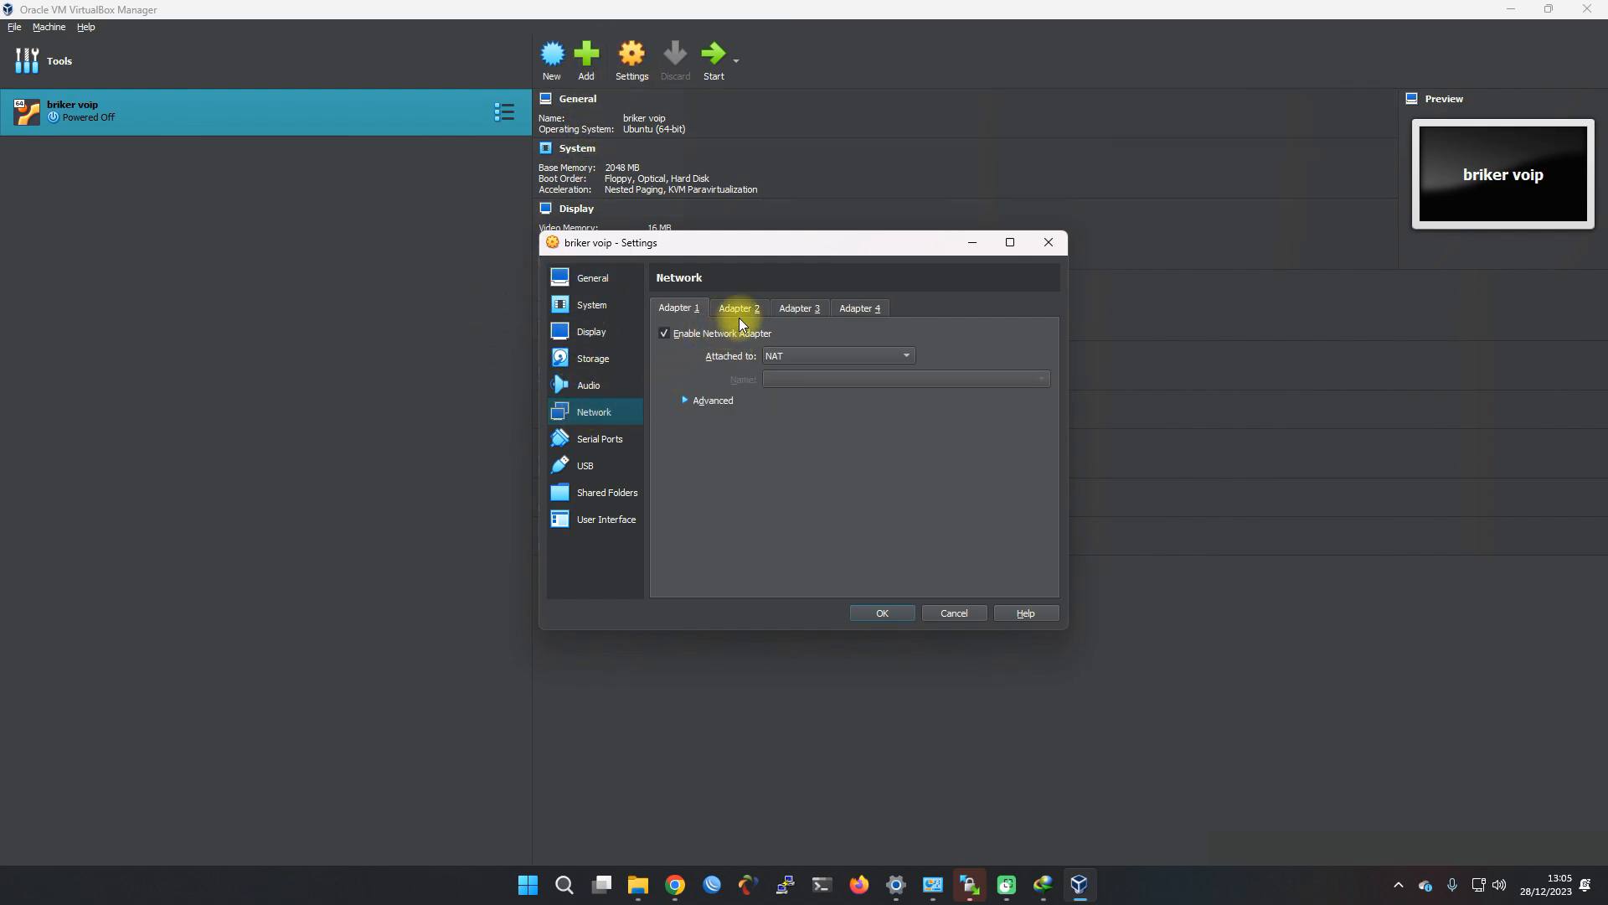
click(781, 359)
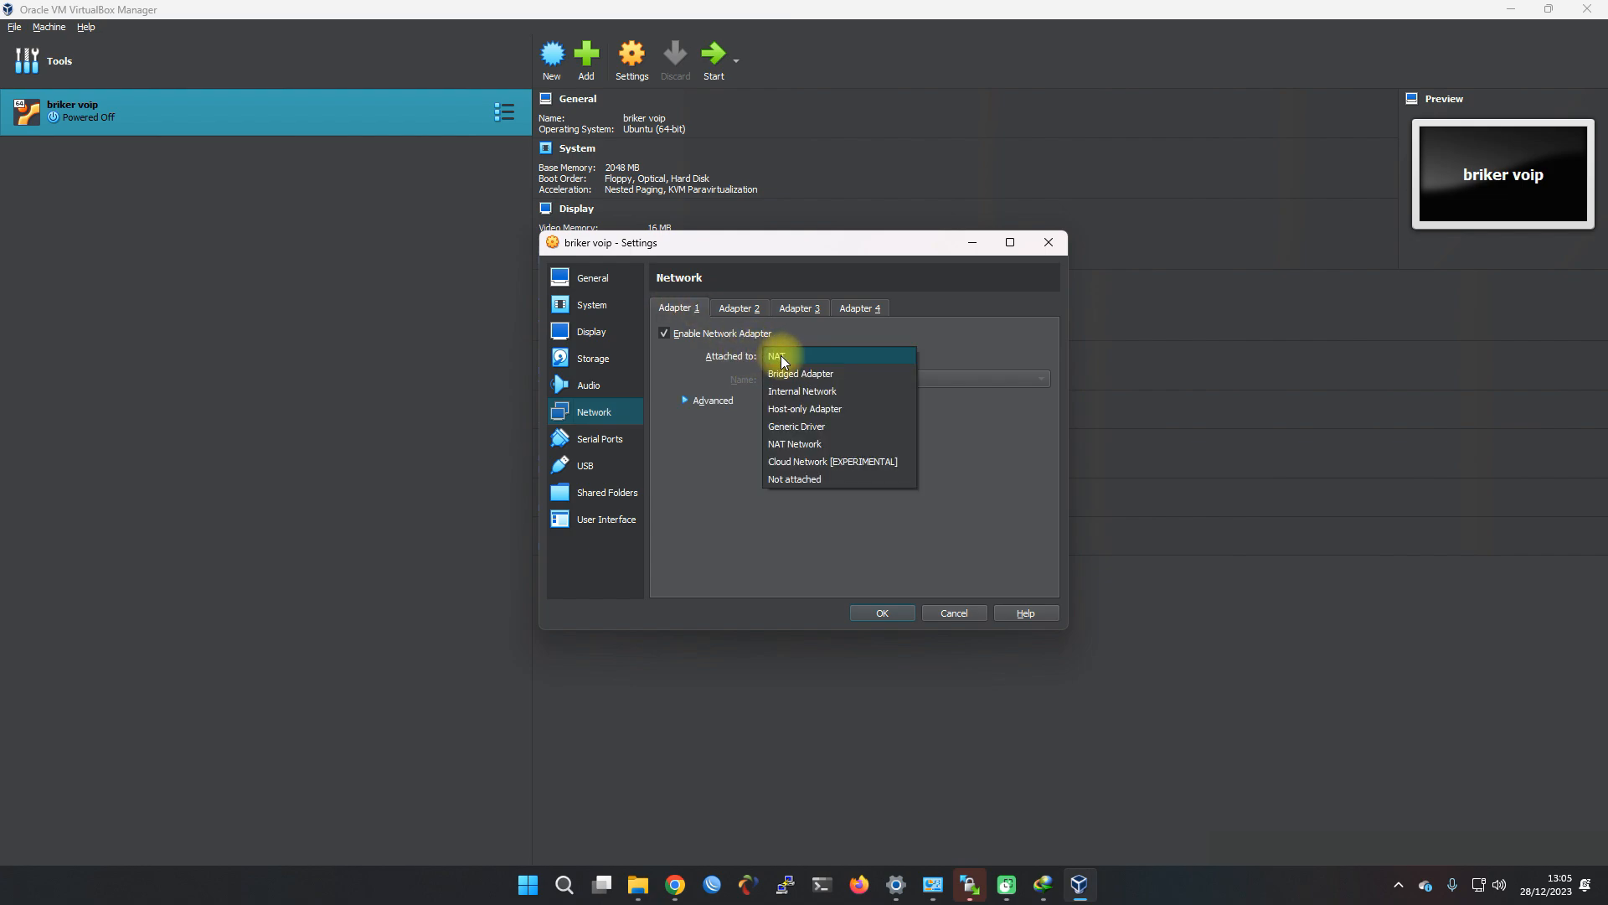
click(796, 374)
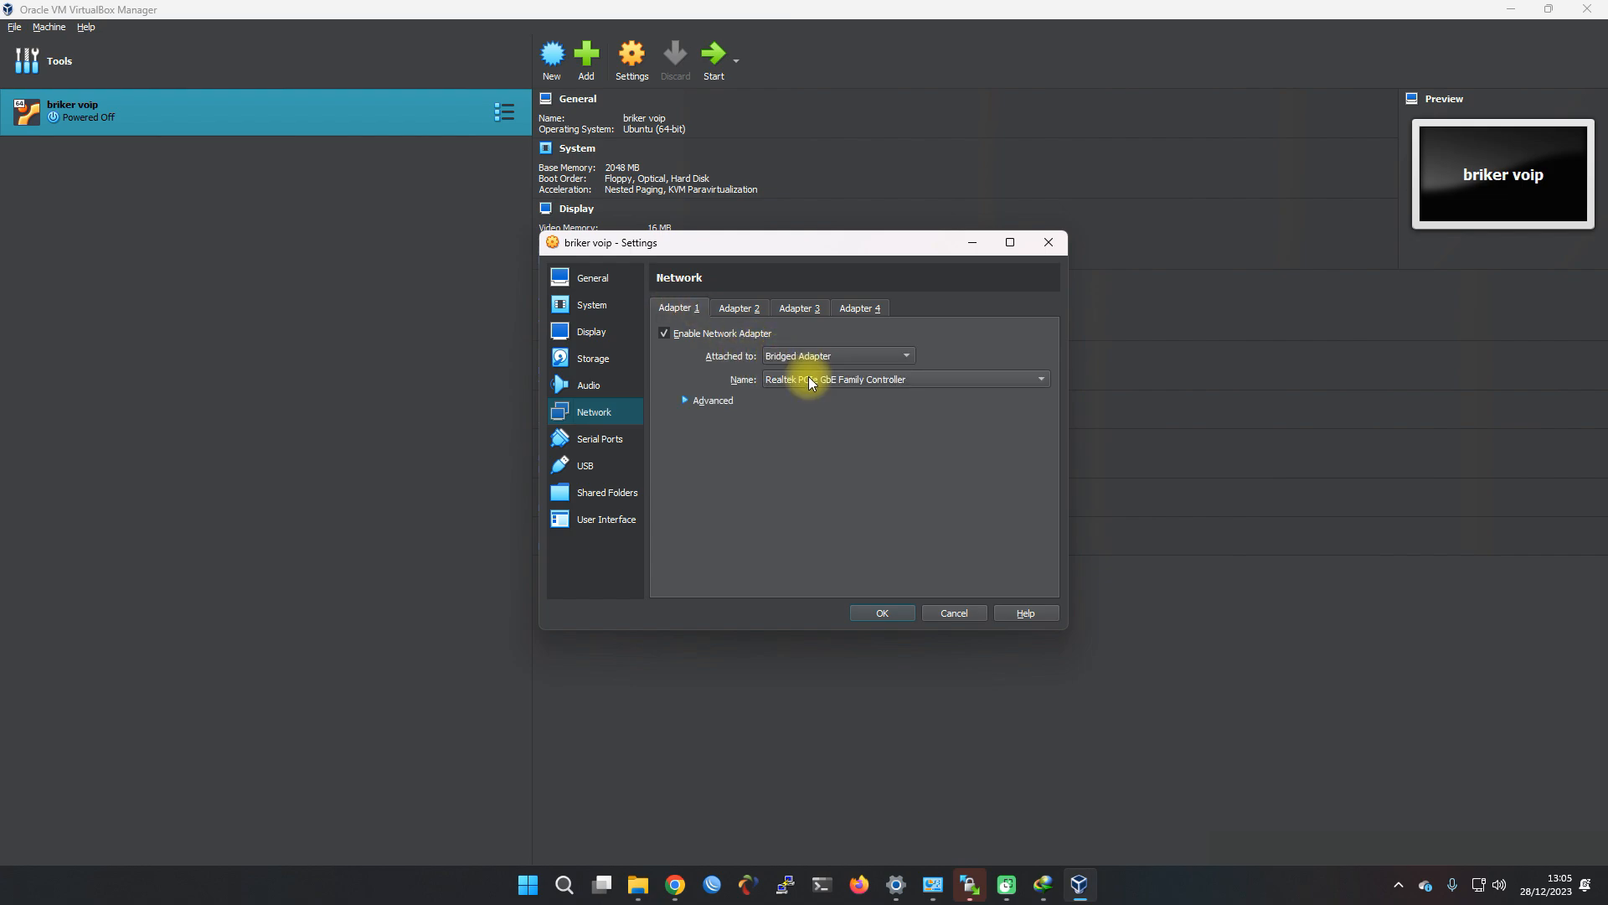
click(767, 379)
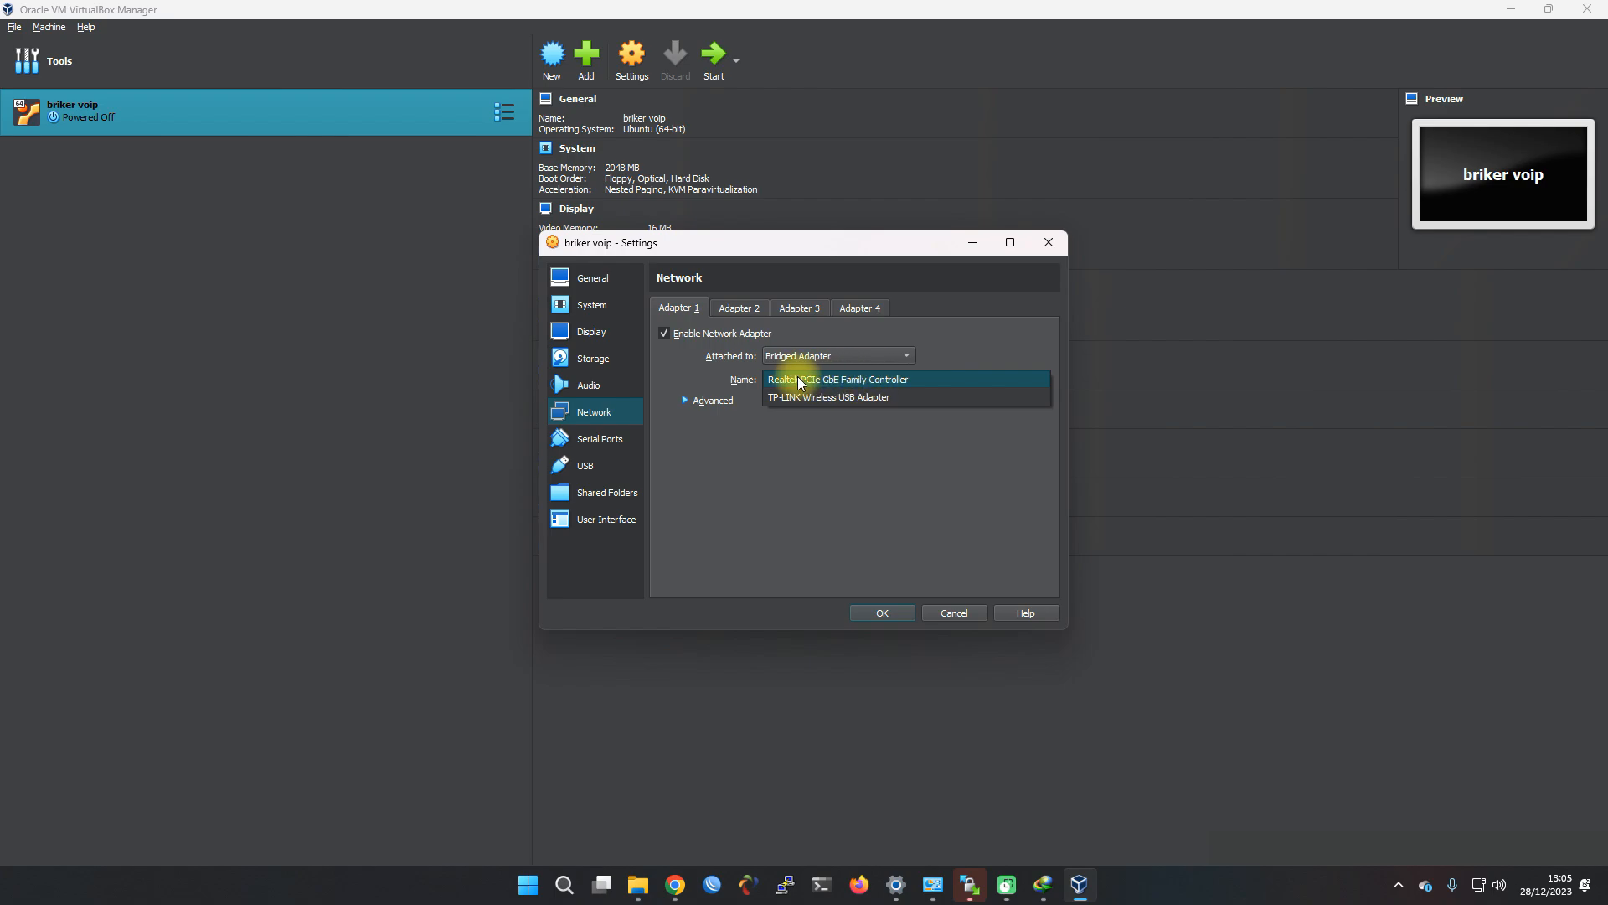
click(821, 385)
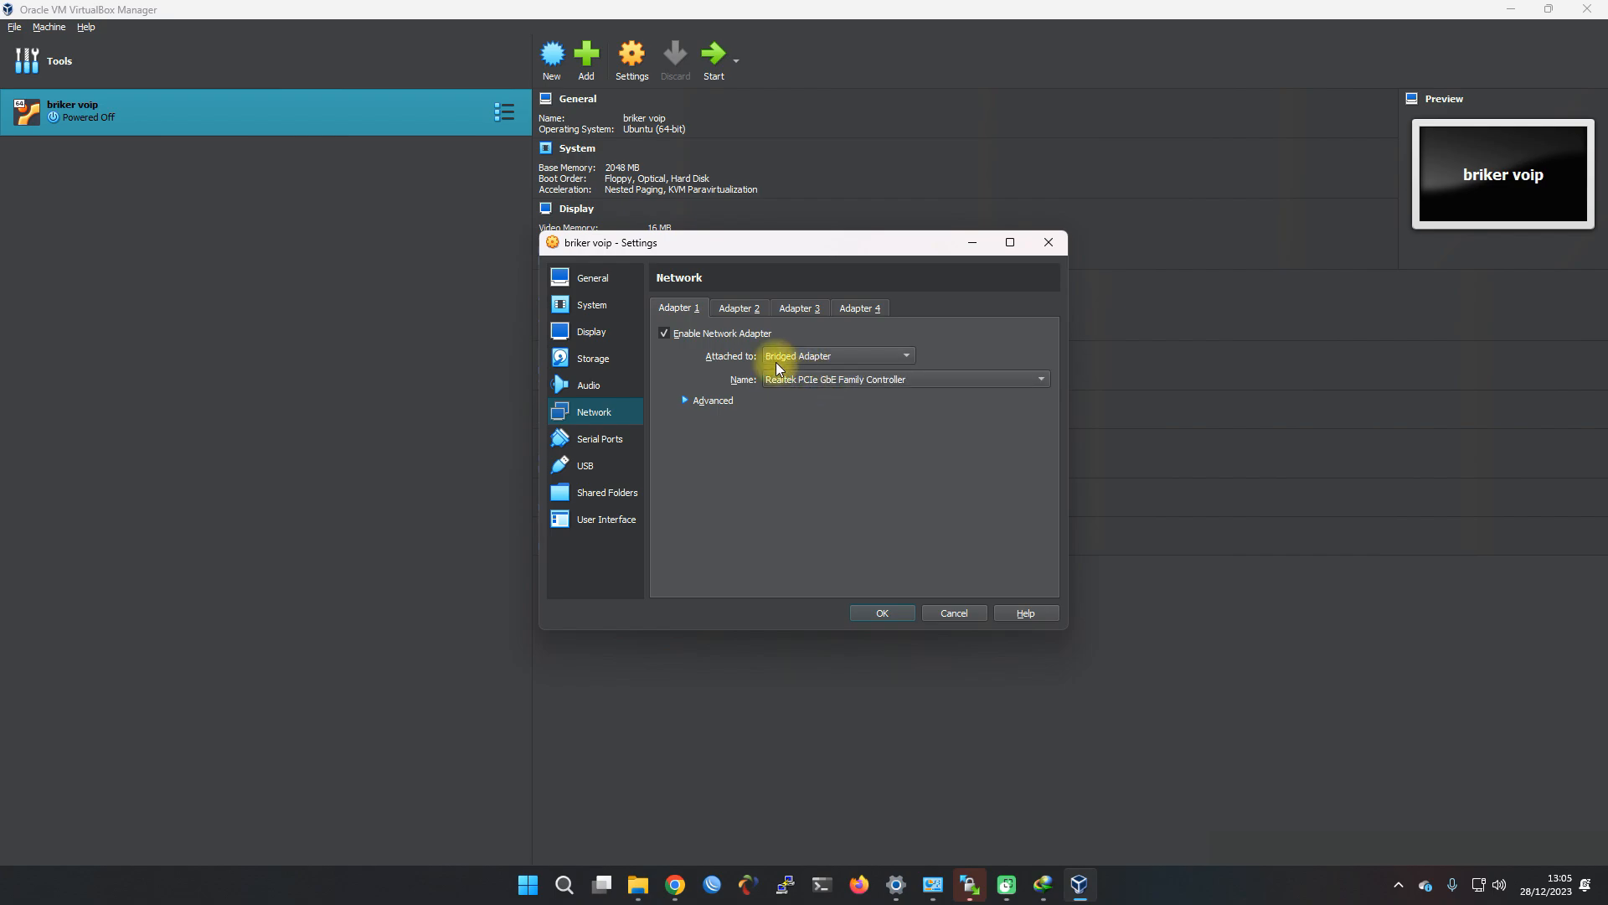
click(884, 613)
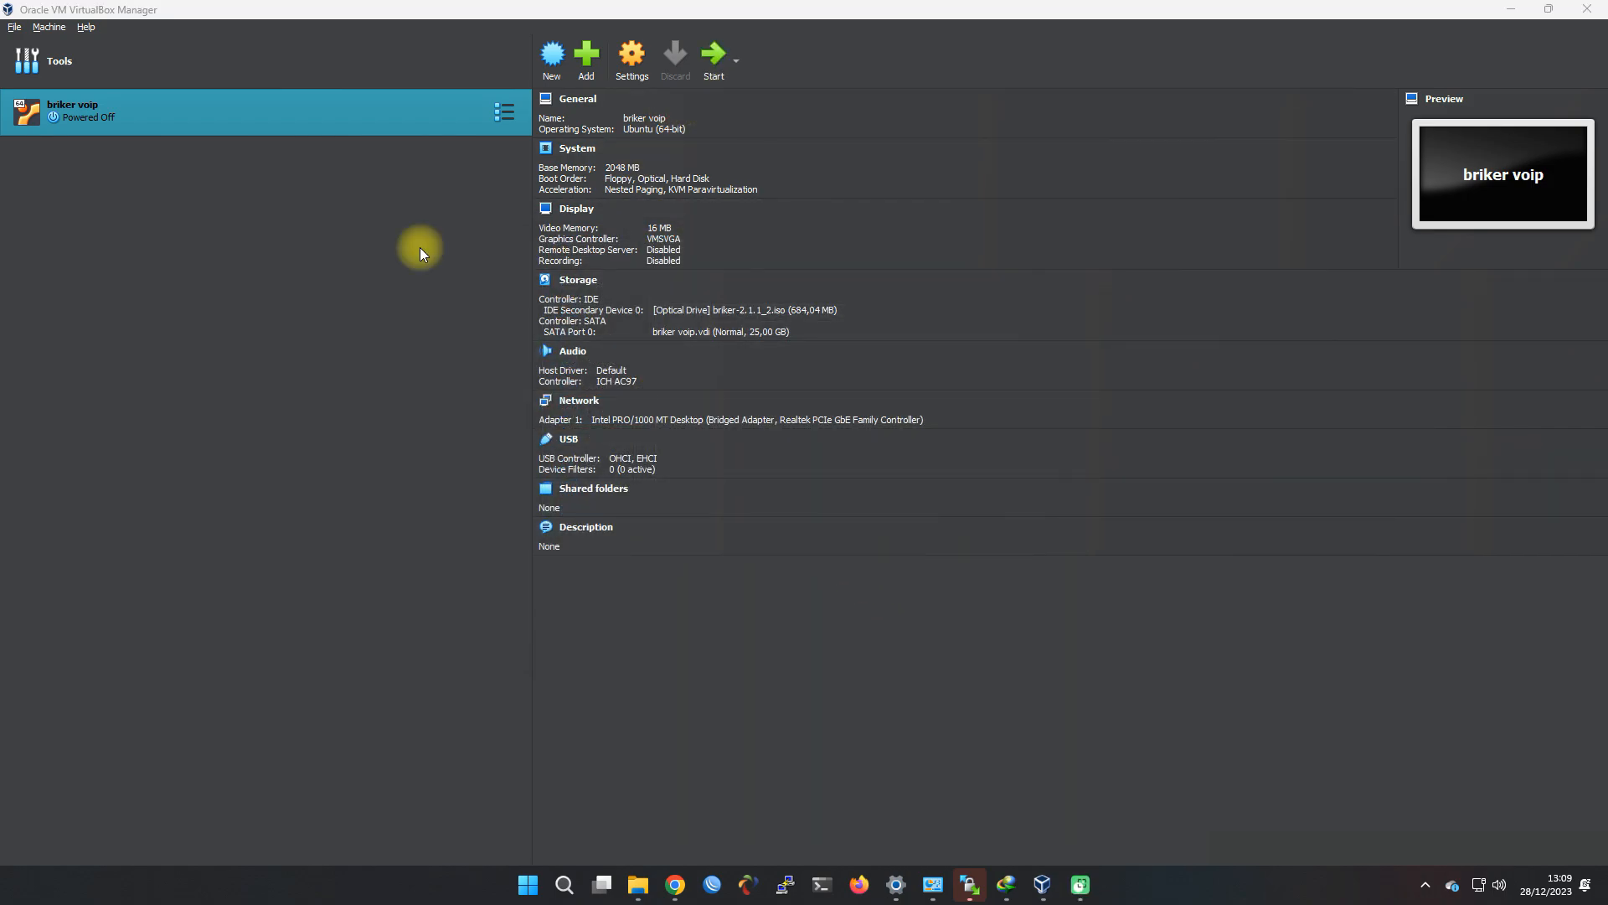
Start briker voip, maximize its window, and boot 'Install Briker Base with wizard'
click(704, 67)
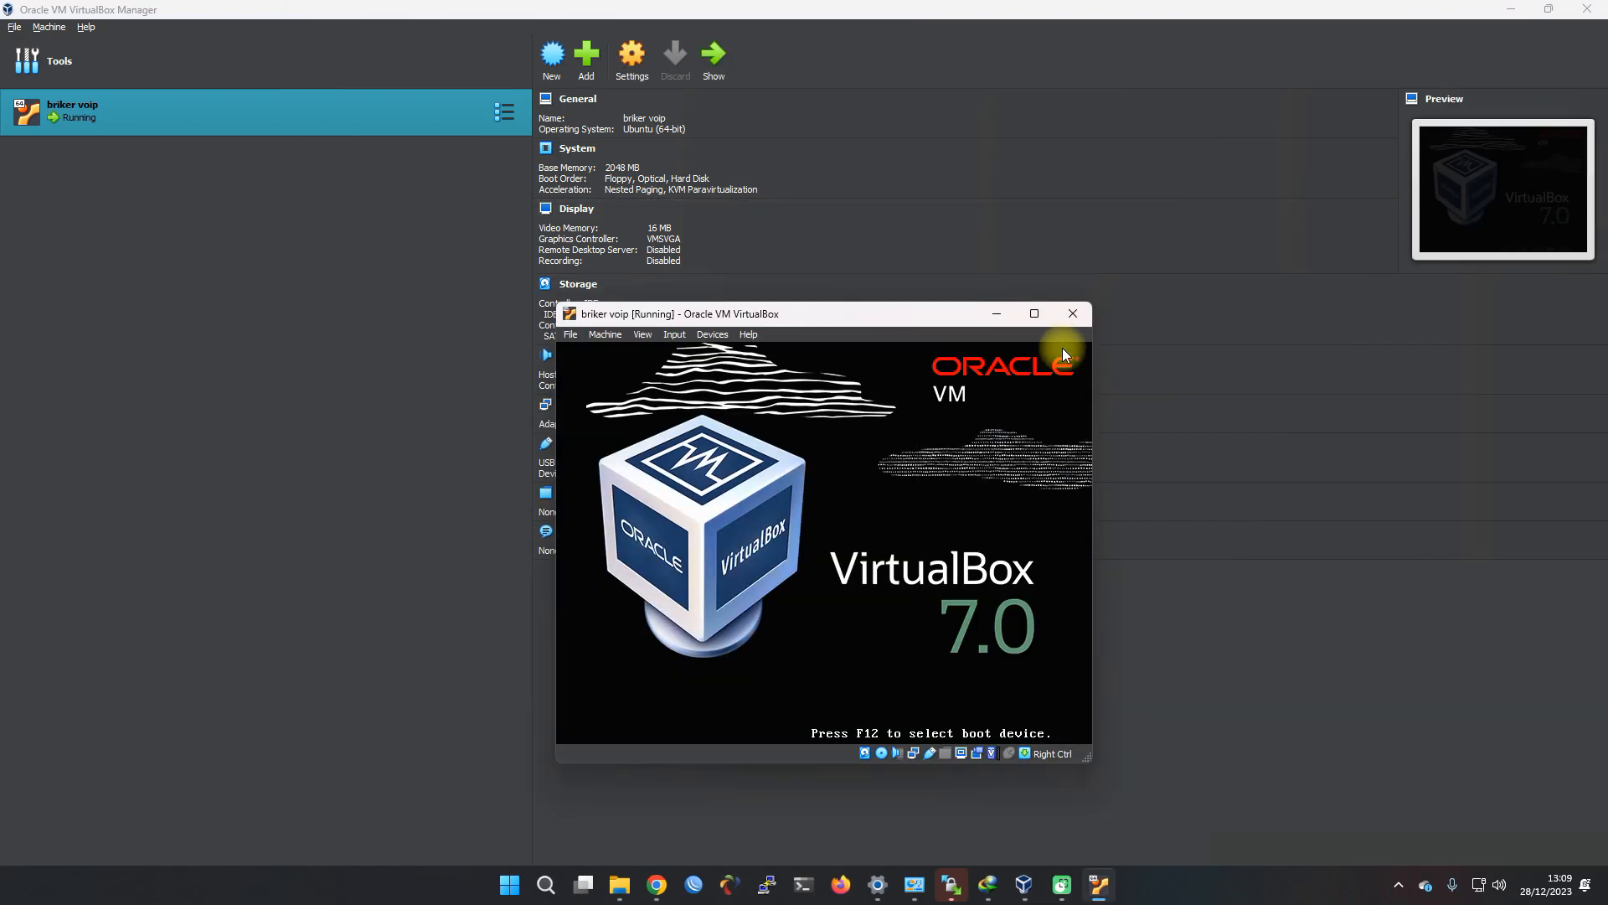
click(1044, 314)
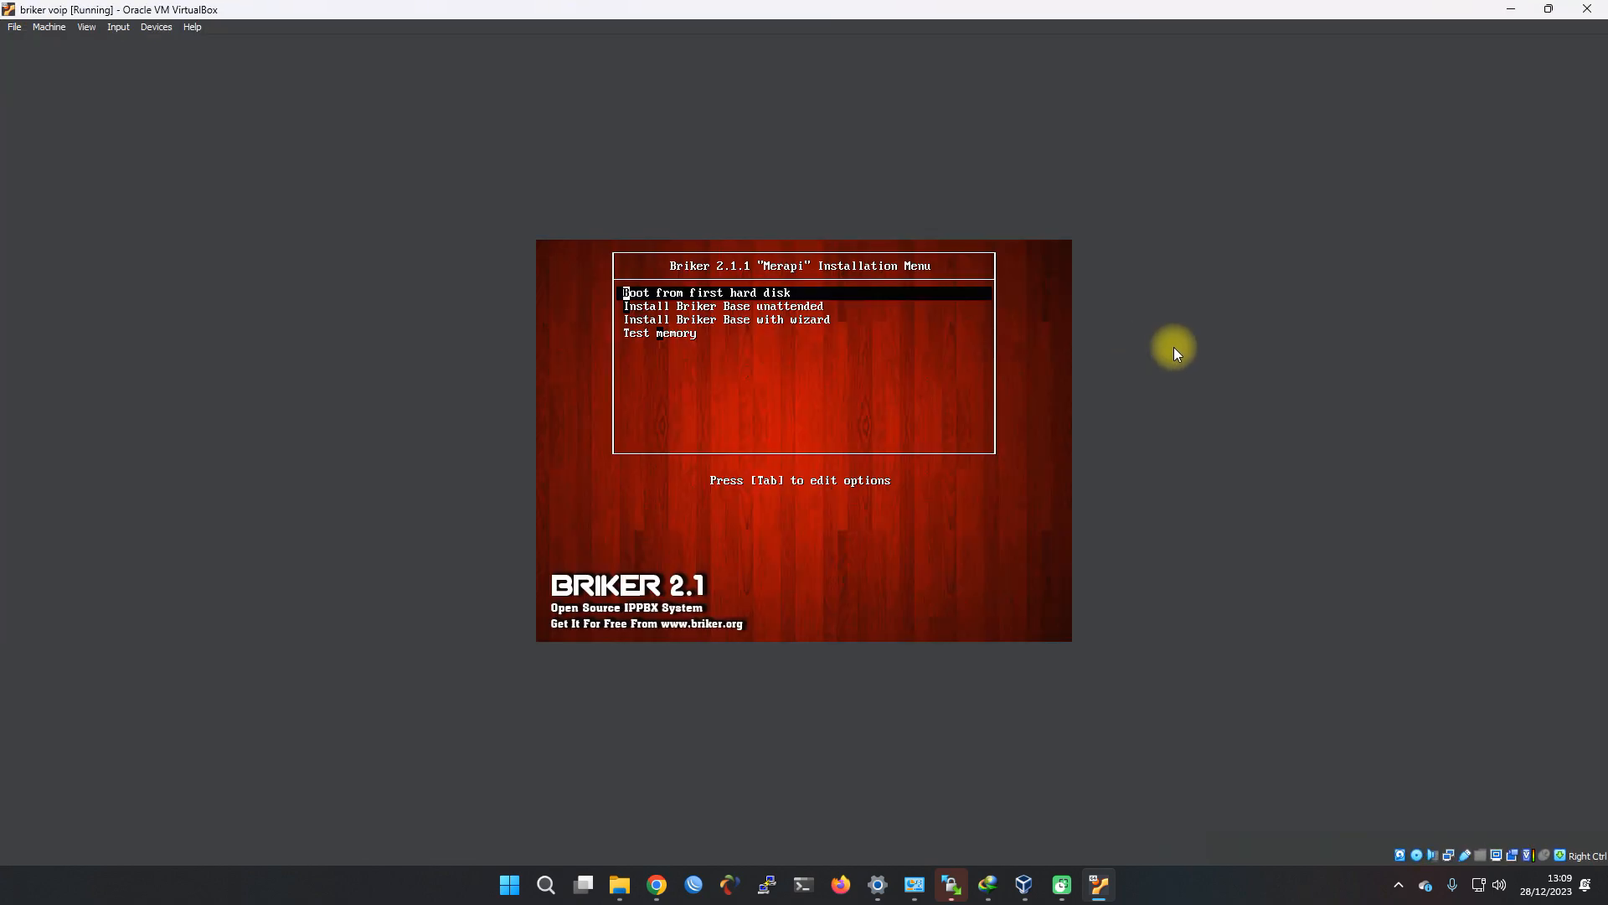
click(1023, 320)
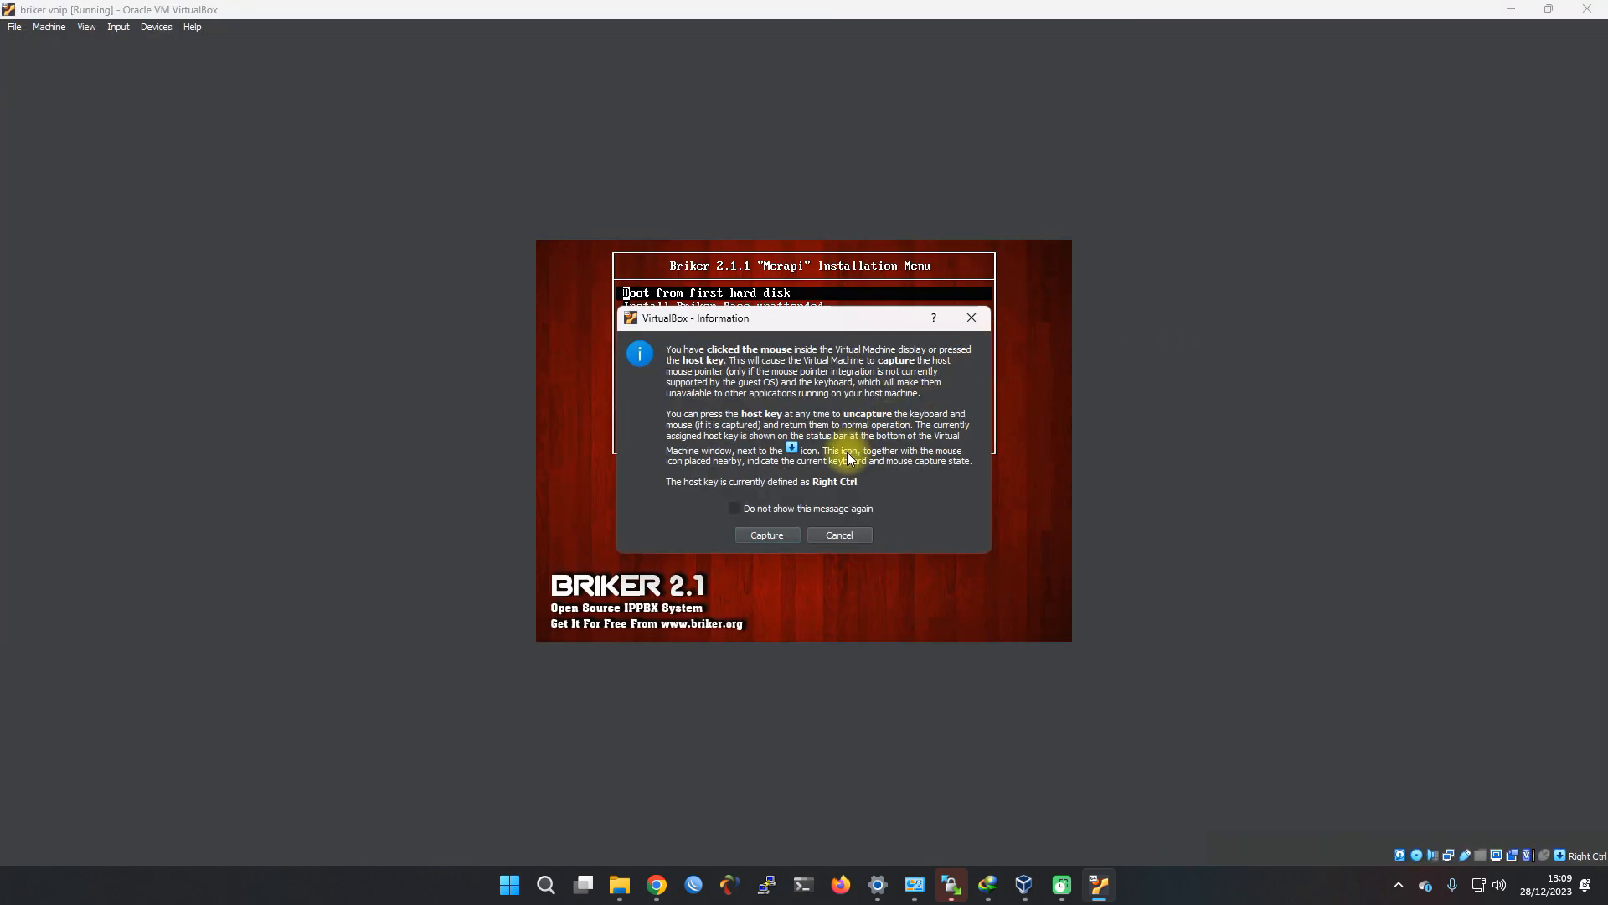
click(792, 534)
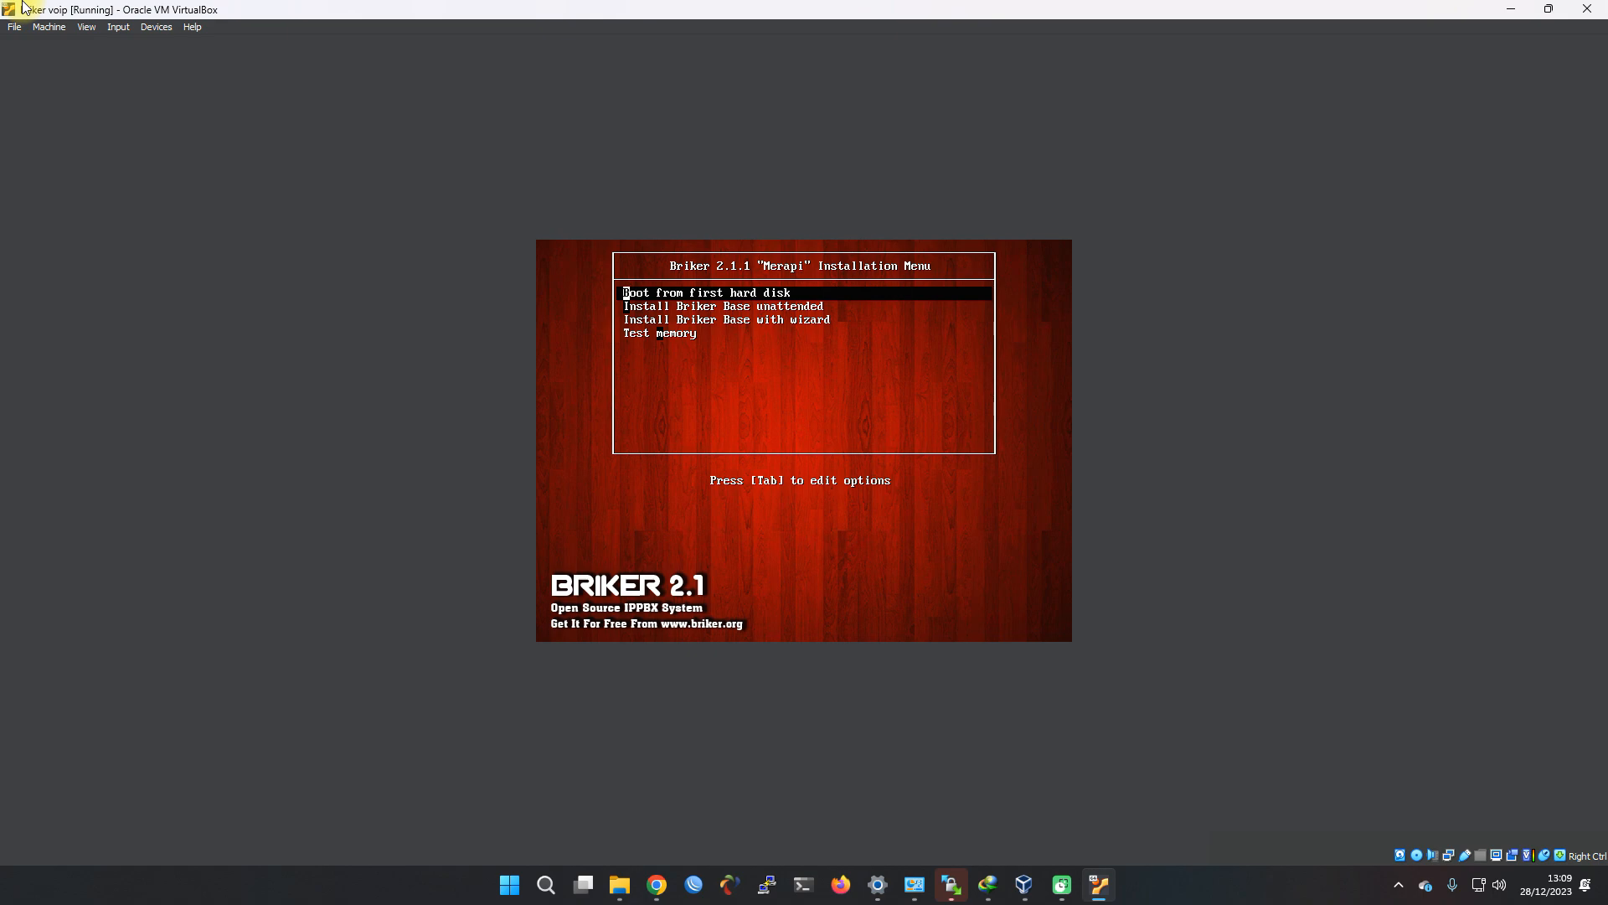
key(Down)
key(Down)
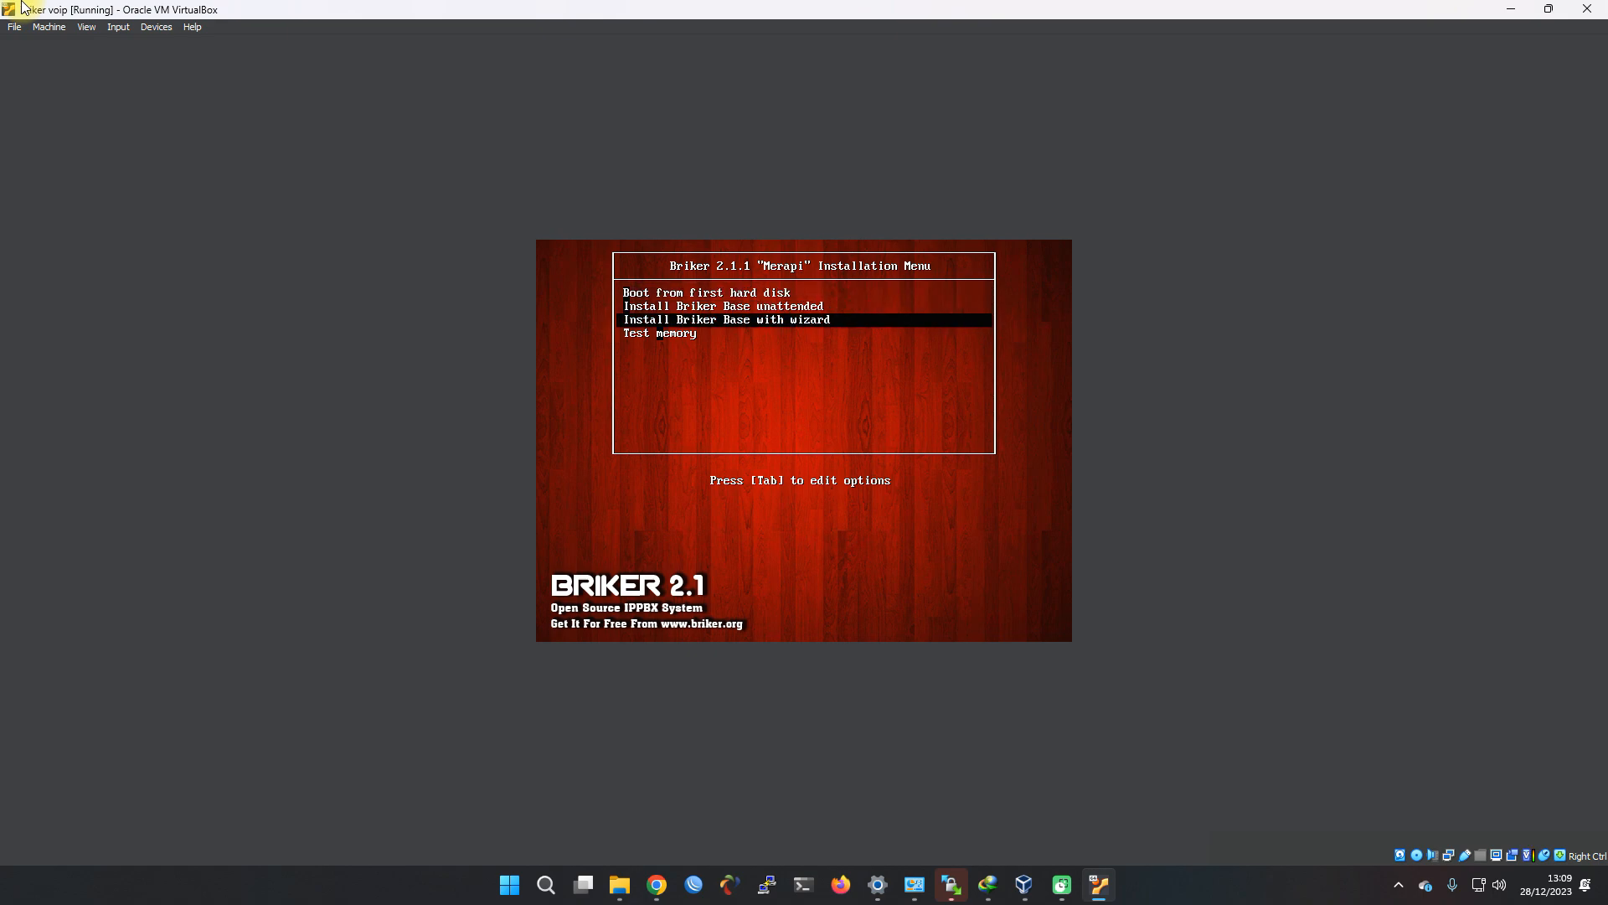
key(Return)
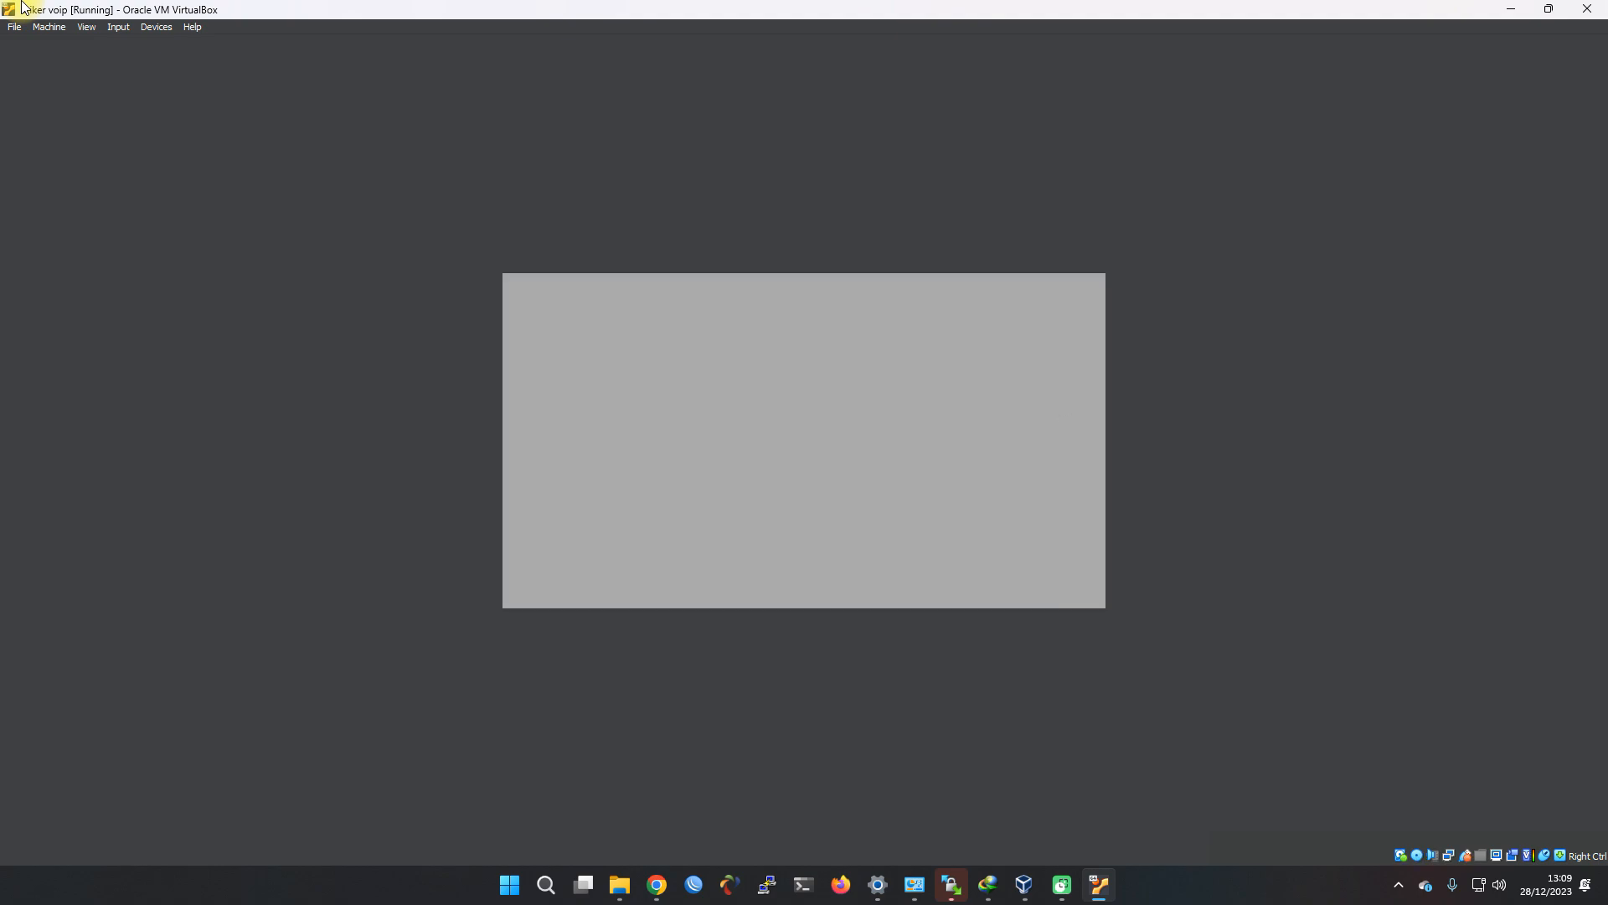
click(797, 532)
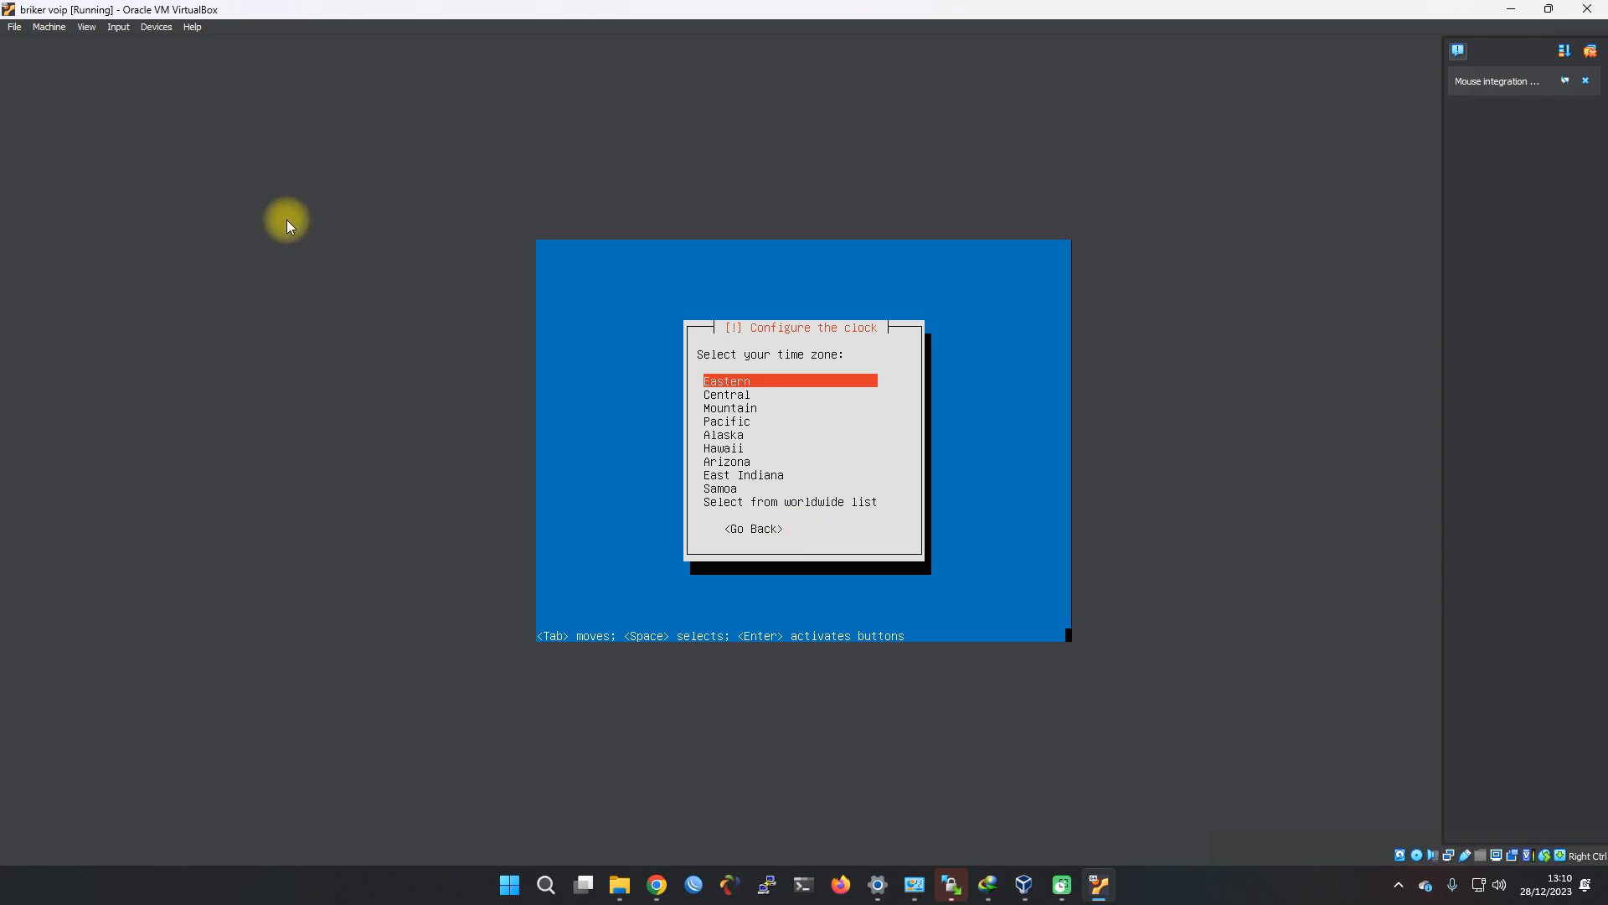
Open the worldwide time zone list and scroll down through the Africa and America zones
key(Down)
key(Down)
key(Down)
key(Down)
key(Down)
key(Down)
key(Down)
key(Down)
key(Down)
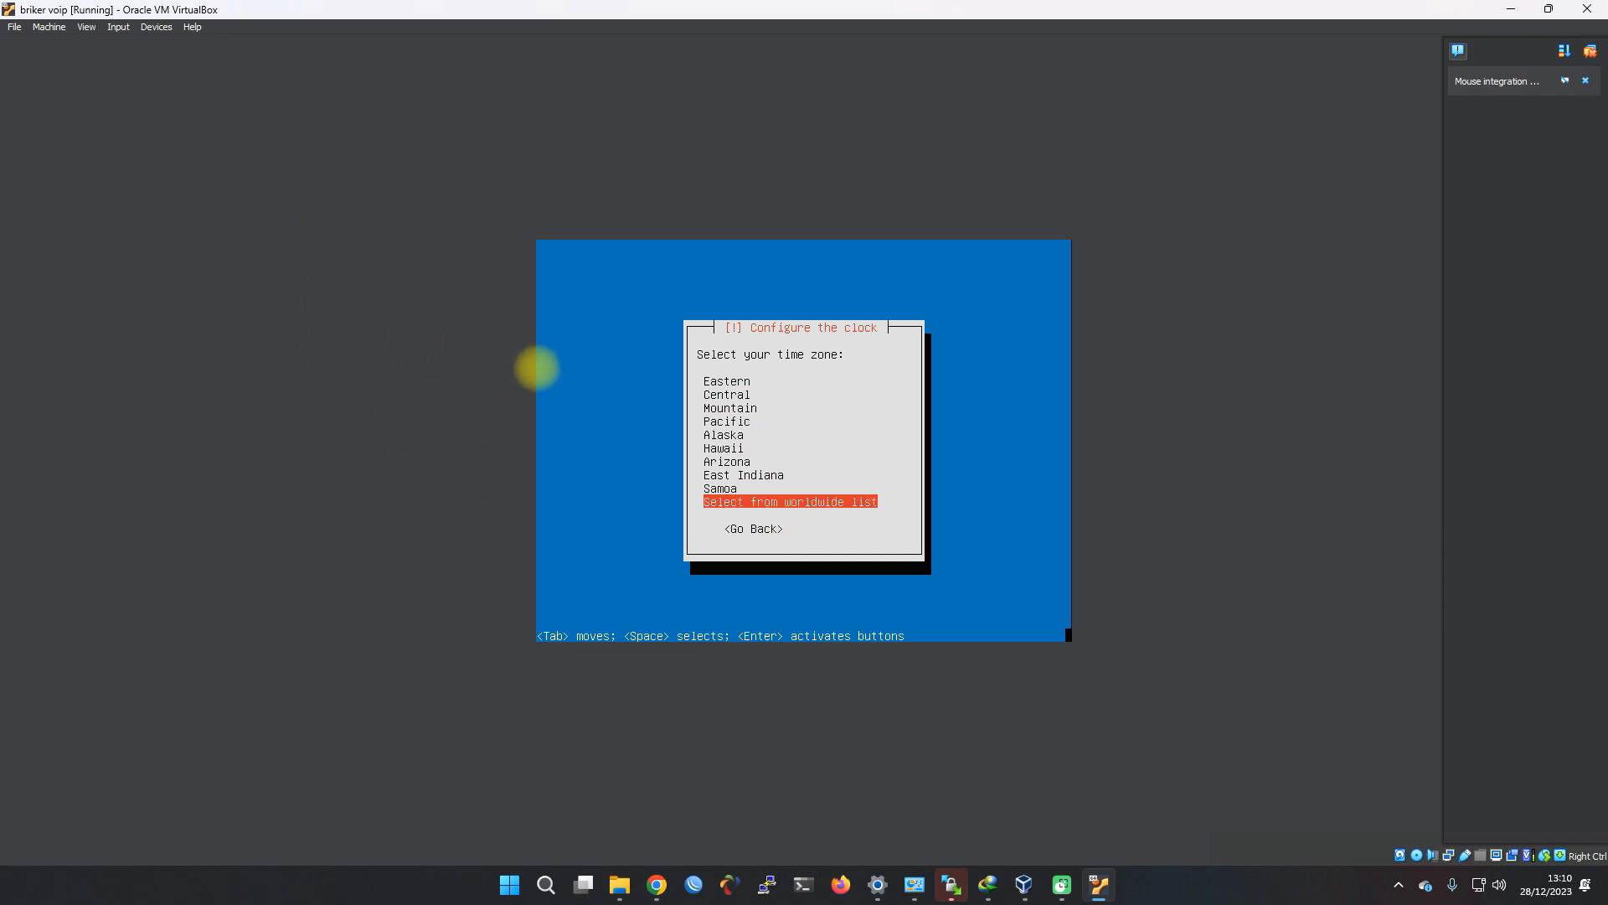
key(Return)
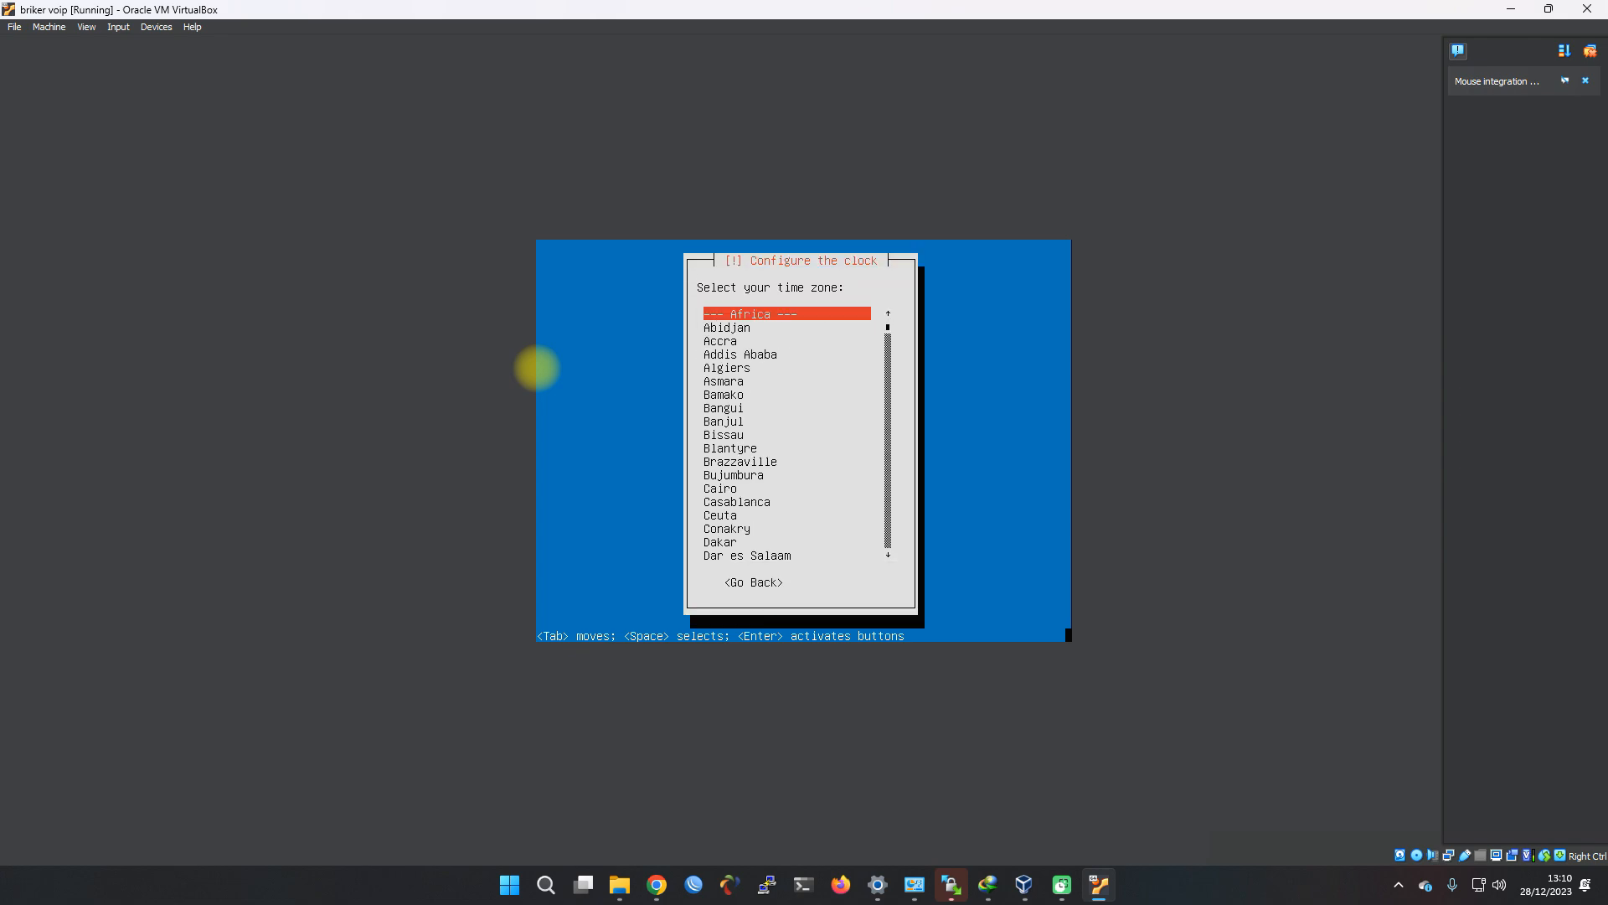
key(Down)
key(Down)
key(Down)
key(Down)
key(Down)
key(Down)
key(Down)
key(Down)
key(Down)
key(Down)
key(Down)
key(Down)
key(Down)
key(Down)
key(Down)
key(Down)
key(Down)
key(Down)
key(Down)
key(Down)
key(Down)
key(Down)
key(Down)
key(Down)
key(Down)
key(Down)
key(Down)
key(Down)
key(Down)
key(Down)
key(Down)
key(Down)
key(Down)
key(Down)
key(Down)
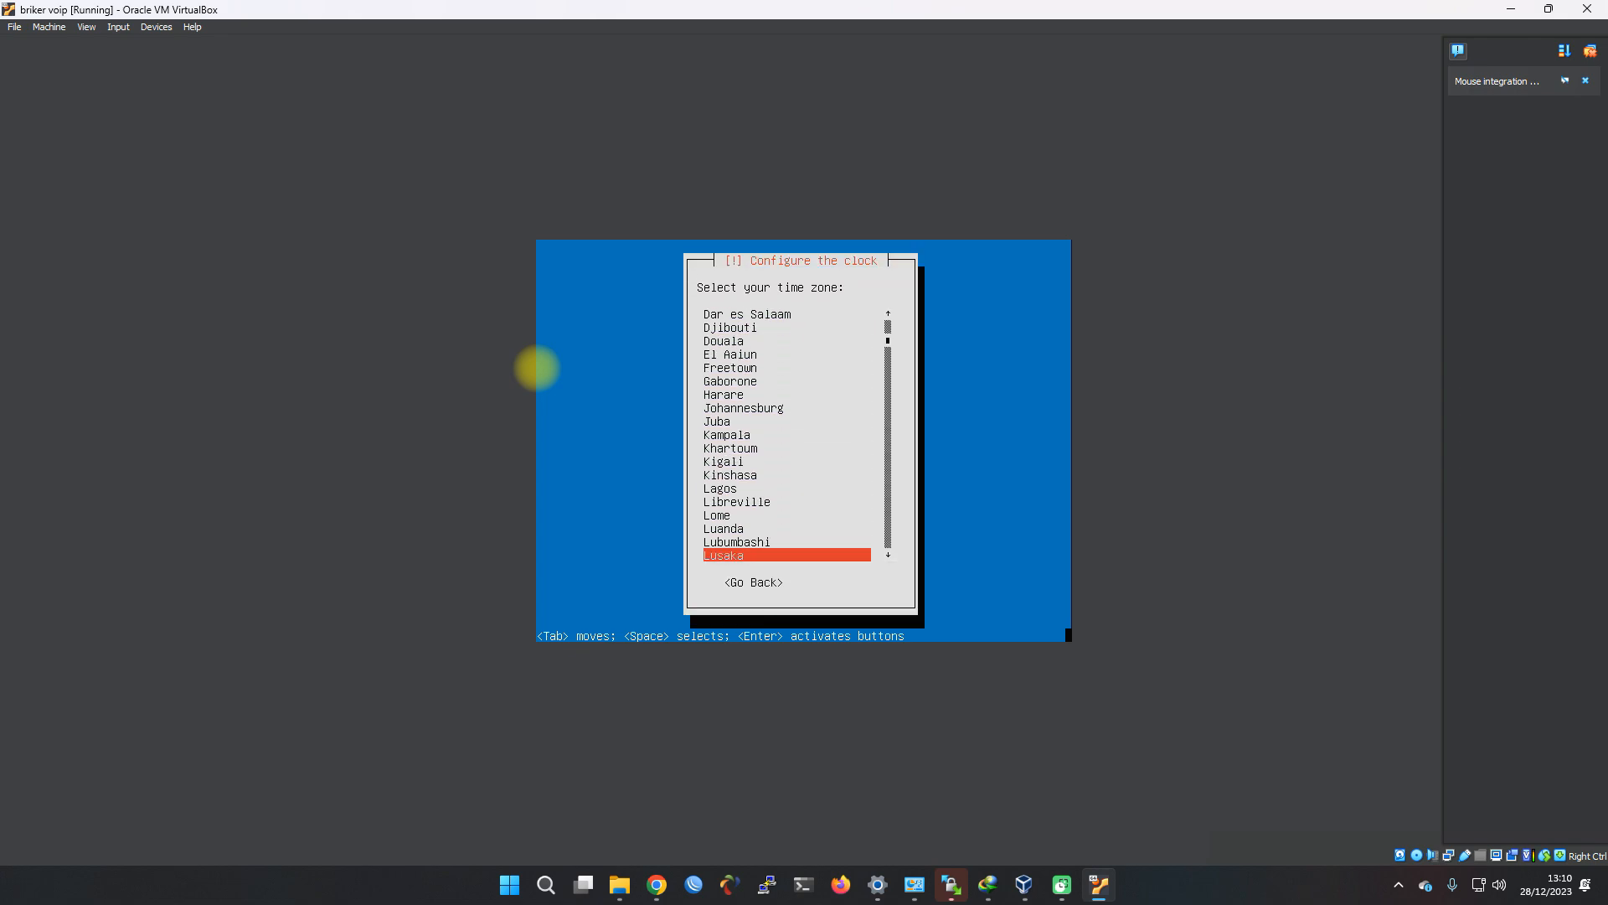
key(Down)
key(Down)
key(Down)
key(Down)
key(Down)
key(Down)
key(Down)
key(Down)
key(Down)
key(Down)
key(Down)
key(Down)
key(Down)
key(Down)
key(Down)
key(Down)
key(Down)
key(Down)
key(Down)
key(Down)
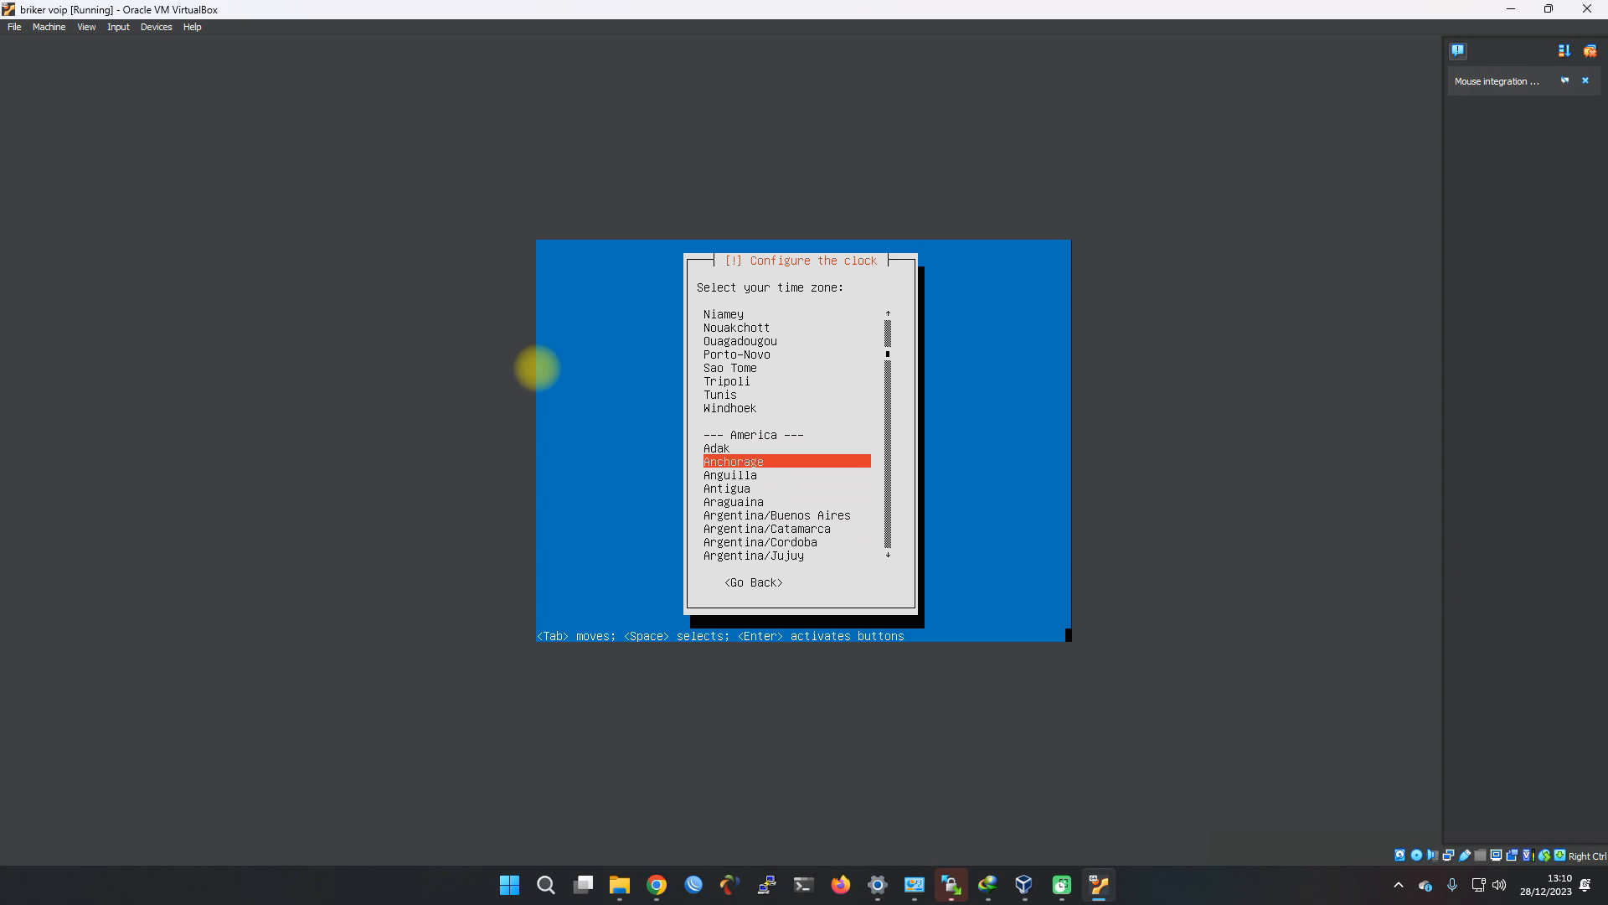
key(Down)
key(Down)
key(Down)
key(Down)
key(Down)
key(Down)
key(Down)
key(Down)
key(Down)
key(Down)
key(Down)
key(Down)
key(Down)
key(Down)
key(Down)
key(Down)
key(Down)
key(Down)
key(Down)
key(Down)
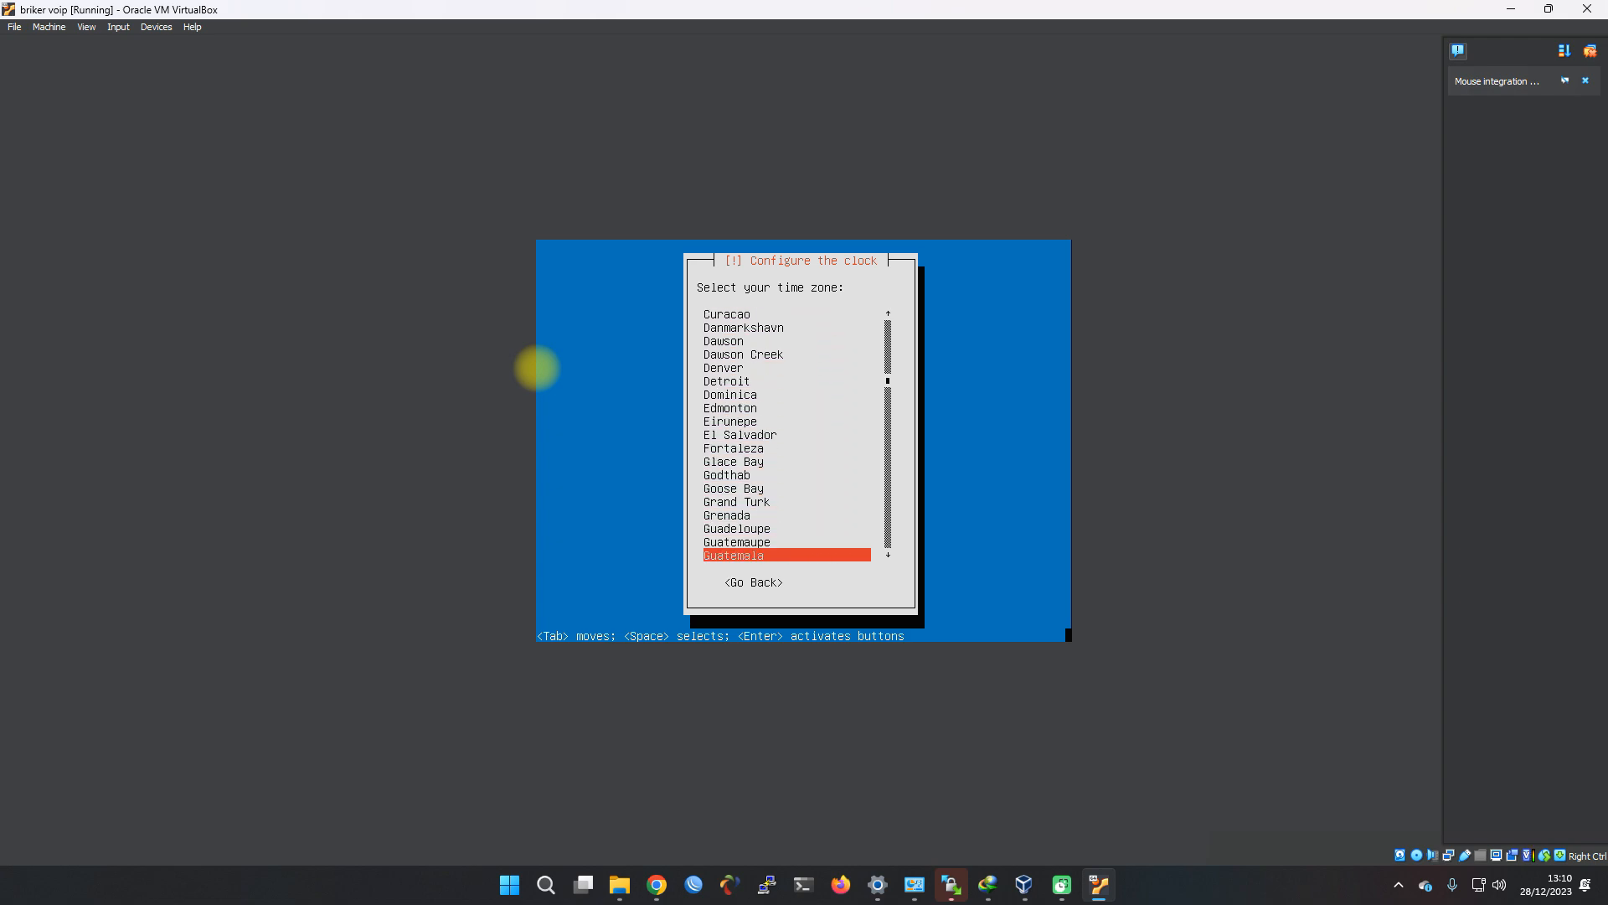
key(Down)
key(Down)
key(Down)
key(Down)
key(Down)
key(Down)
key(Down)
key(Down)
key(Down)
key(Down)
key(Down)
key(Down)
key(Down)
key(Down)
key(Down)
key(Down)
key(Down)
key(Down)
key(Down)
key(Down)
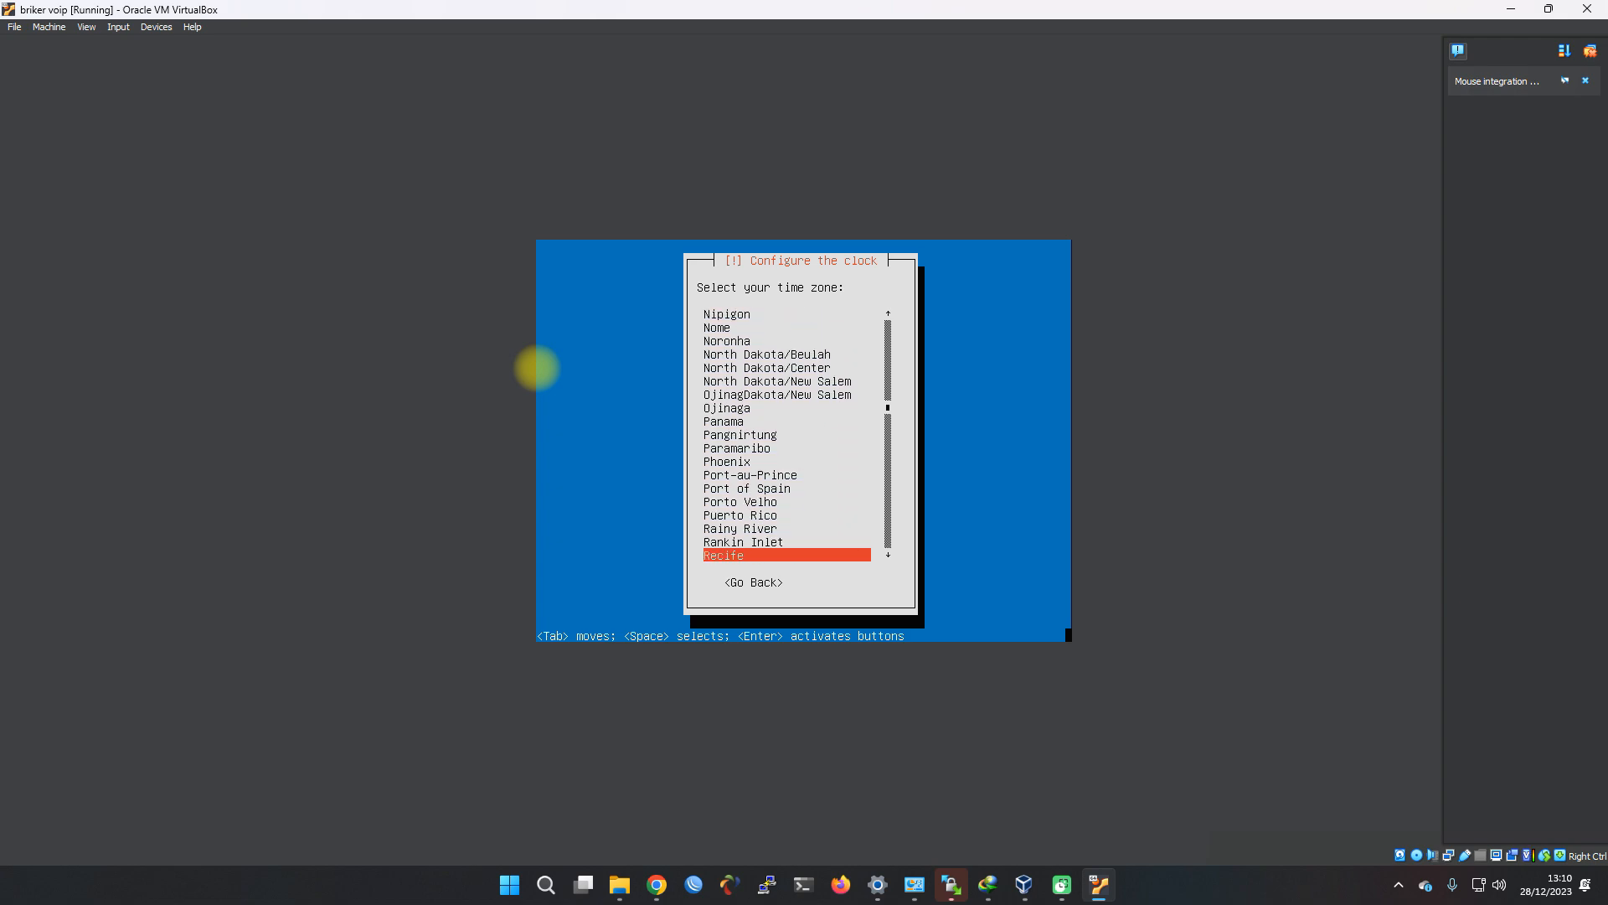
key(Down)
key(Down)
key(Down)
key(Down)
key(Down)
key(Down)
key(Down)
key(Down)
key(Down)
key(Down)
key(Down)
key(Down)
key(Down)
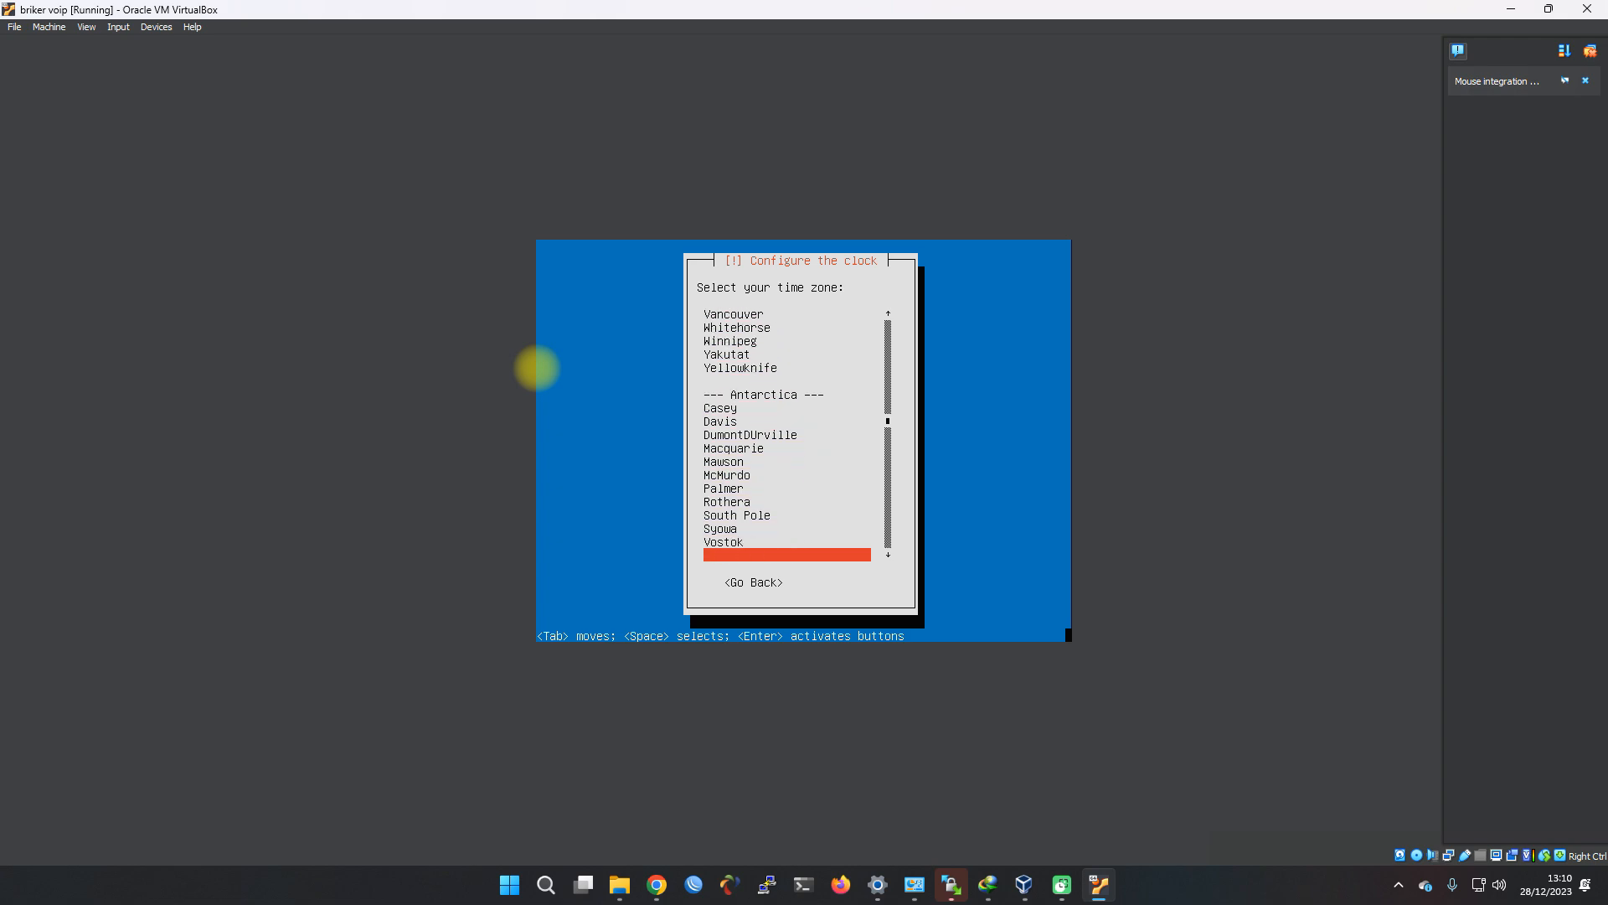
Jump through the list by letter to Jakarta and confirm it as the time zone
key(s)
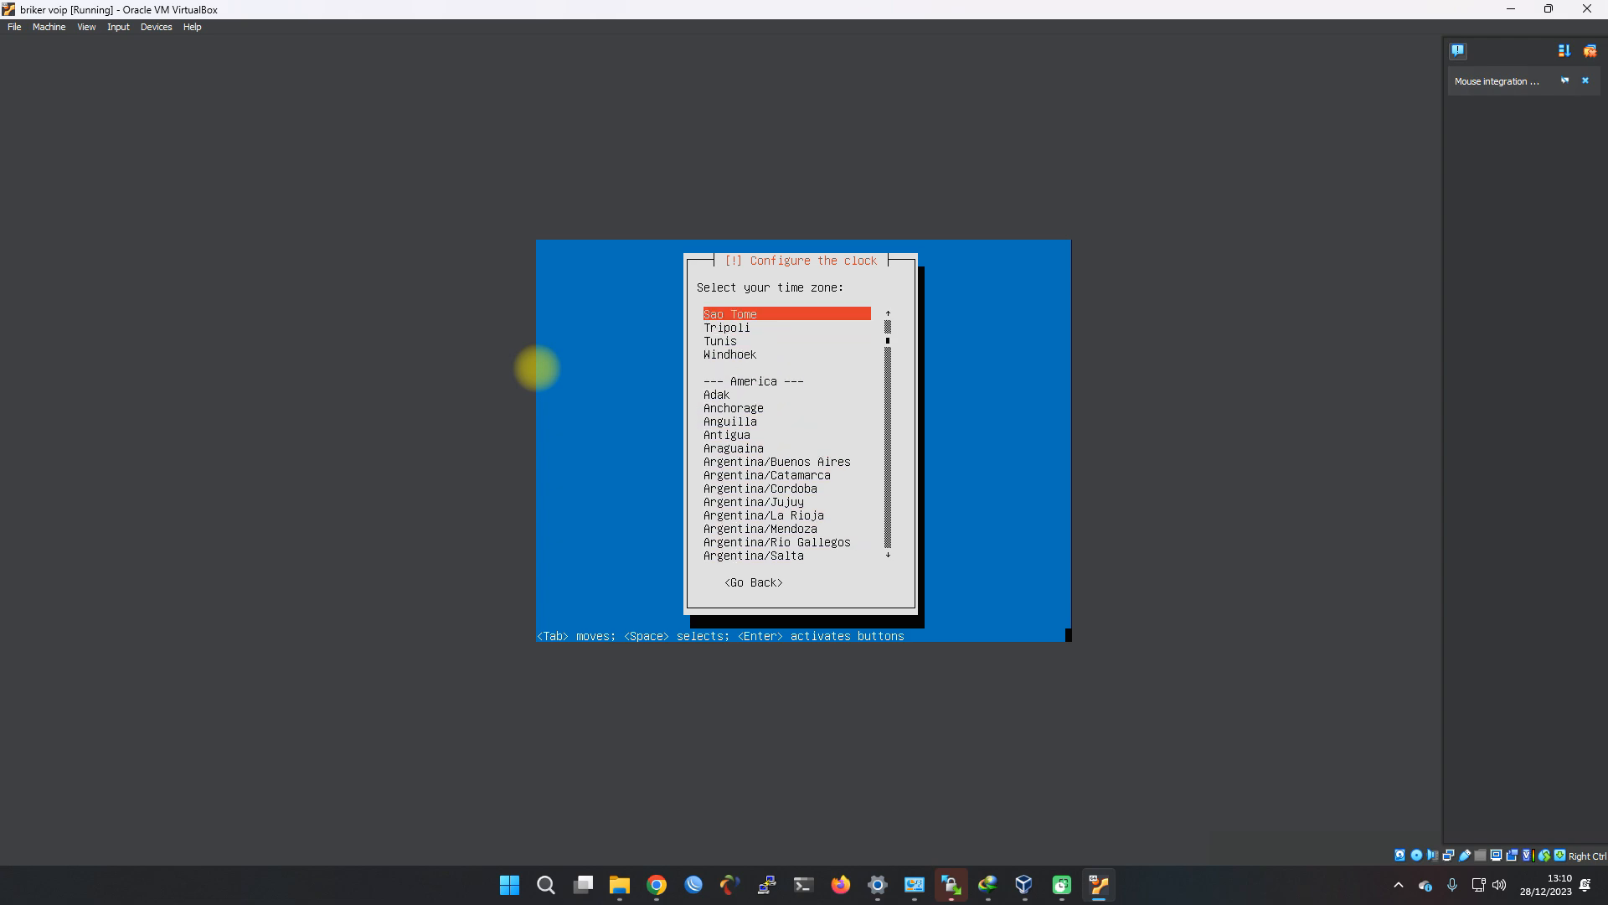
key(a)
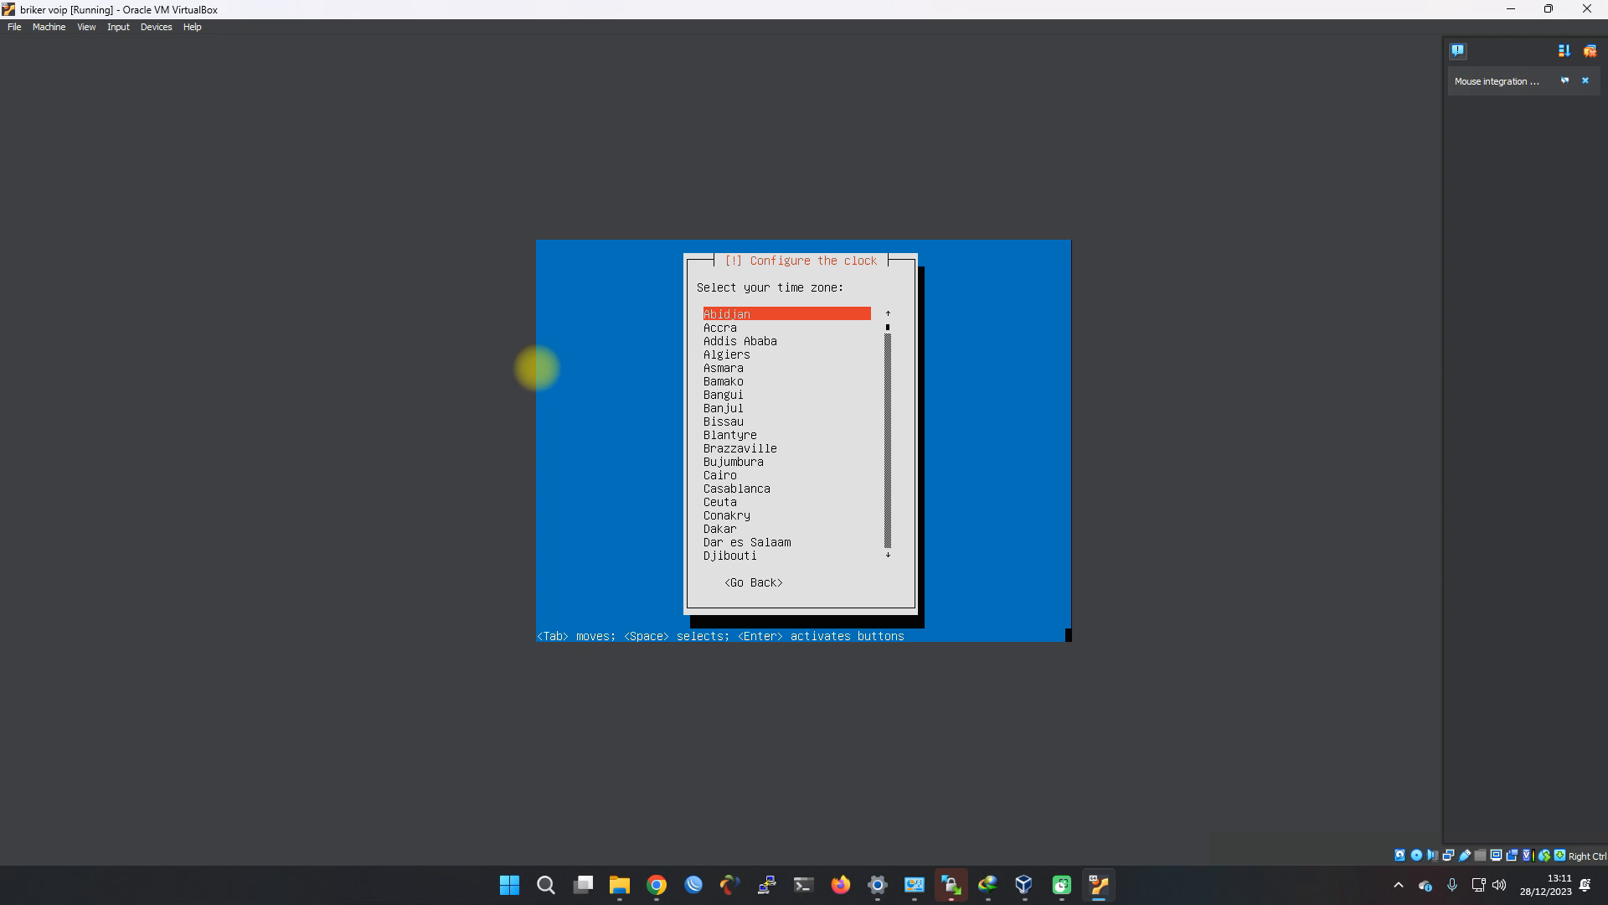
key(j)
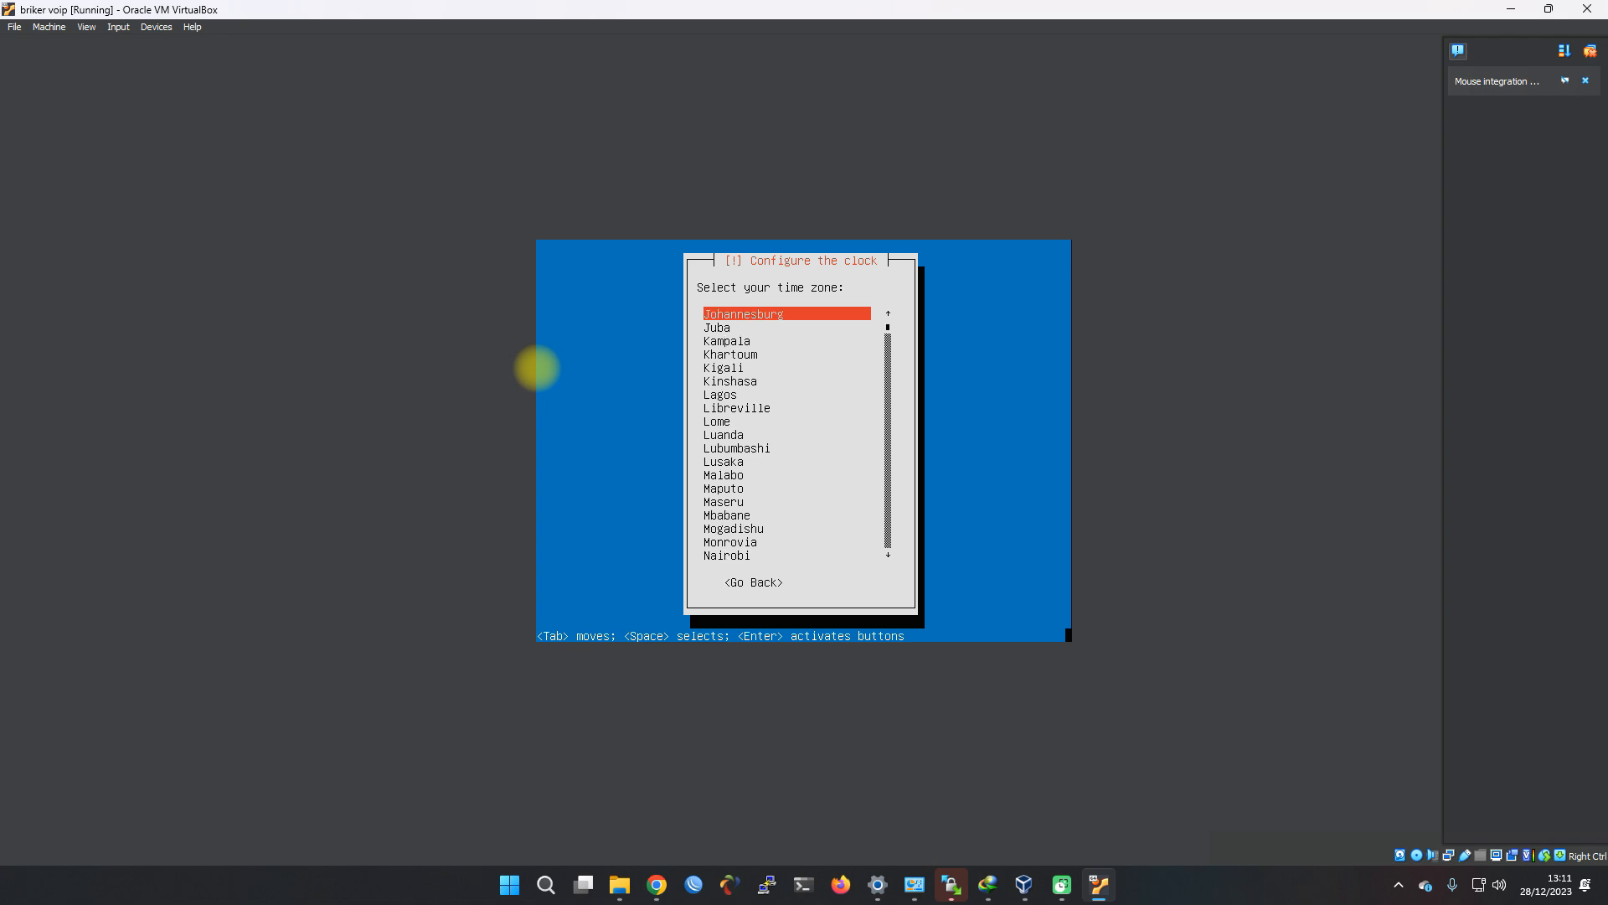
key(j)
key(j)
key(j)
key(j)
key(j)
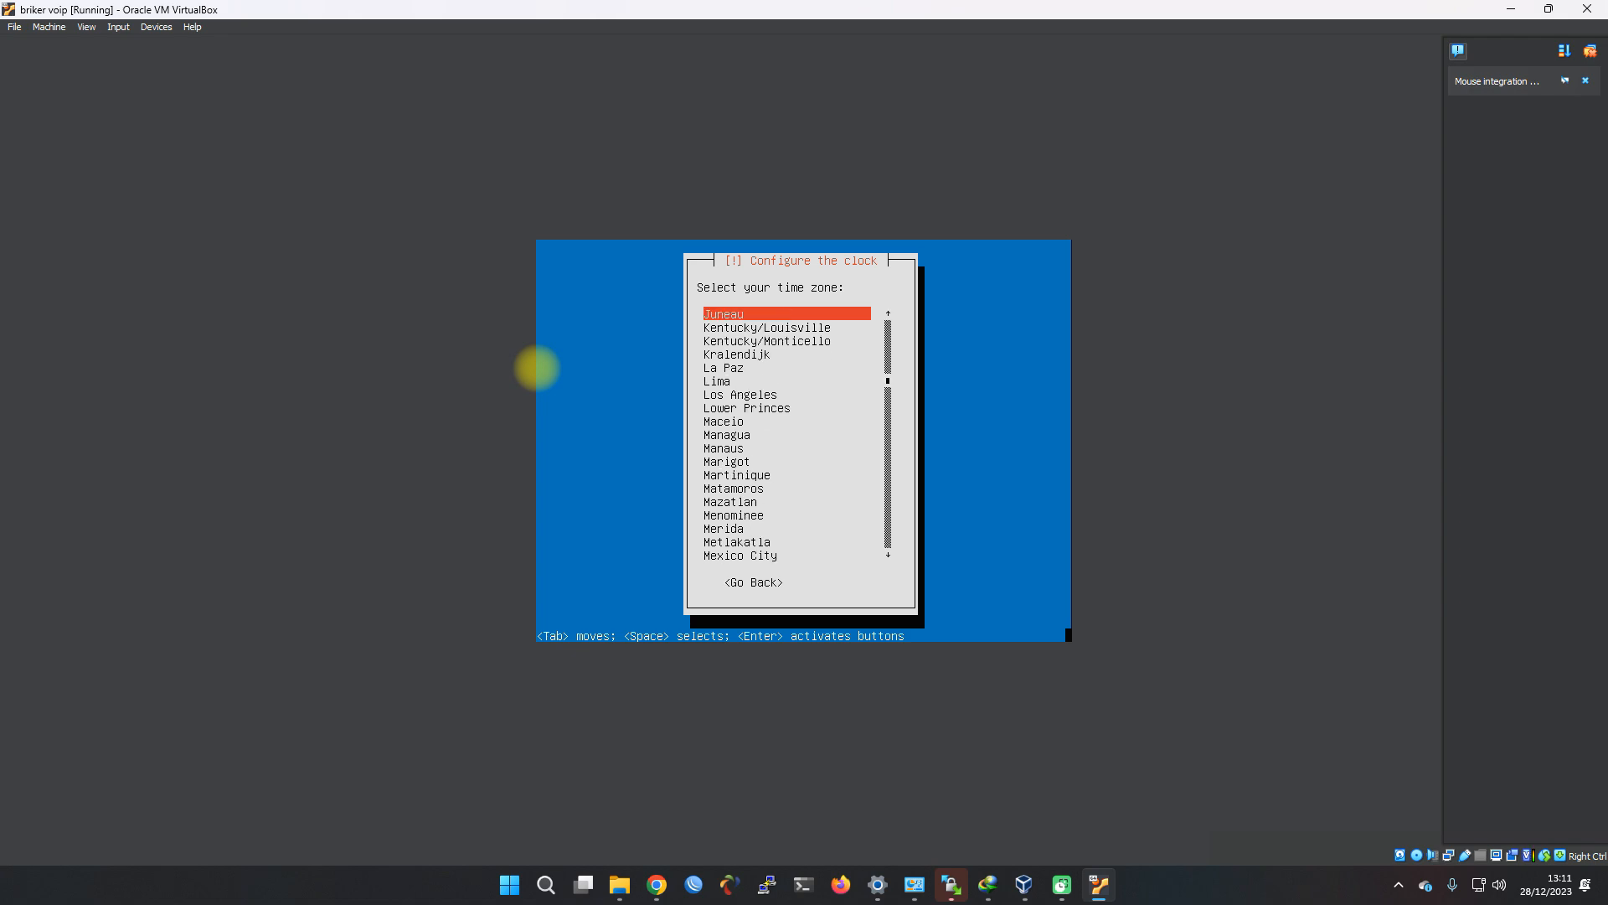
key(Up)
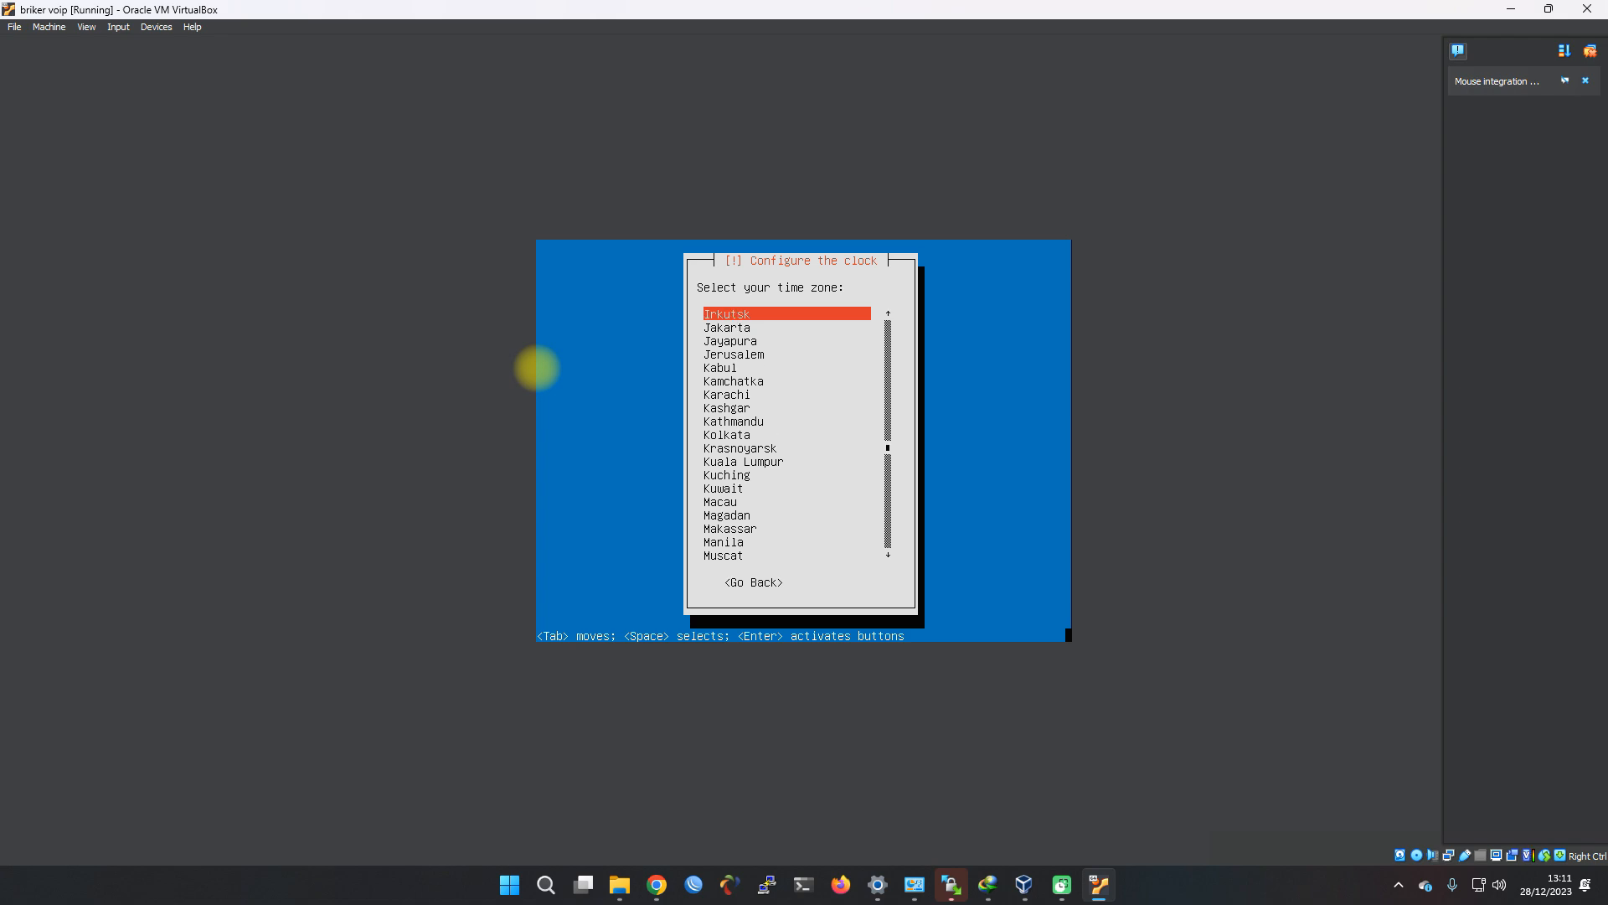
key(Down)
key(Return)
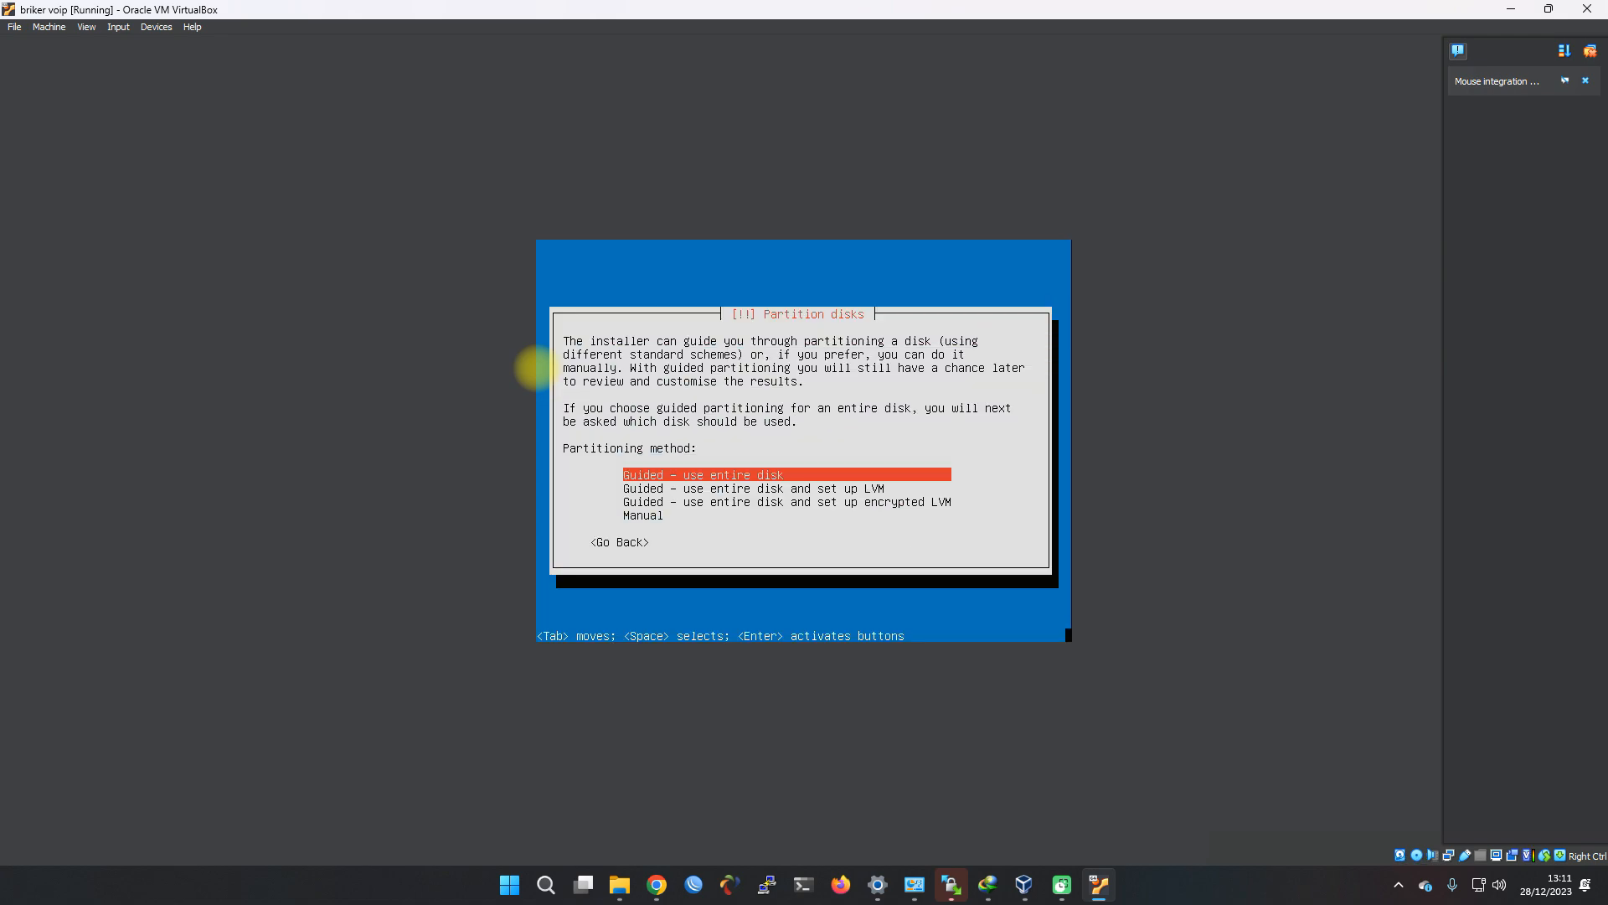
Use guided partitioning on the entire SCSI3 (sda) disk and answer Yes to writing the changes
key(Down)
key(Up)
key(Return)
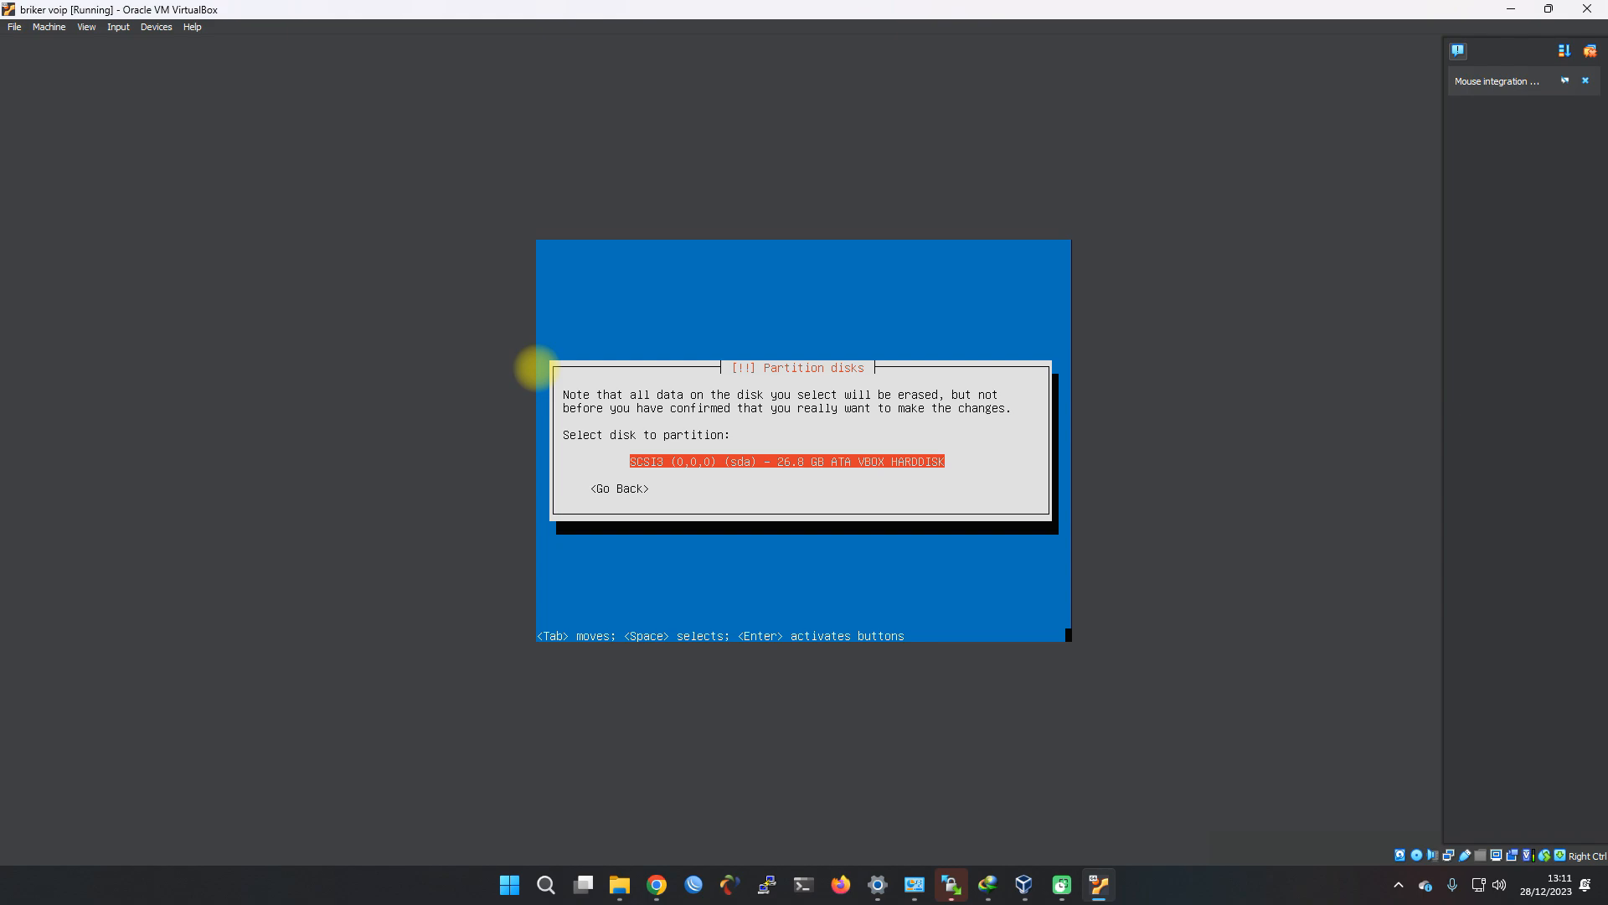
key(Return)
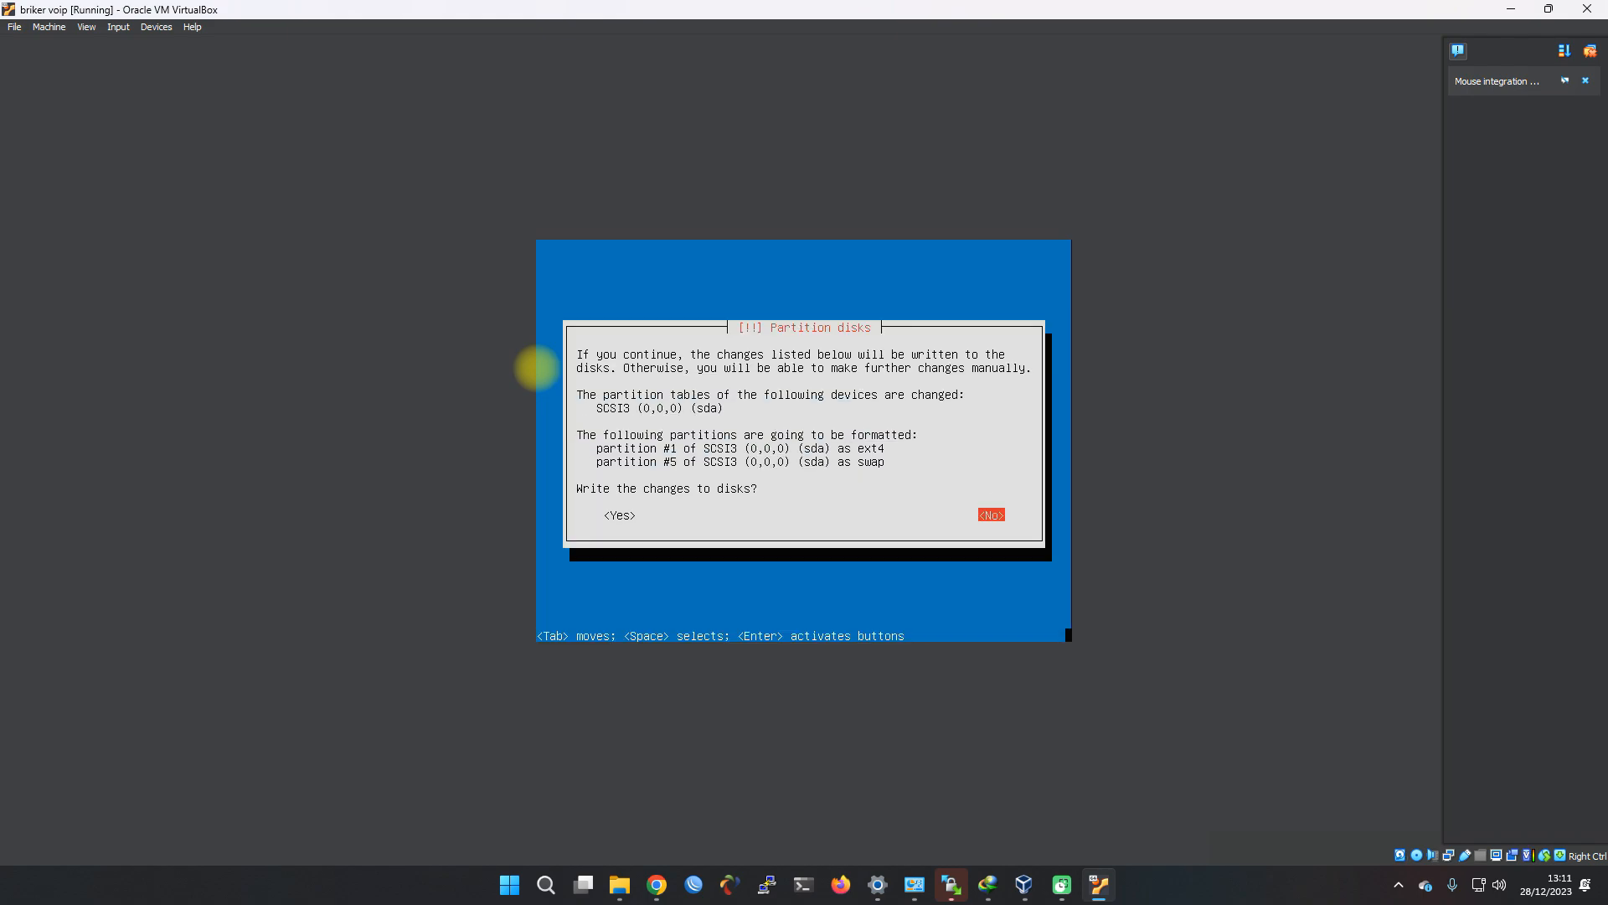
key(Tab)
key(Tab)
key(Tab)
key(Return)
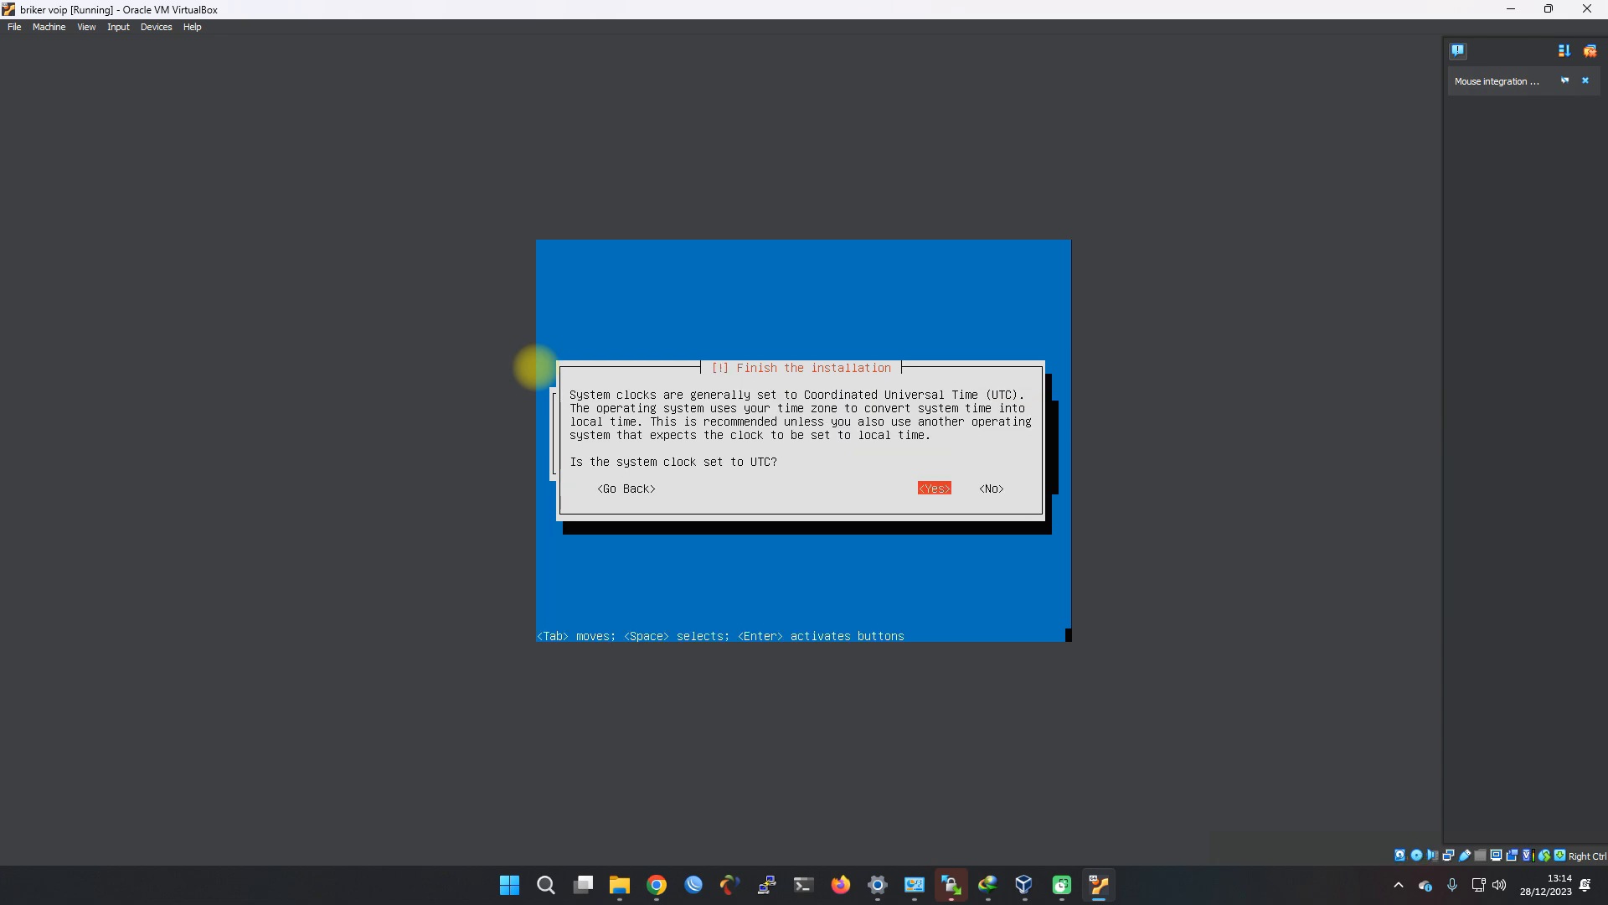
Answer Yes that the system clock is set to UTC to finish the installation
key(Tab)
key(shift+Tab)
key(Return)
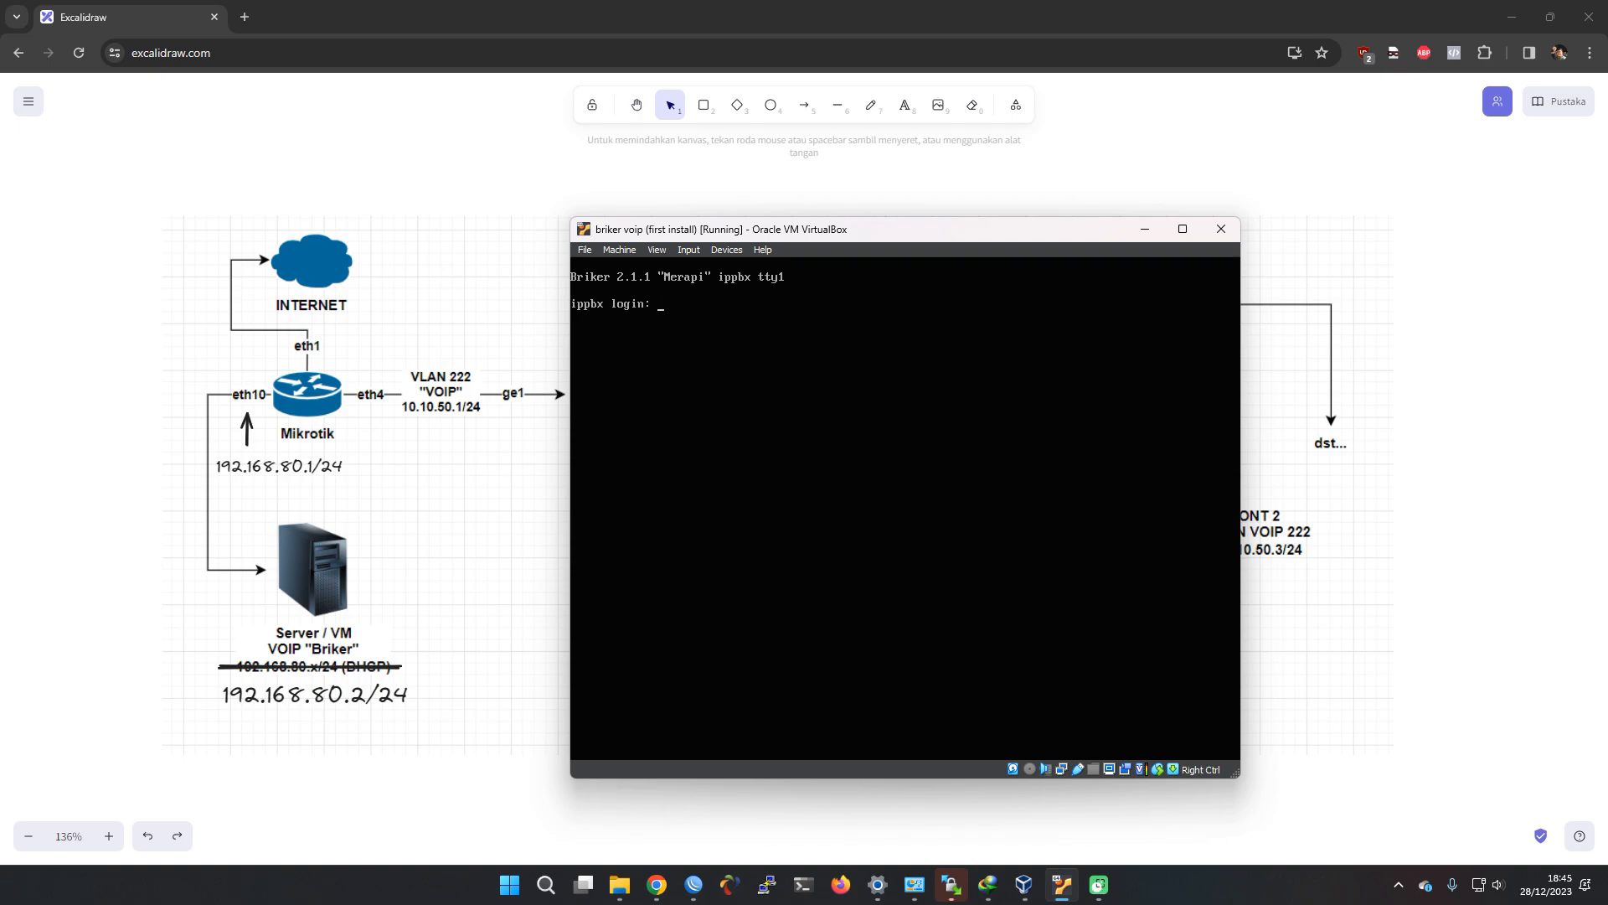
Log in to the Briker console as root with the password and run 'ip address' to show eth0's 192.168.2.2/24
key(alt+Tab)
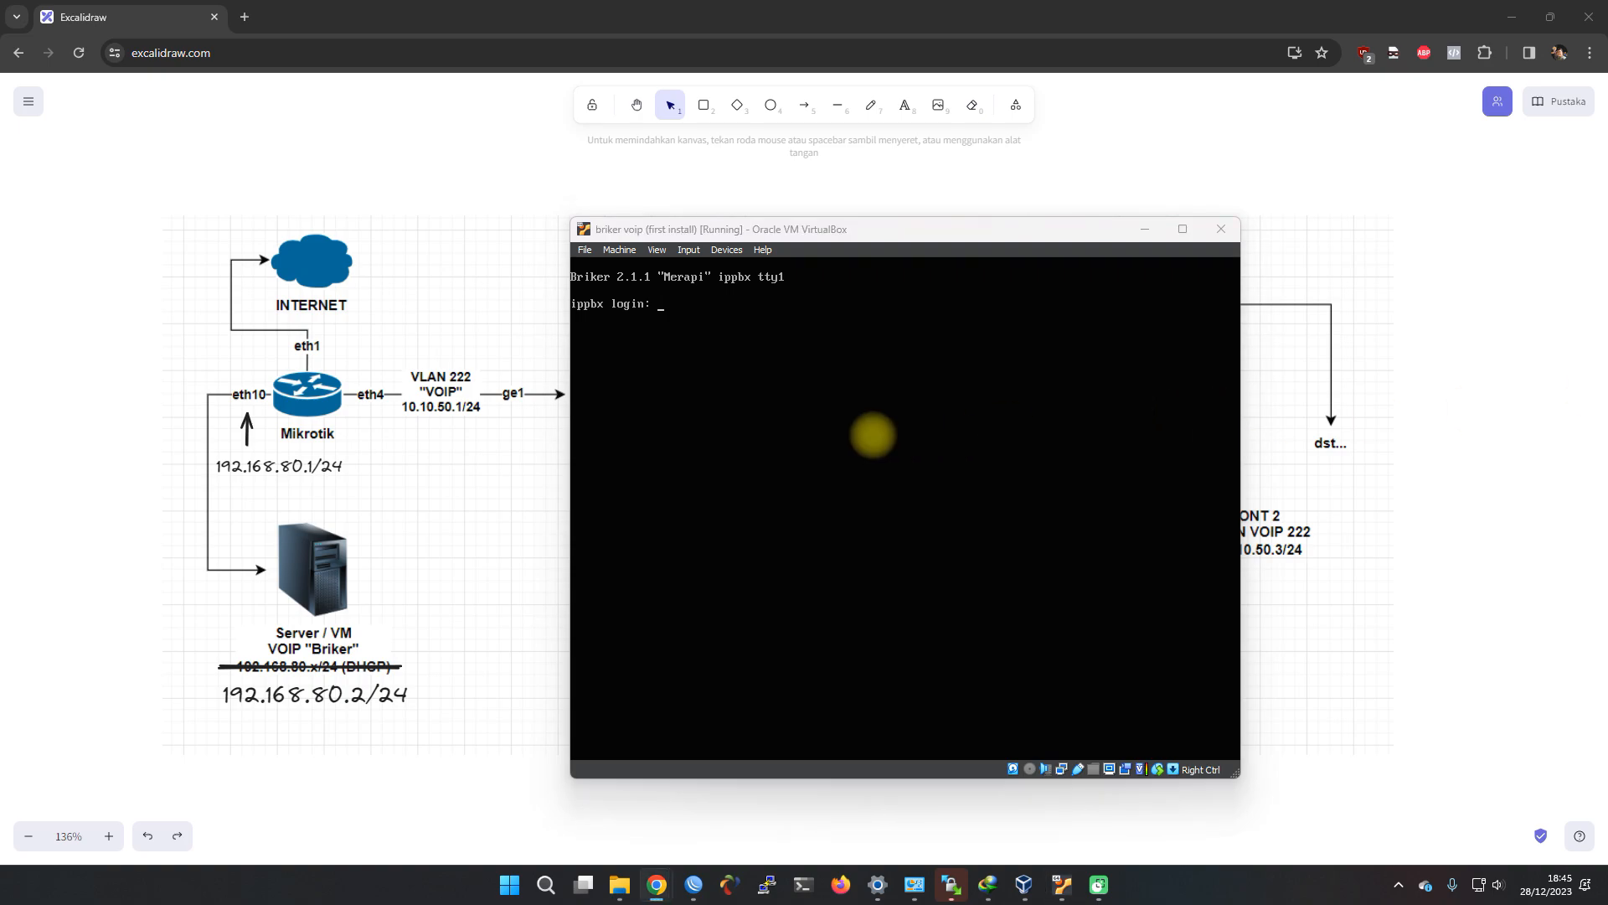
click(869, 436)
text(root)
key(Return)
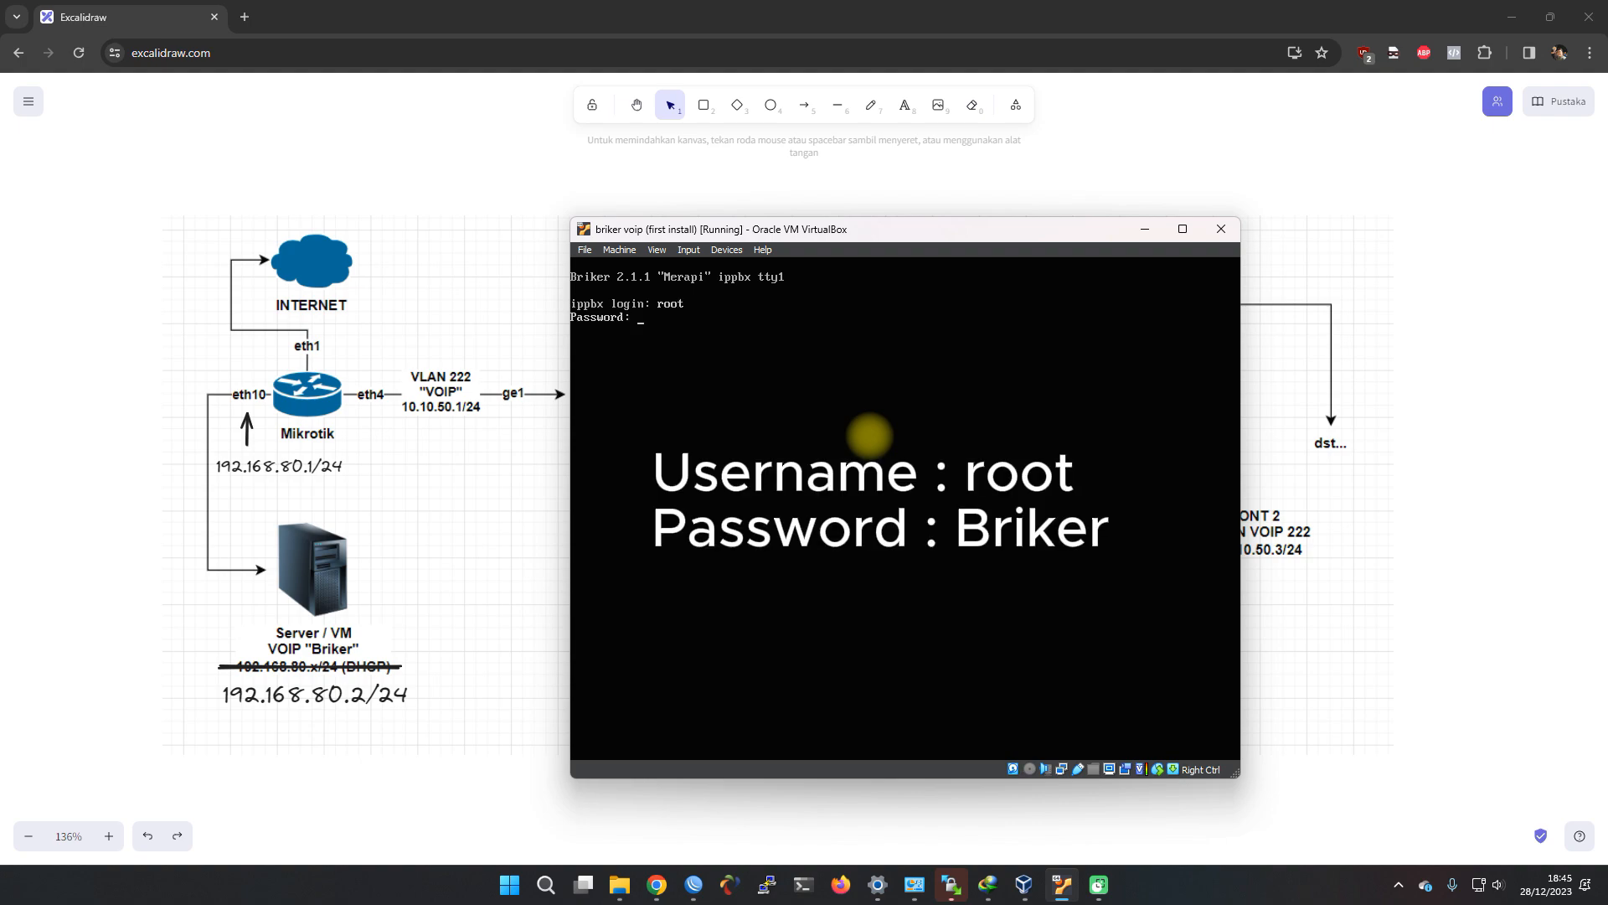
key(Return)
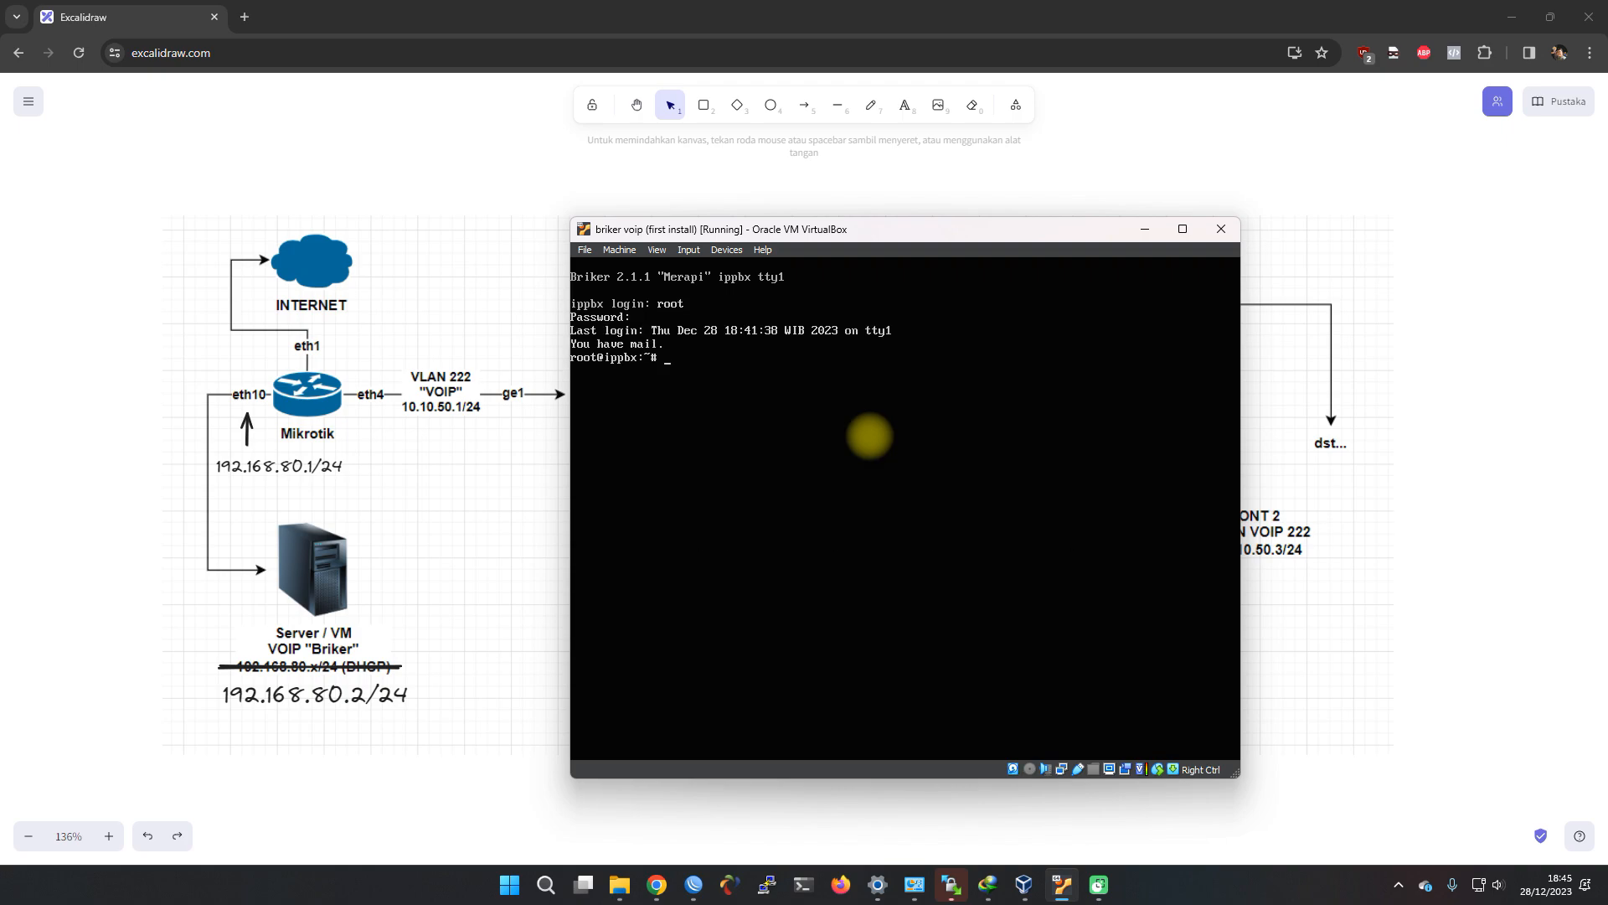
text(ip address)
key(Return)
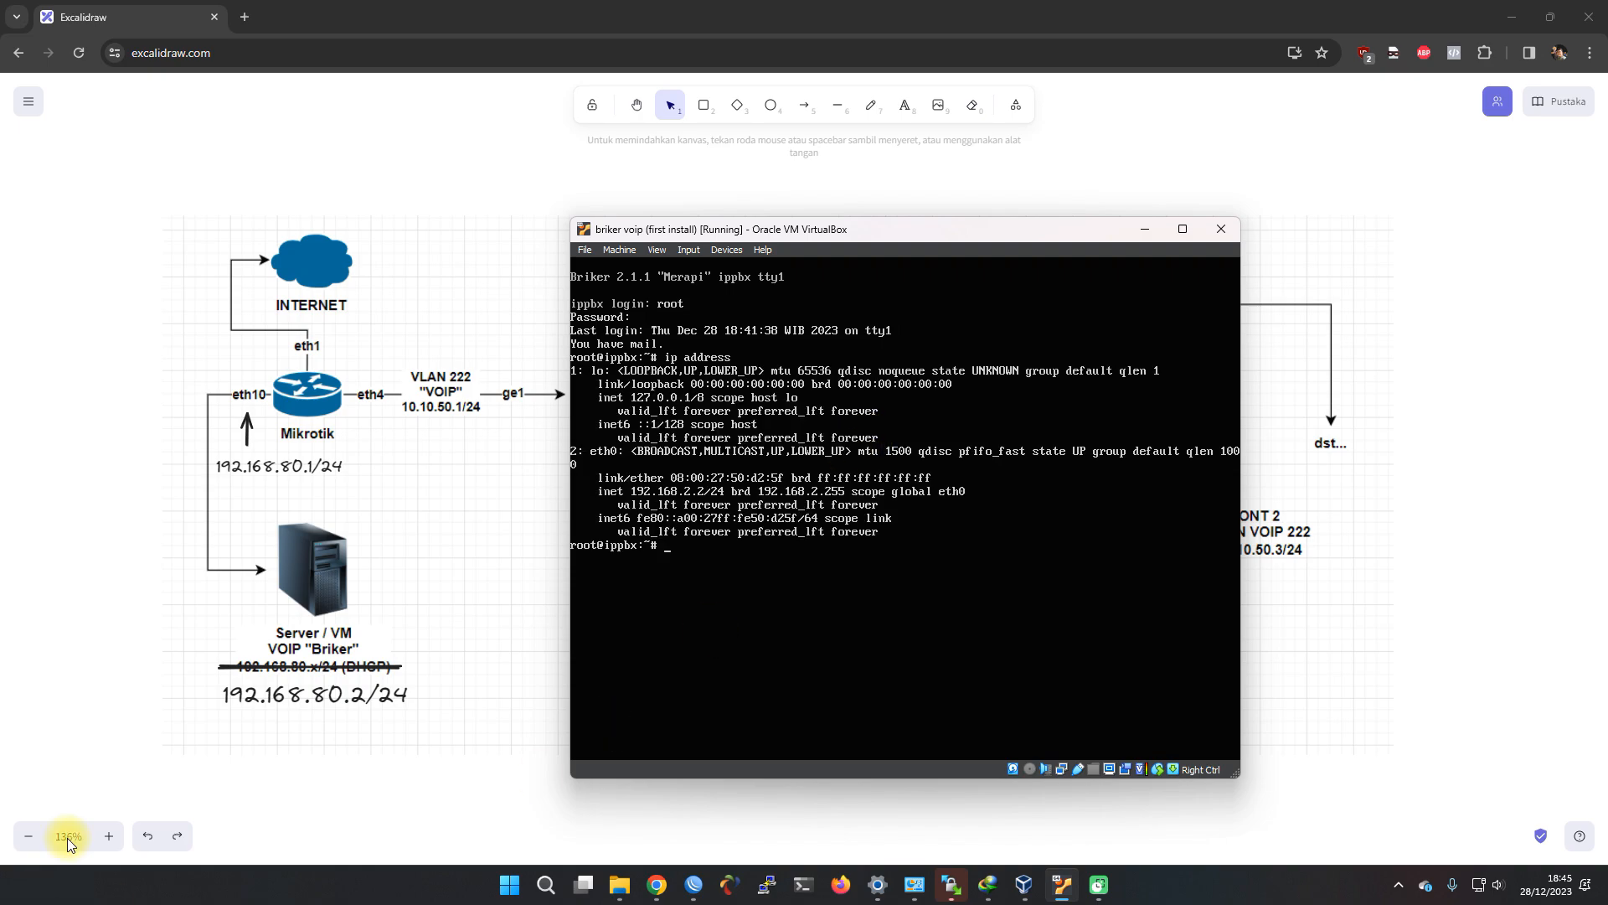
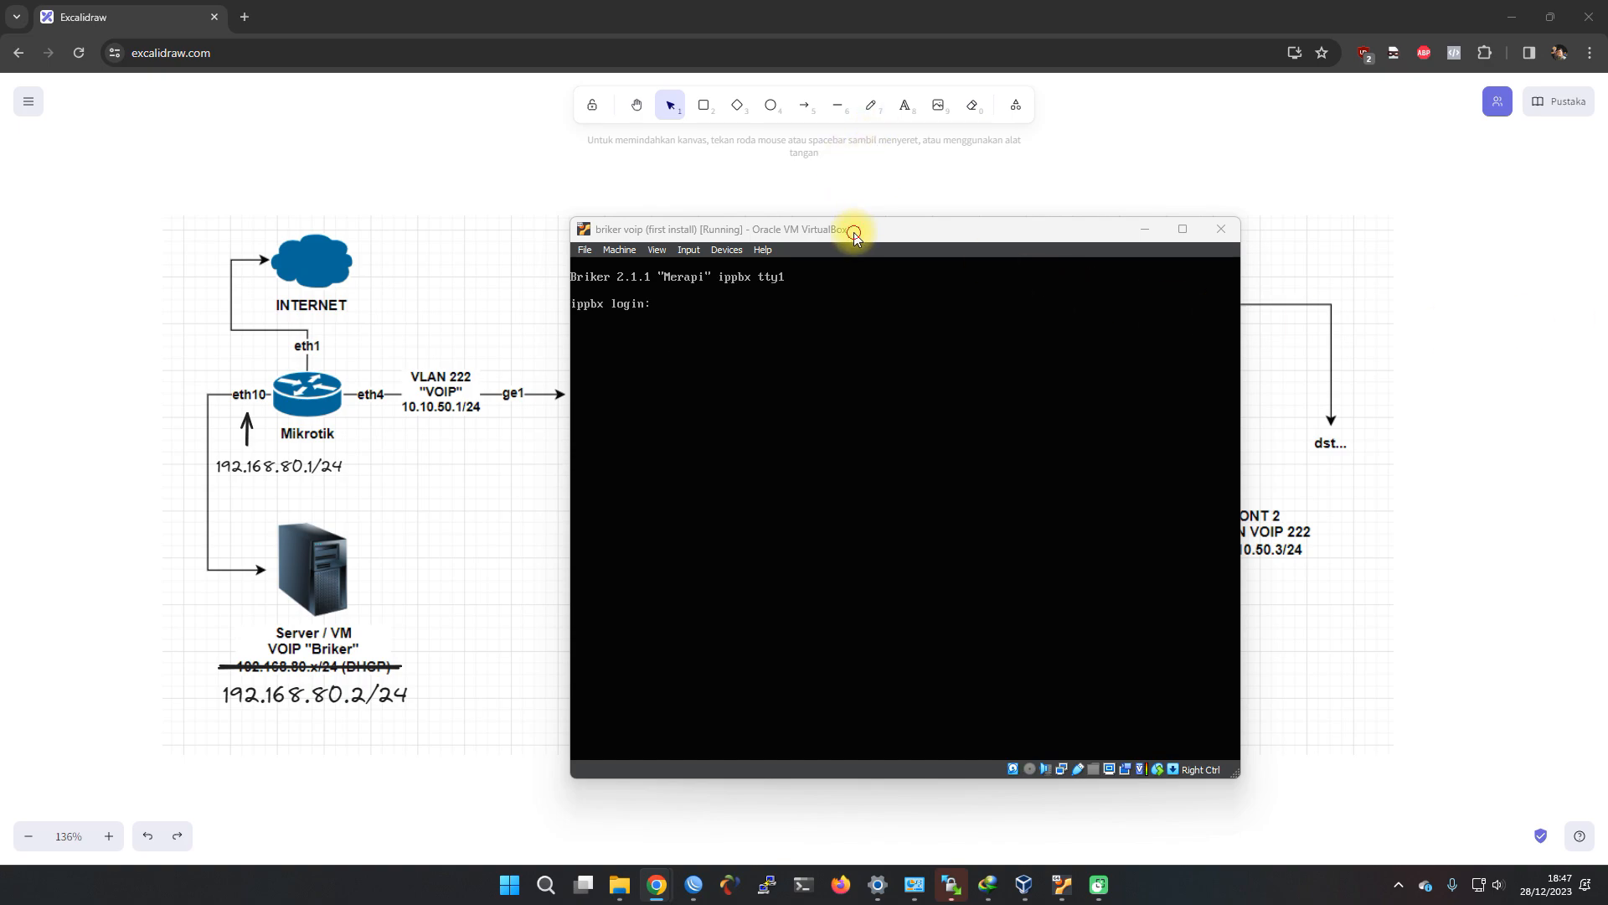
Log in to the ippbx VM console as root and run 'ip add', confirming eth0 at 192.168.80.2/24
click(805, 324)
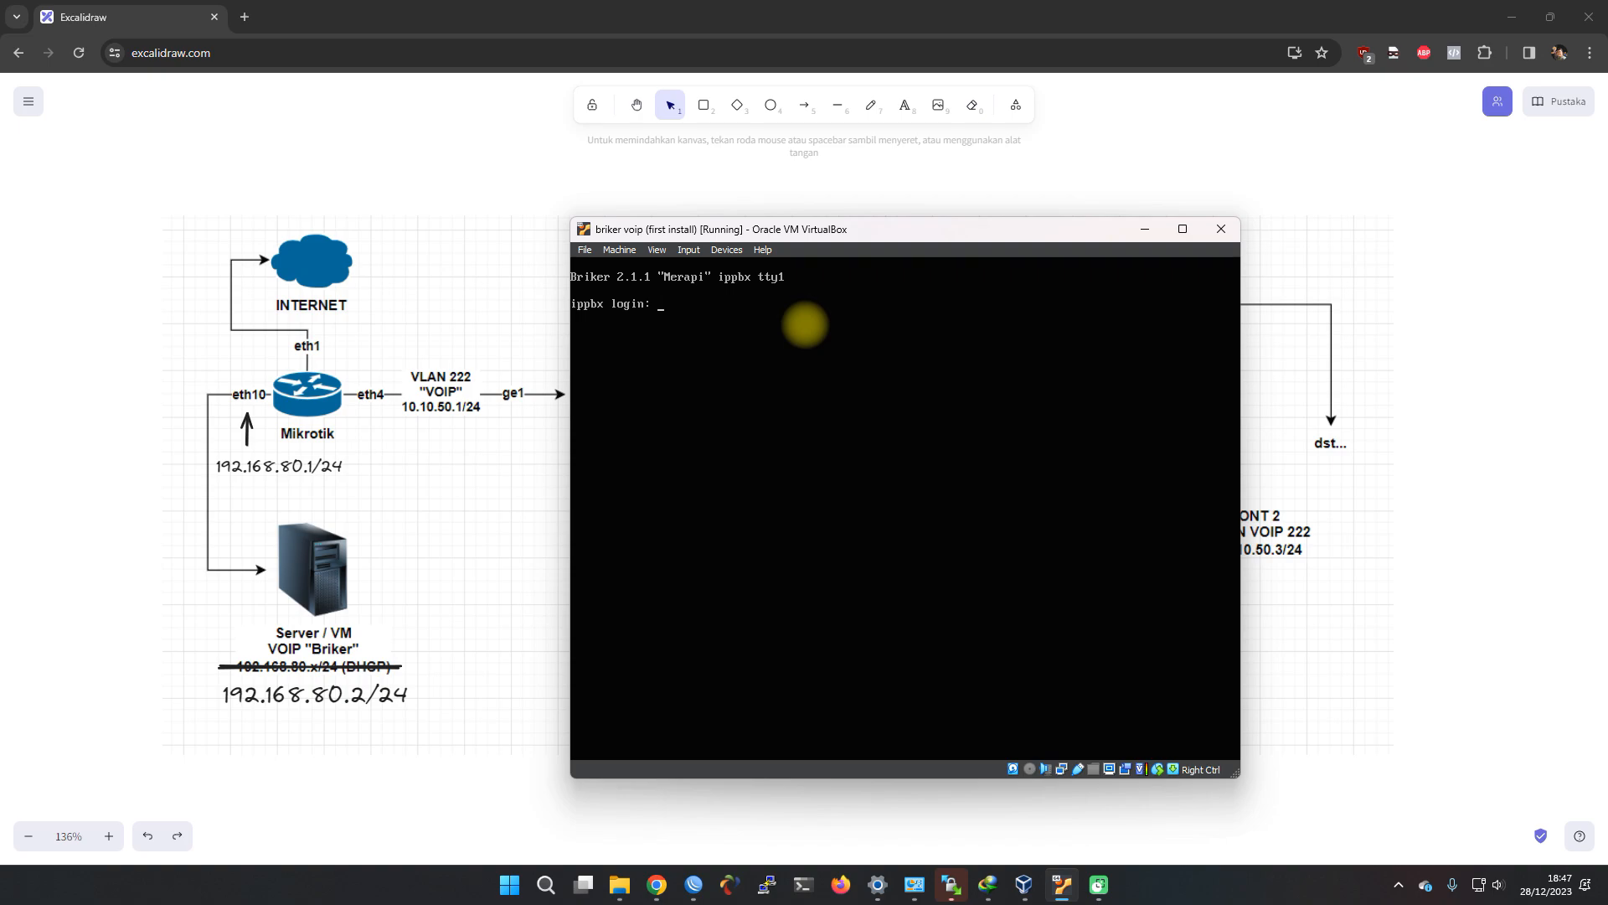
text(root)
key(Return)
key(Return)
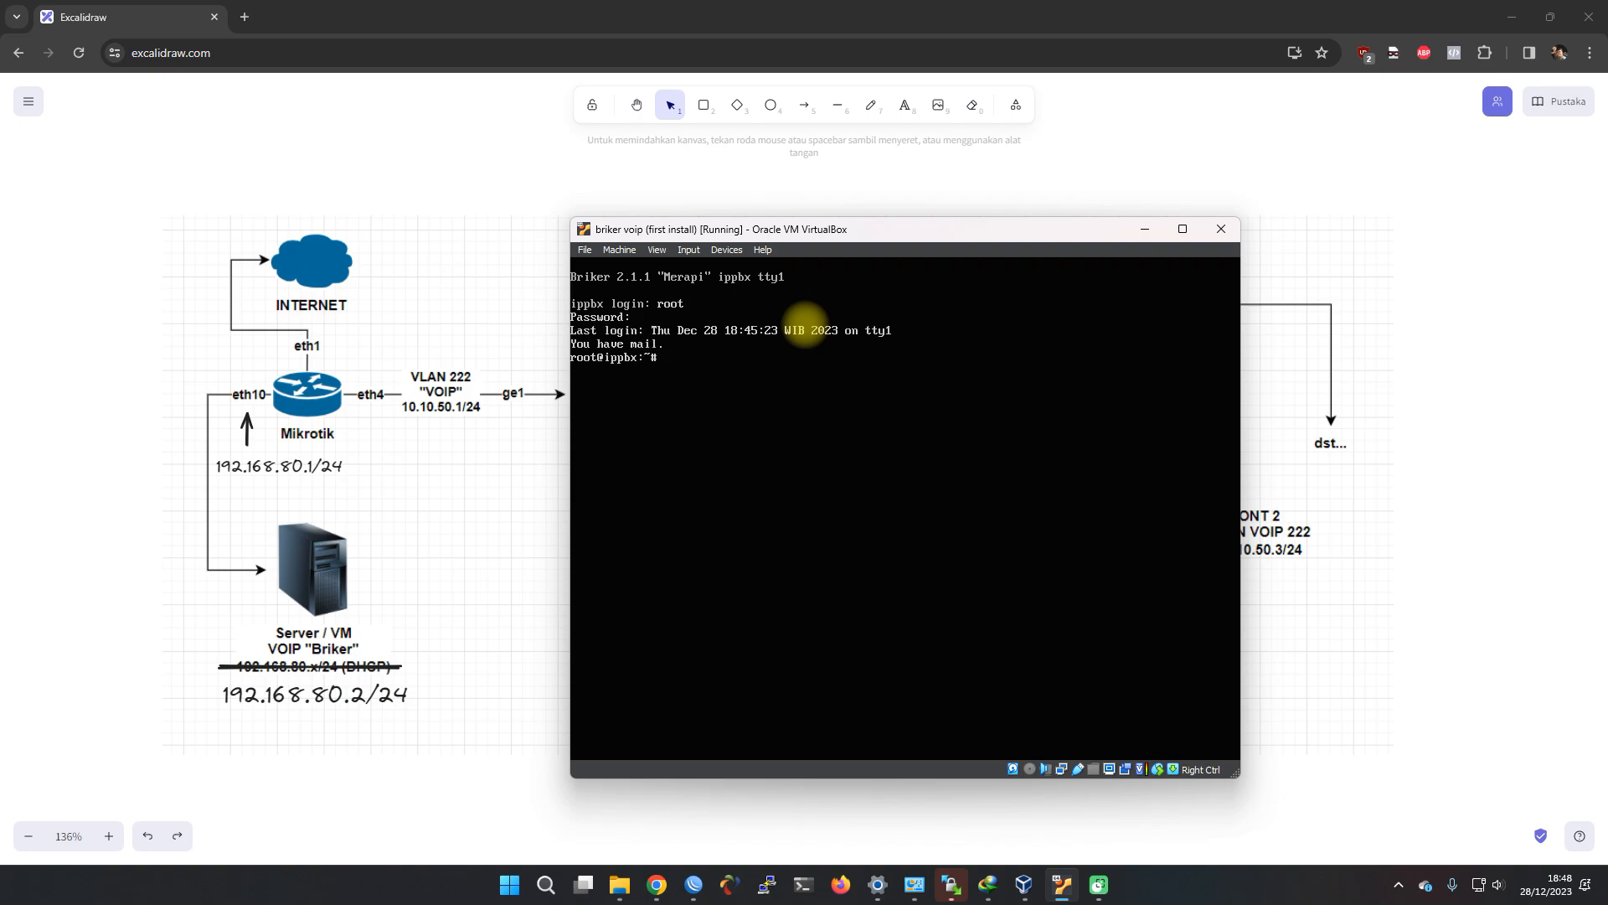
text(ip add)
key(Return)
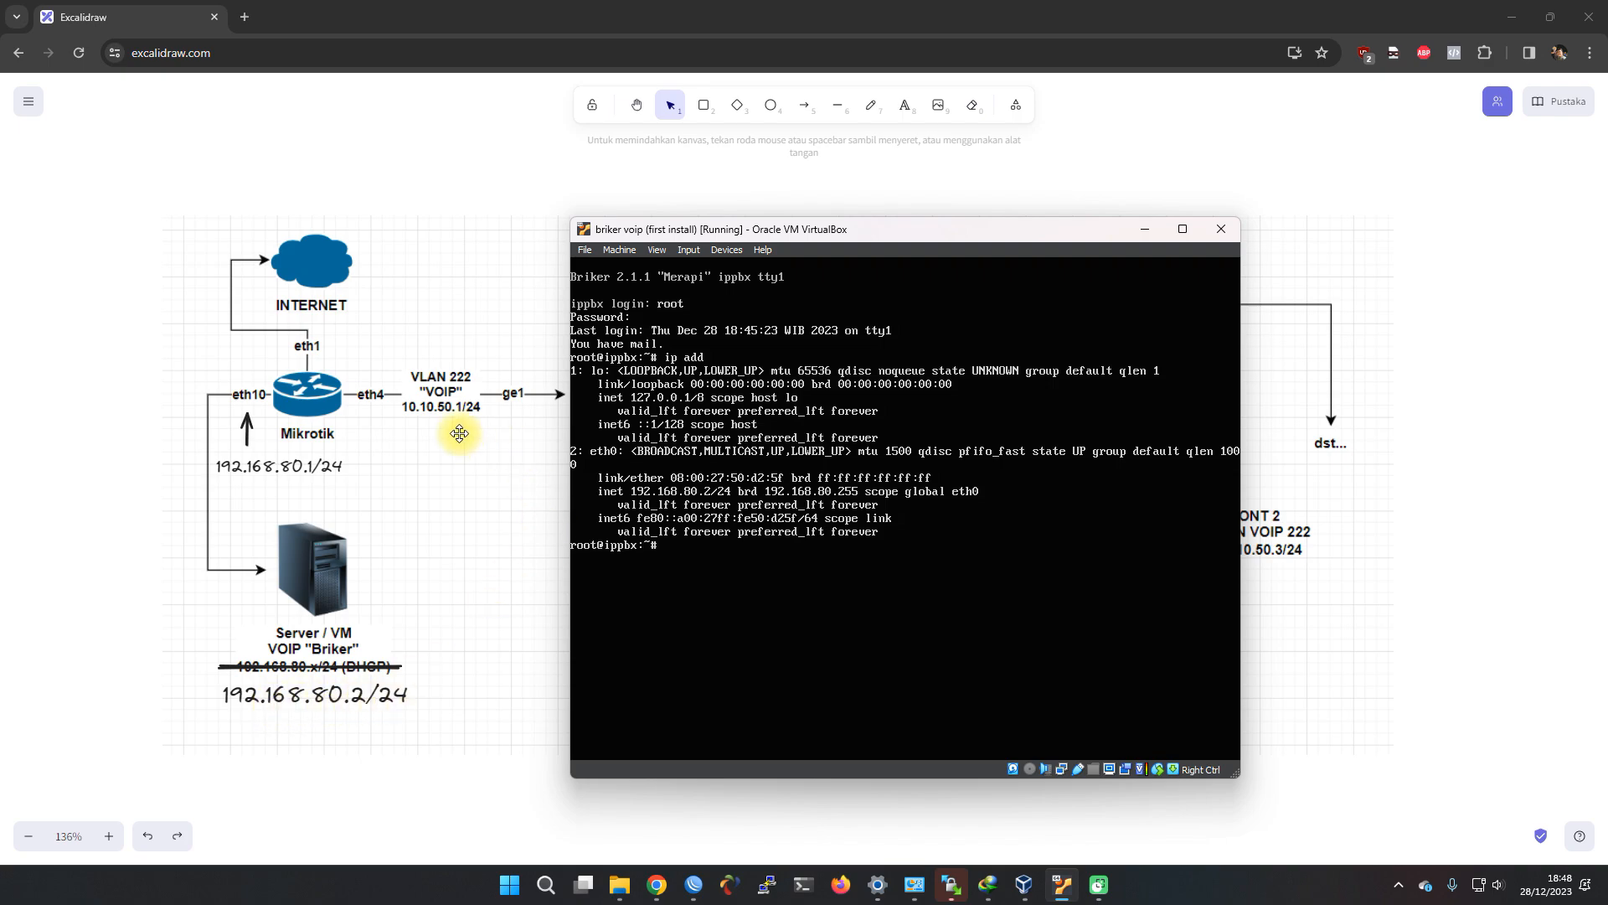
click(249, 17)
Load 192.168.80.2 in a new tab and proceed past the certificate warning
click(250, 16)
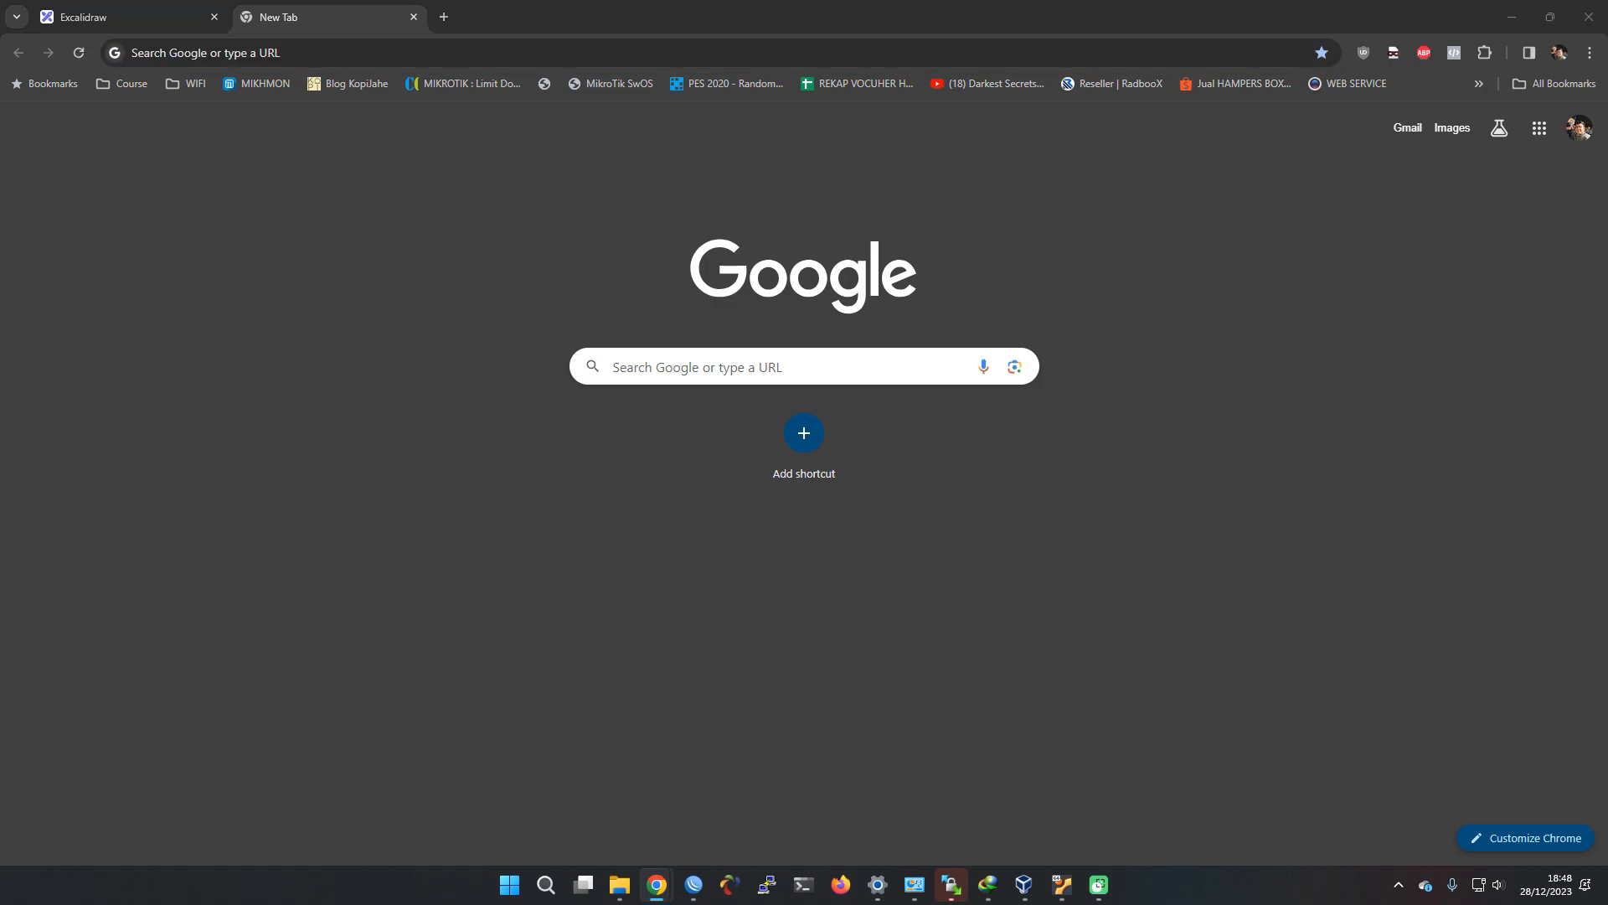
click(882, 50)
text(192.1)
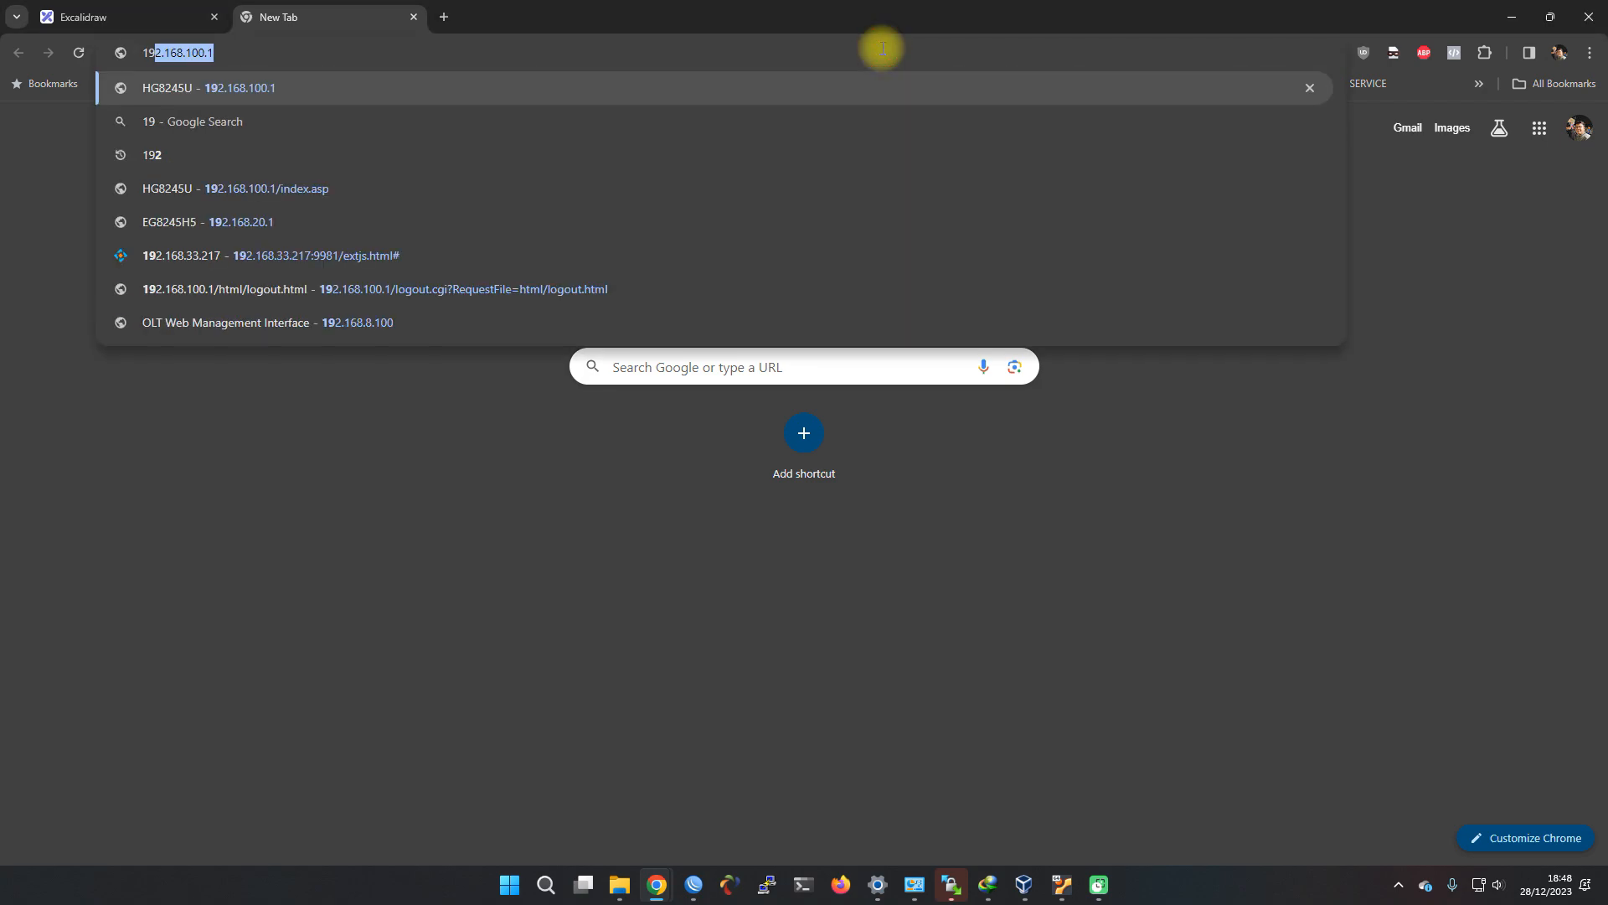
text(68.80.2)
key(Return)
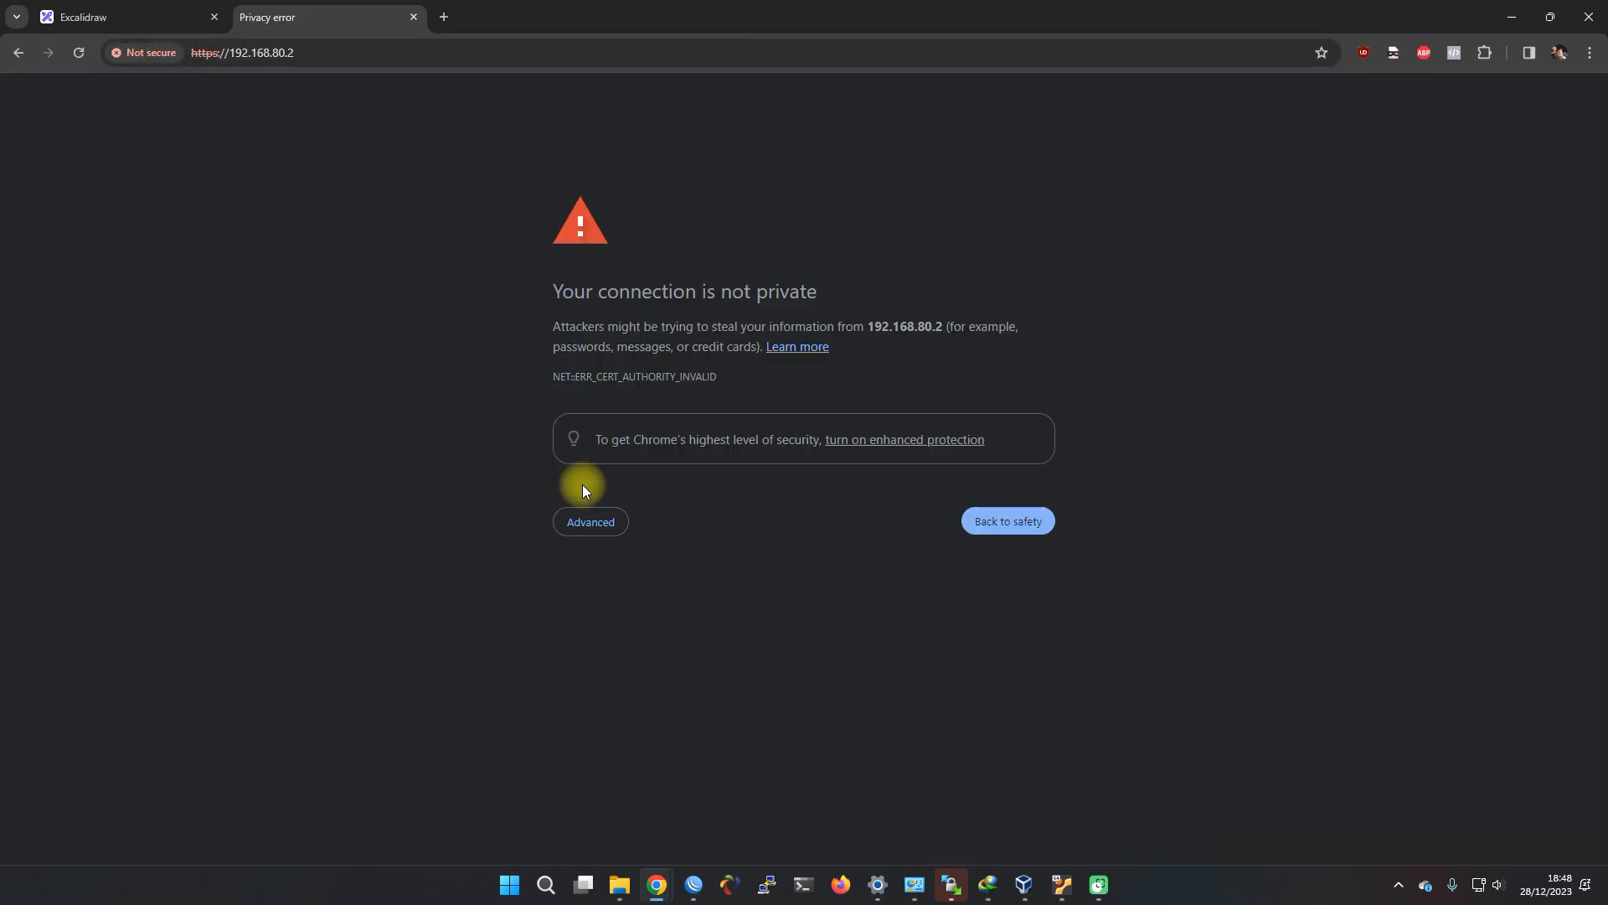
click(588, 522)
click(642, 650)
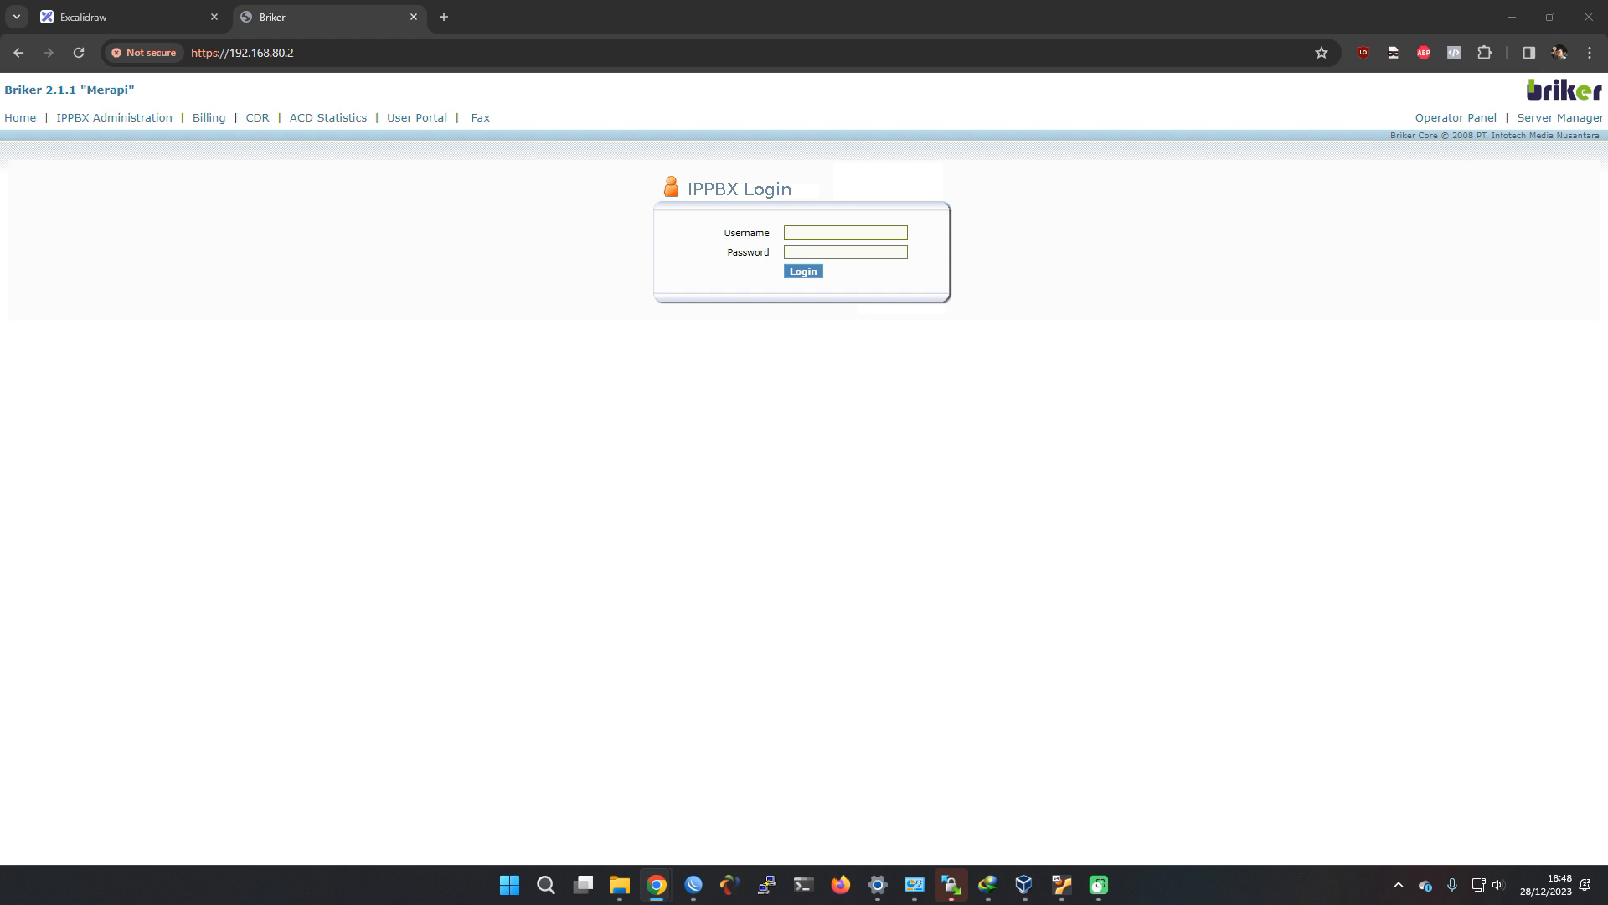
Sign in as administrator with the admin password
click(821, 231)
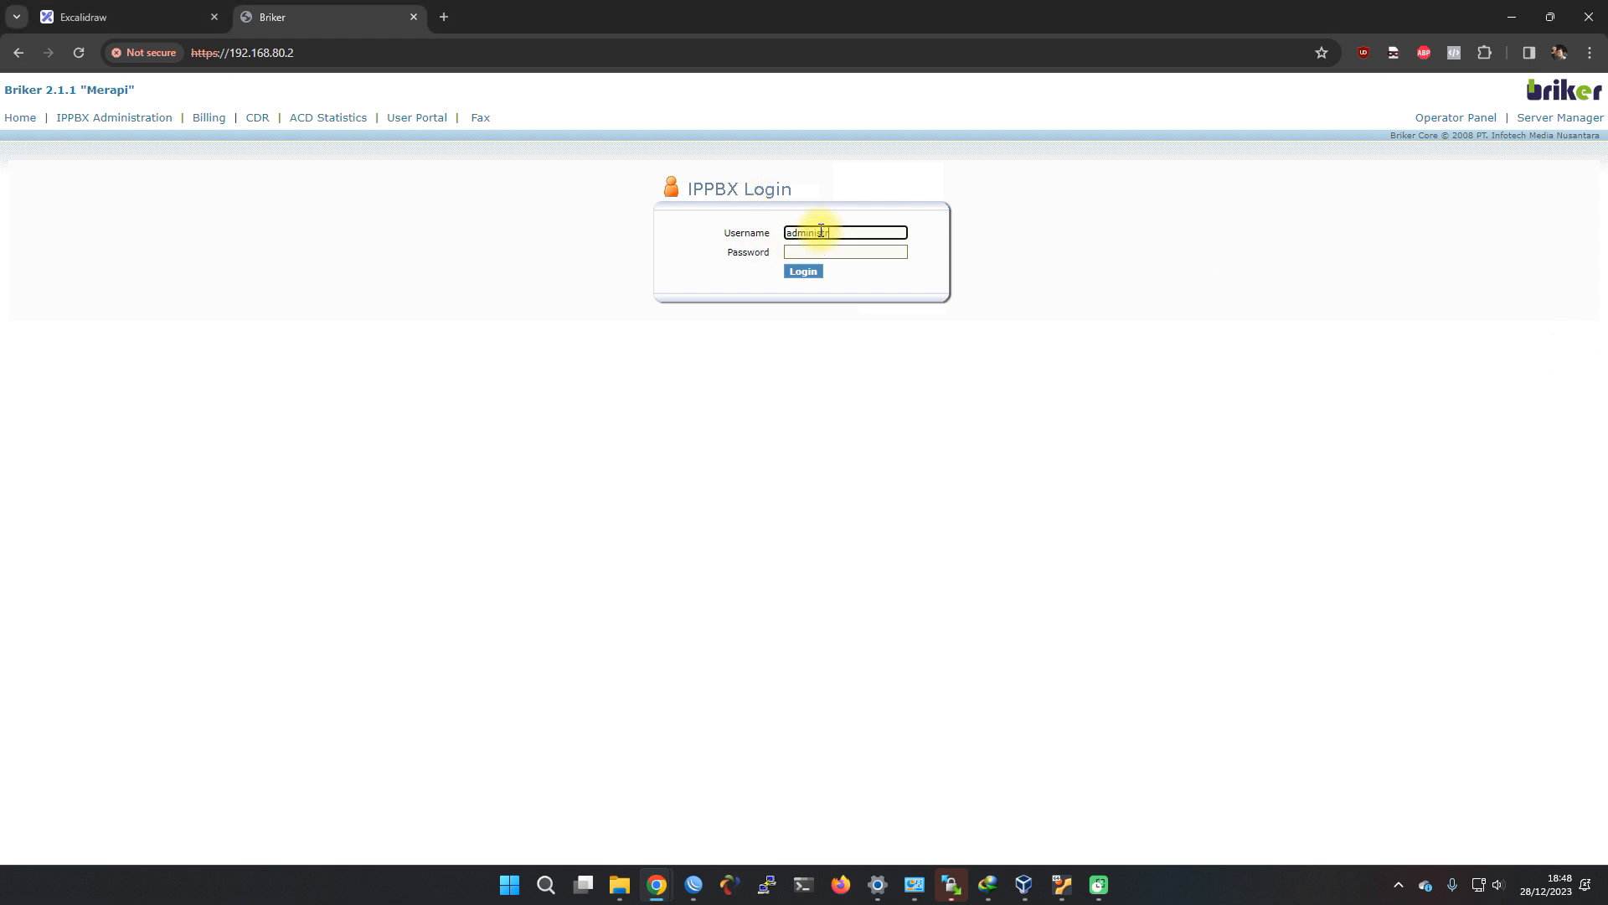
text(administraot)
key(Tab)
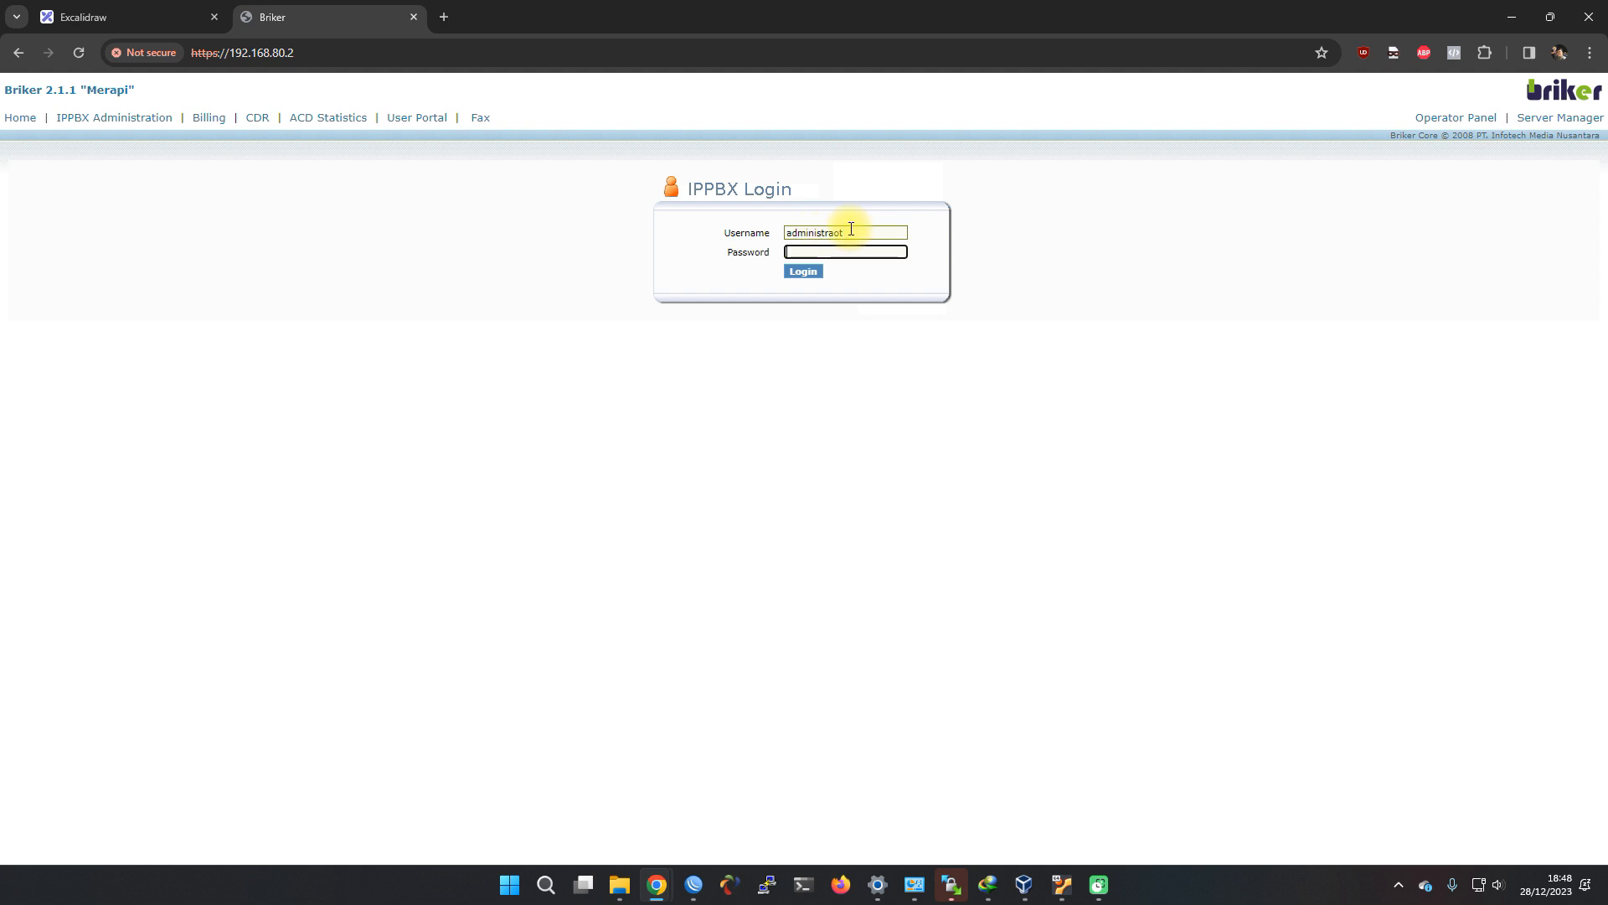
click(865, 229)
key(Tab)
text(Briker)
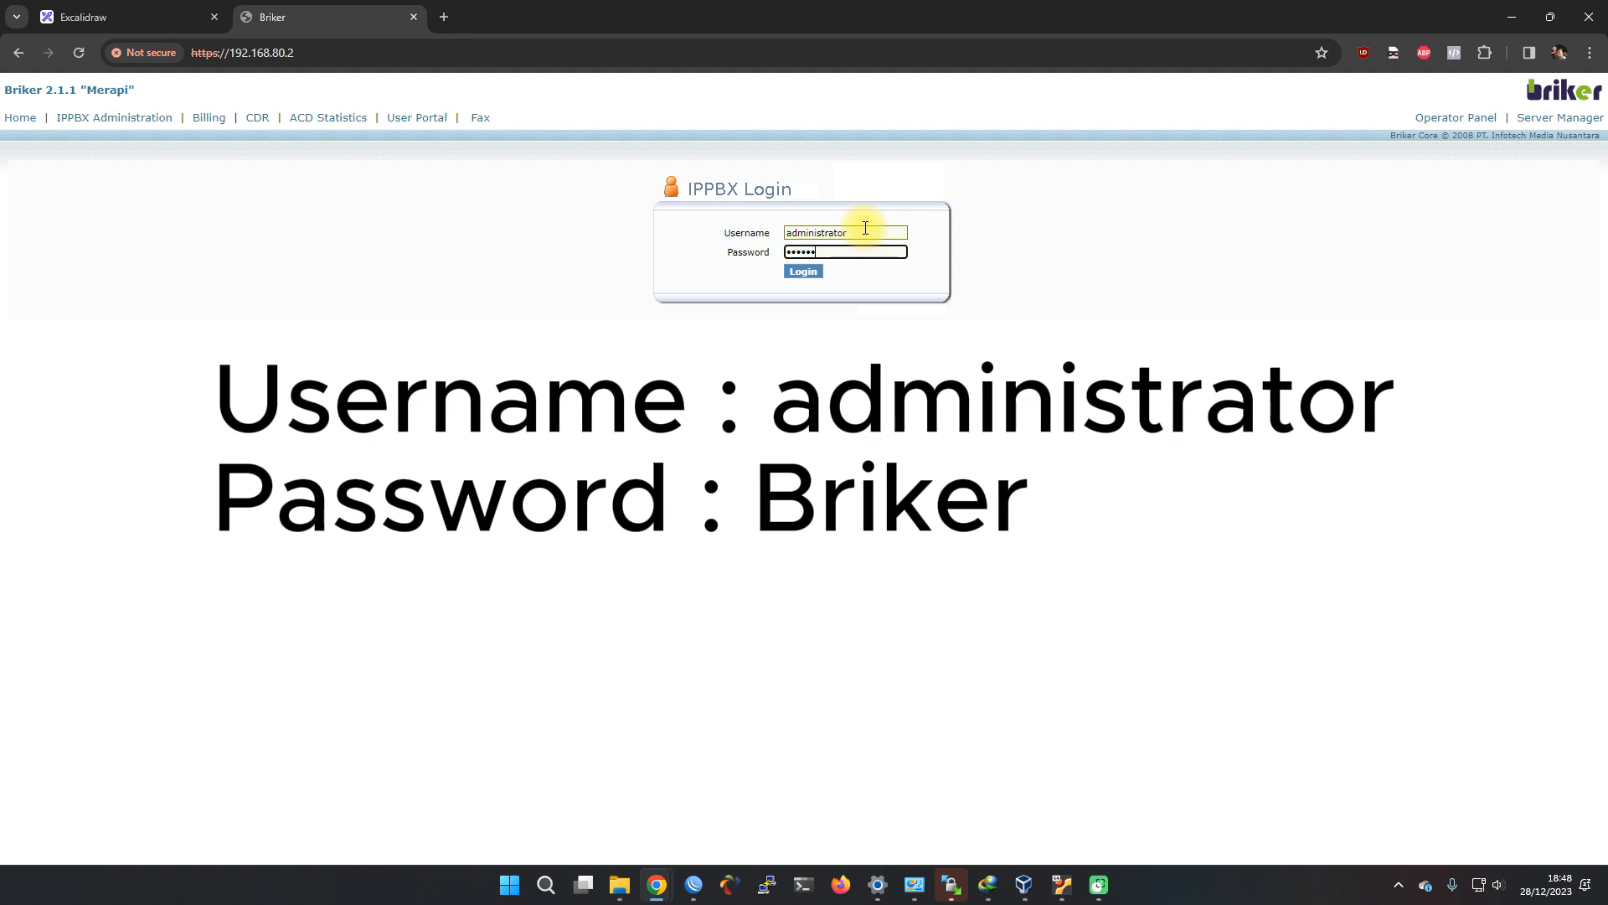
key(Return)
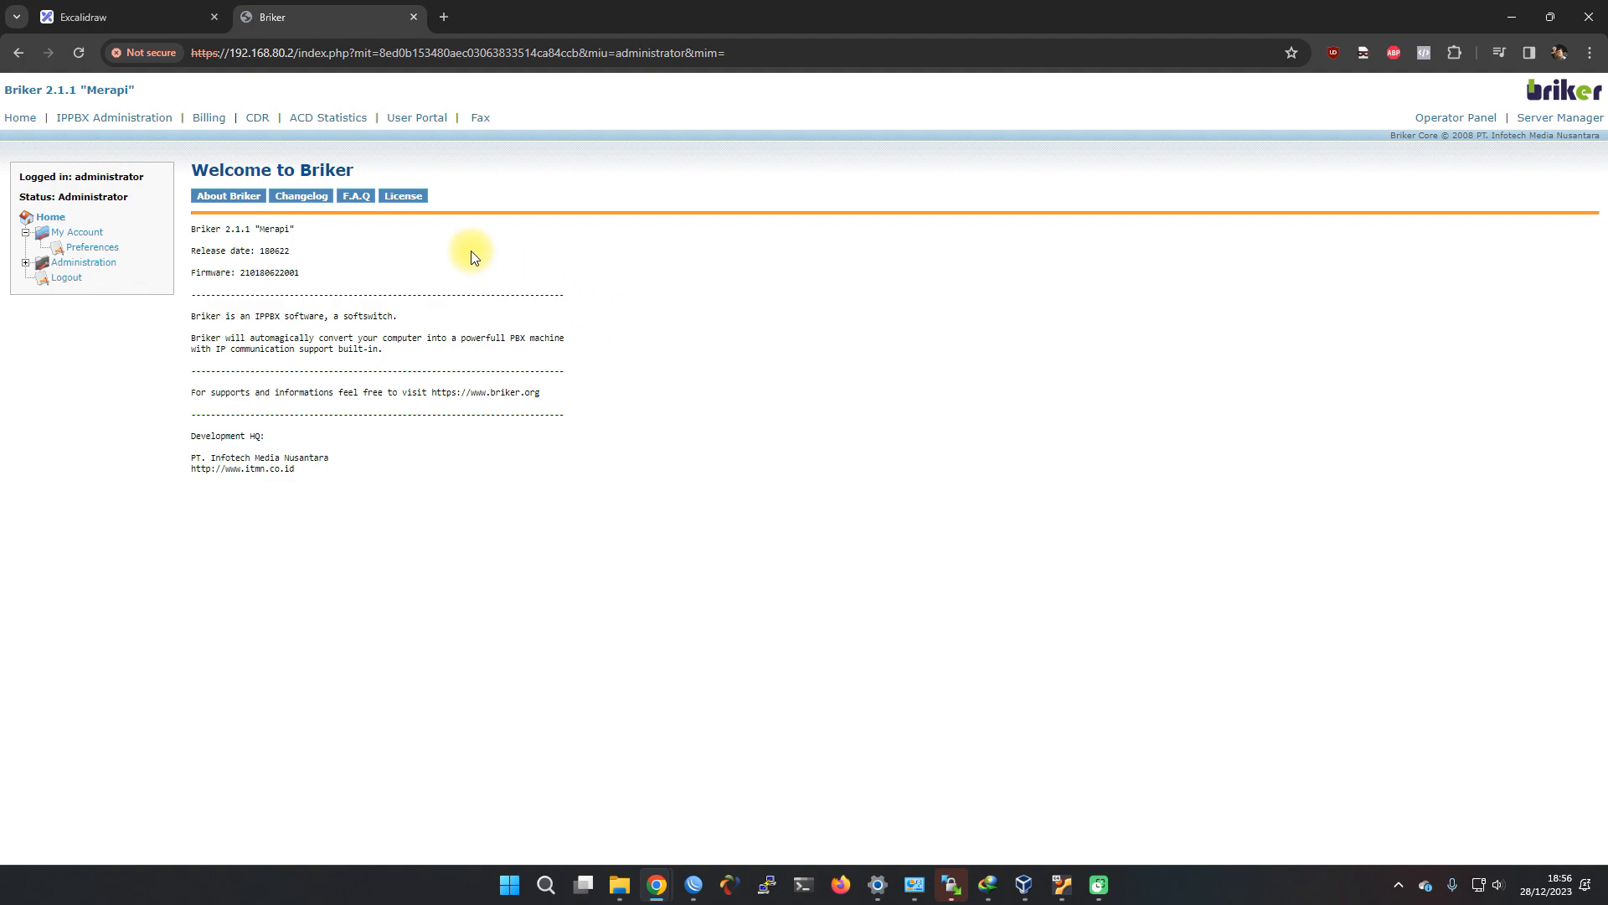
Review the planned extension table, then open the IPPBX Administration status page
click(159, 17)
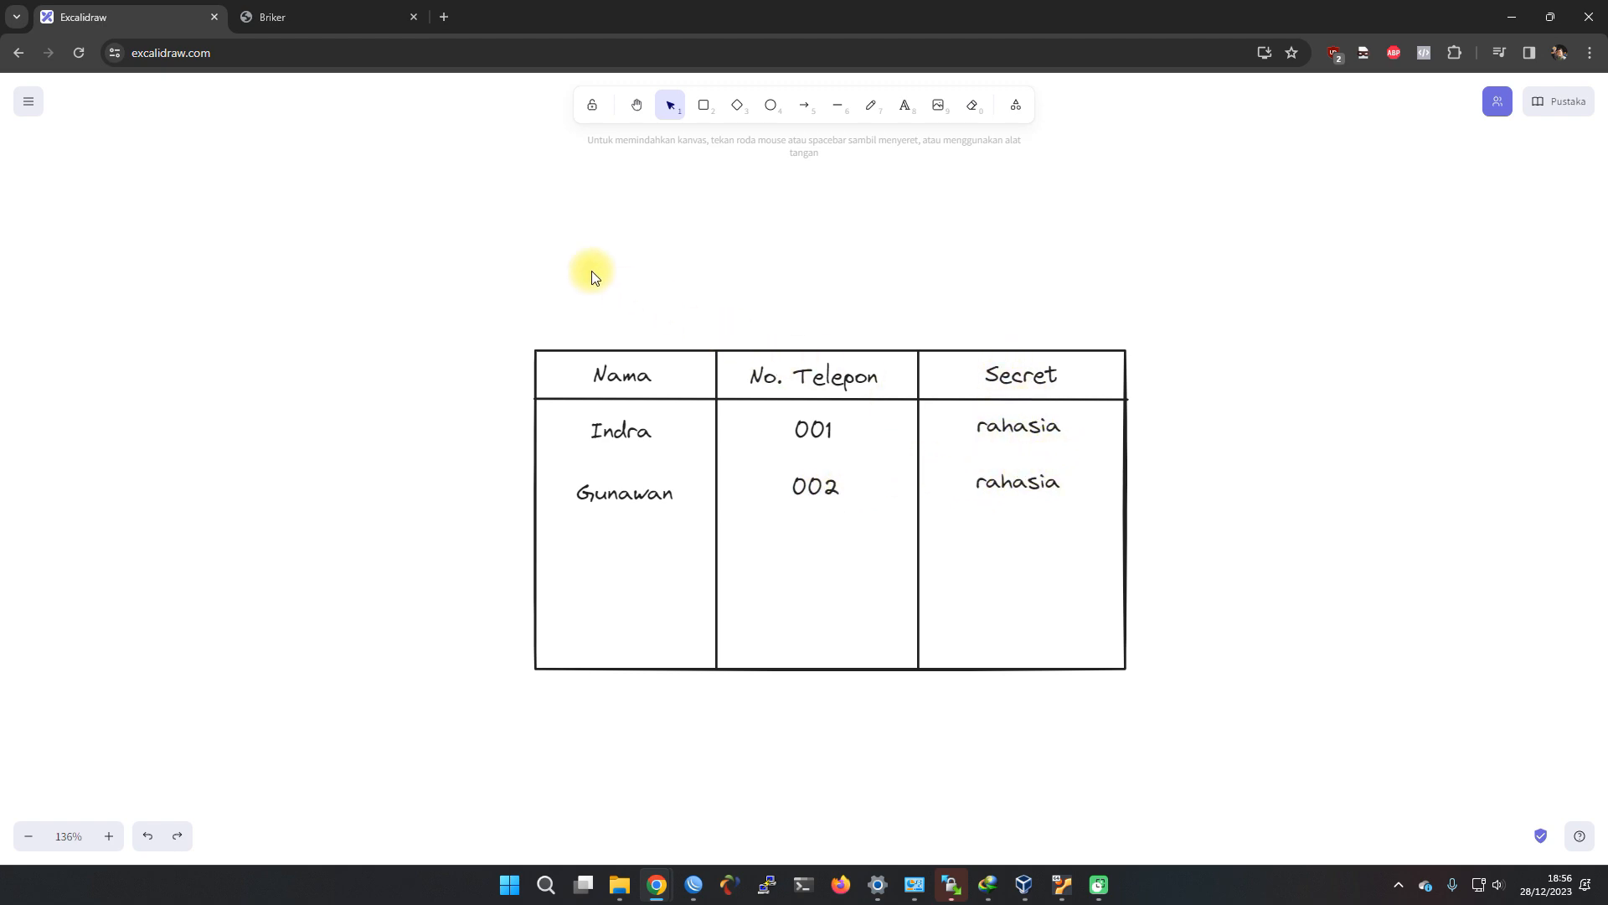
click(330, 14)
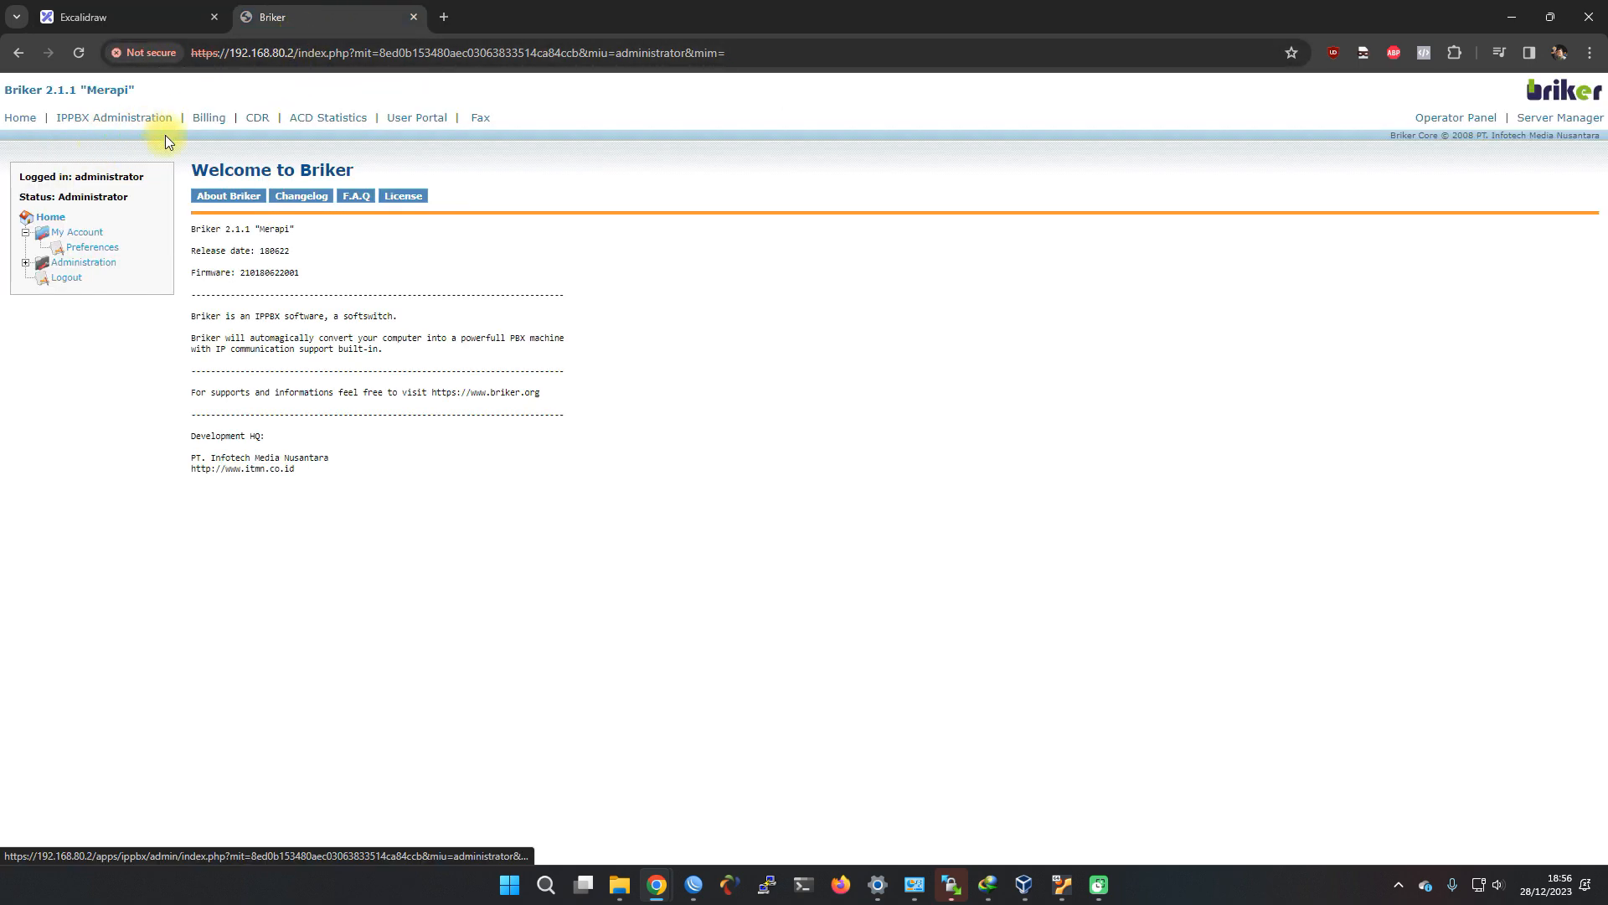
click(114, 120)
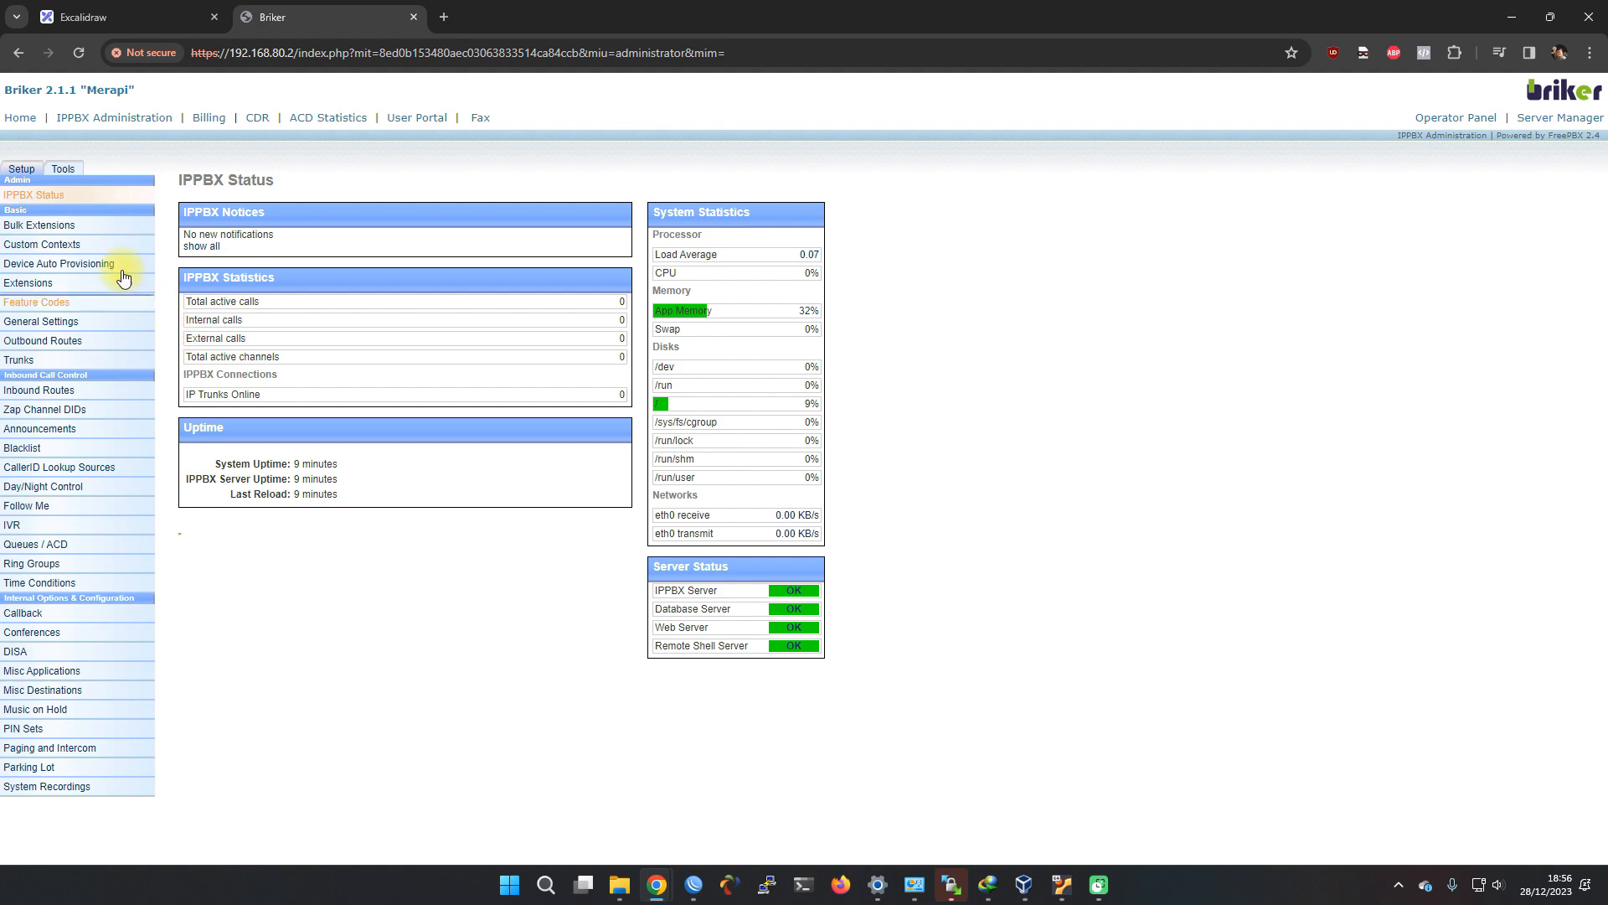
Start a new extension with Generic SIP Device as the device type
click(30, 283)
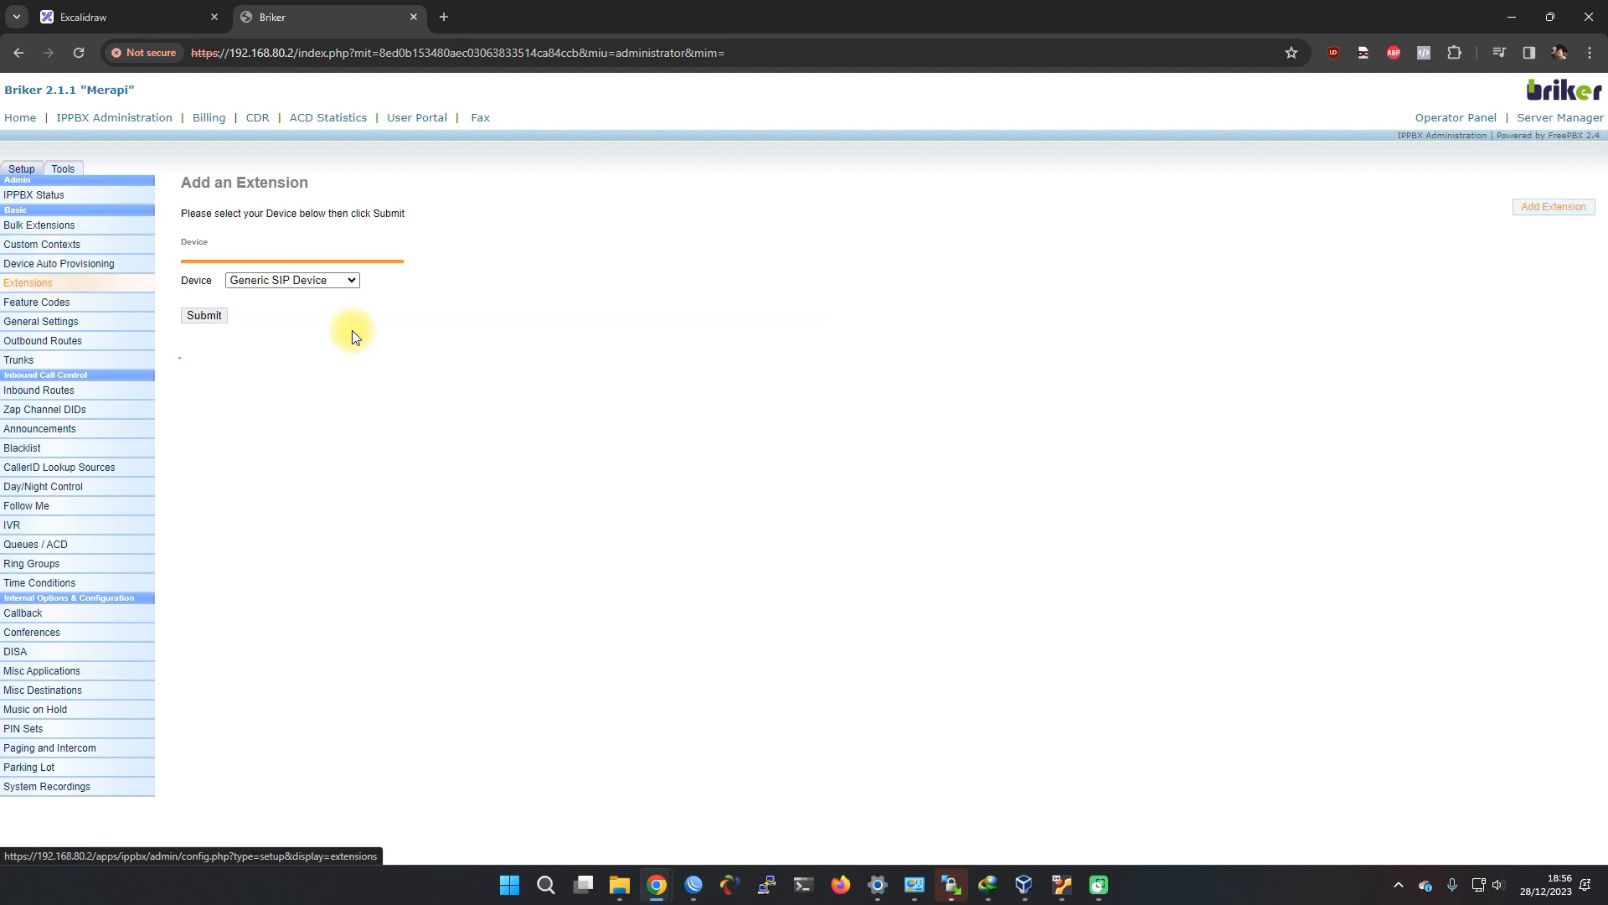
click(263, 280)
click(246, 282)
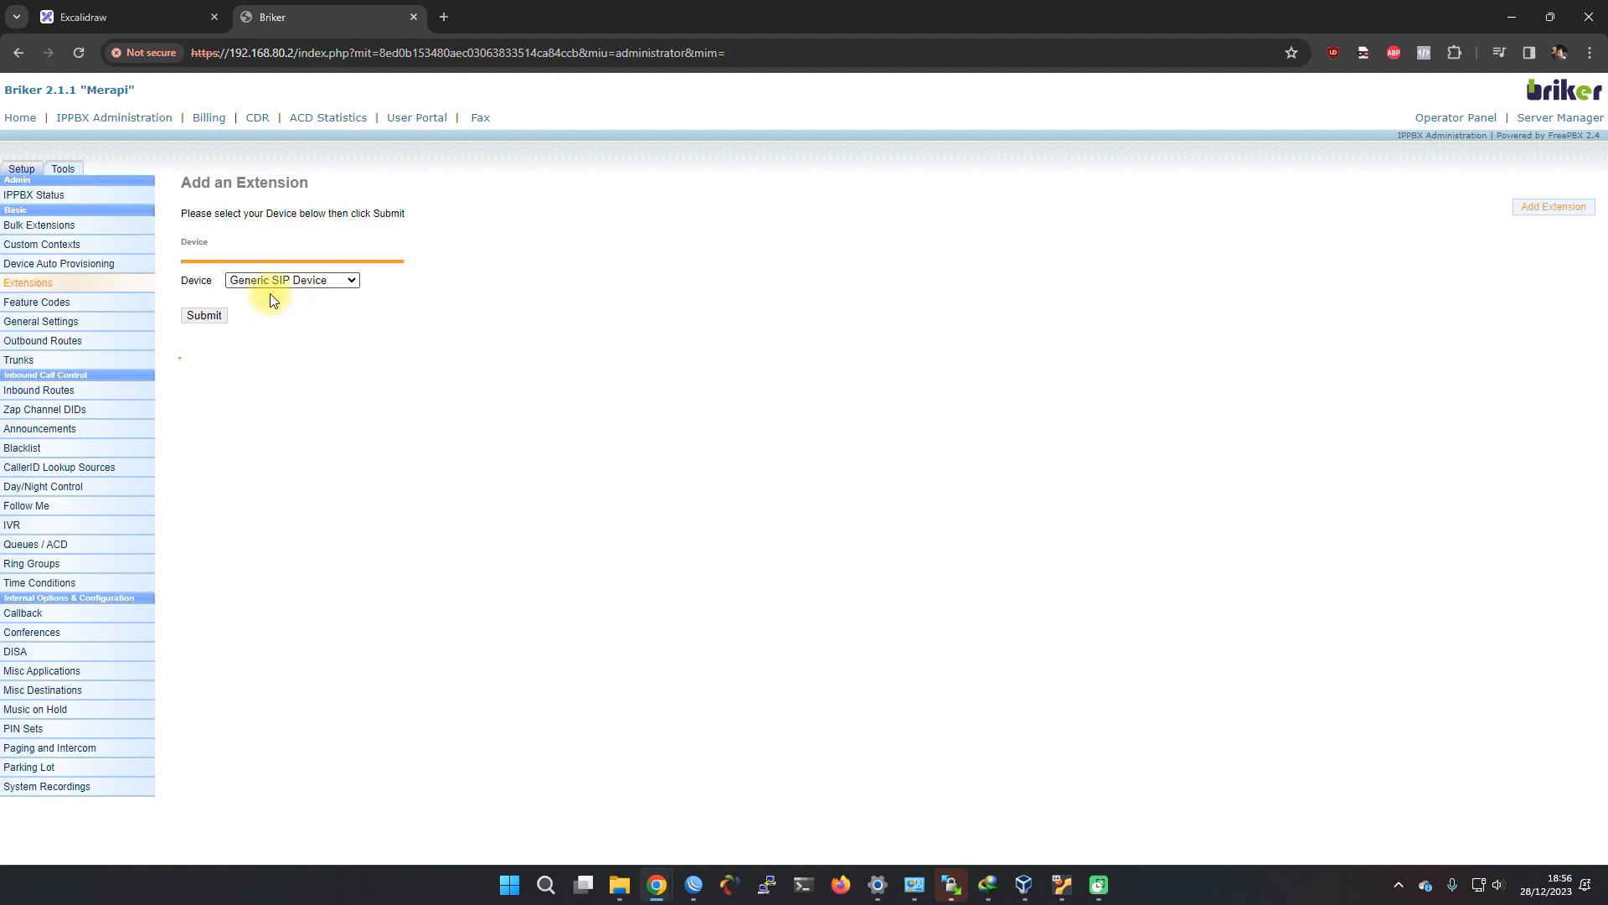
click(209, 321)
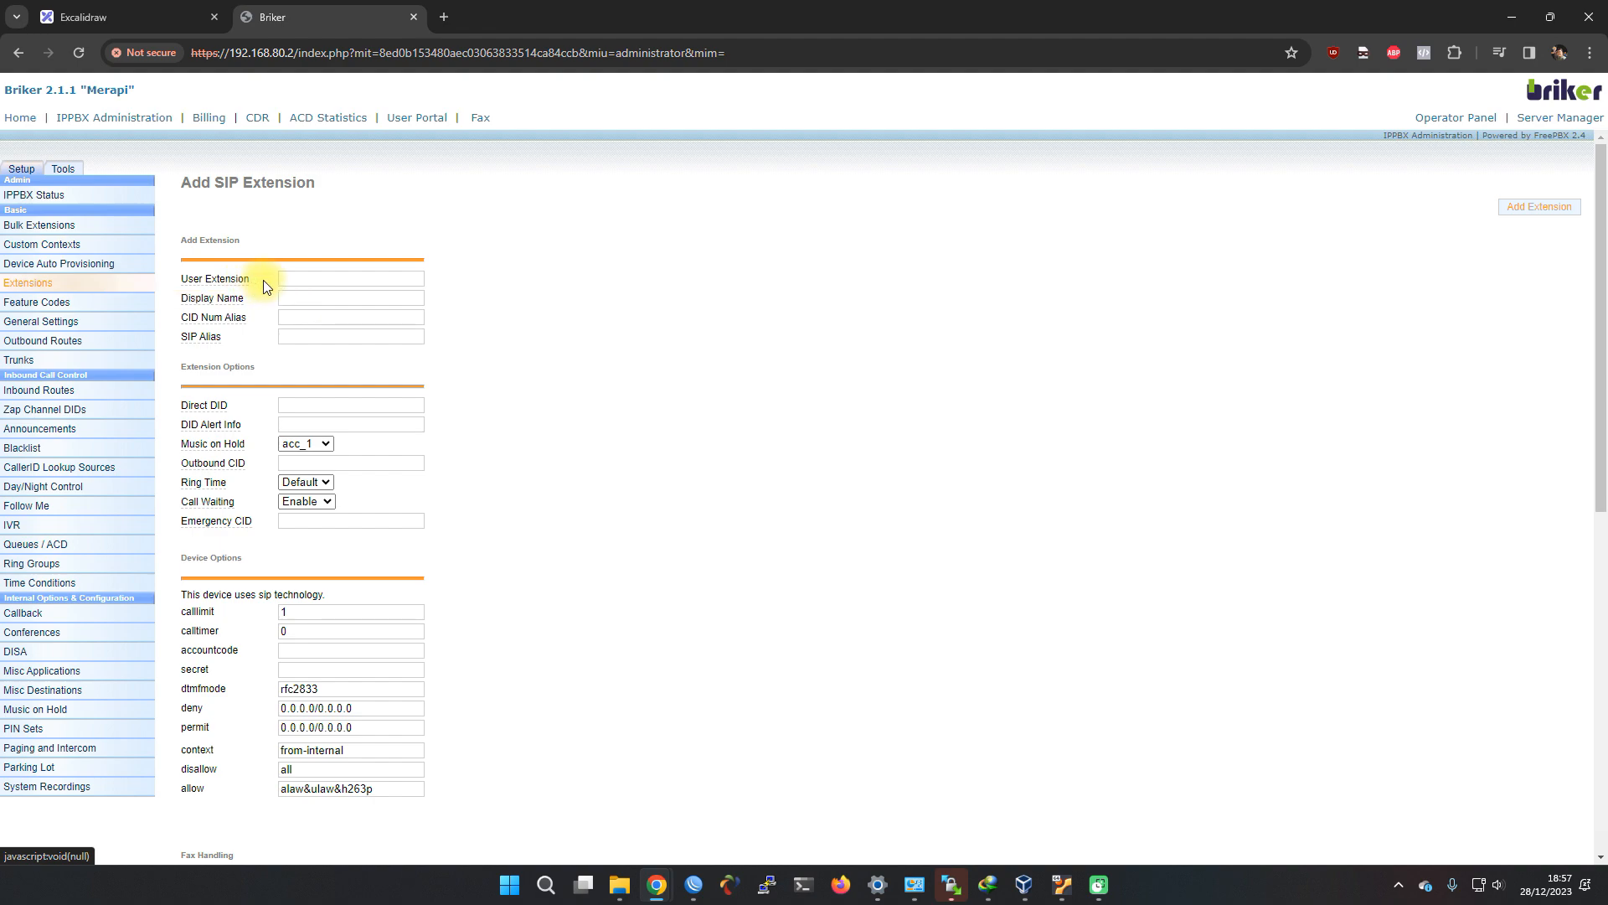
Enter extension number 001 and the first user's display name
drag(263, 280, 205, 282)
click(308, 280)
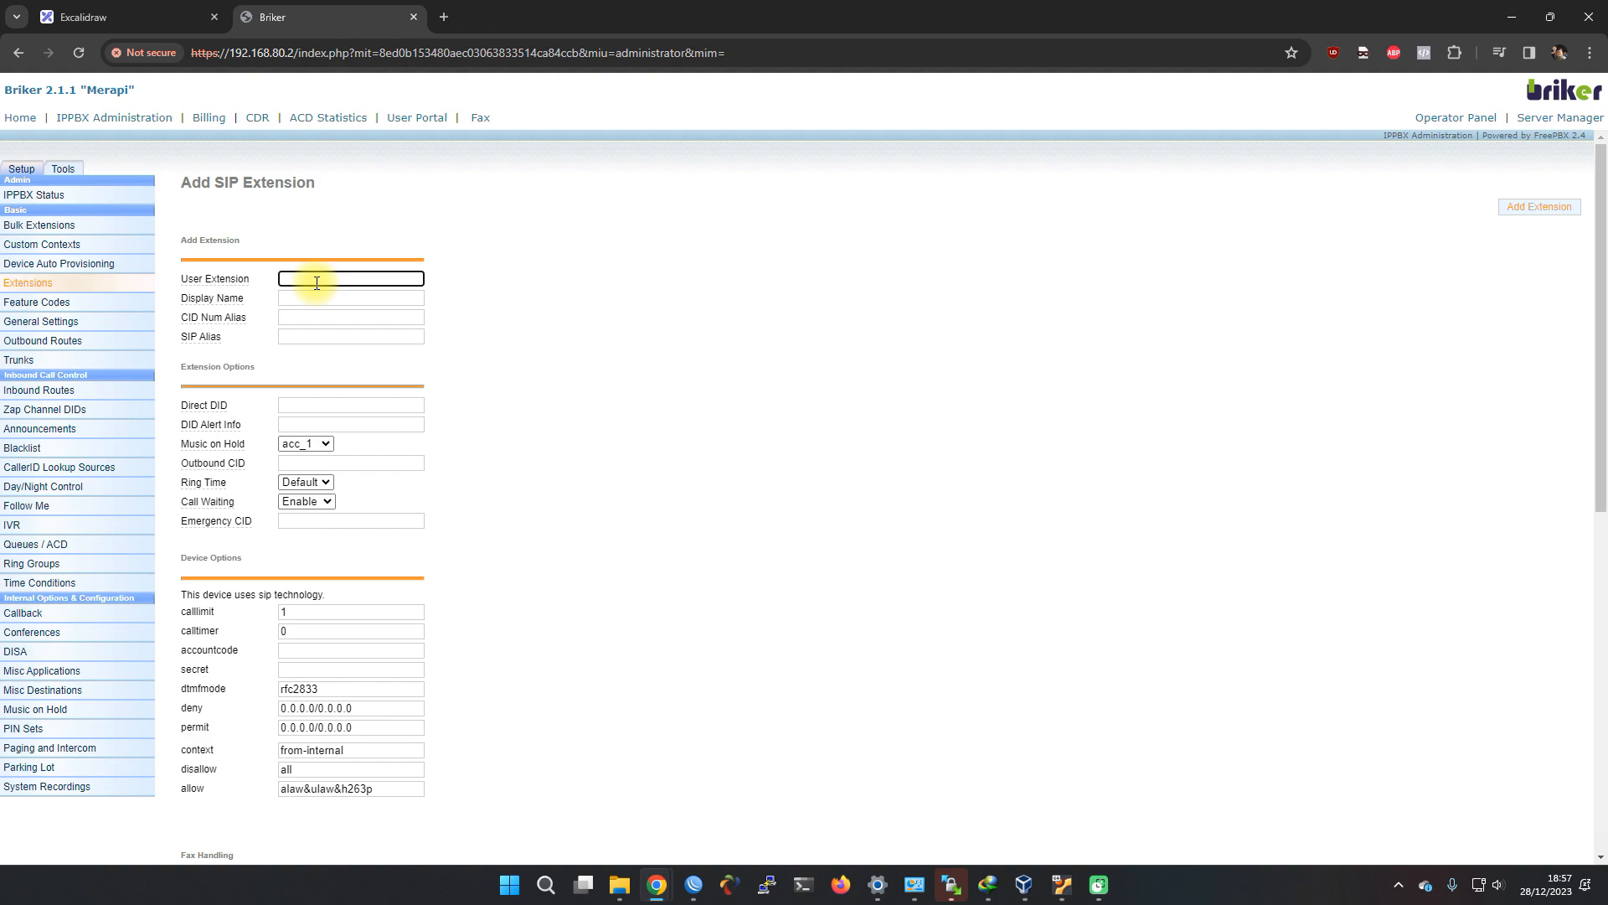
text(001)
click(314, 297)
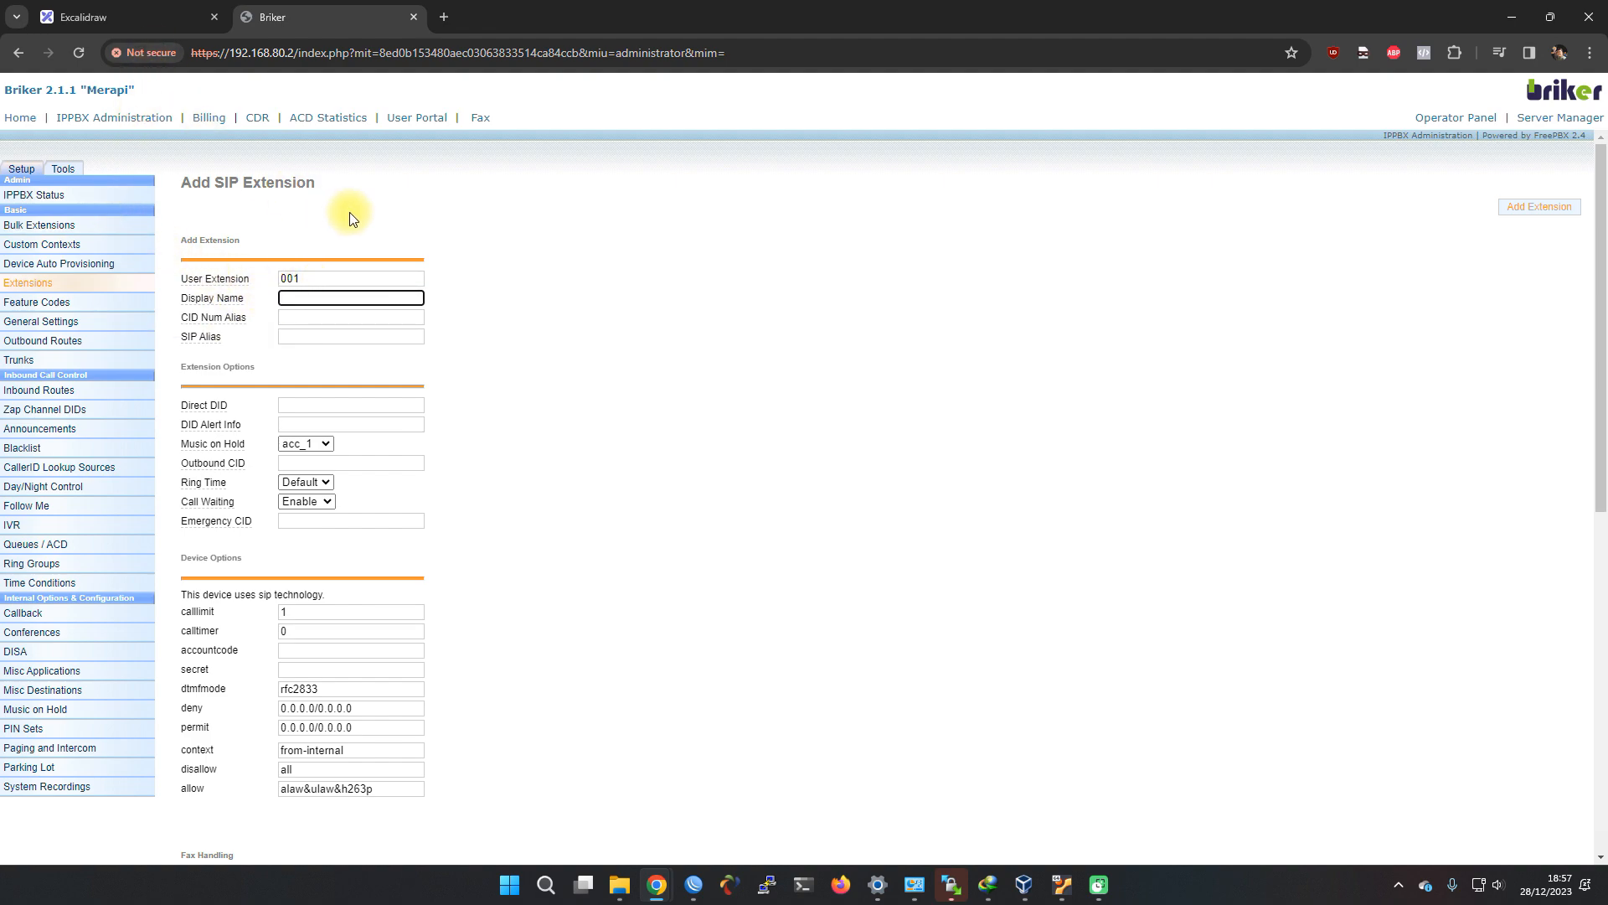
text(Indra)
Set account code 001, enter the planned secret from the table, and submit extension 001
scroll(256, 493, down, 1)
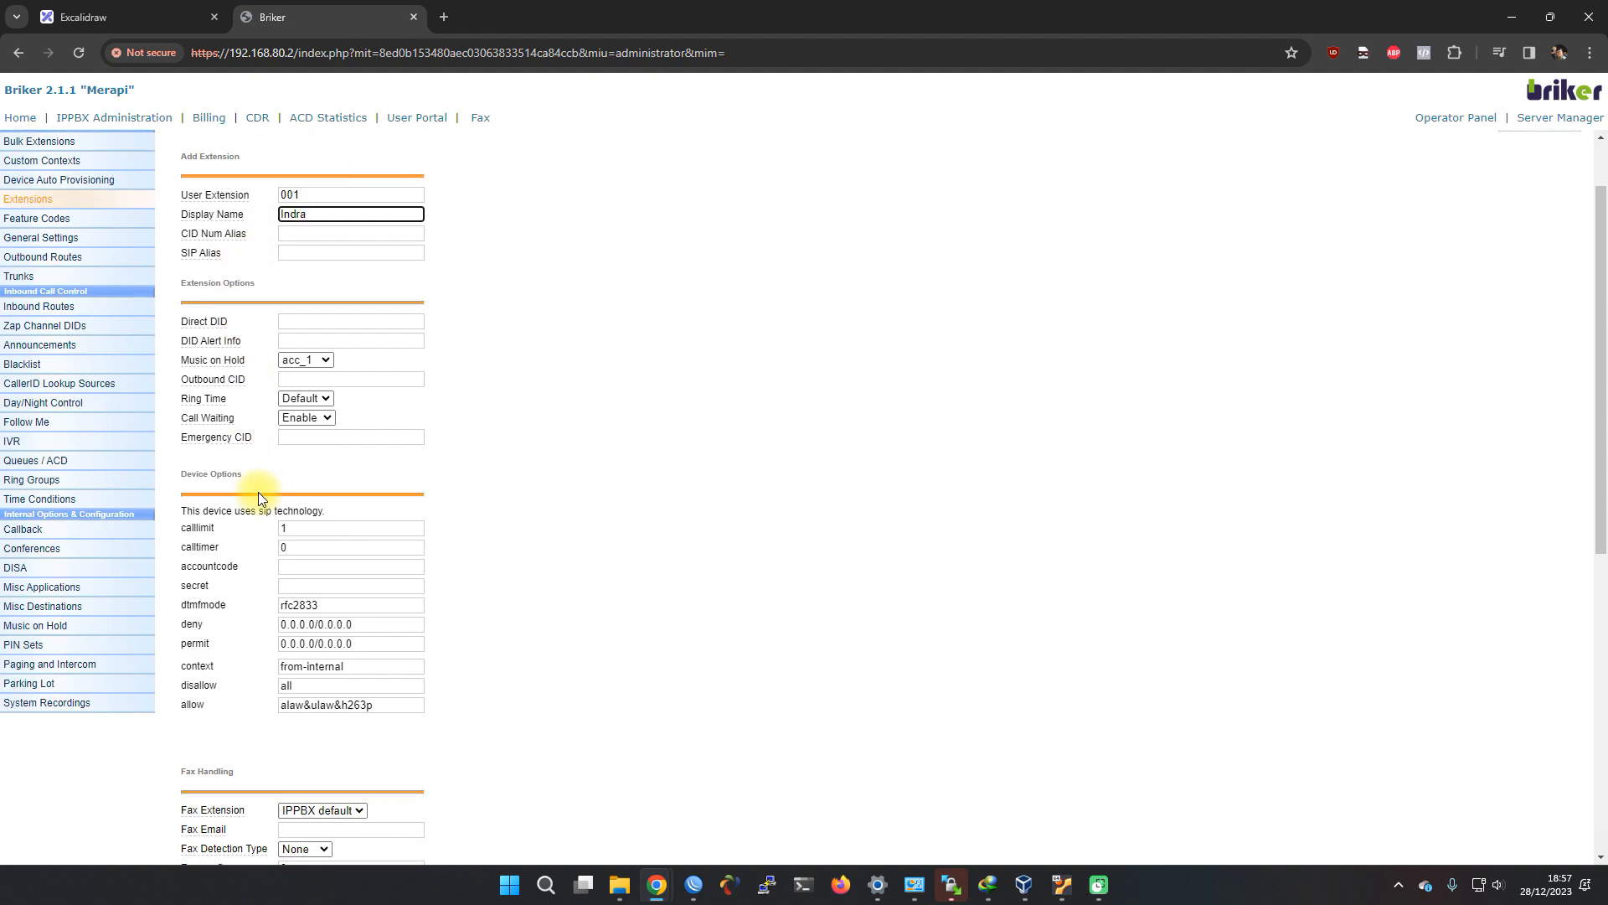
click(230, 564)
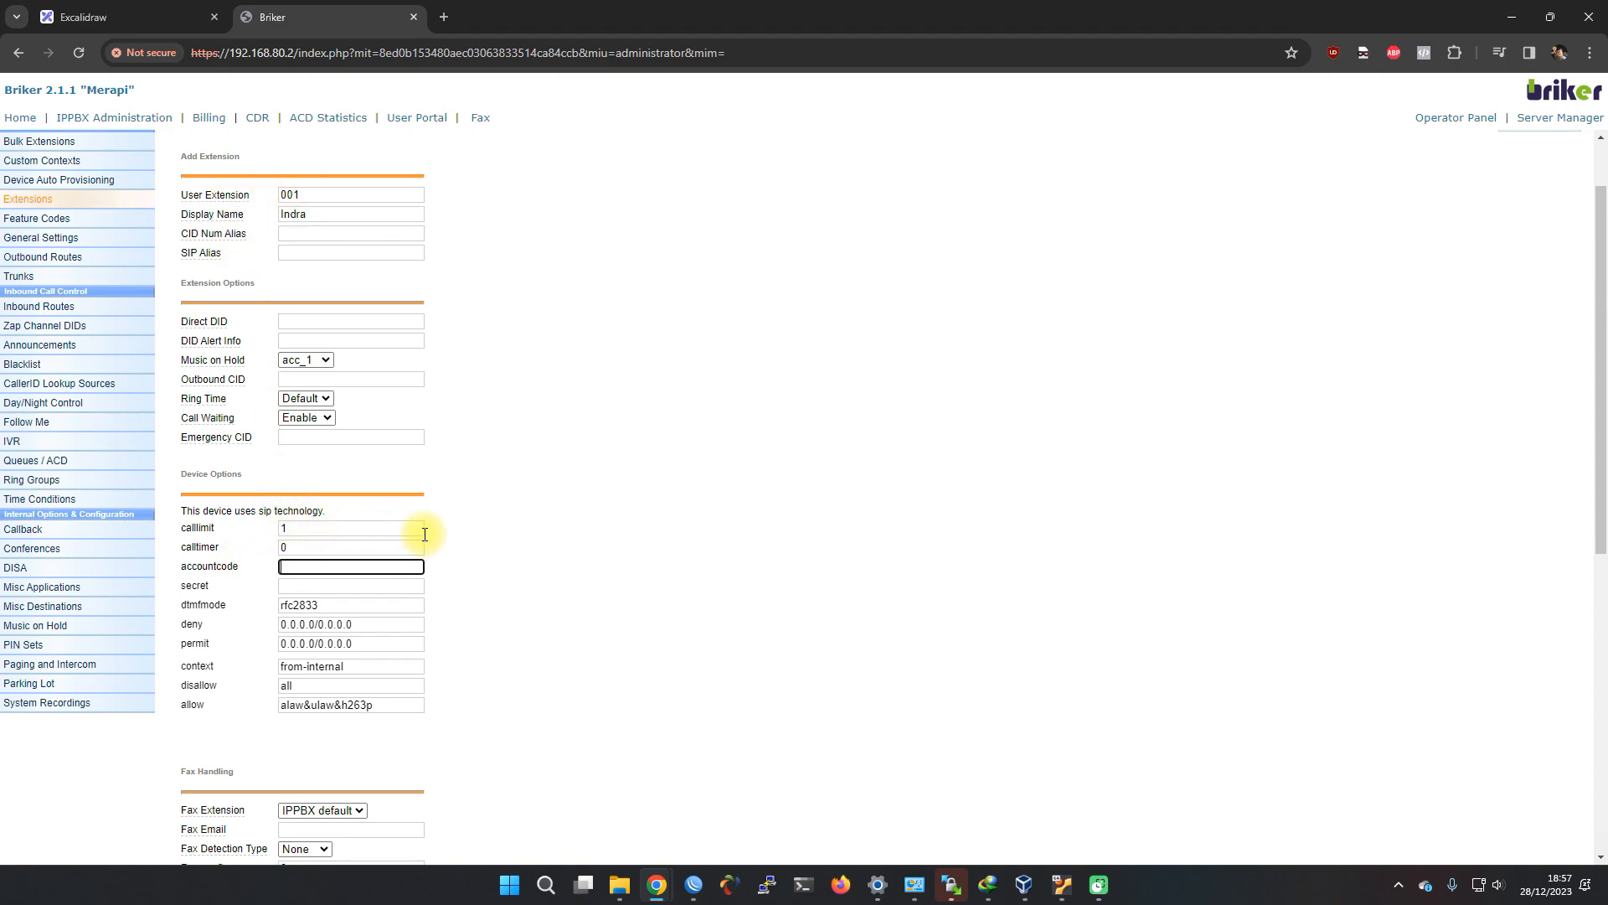
text(001)
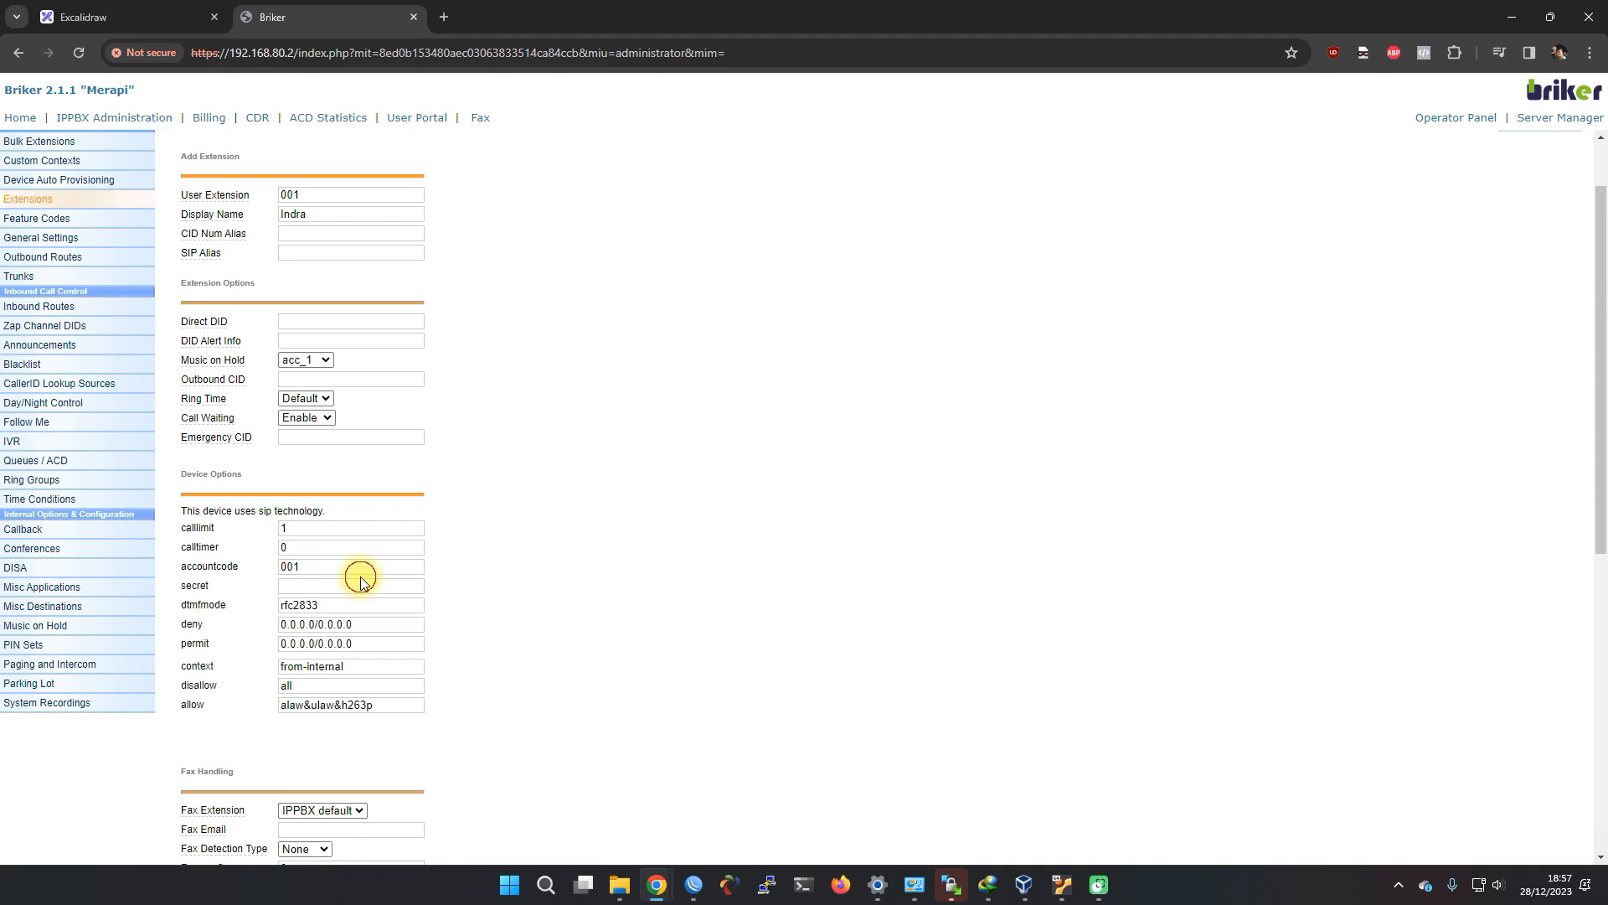
click(352, 586)
click(126, 17)
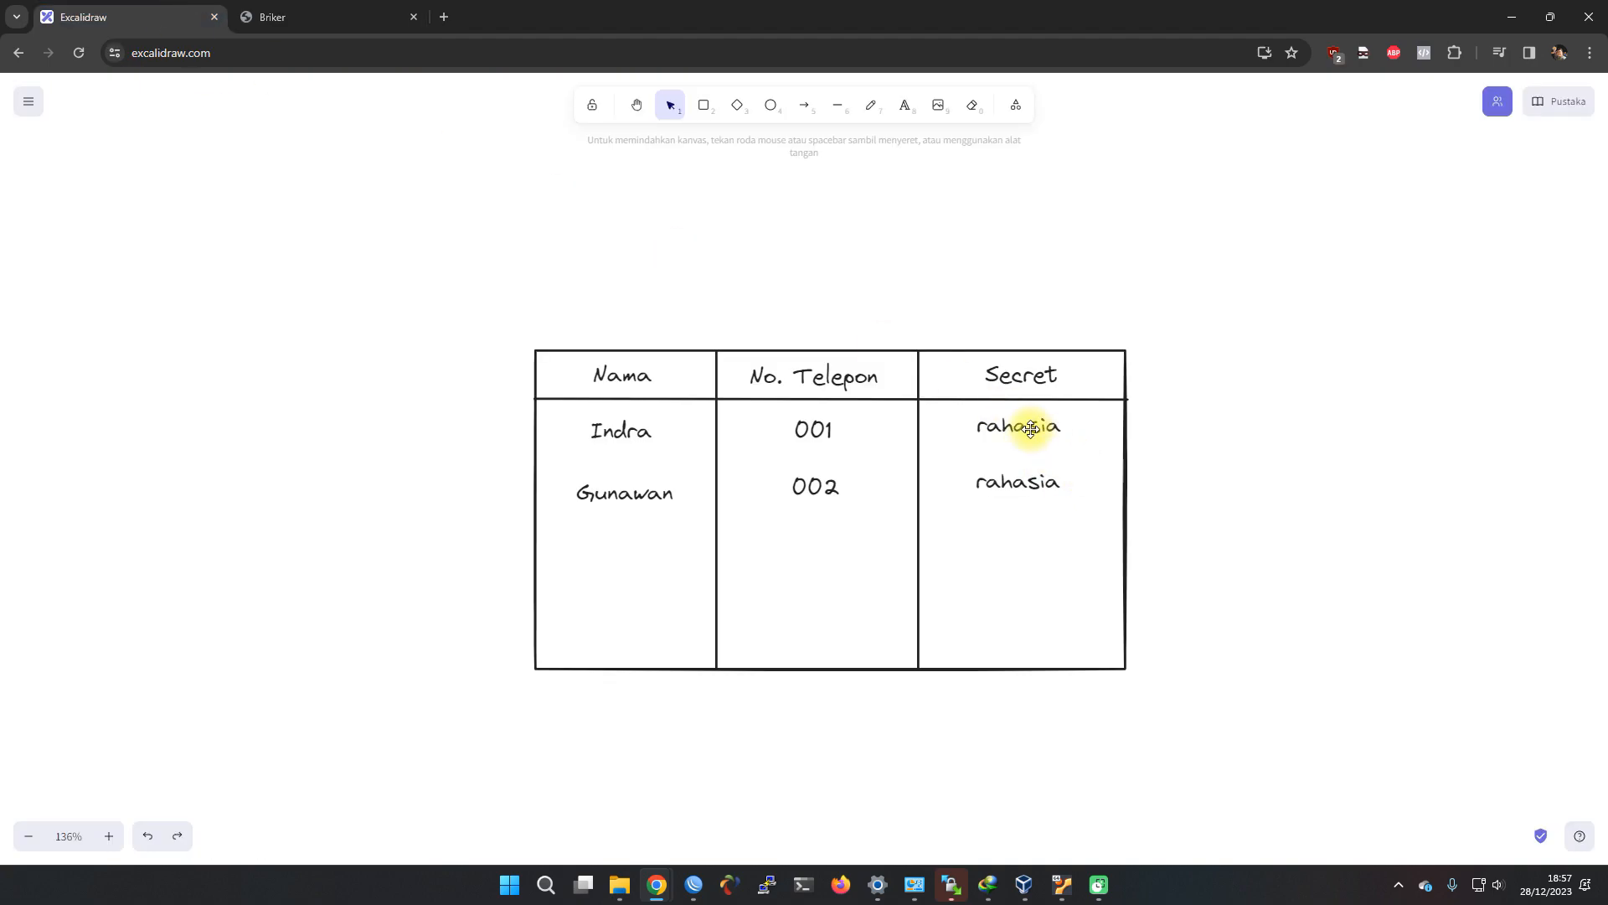
click(335, 17)
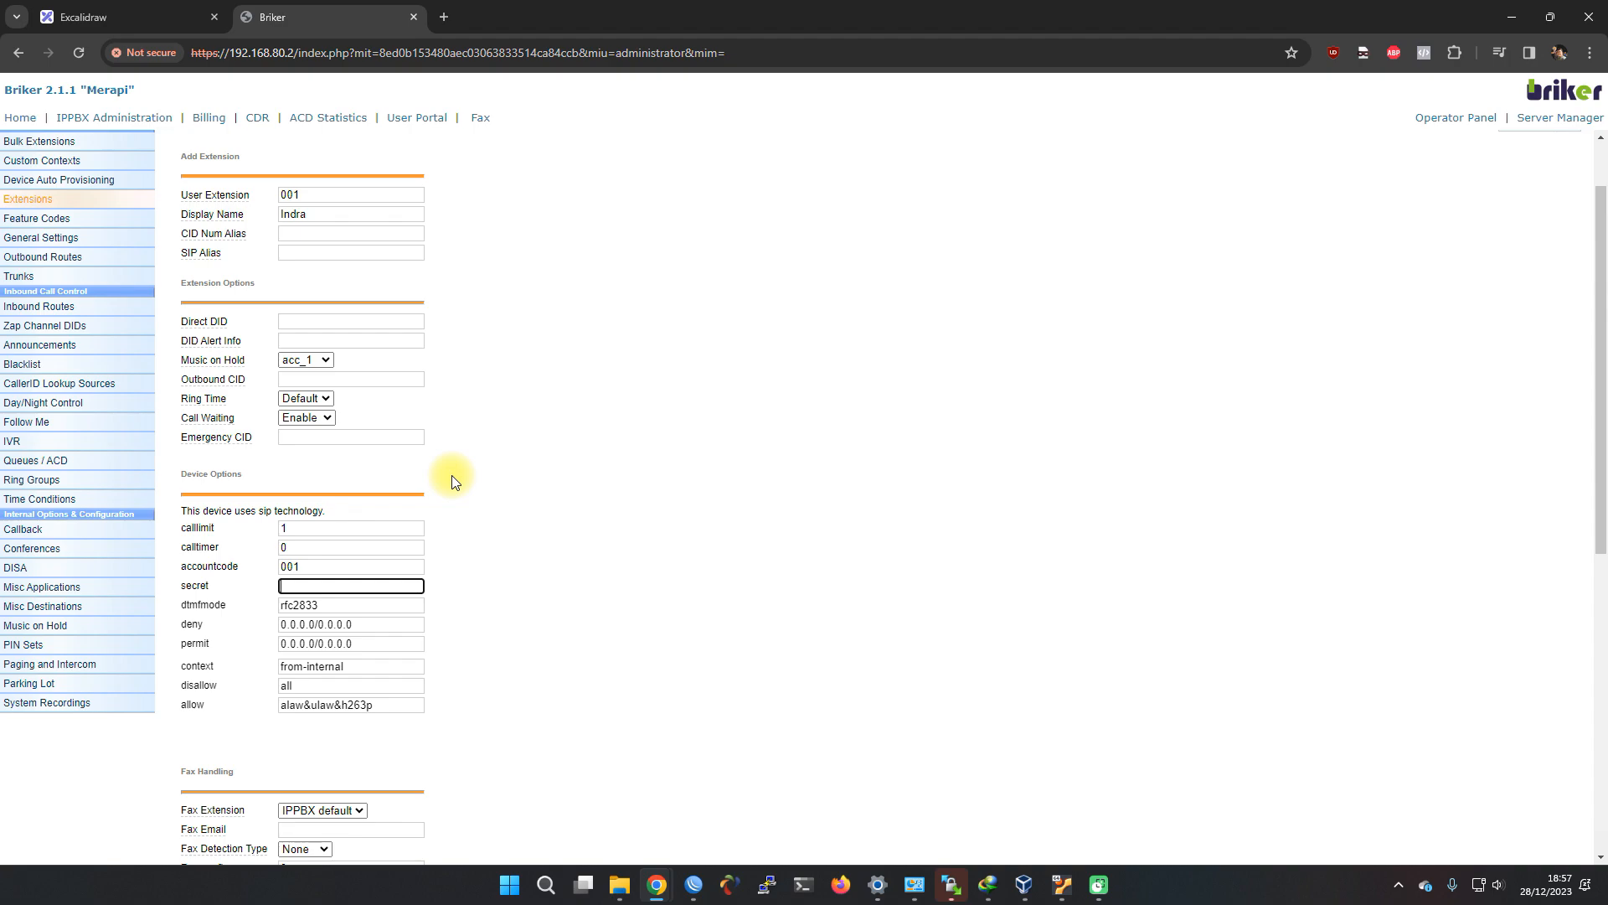
text(rahasia)
scroll(453, 482, down, 7)
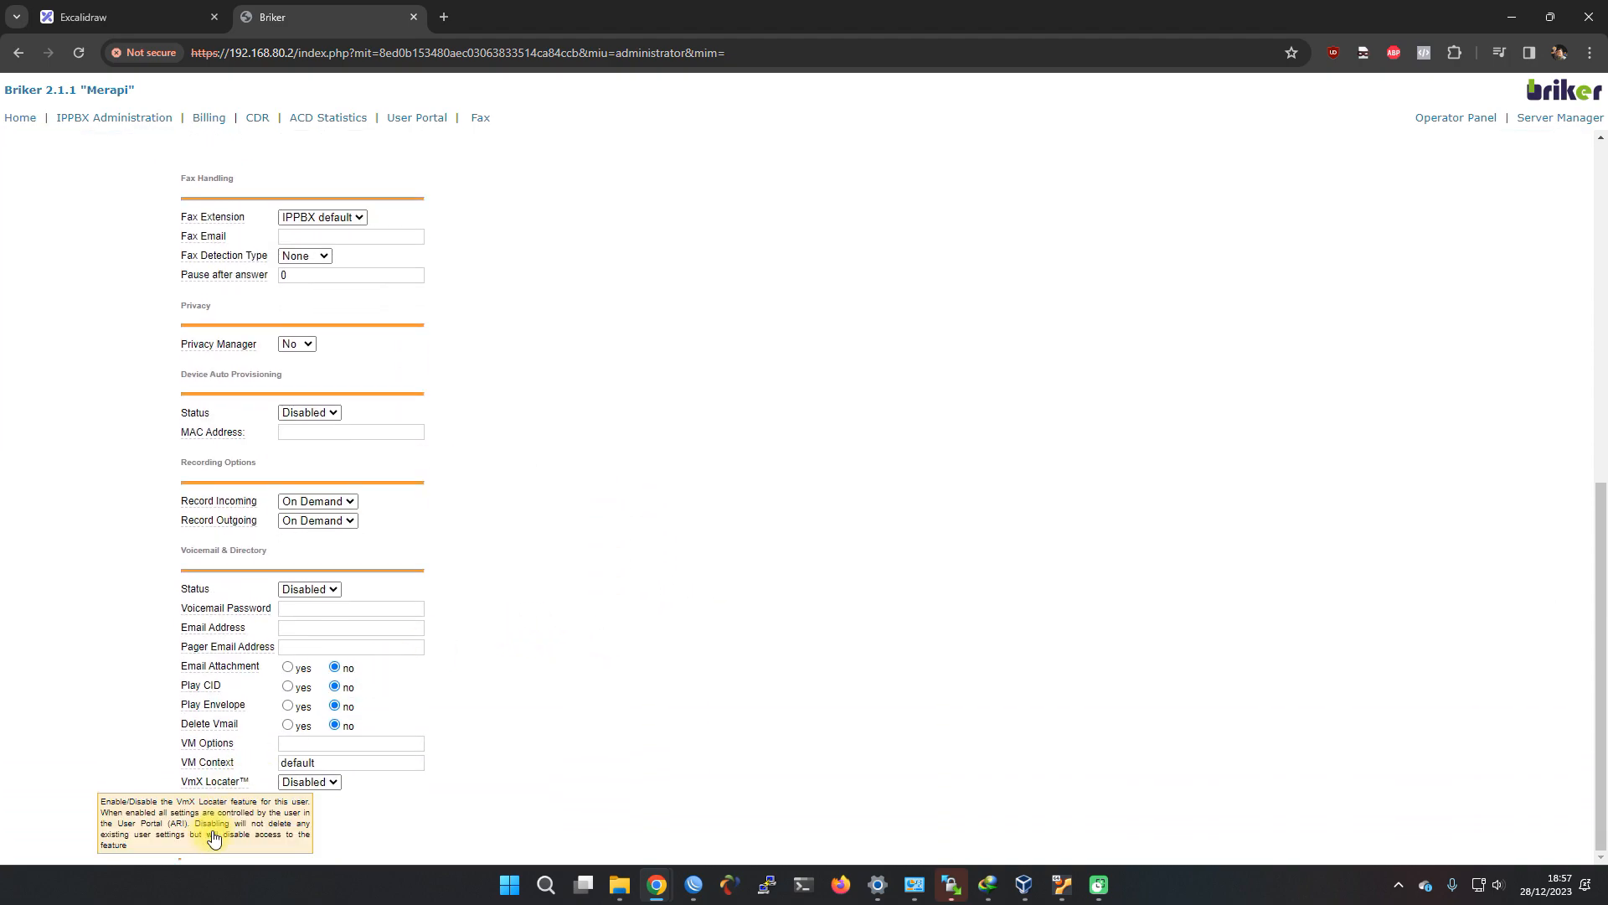
click(203, 819)
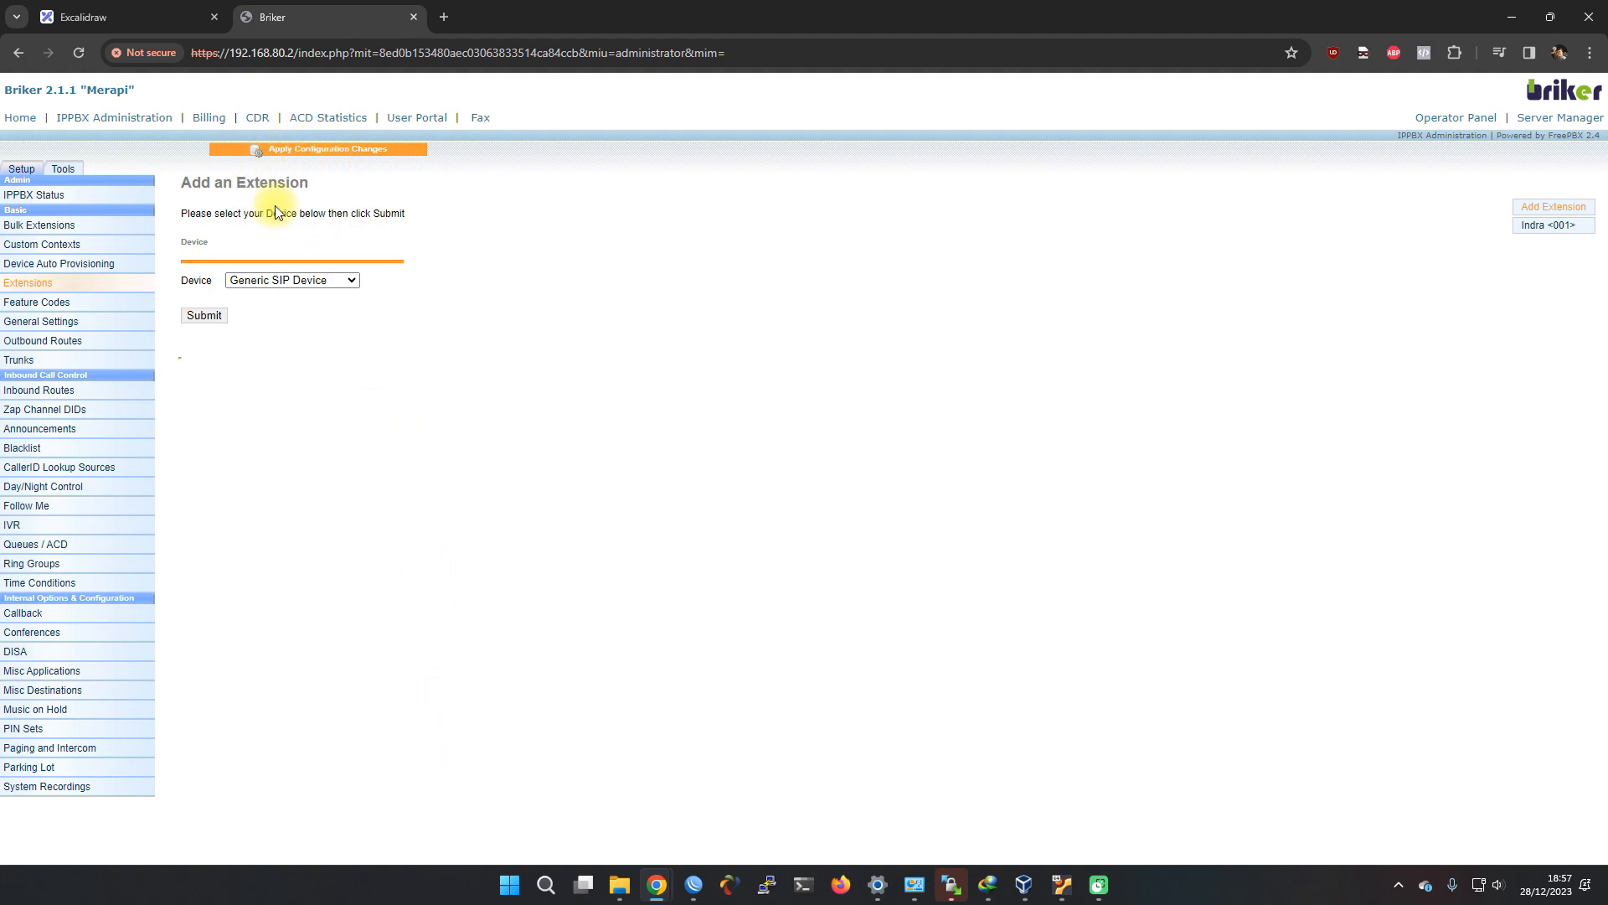
Fill a new Generic SIP extension with number 002, the second user's display name, account code and secret
click(205, 315)
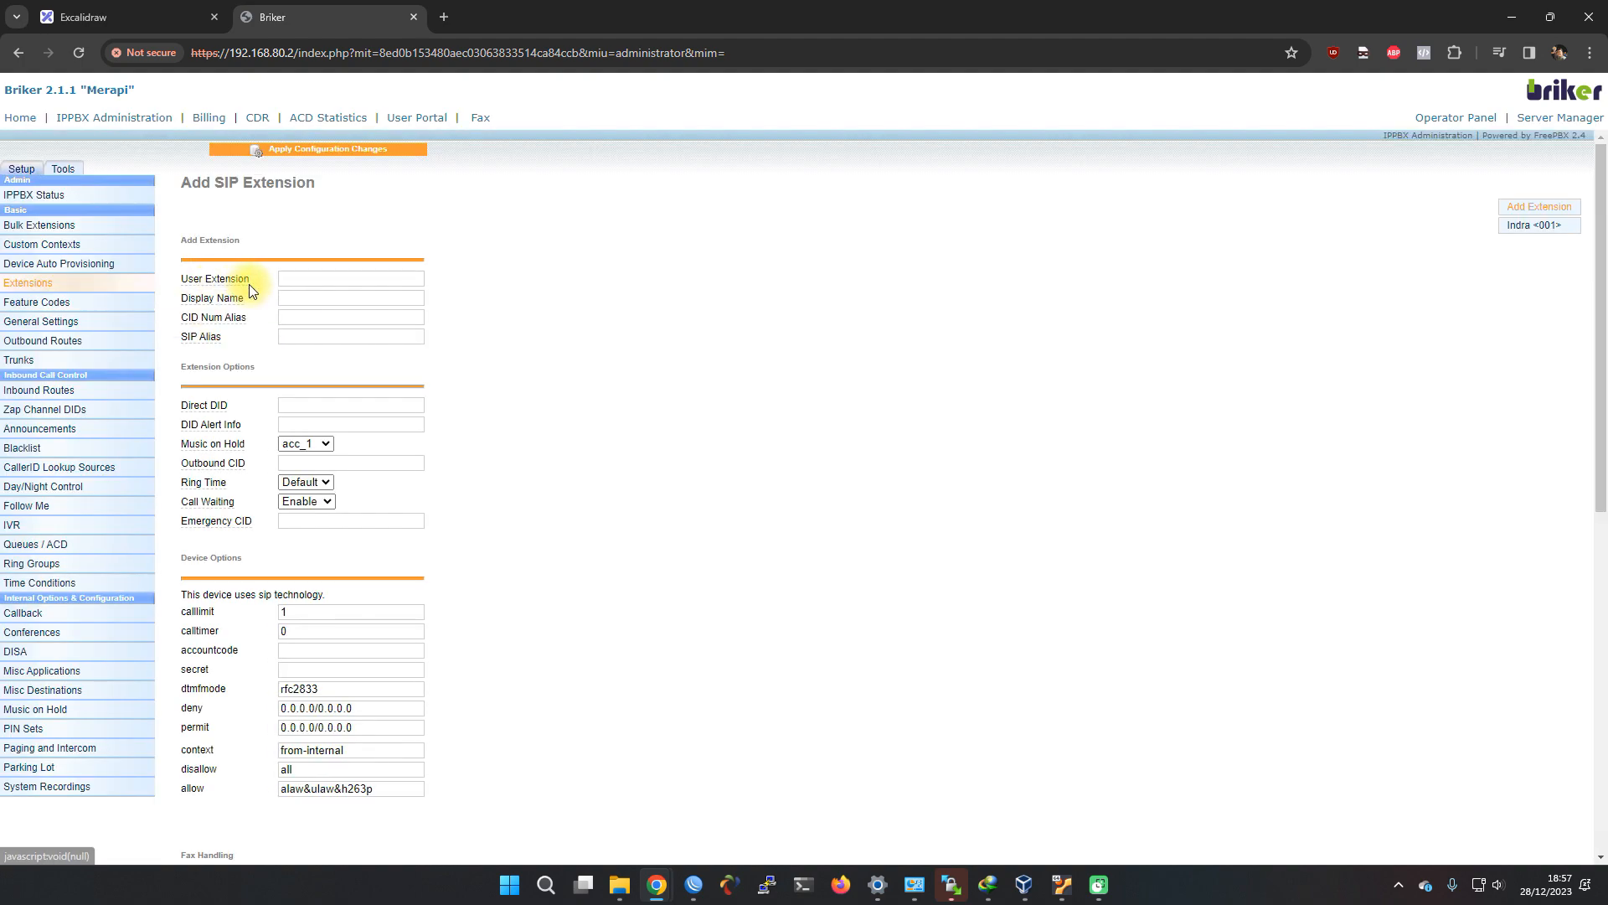
click(303, 280)
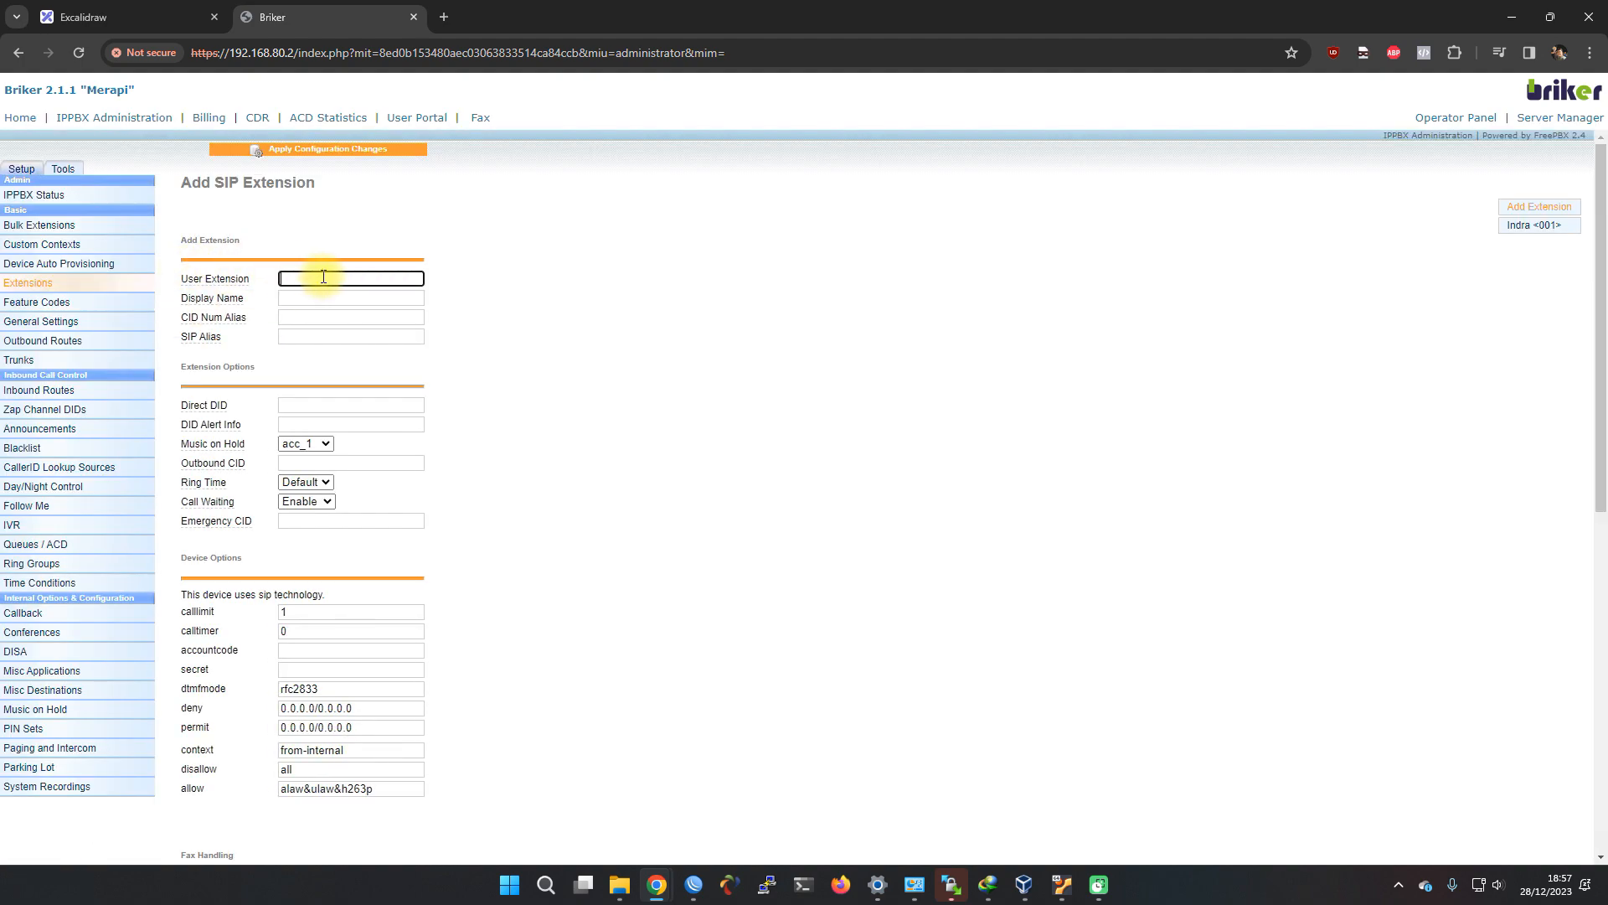
text(002)
click(313, 299)
text(G)
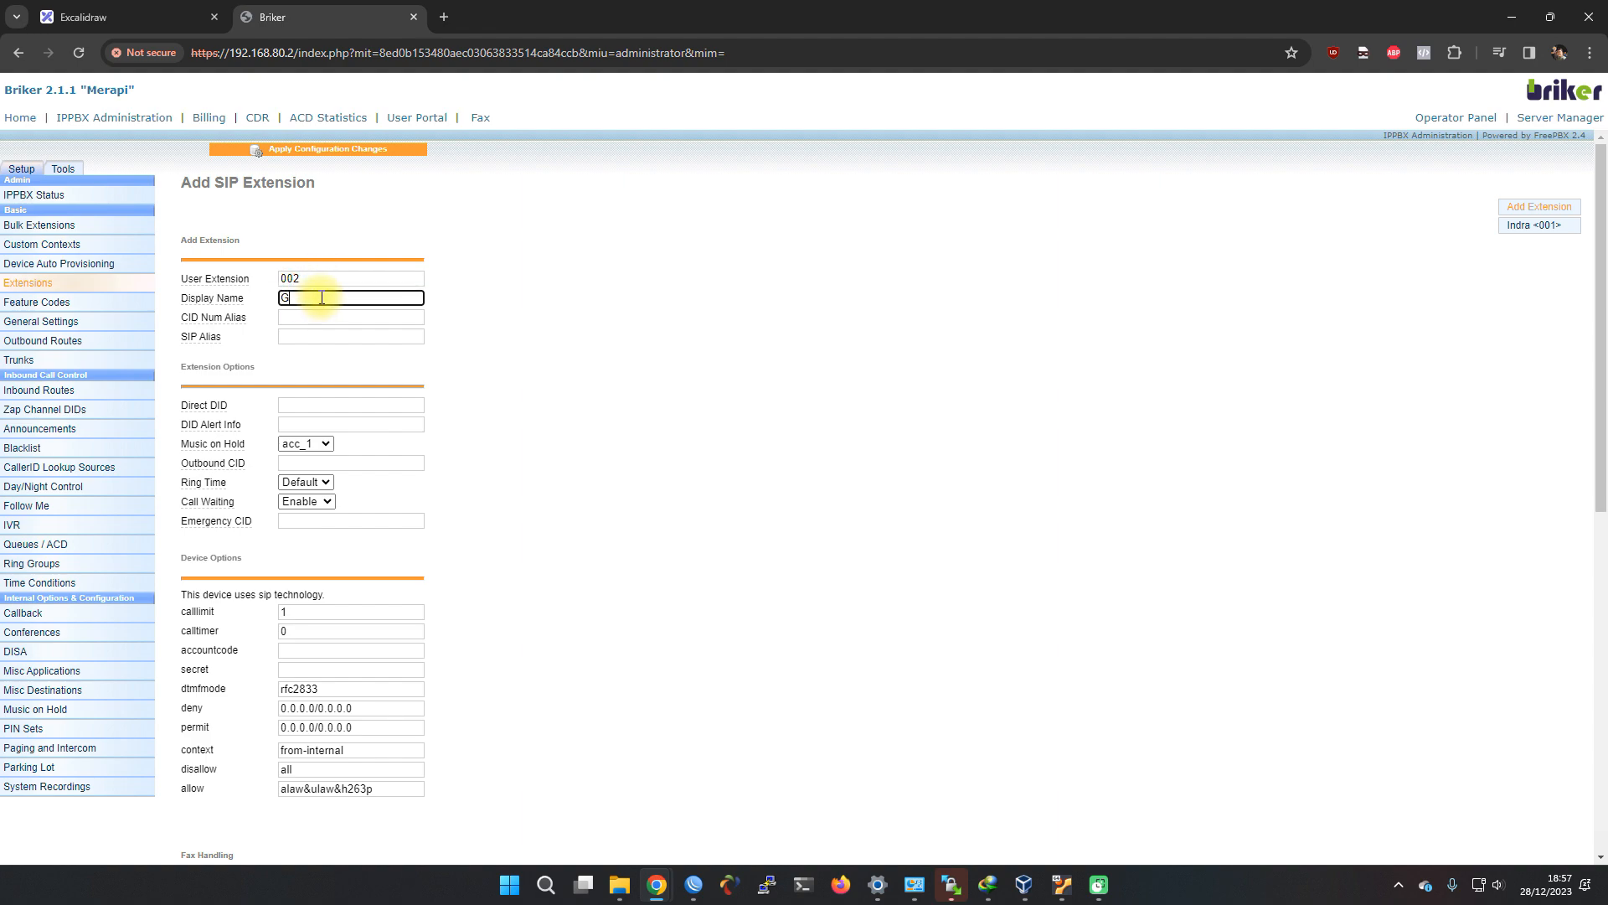
text(unawan)
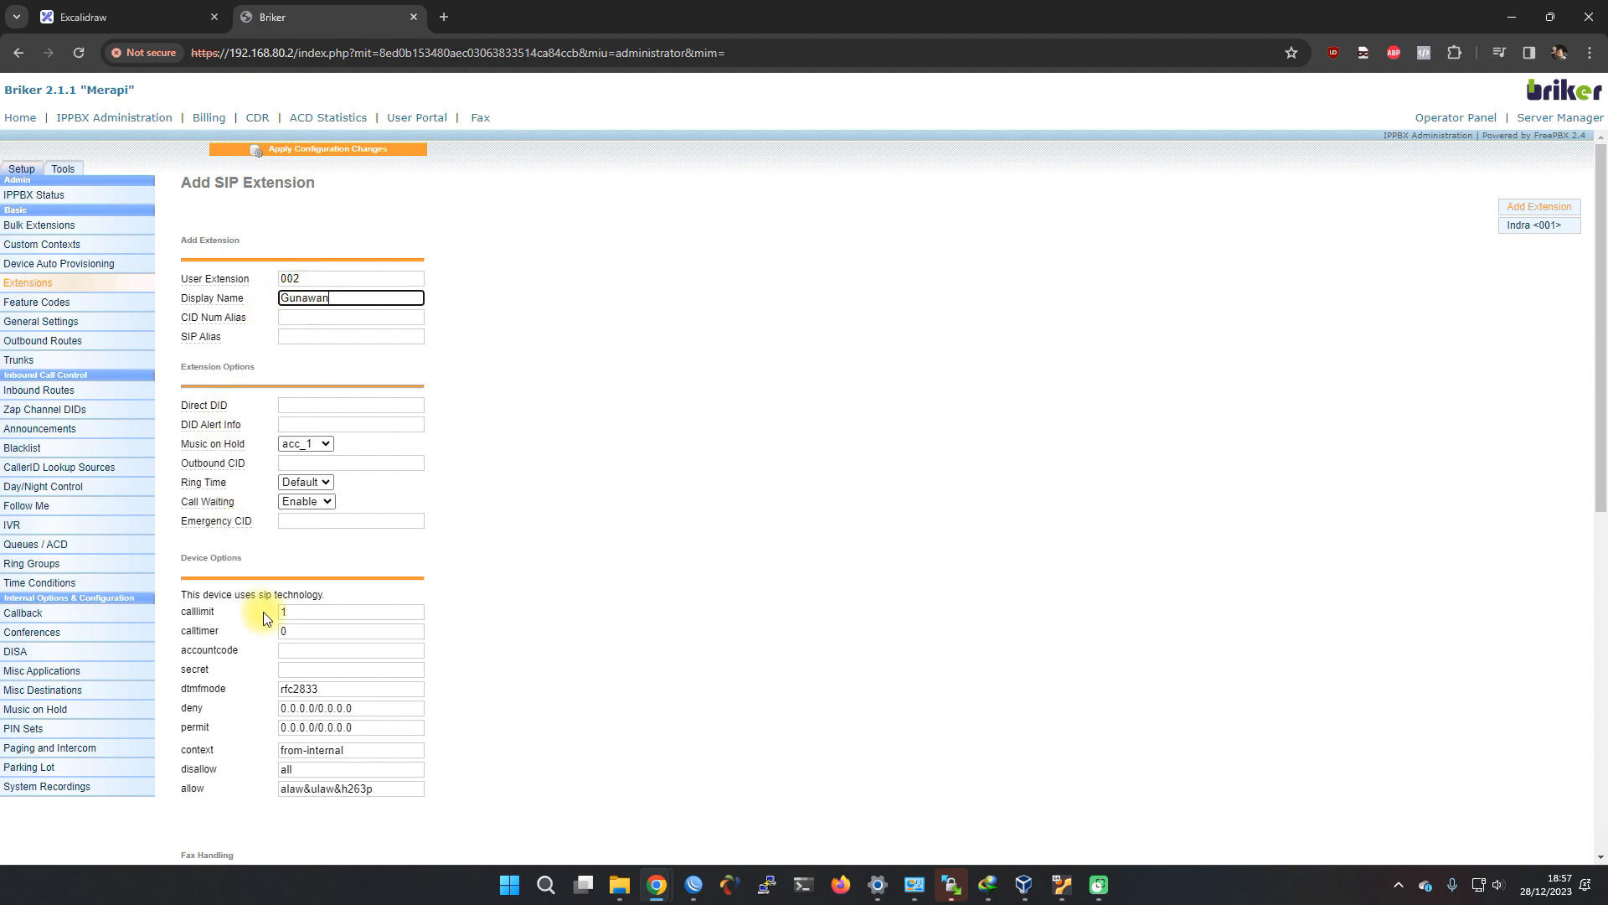
click(312, 650)
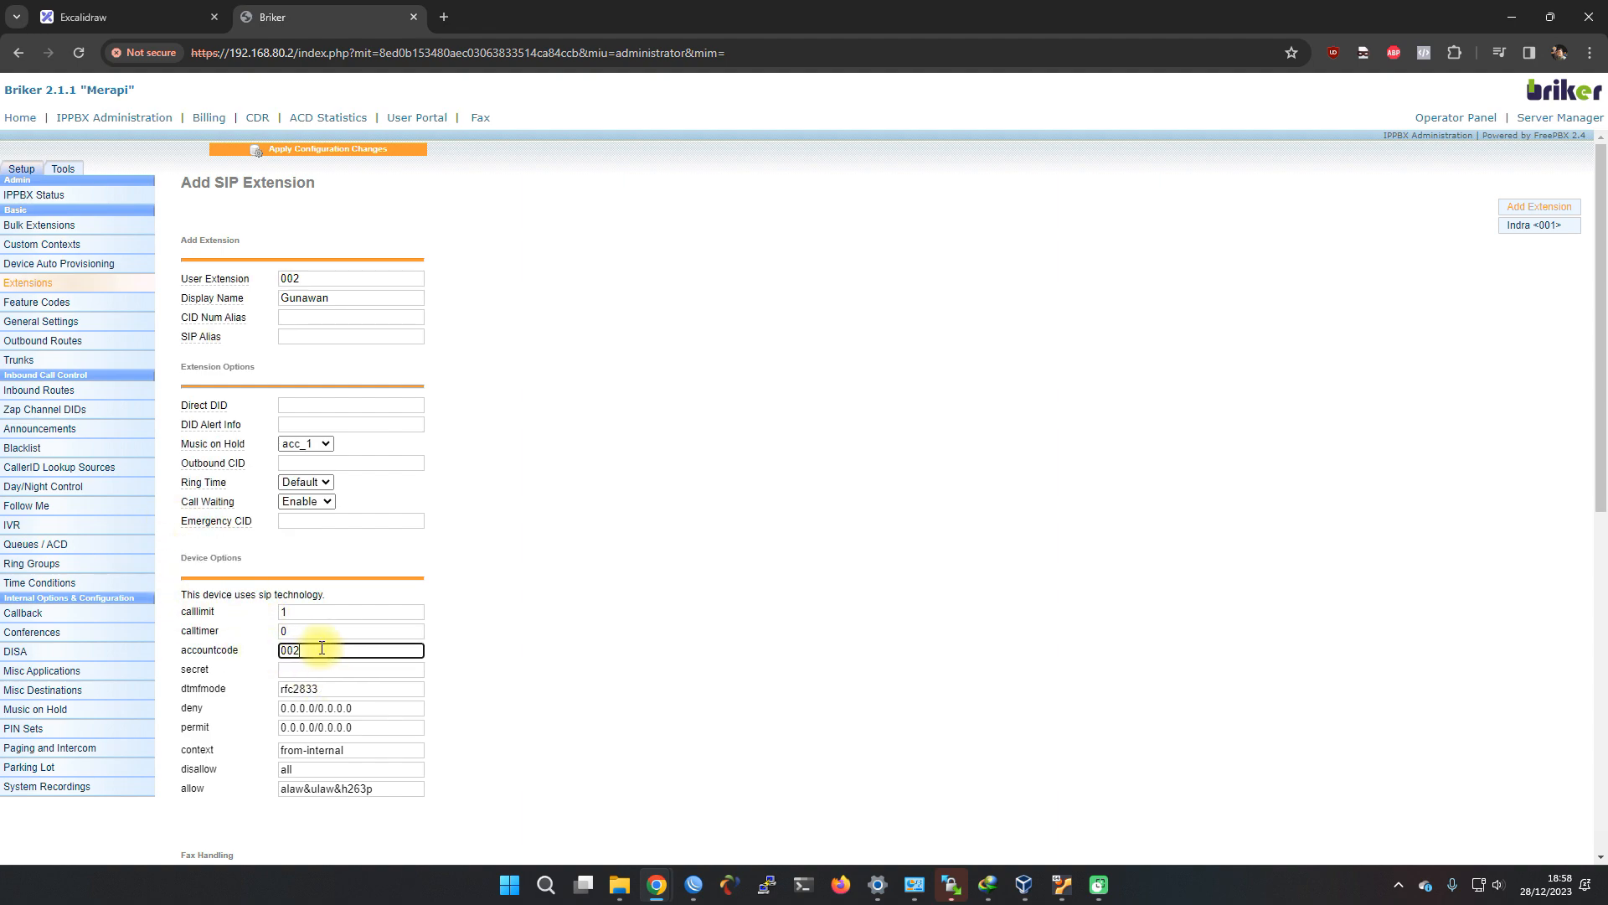
key(Tab)
scroll(318, 637, down, 8)
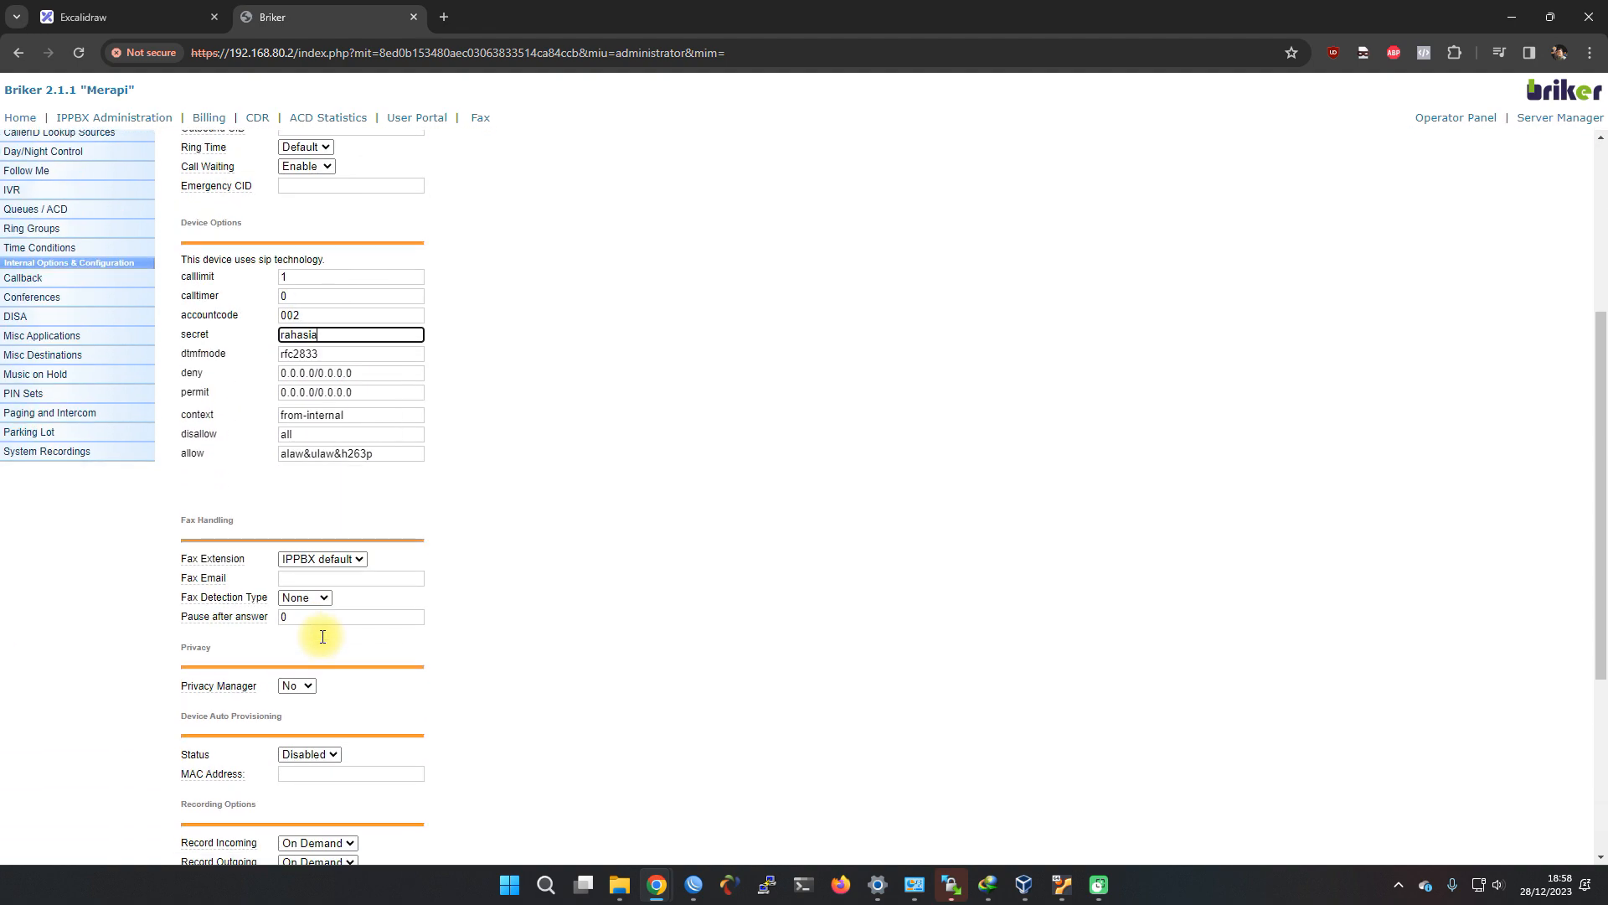
Save extension 002 and apply the pending configuration changes with a PBX reload
click(204, 819)
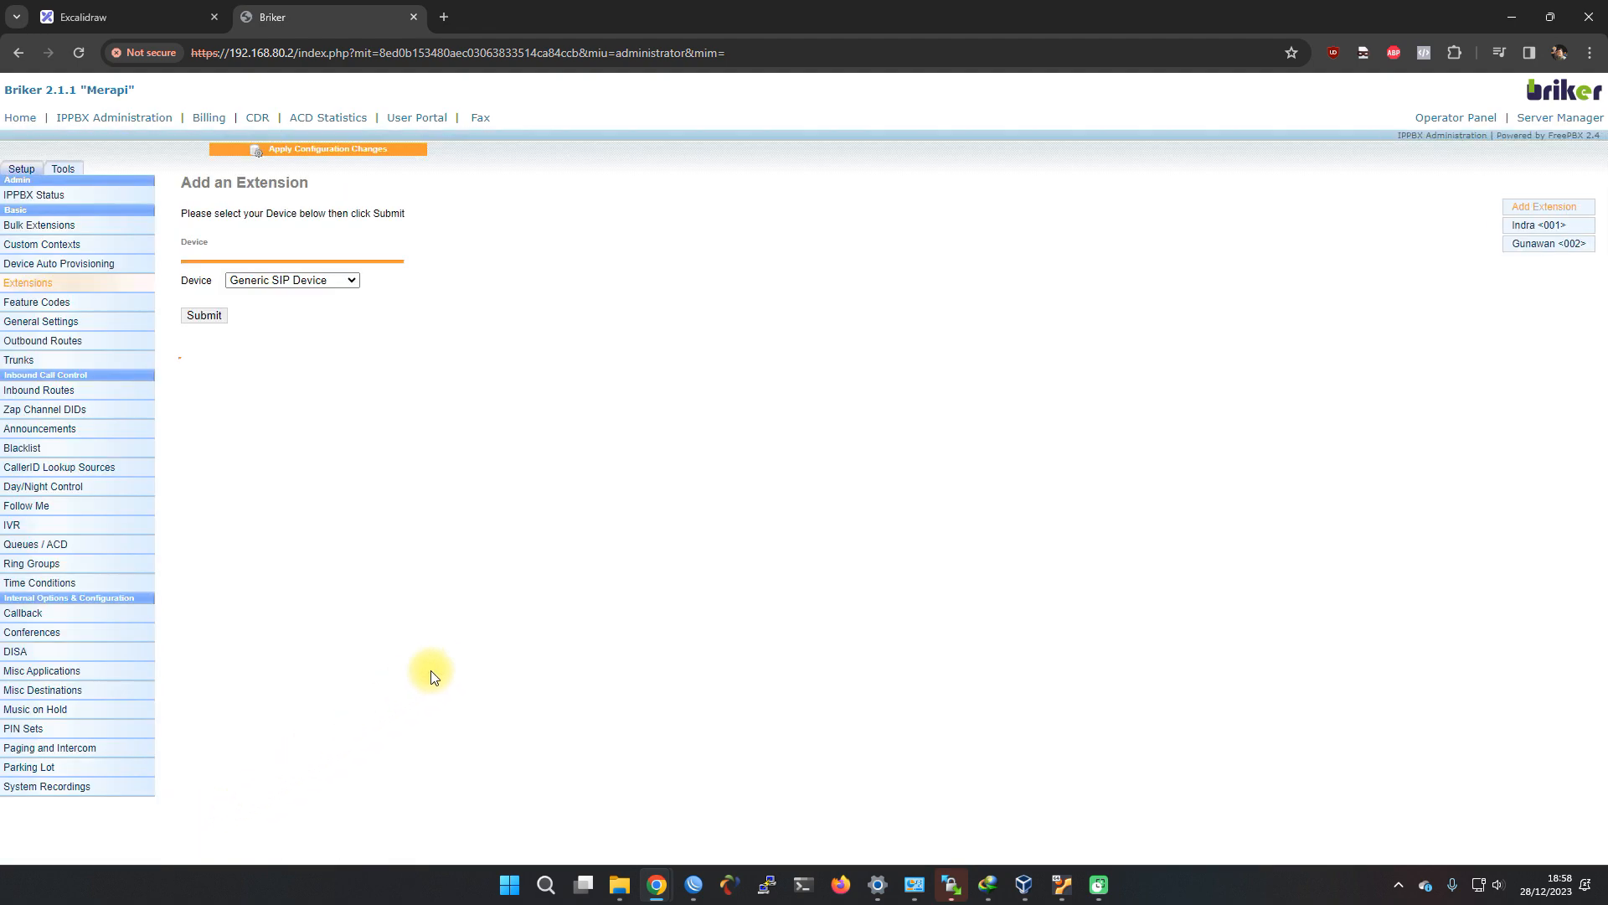
click(347, 151)
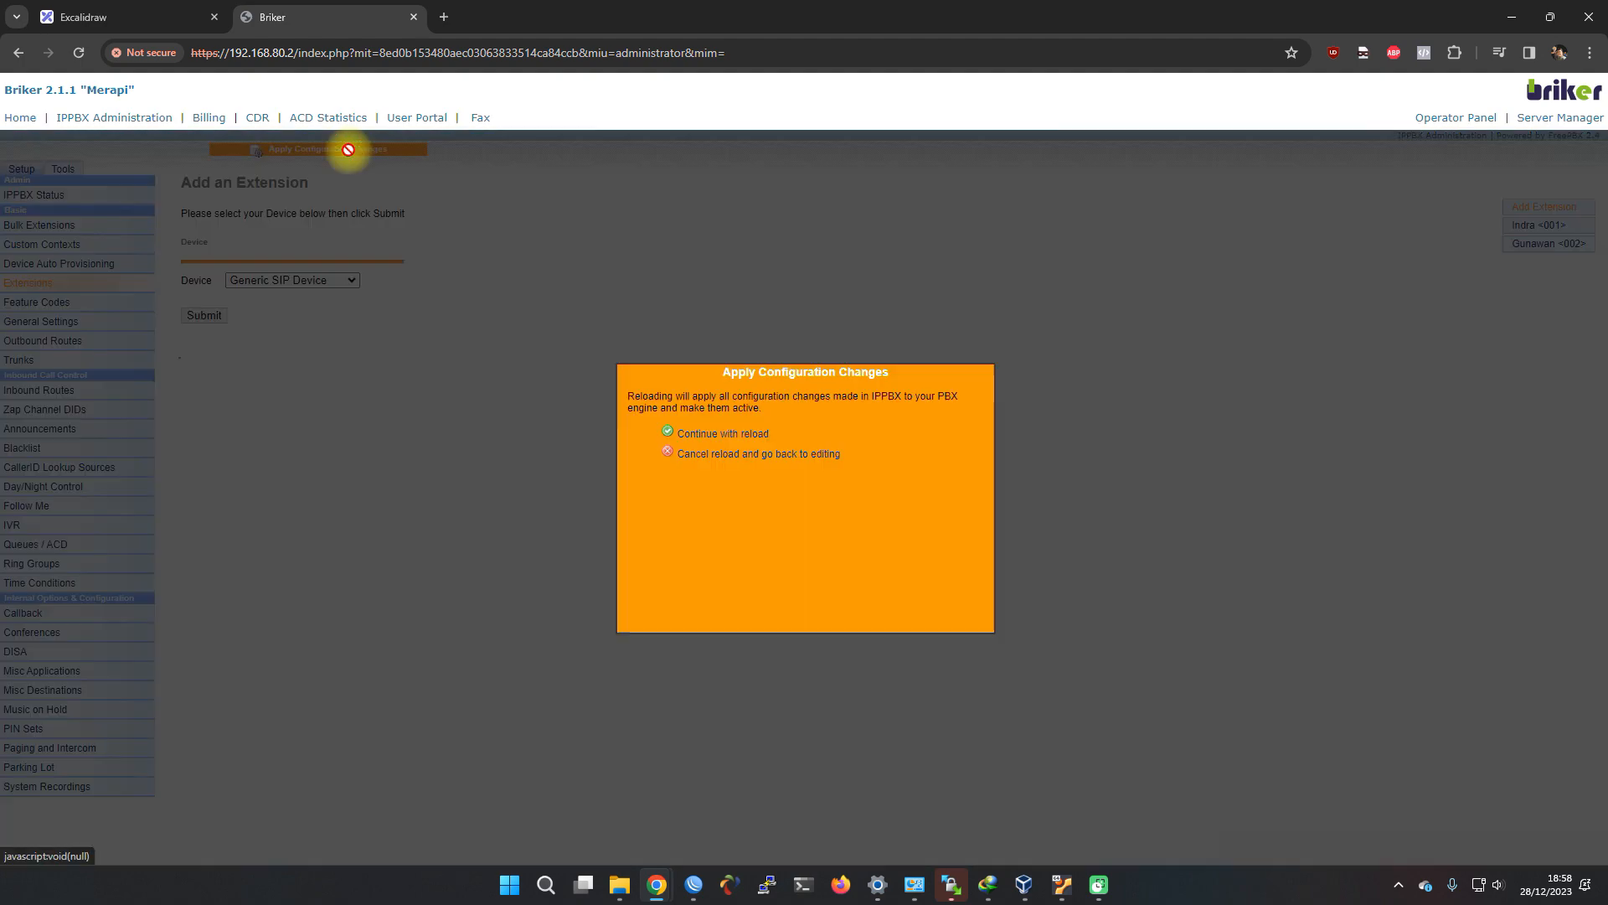
click(722, 434)
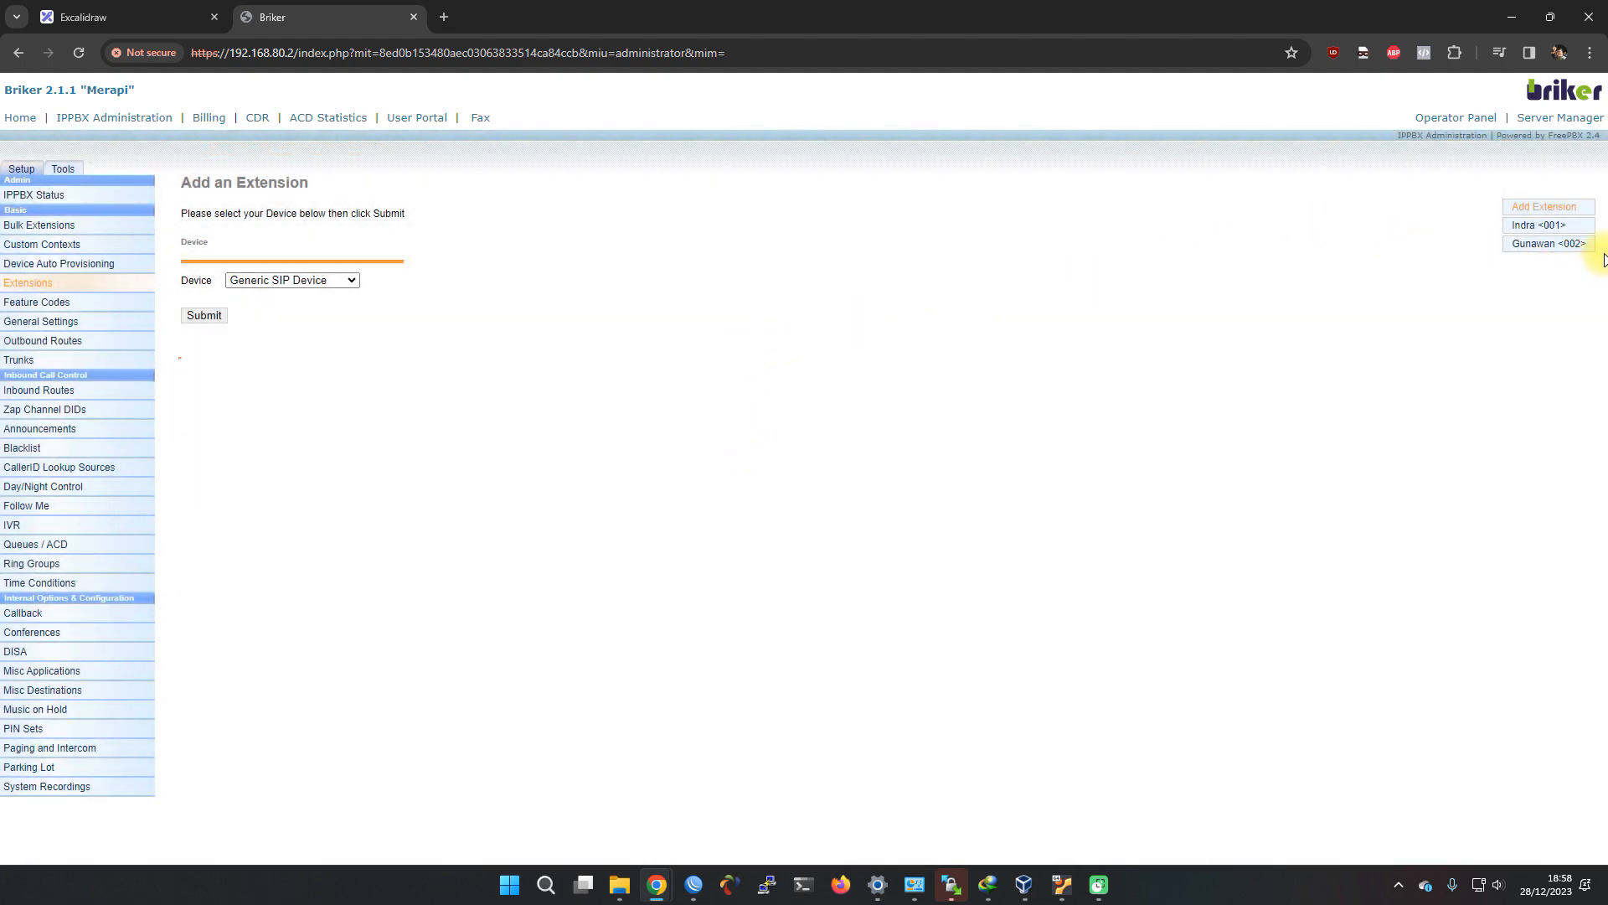
drag(1602, 261, 1500, 255)
click(1522, 214)
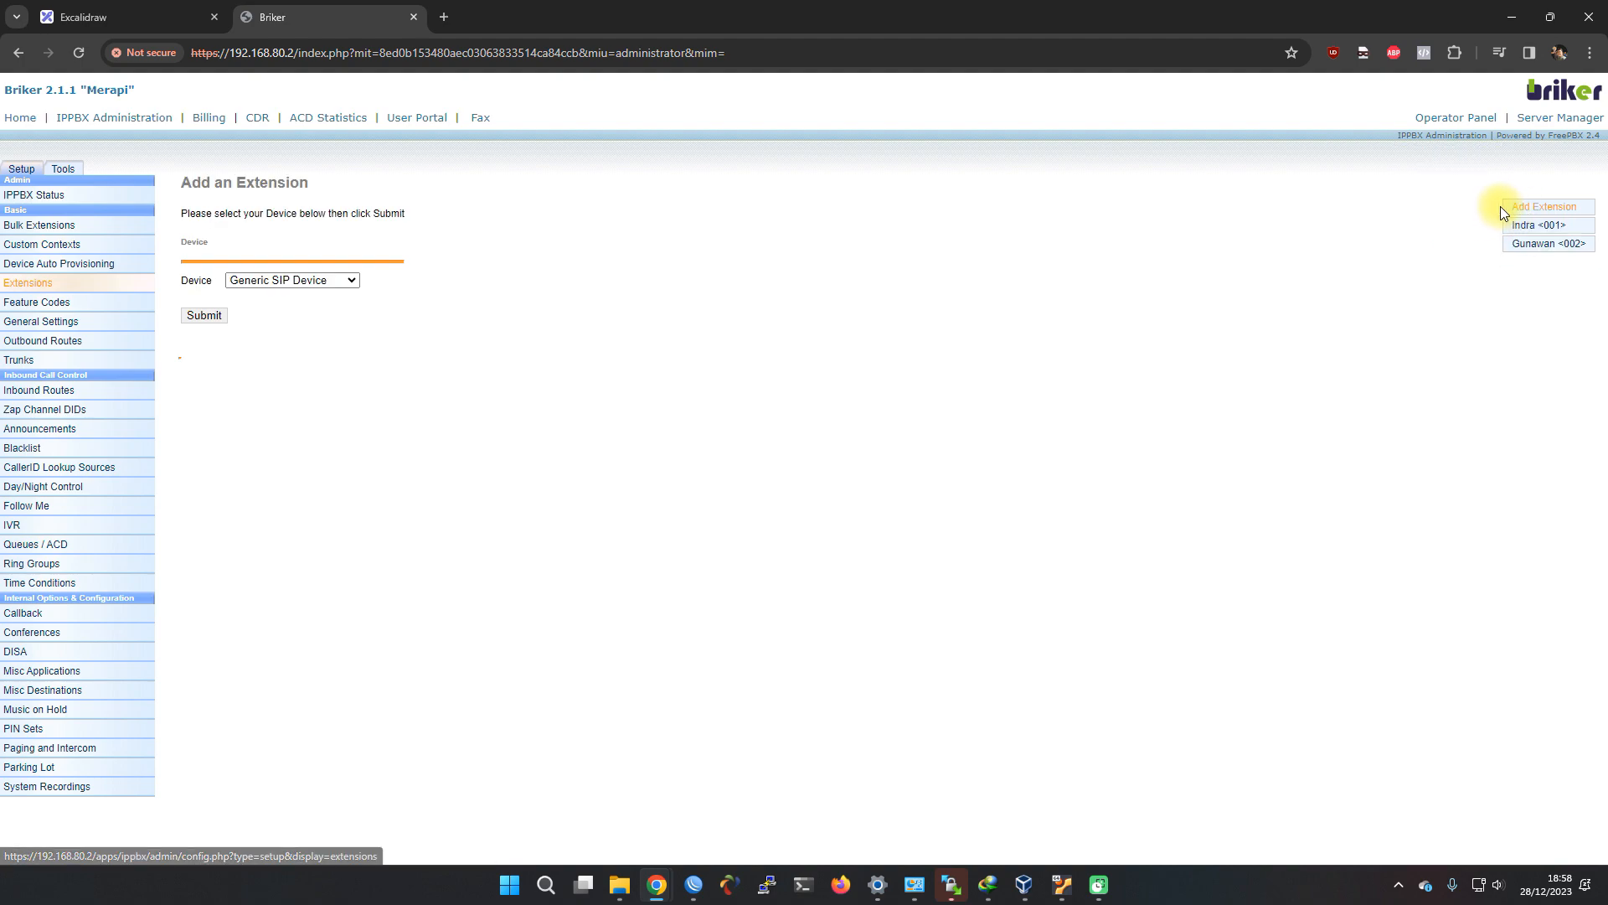
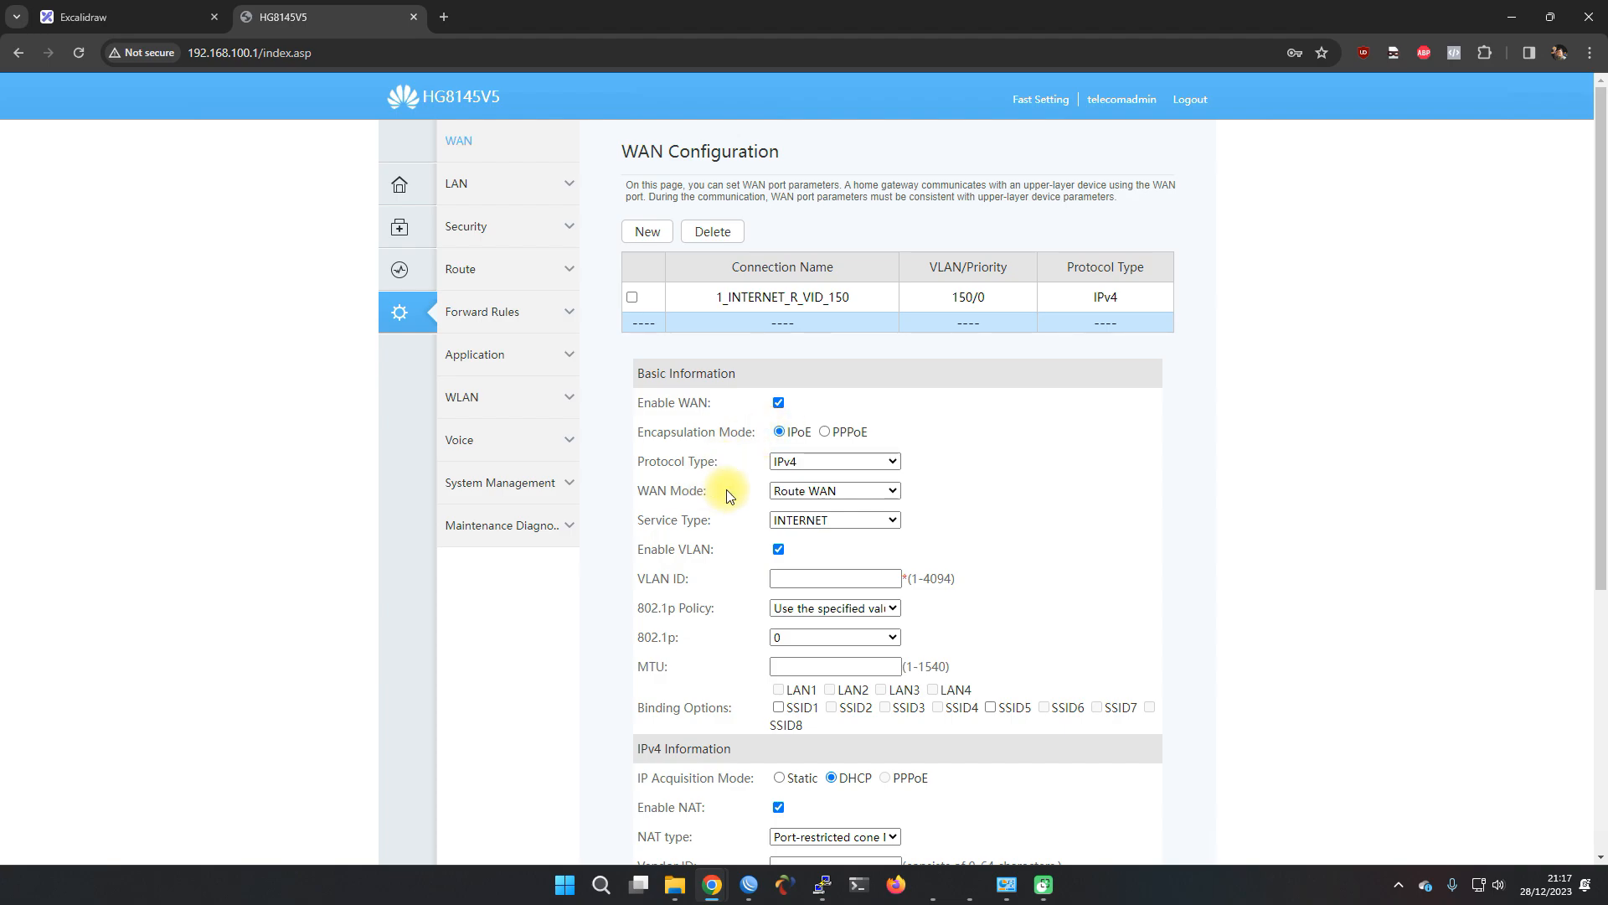
Make the new WAN a VOIP service on VLAN 222 with Static IP acquisition, checking the network diagram
click(779, 520)
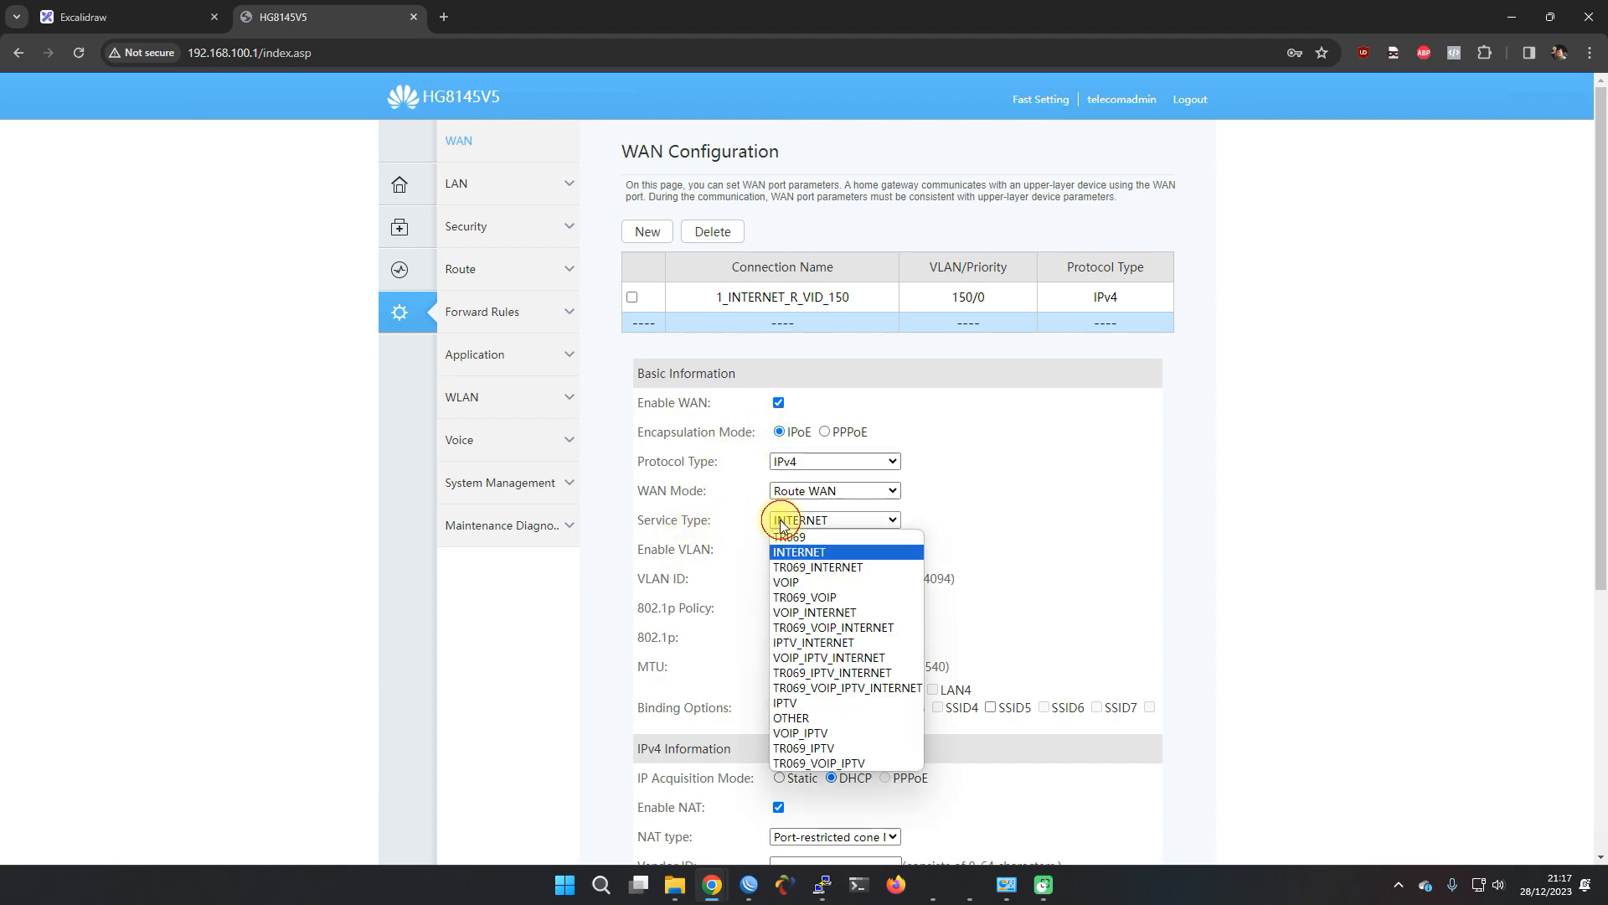
click(802, 583)
scroll(719, 533, down, 1)
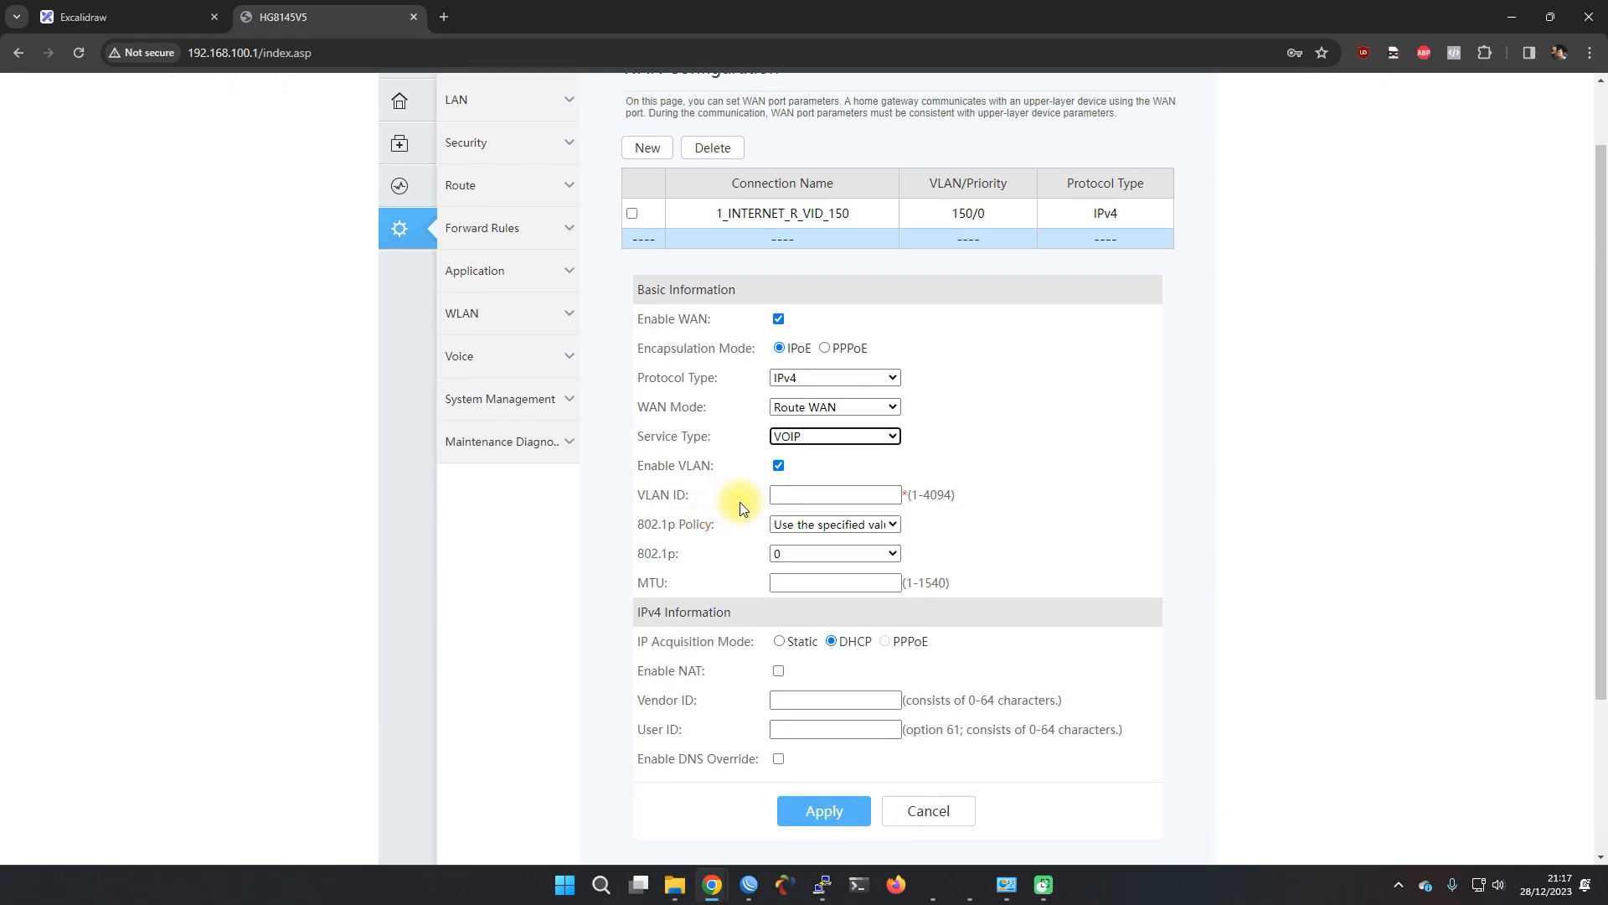
click(205, 16)
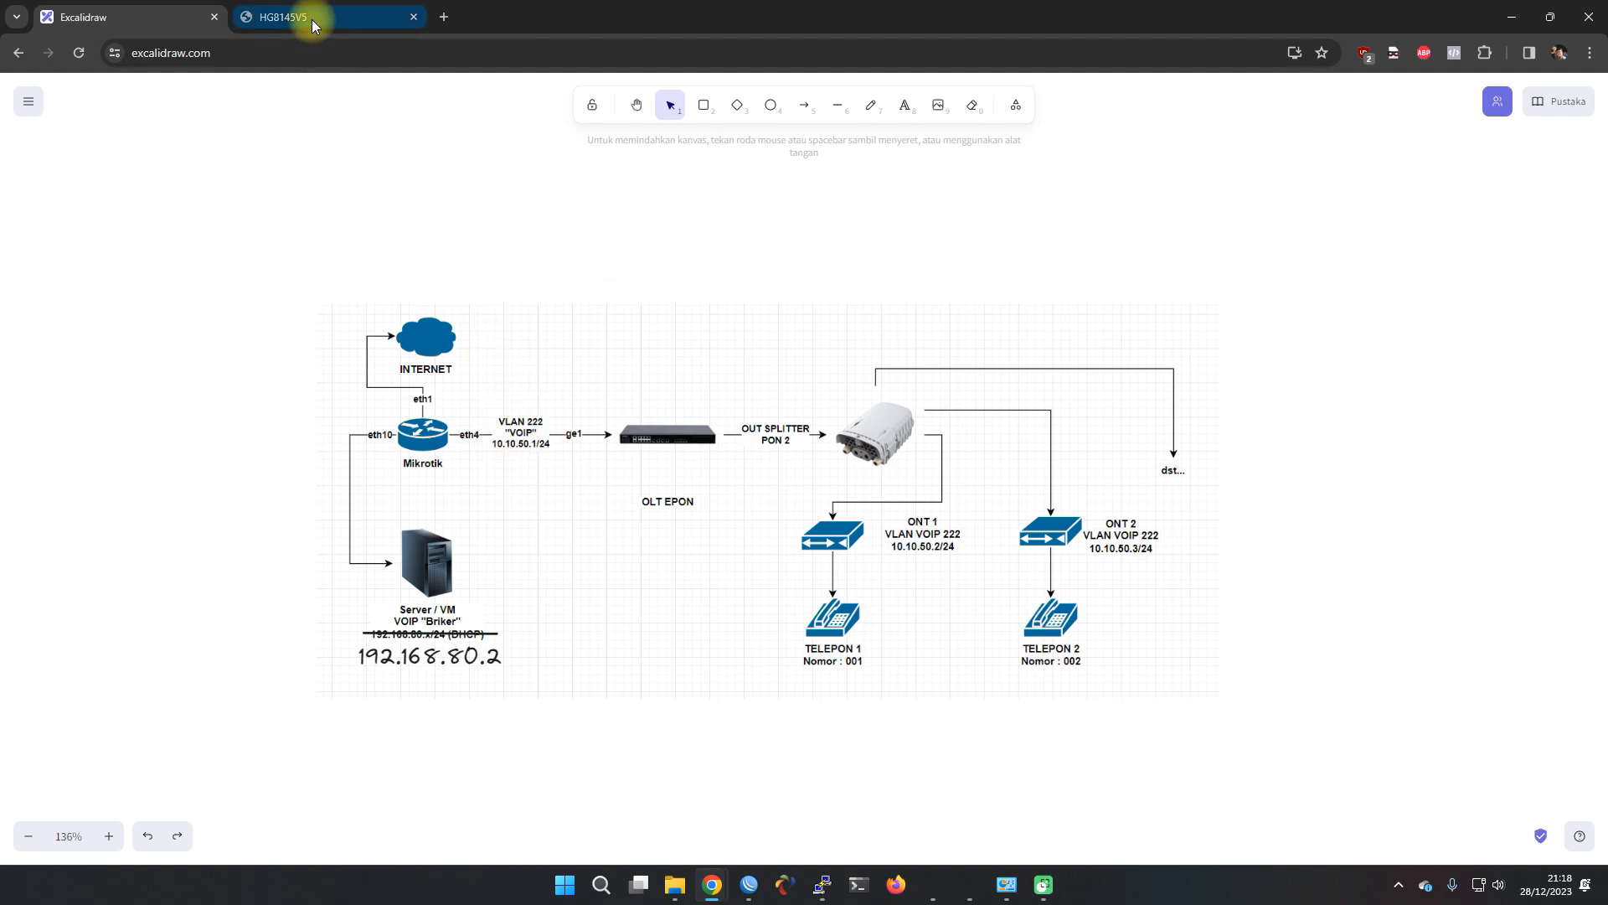
click(316, 17)
click(793, 492)
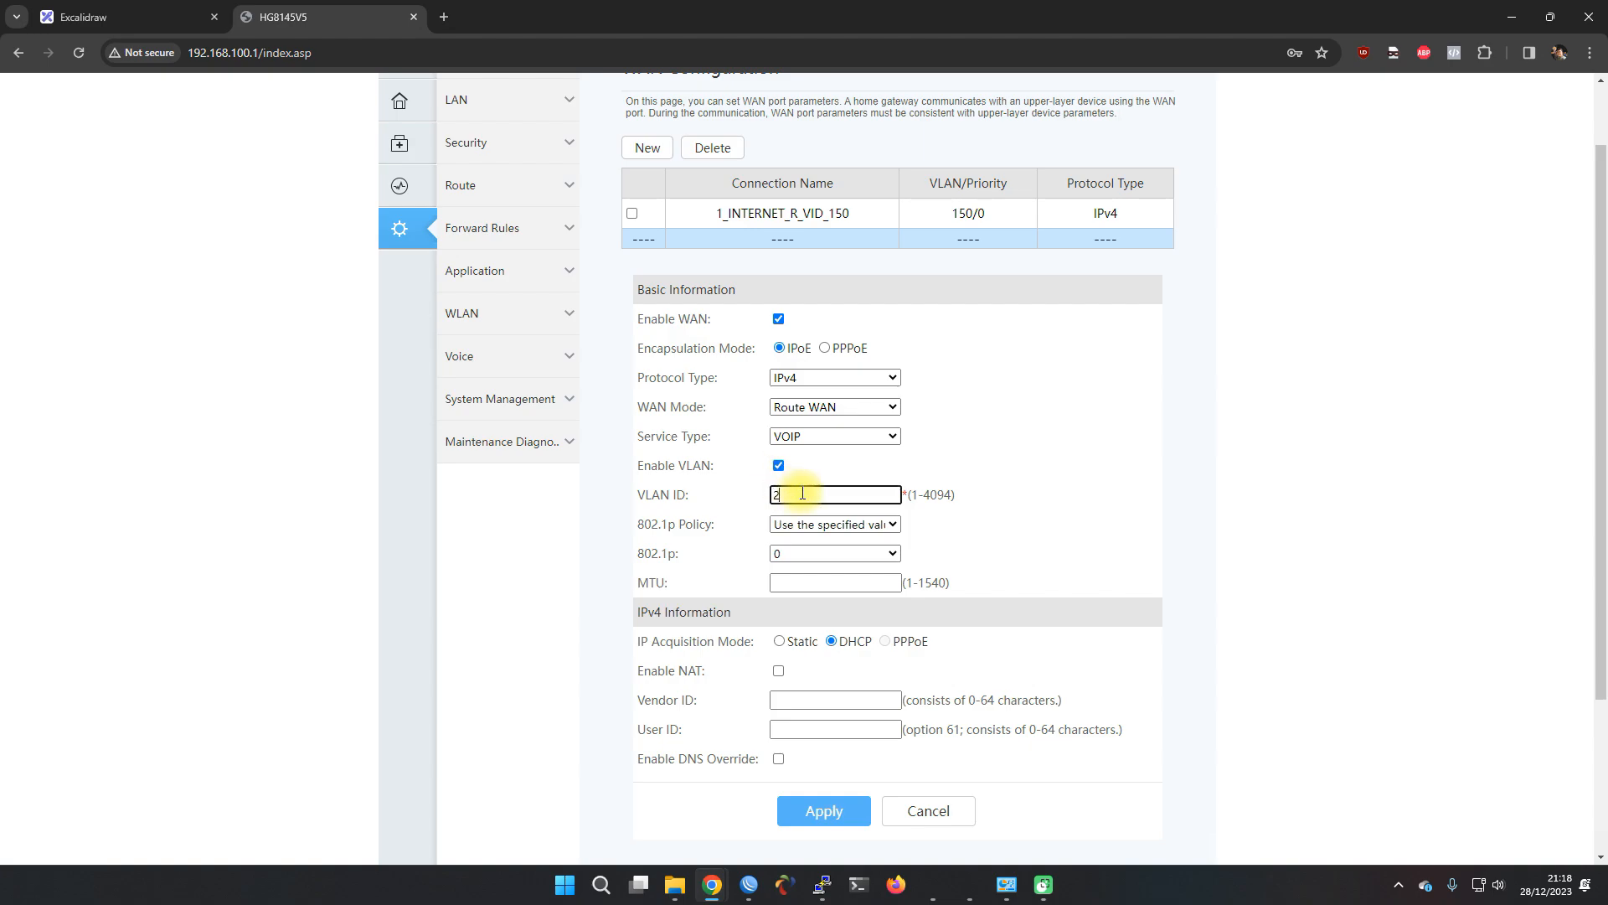
scroll(712, 588, down, 1)
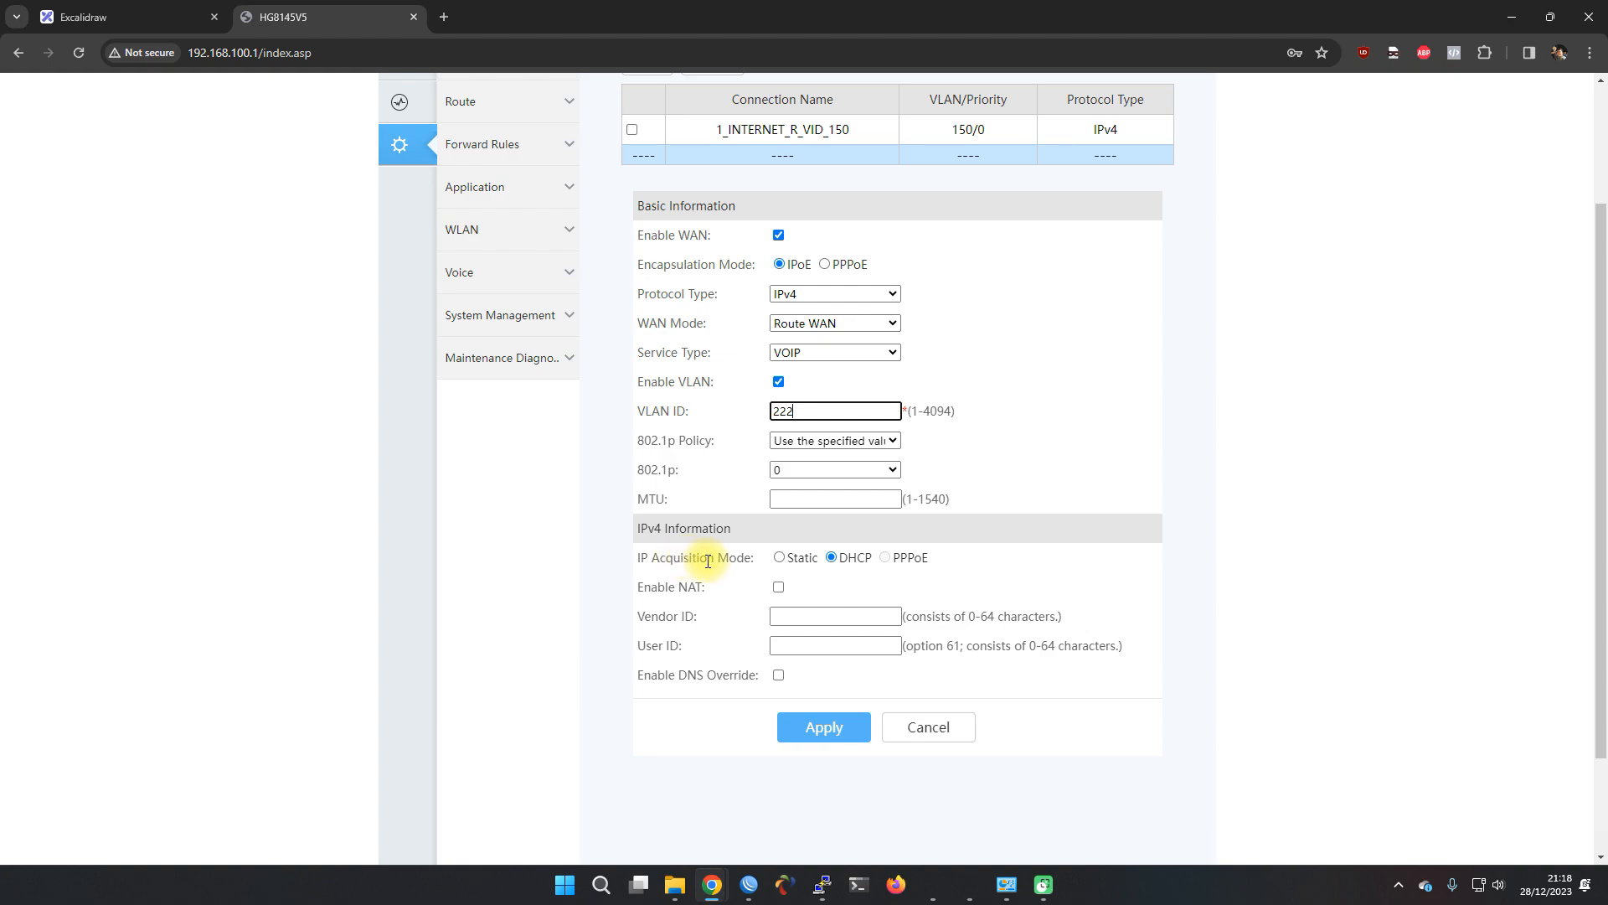
click(780, 557)
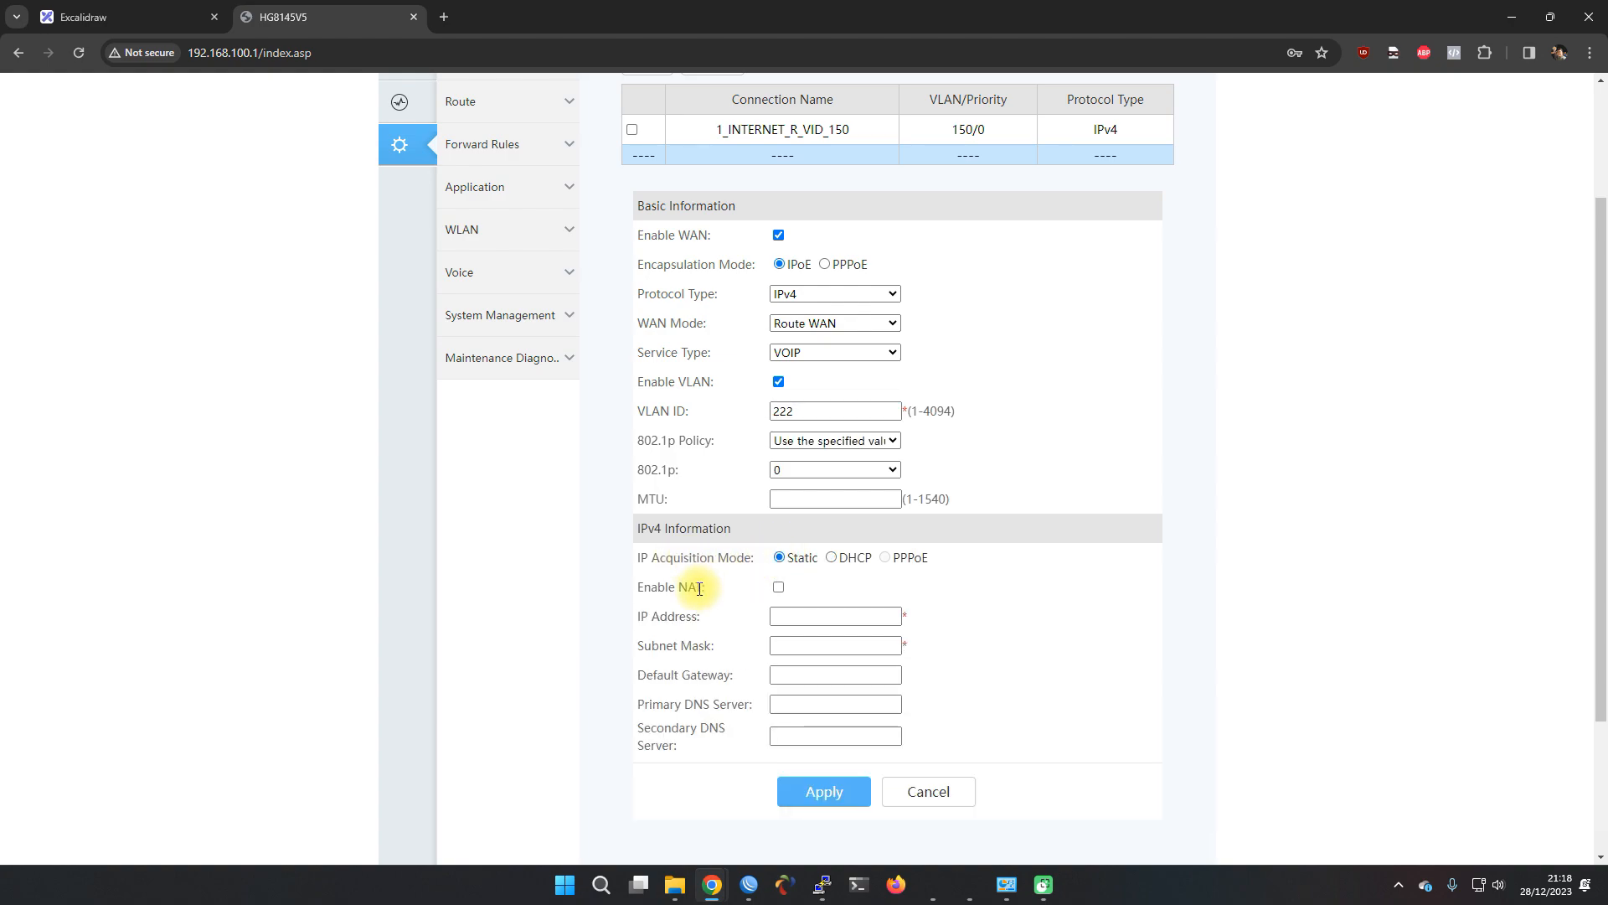
scroll(699, 586, down, 2)
click(793, 451)
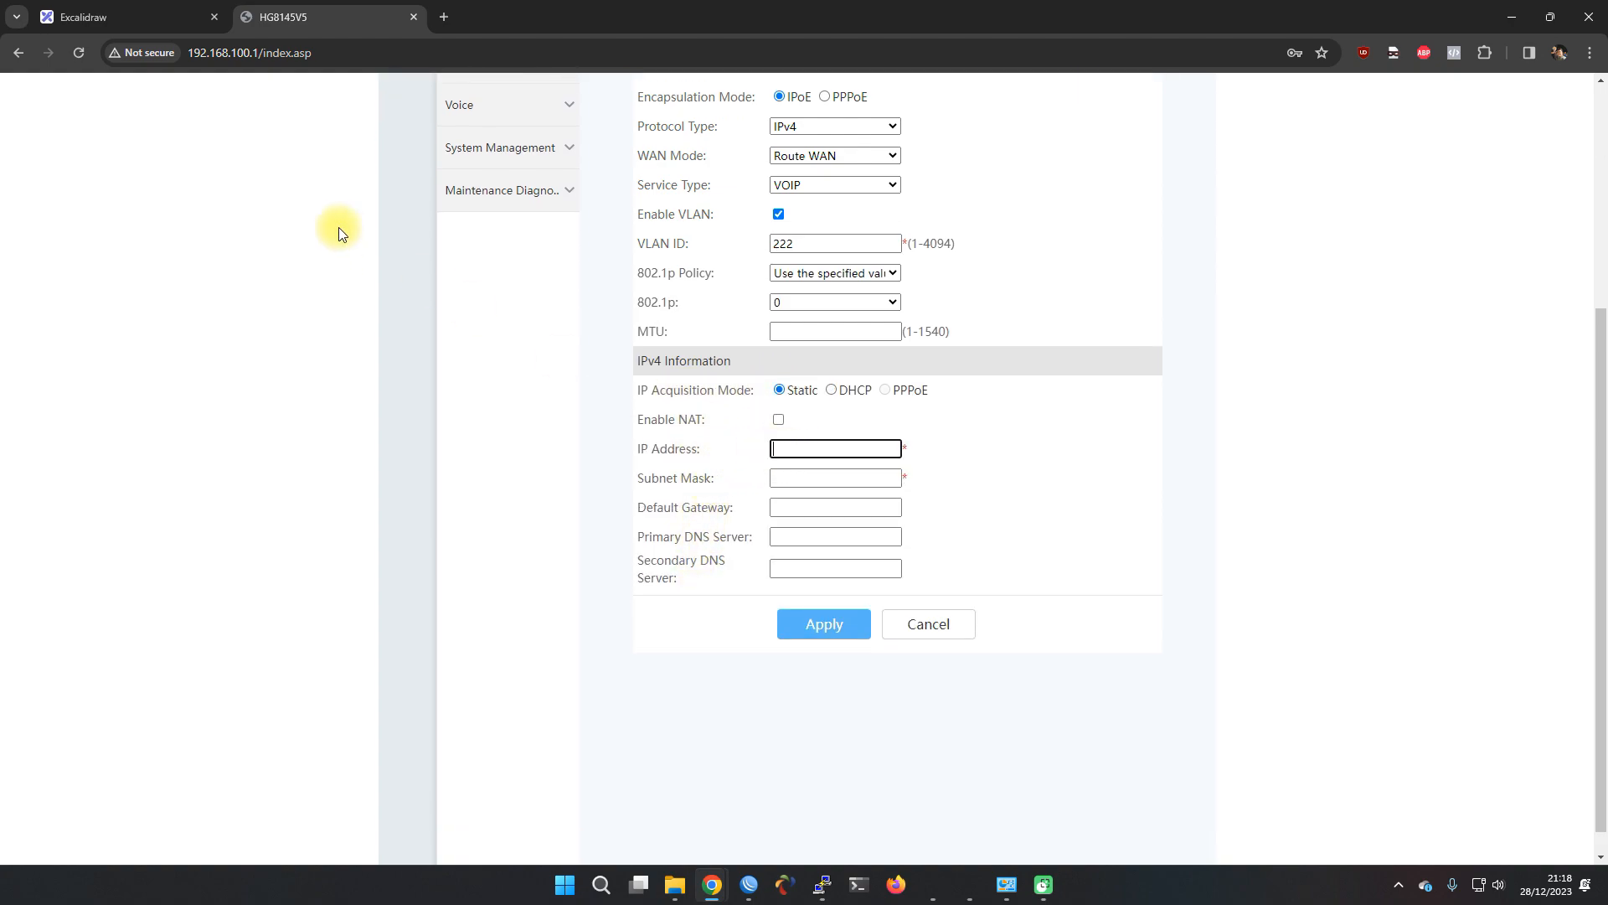
click(161, 29)
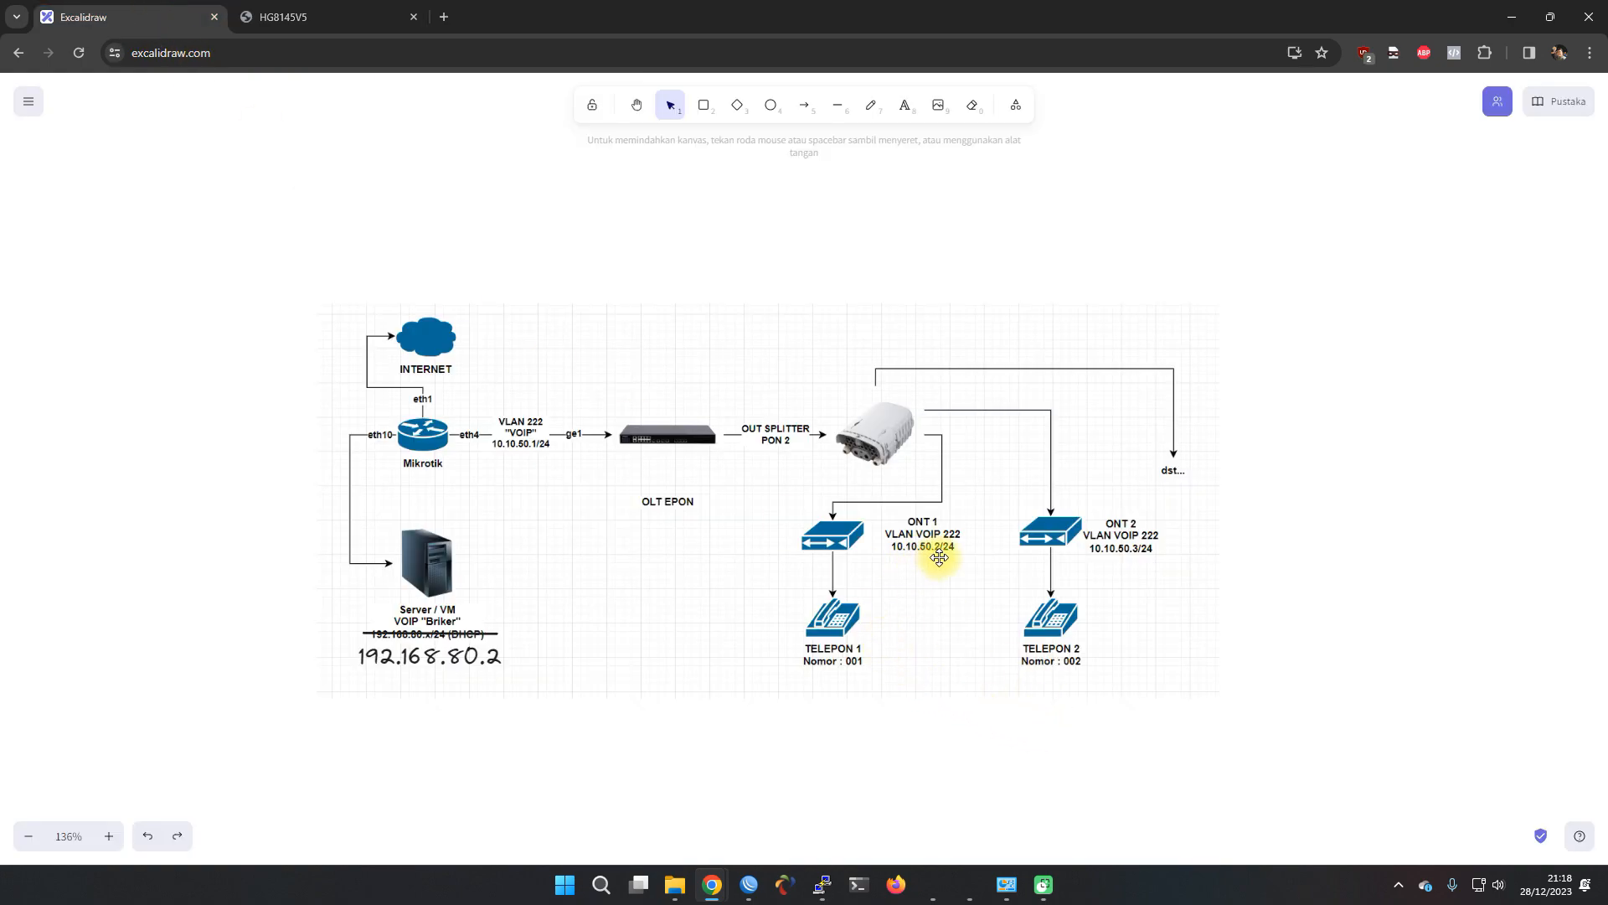
Enter static IP 10.10.50.2, mask 255.255.255.0 and gateway 10.10.50.1 from the diagram
click(306, 21)
text(10)
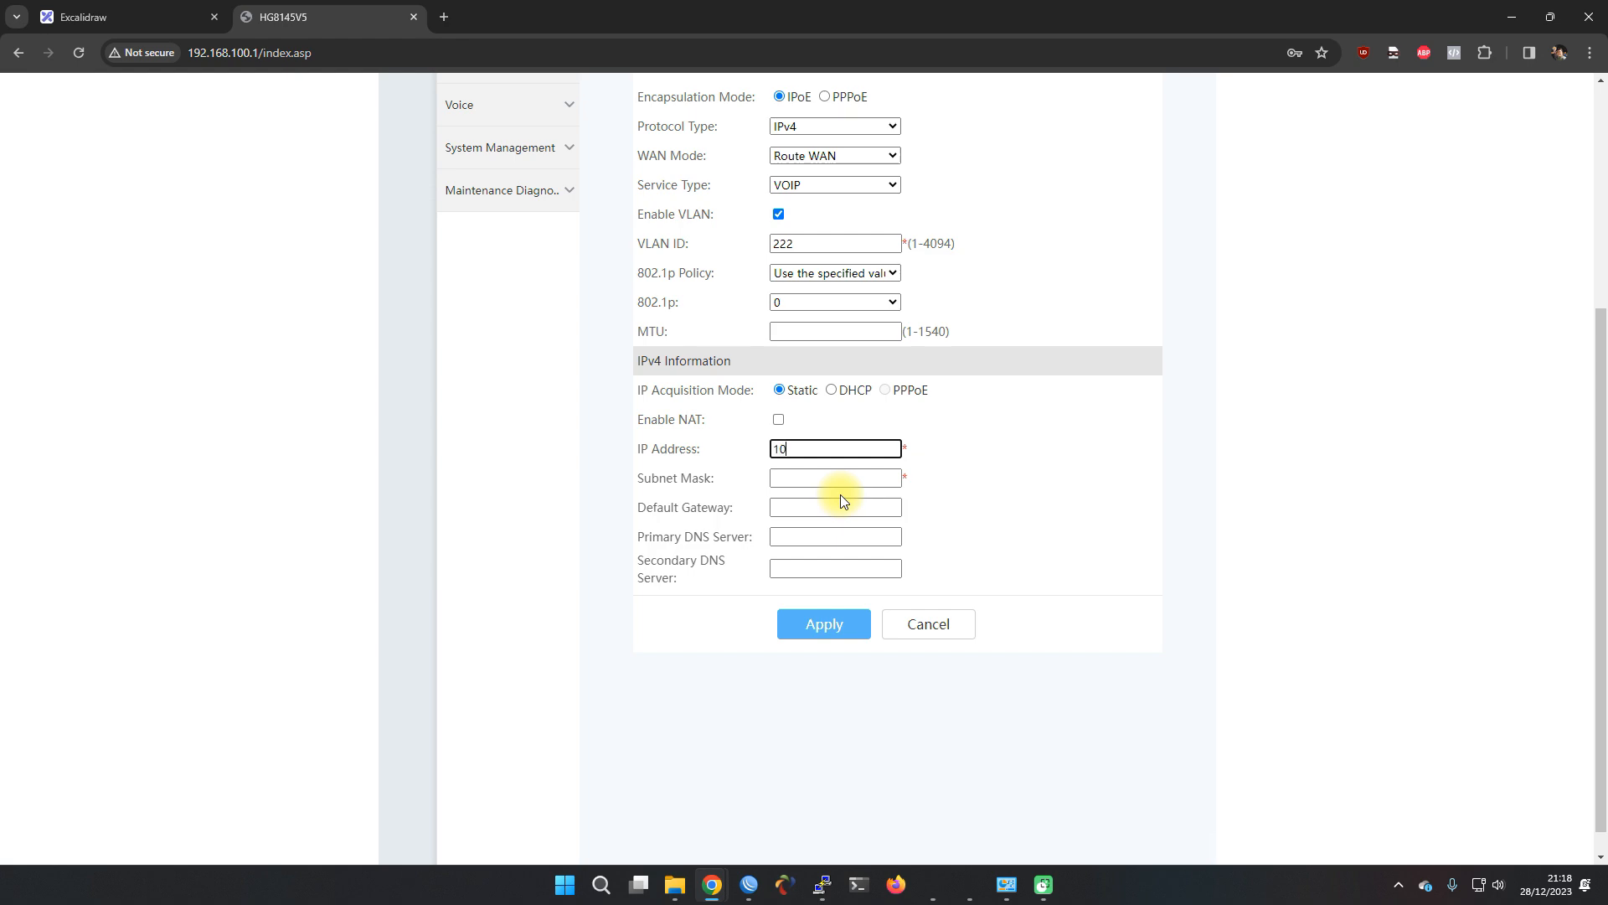
text(.10.50.2)
key(Tab)
text(255.2)
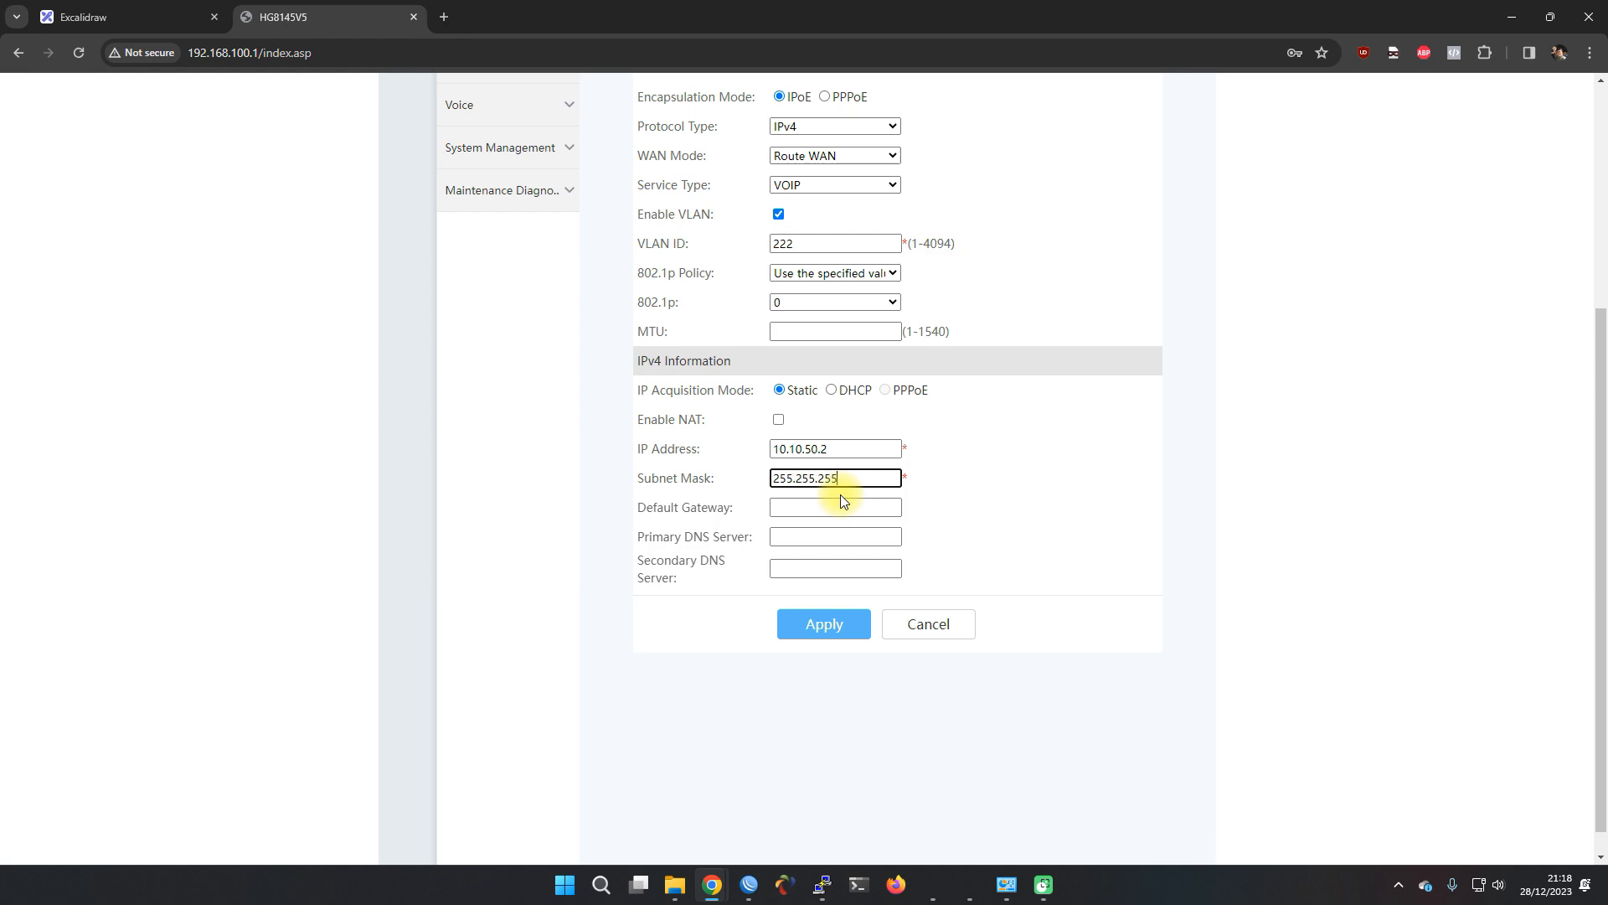
key(Tab)
click(107, 15)
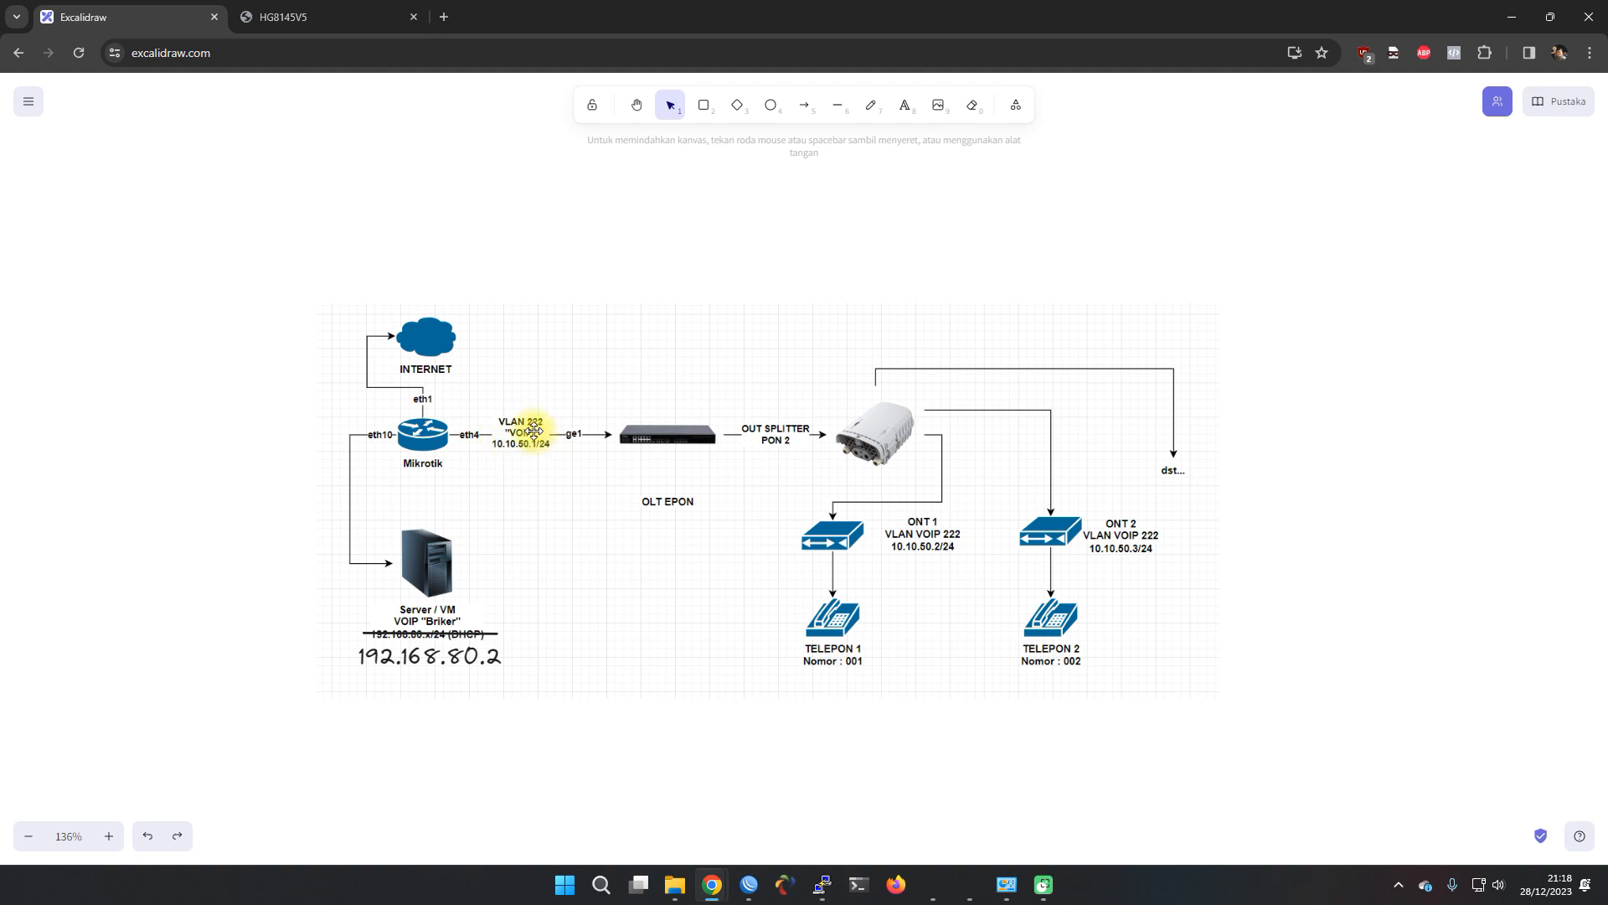
click(334, 19)
click(860, 506)
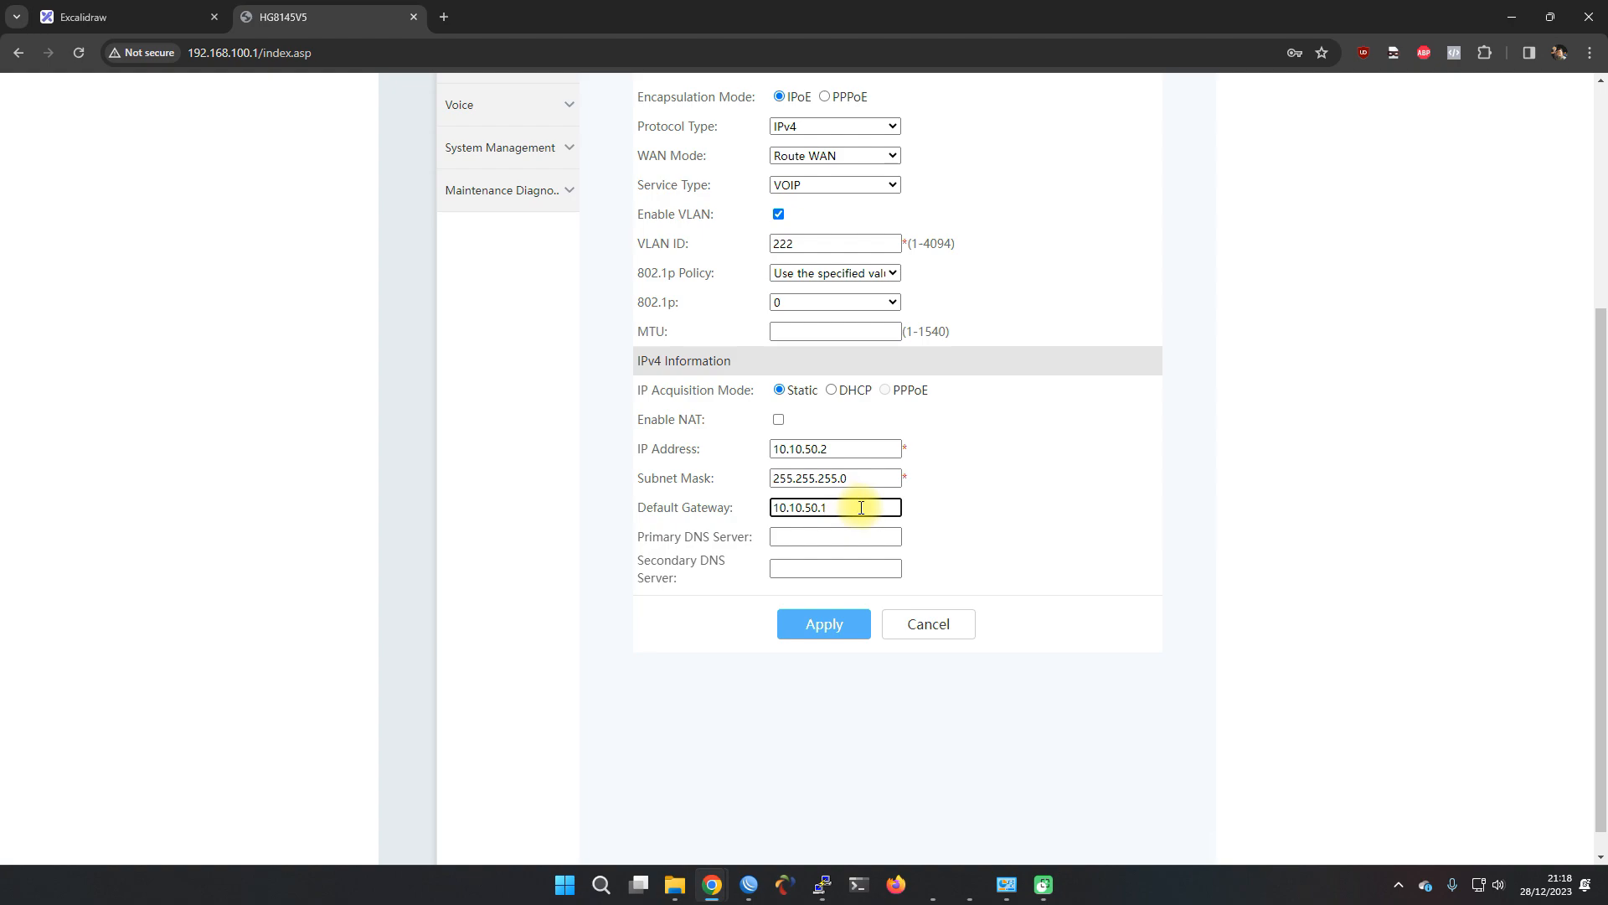
click(846, 536)
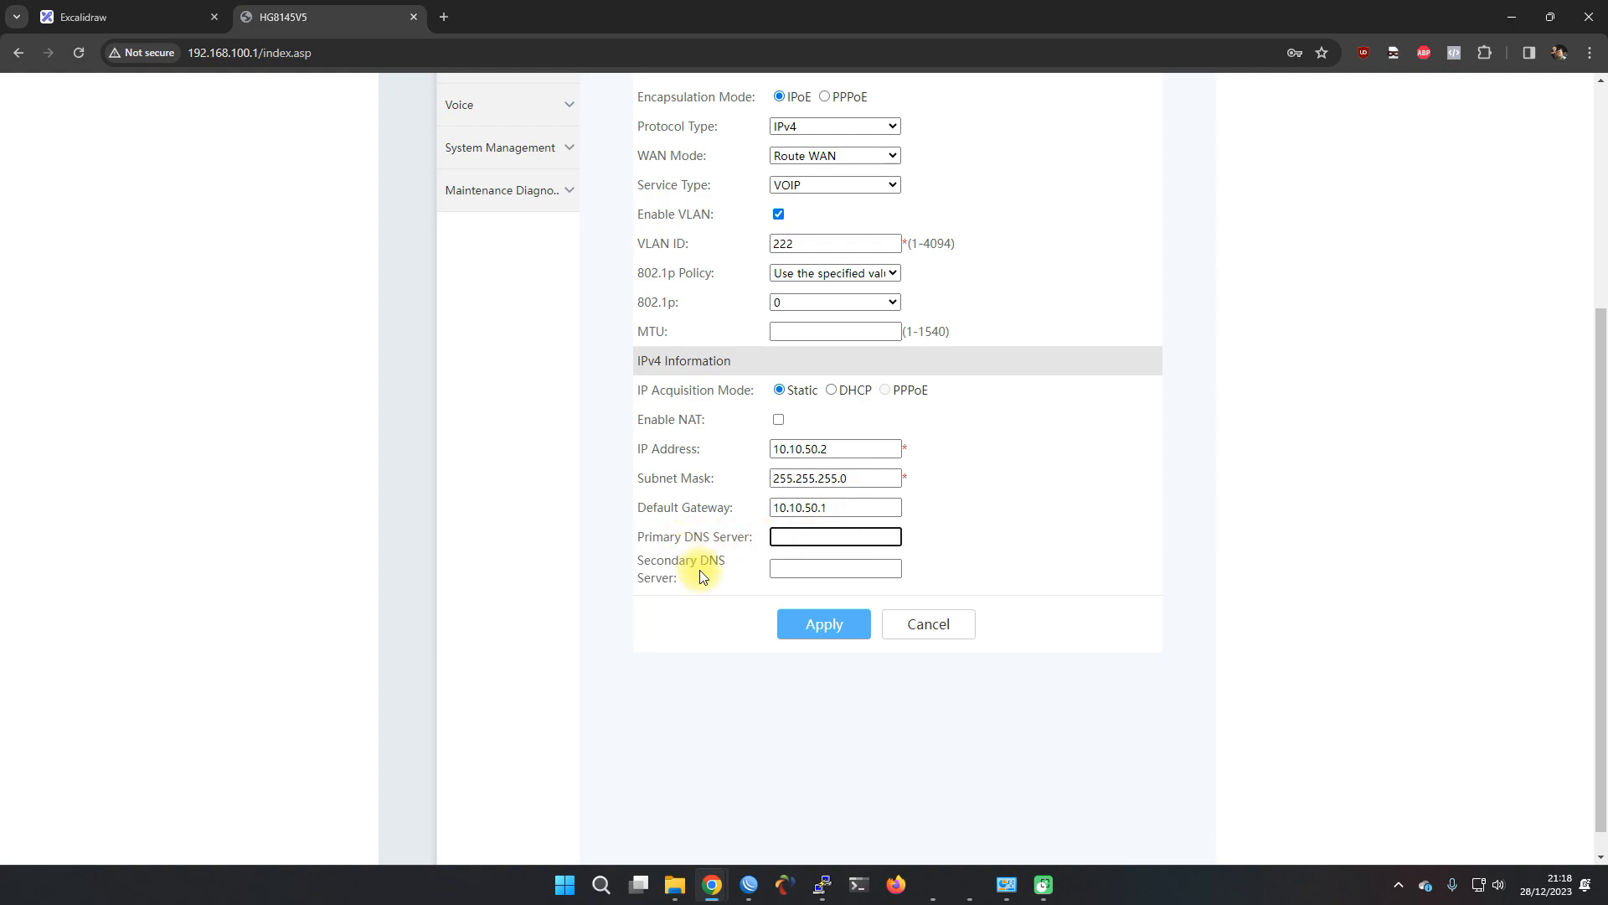
triple_click(701, 566)
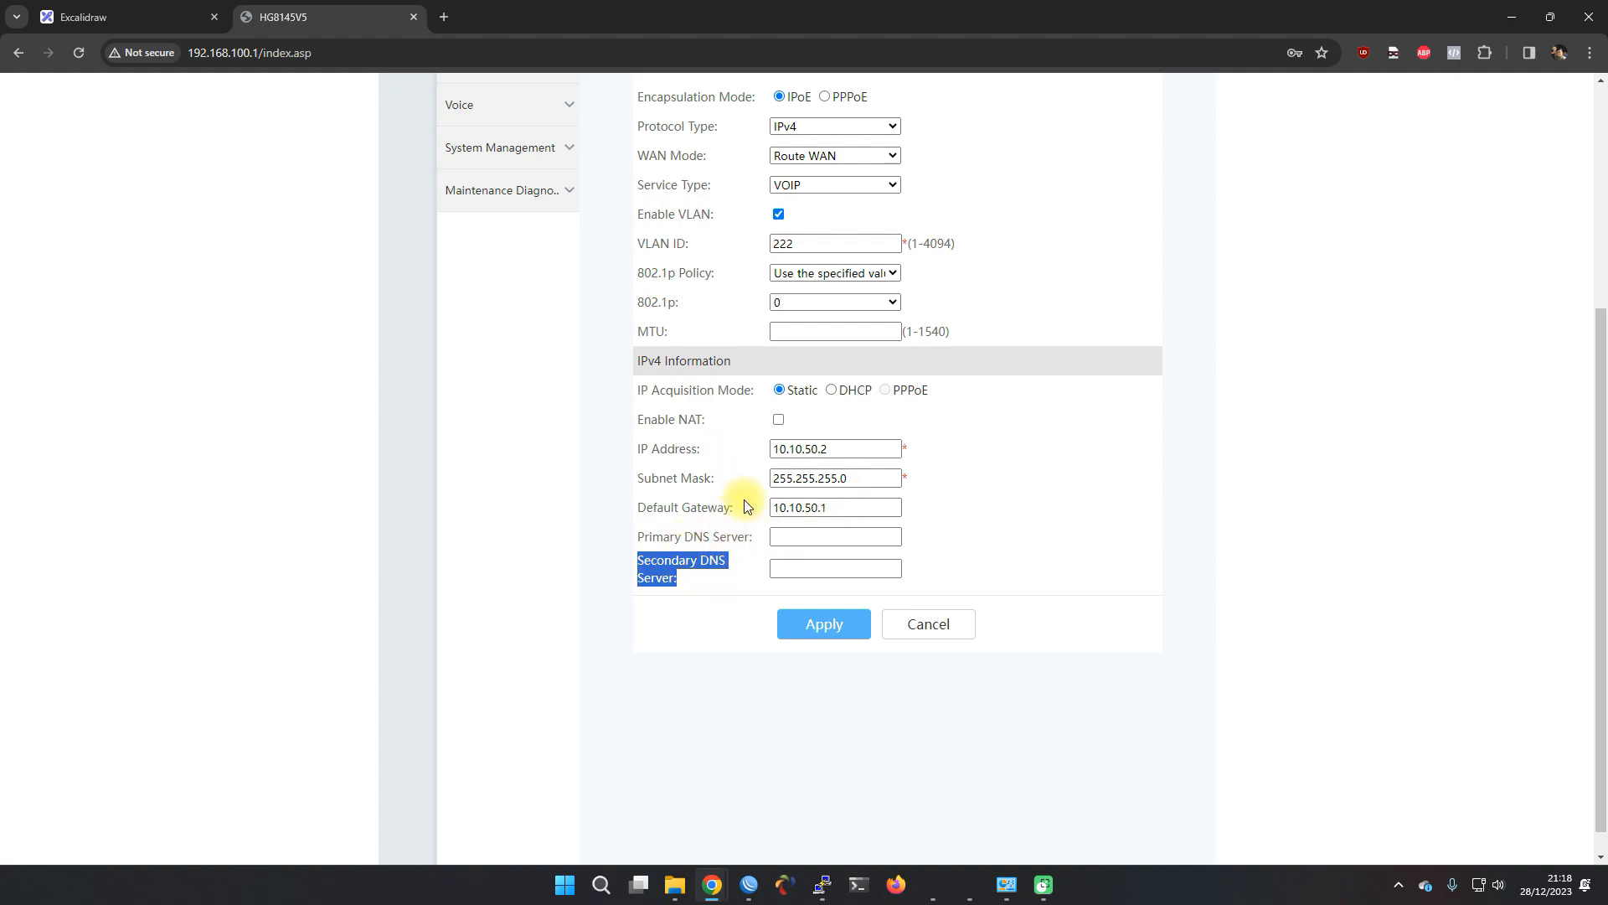
click(796, 645)
Apply the VOIP WAN, review the new 2_VOIP_R_VID_222 connection, and open VoIP Basic settings
click(814, 631)
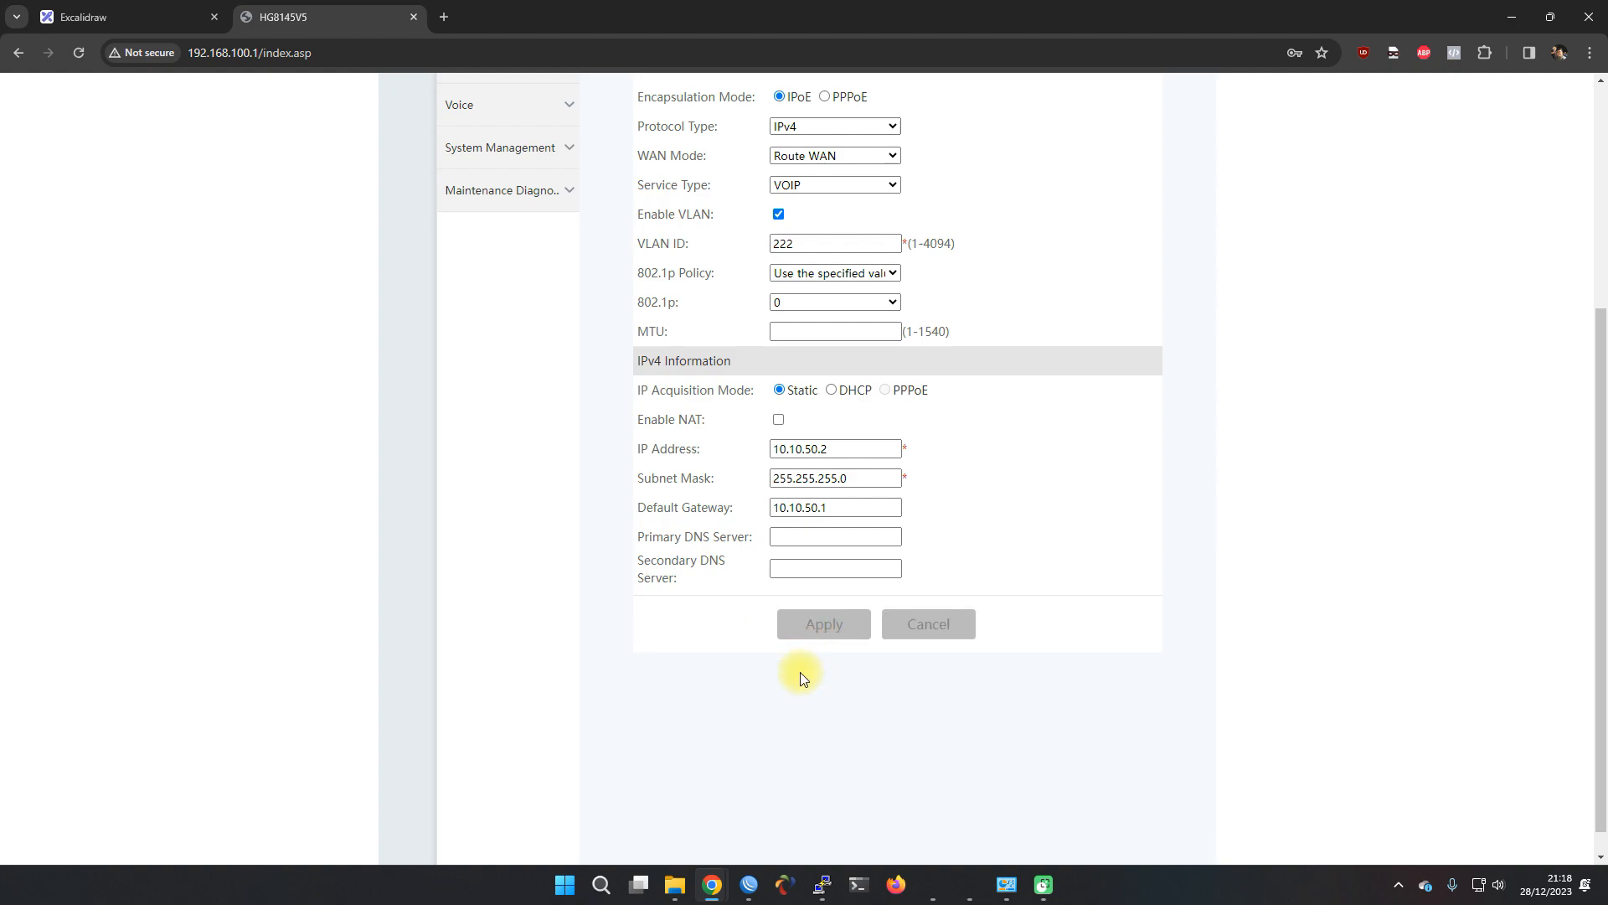
scroll(751, 737, up, 2)
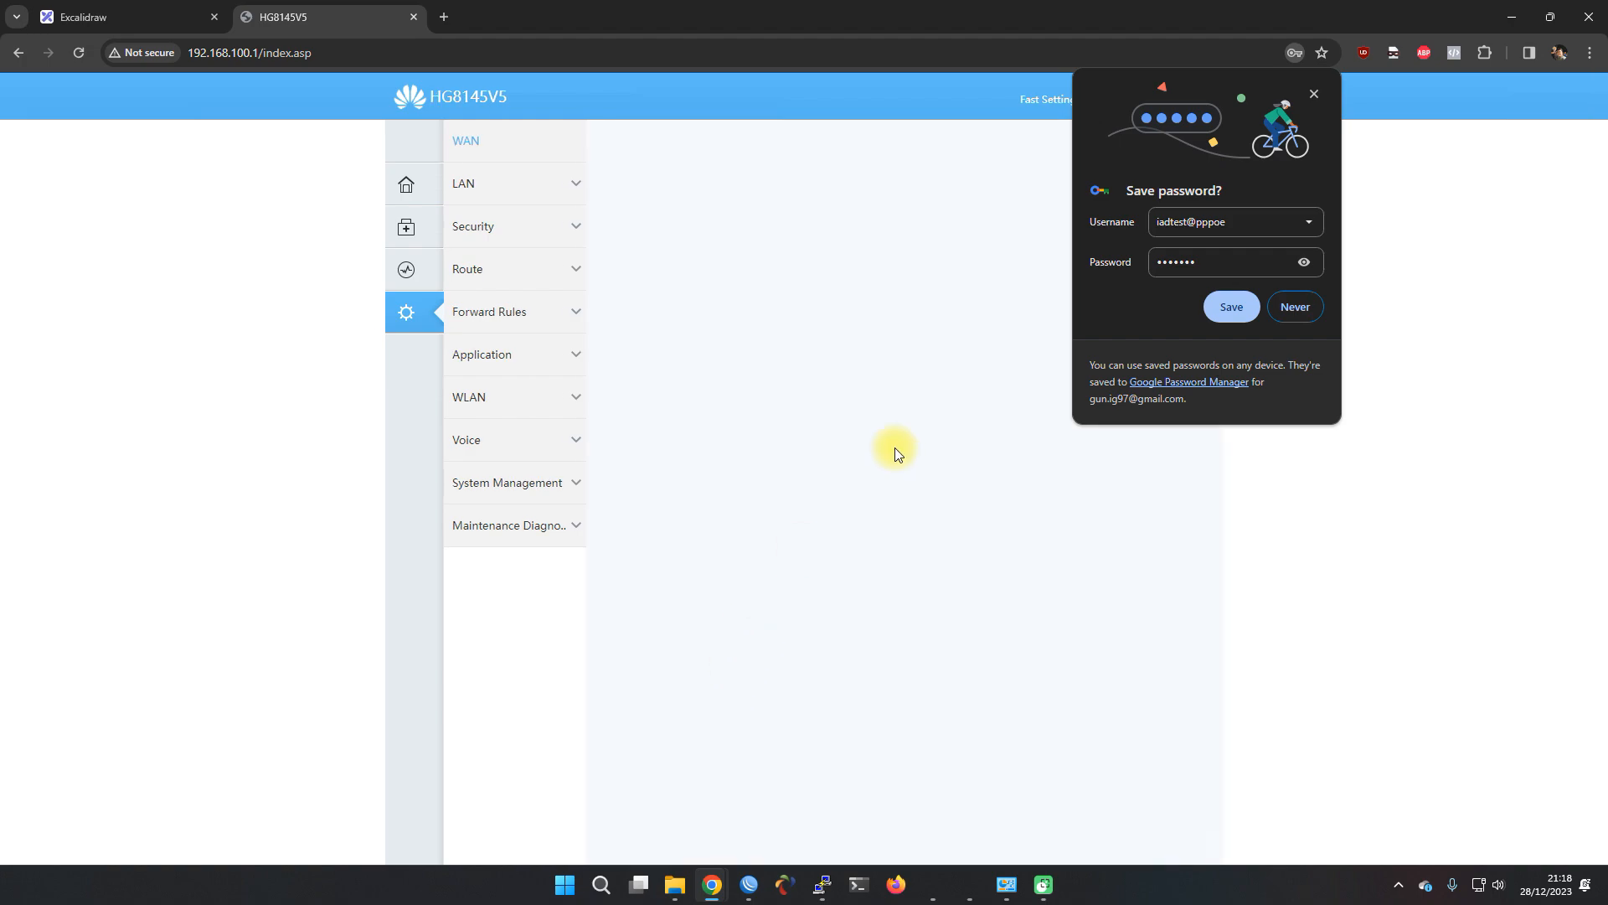
click(1295, 306)
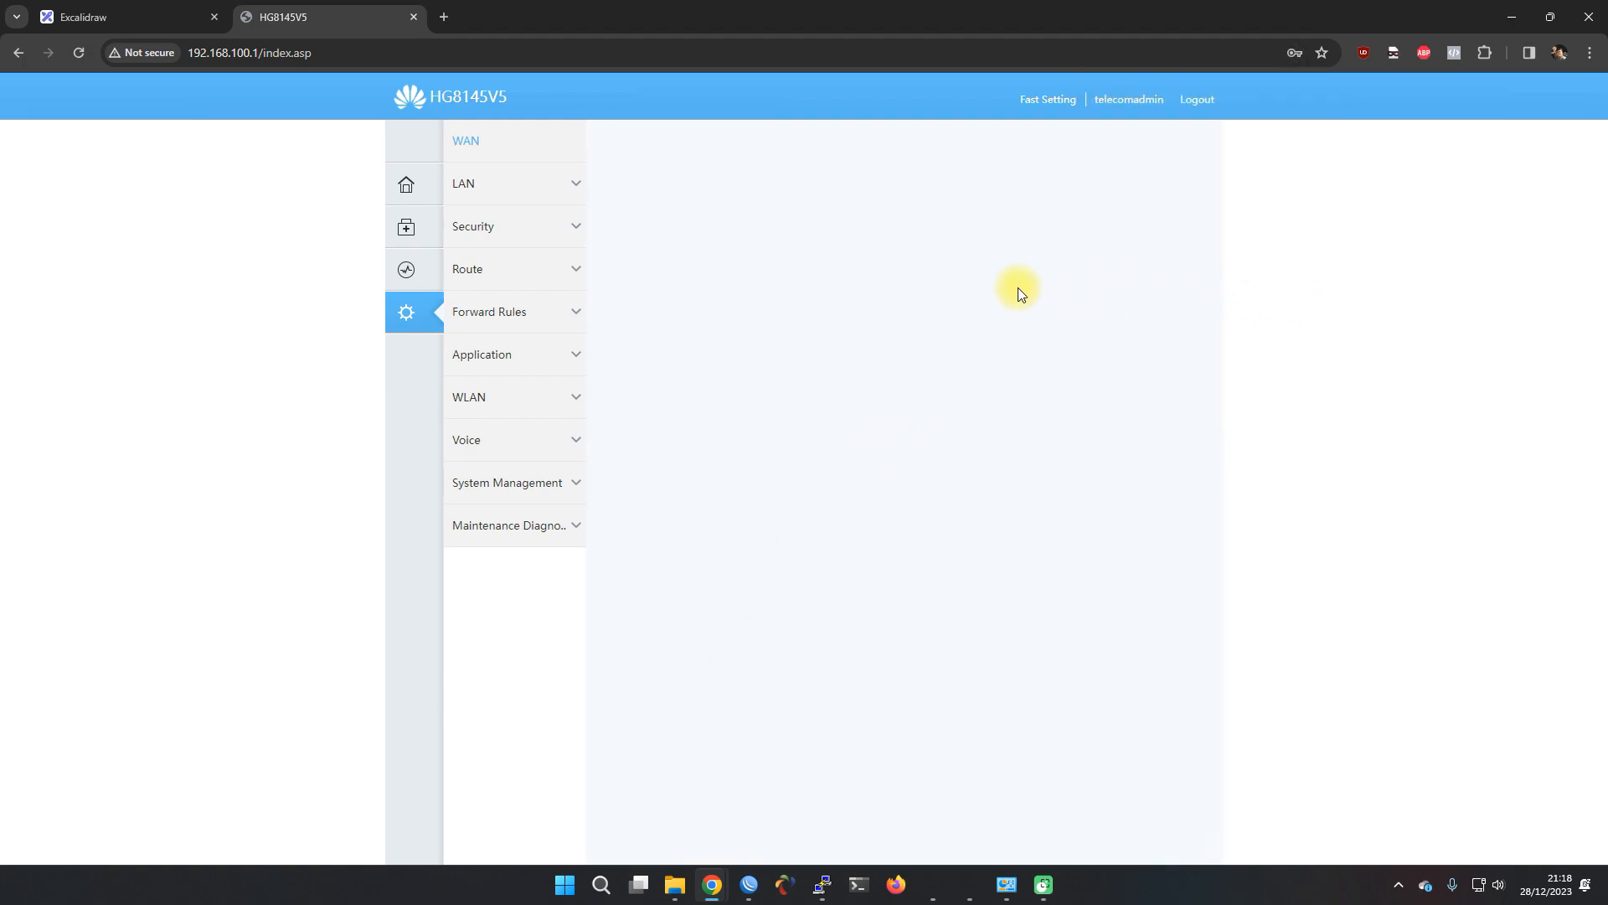
click(821, 323)
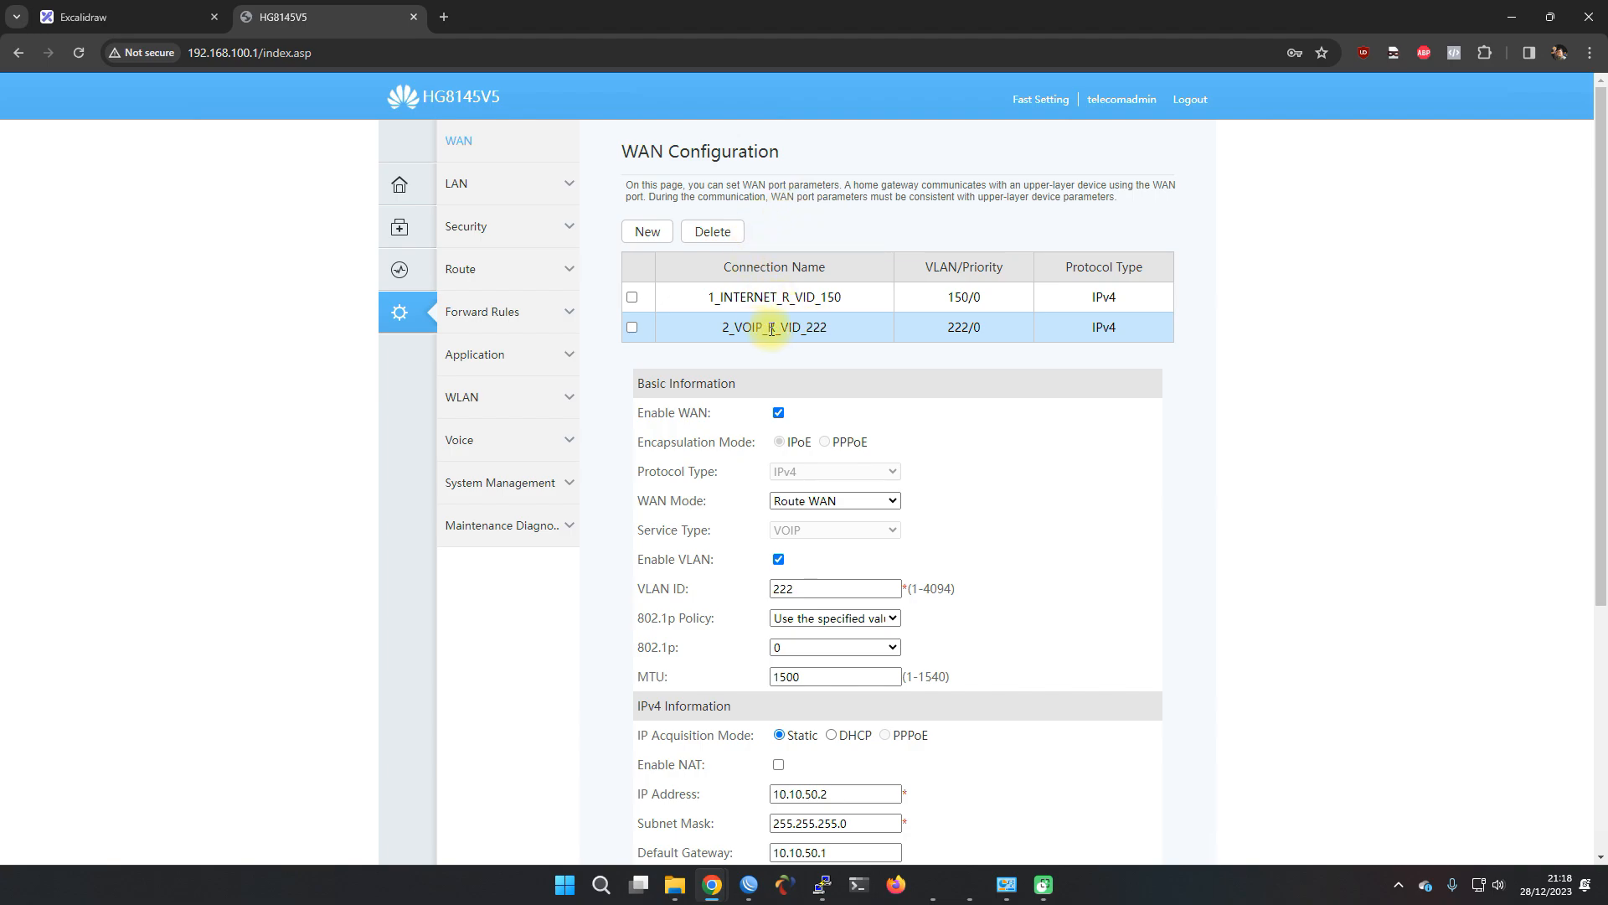
click(530, 444)
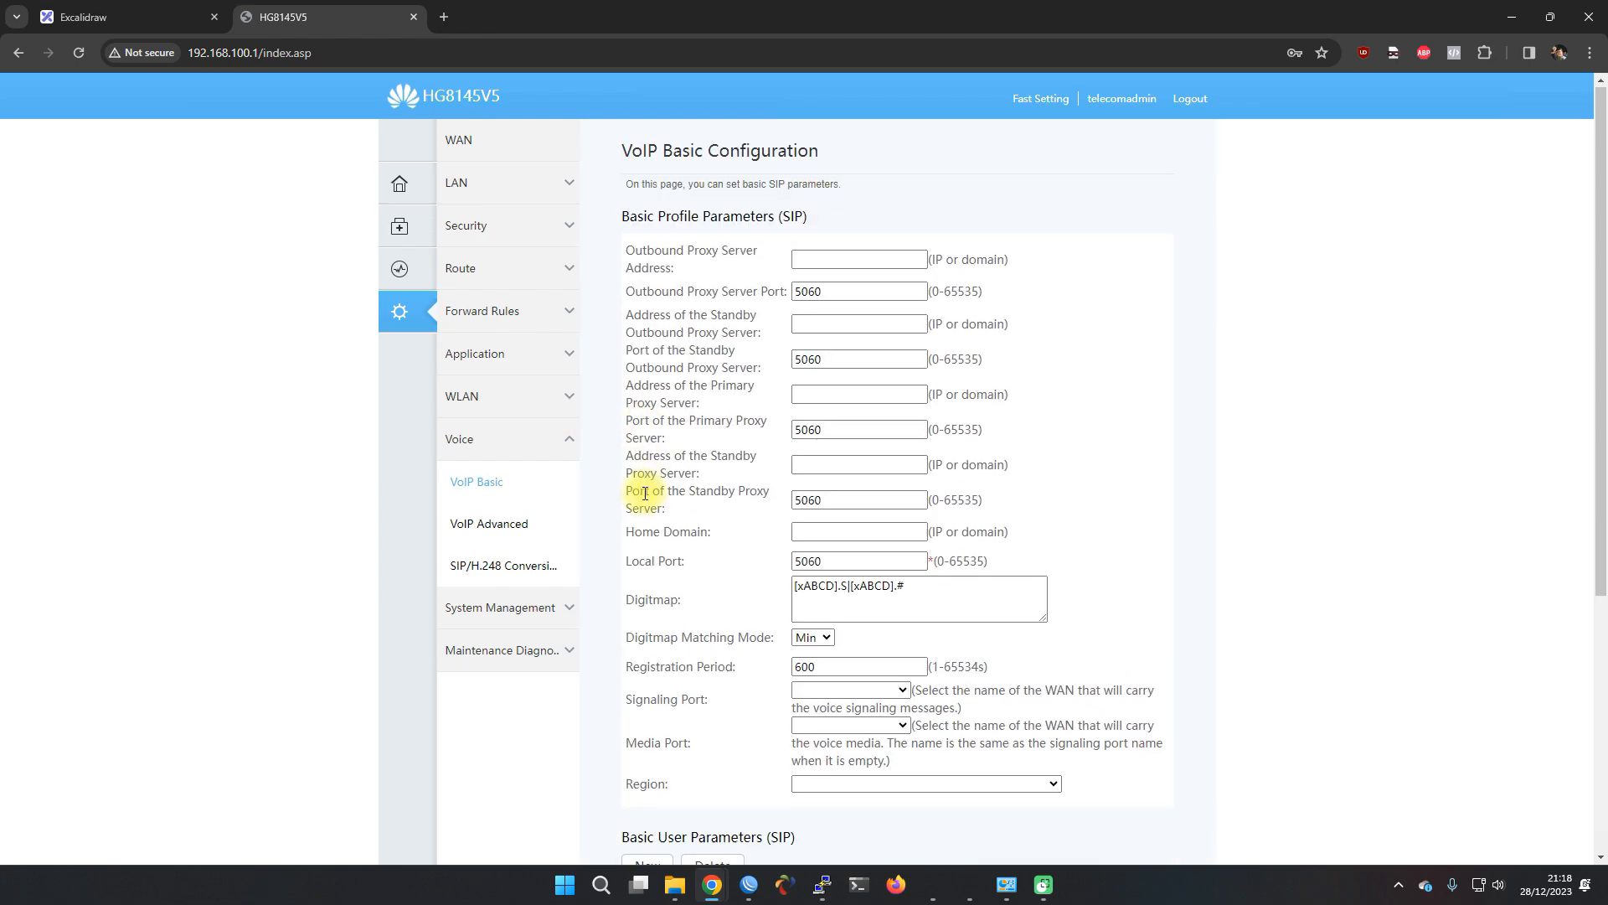
Enter the PBX address 192.168.80.2 as the outbound proxy server and copy it
scroll(645, 493, down, 3)
scroll(645, 493, down, 2)
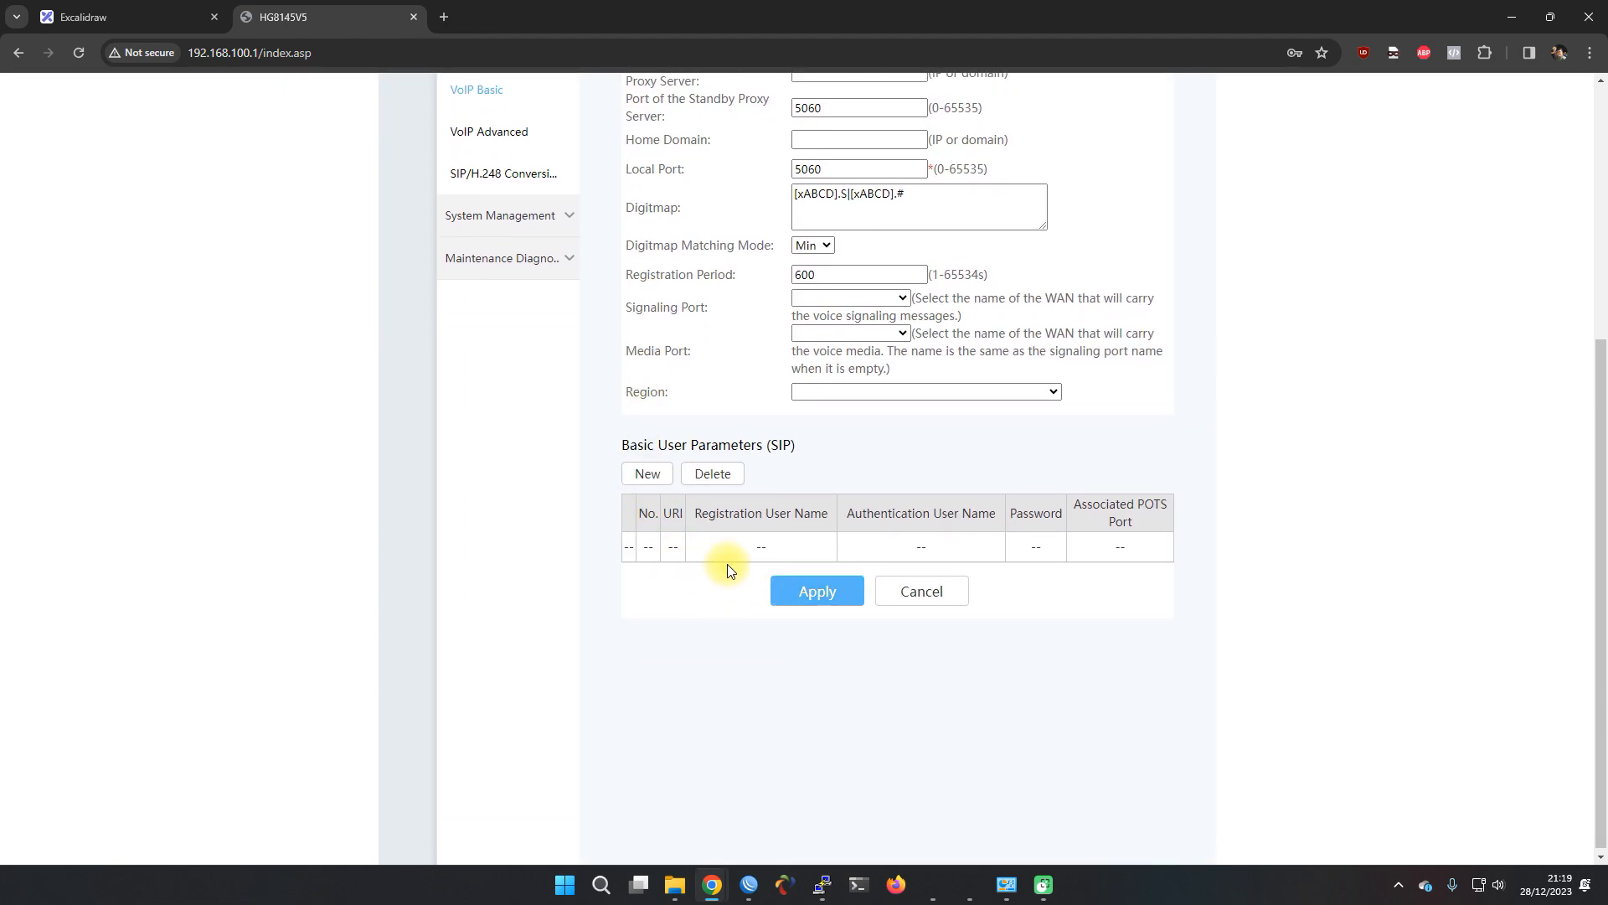
scroll(725, 556, up, 5)
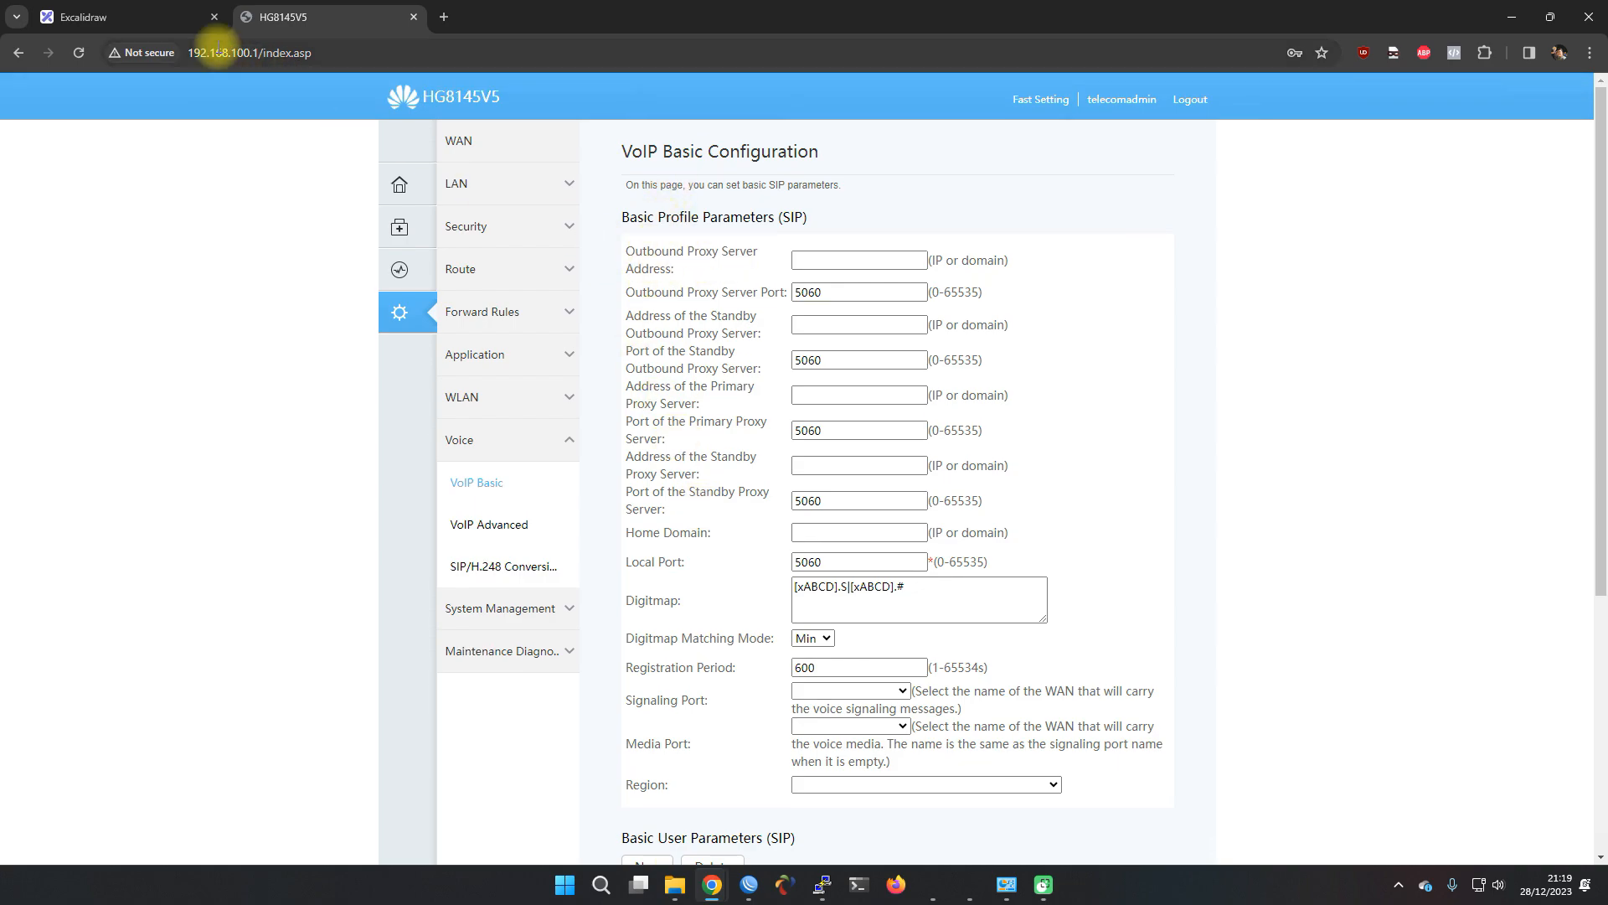
click(109, 17)
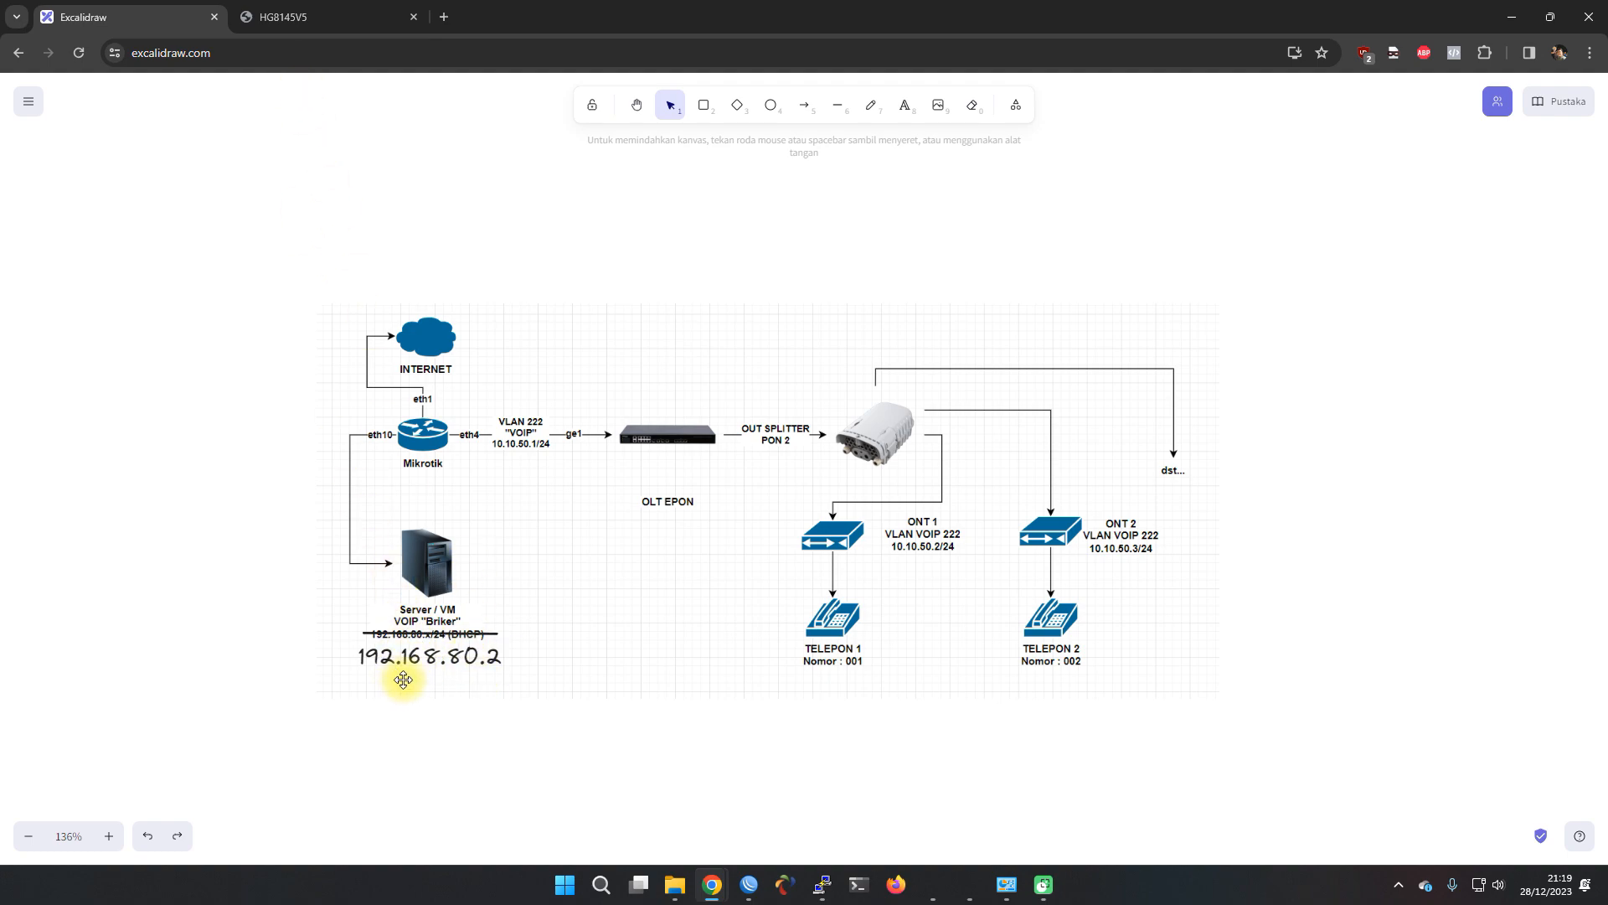
click(295, 18)
click(861, 263)
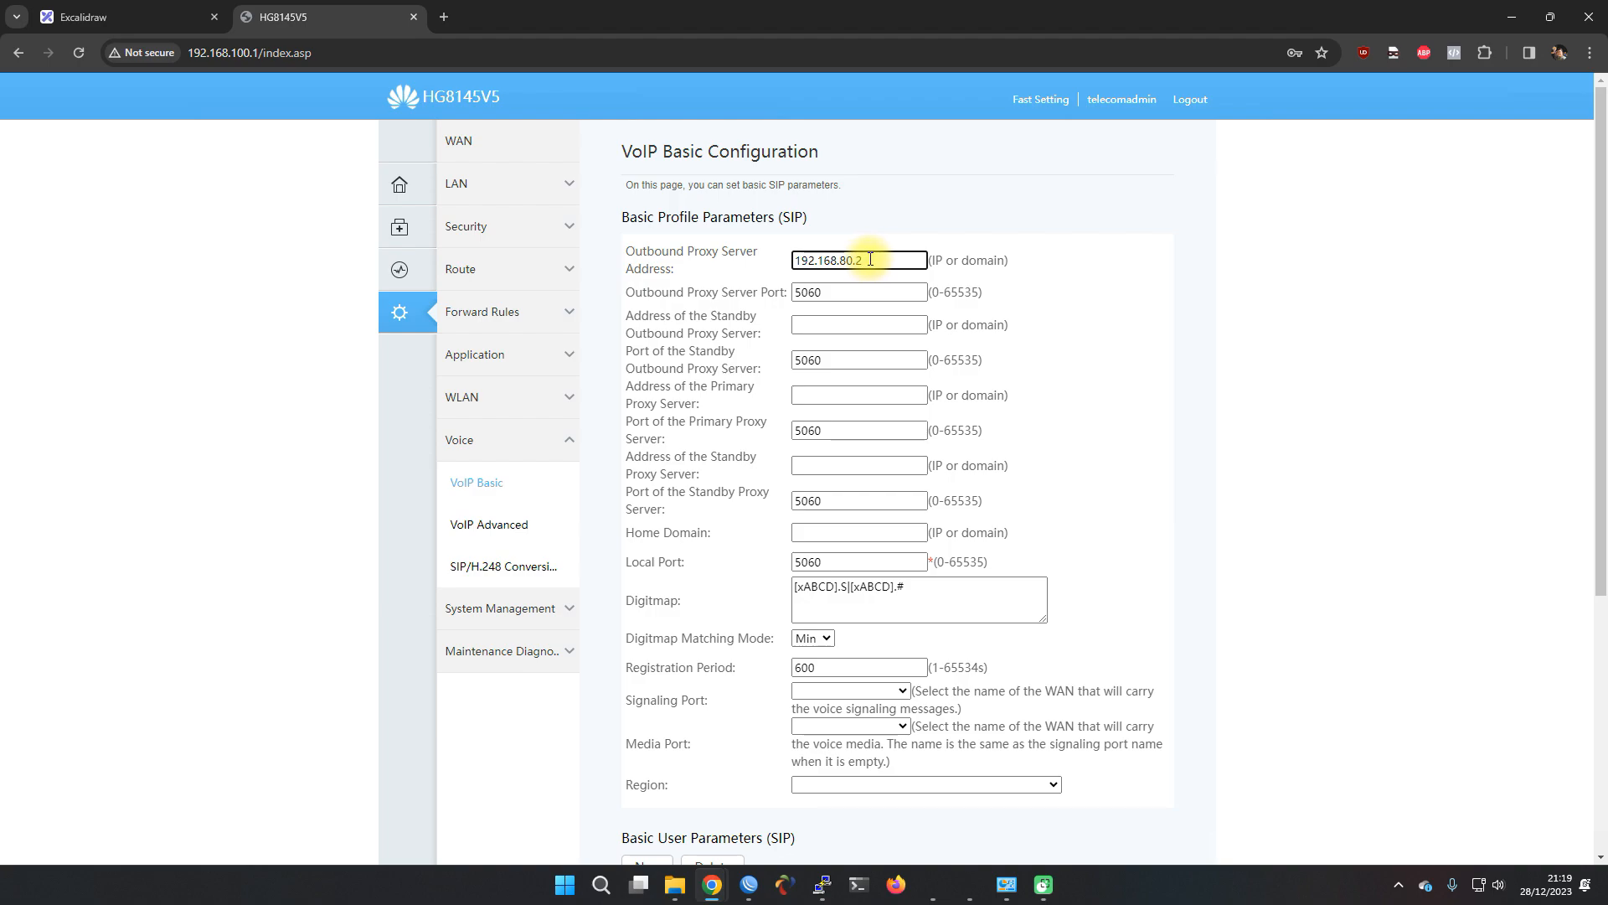
drag(870, 260, 796, 261)
key(ctrl+c)
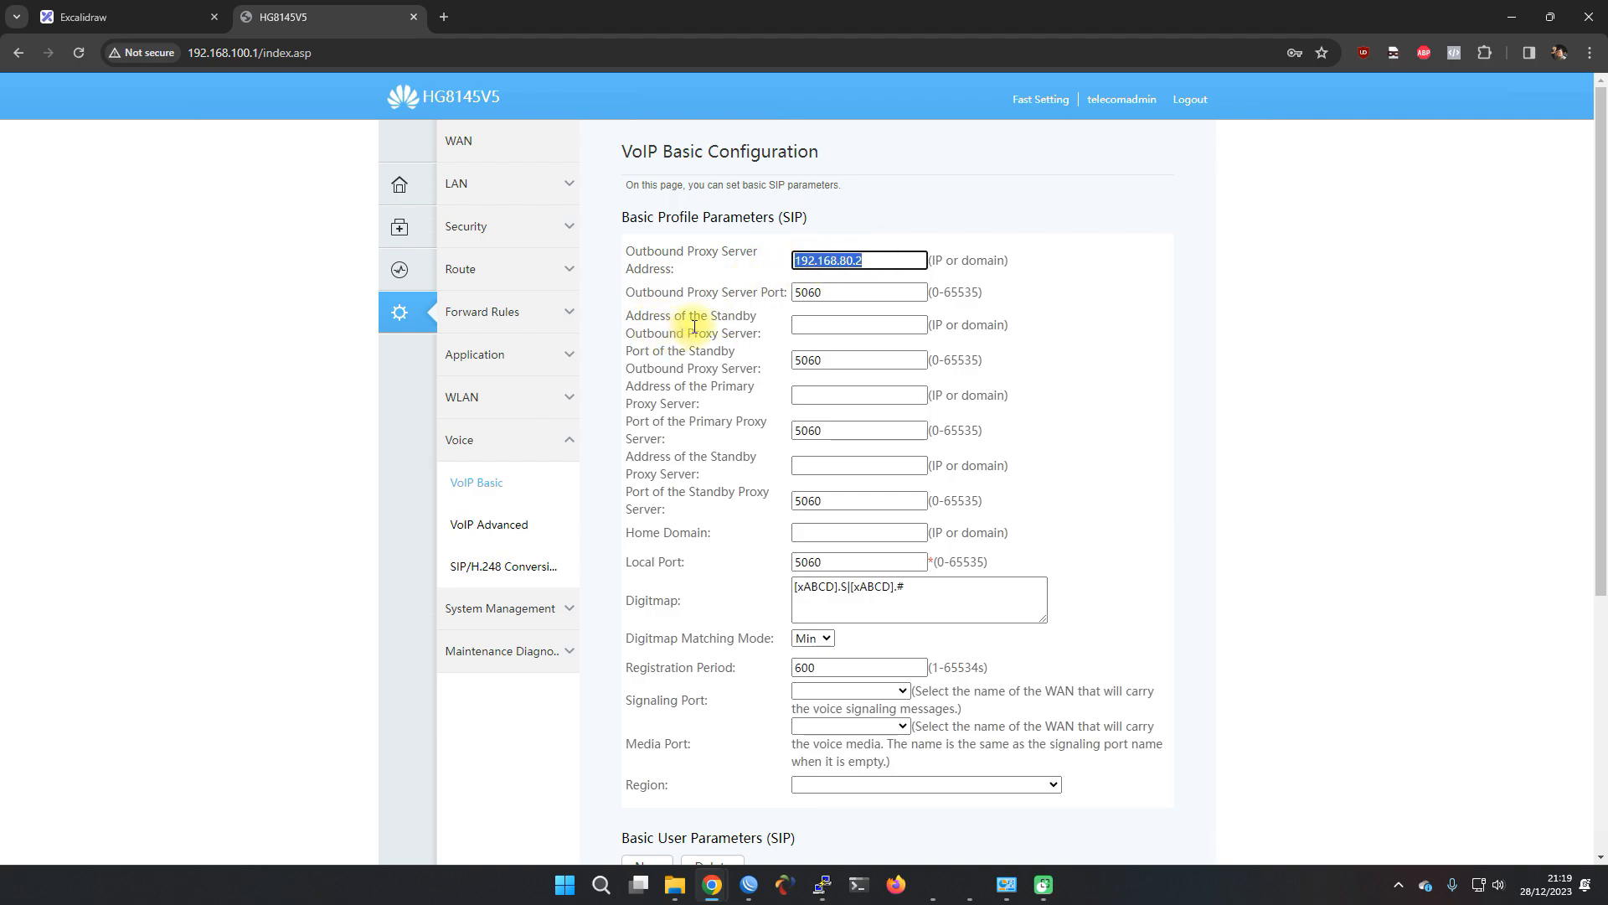
Paste 192.168.80.2 into the primary proxy, standby proxy and home domain fields
click(816, 326)
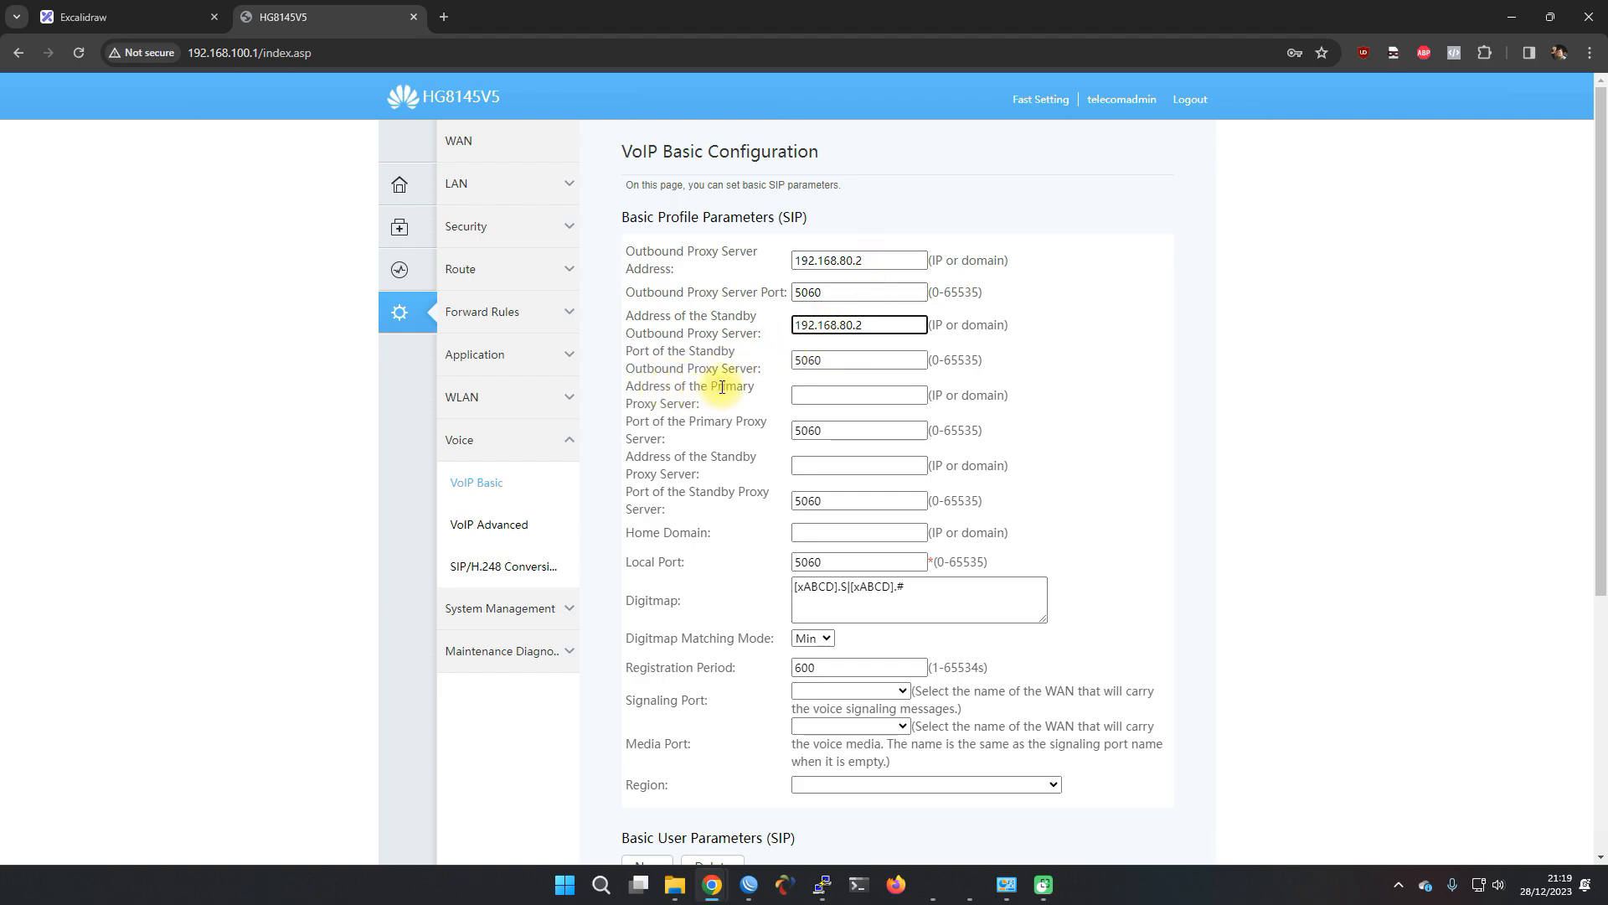
click(819, 395)
key(ctrl+v)
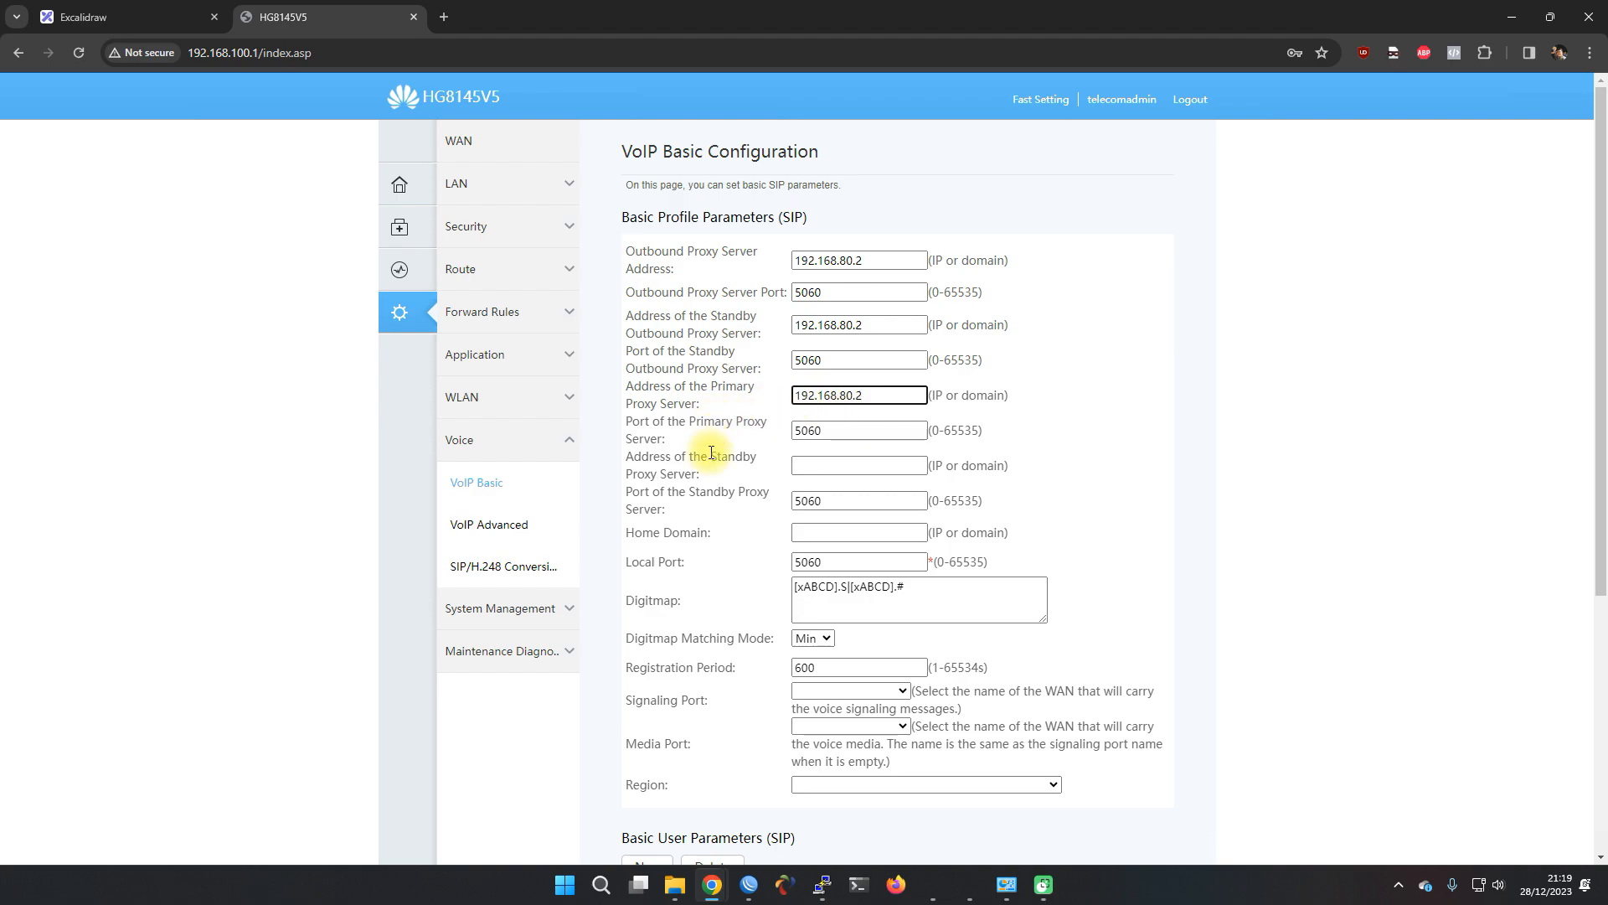
click(797, 460)
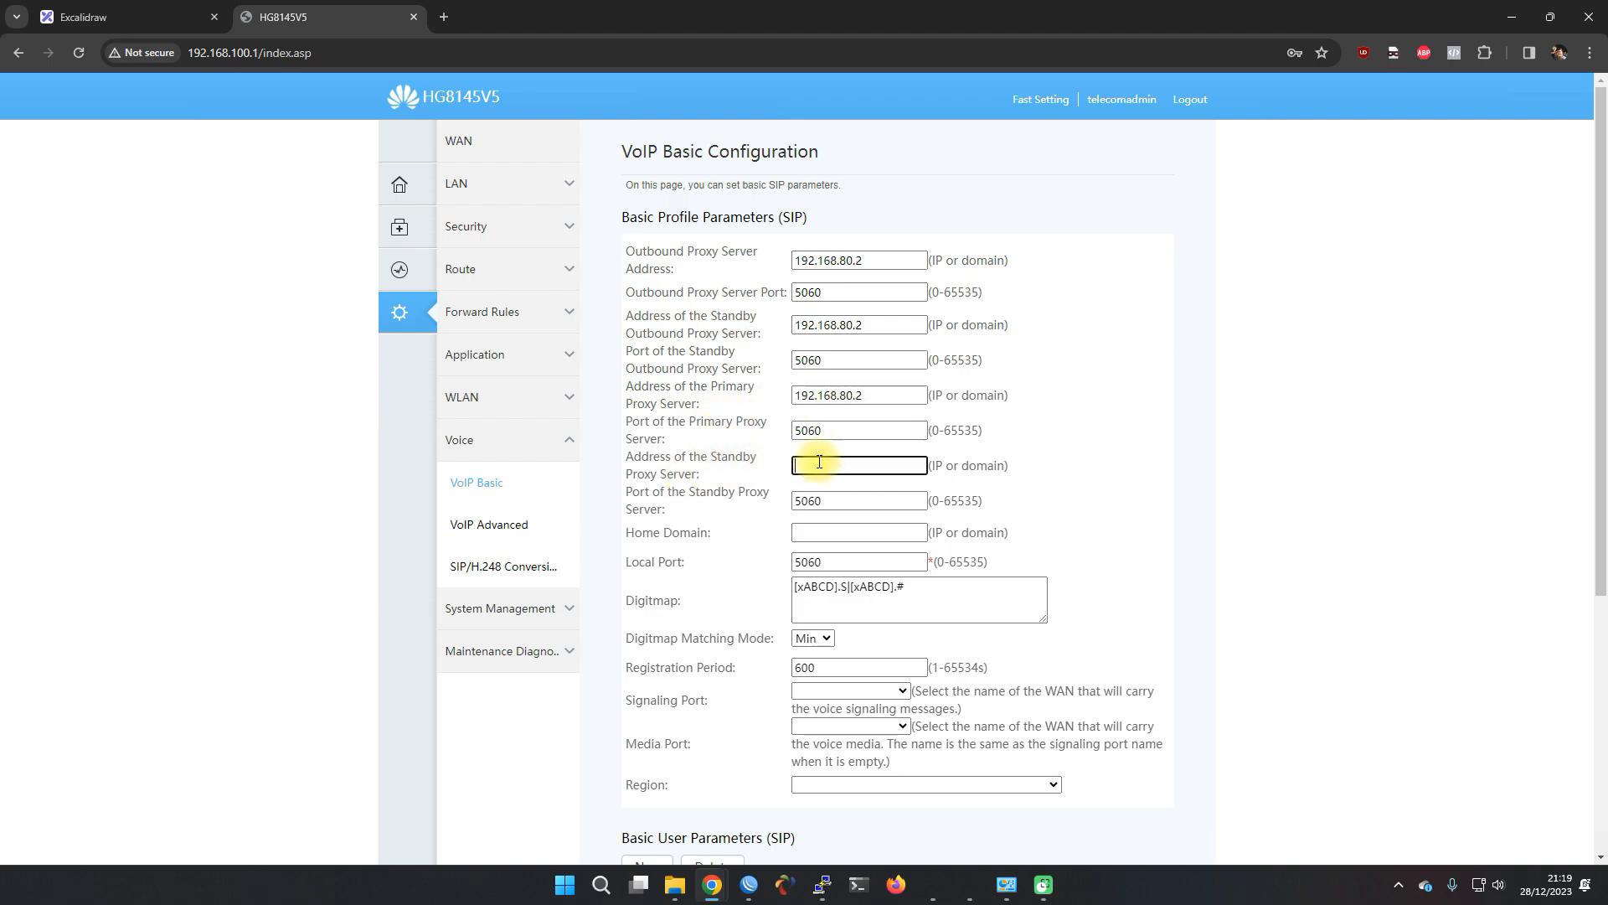
key(ctrl+v)
scroll(693, 565, down, 1)
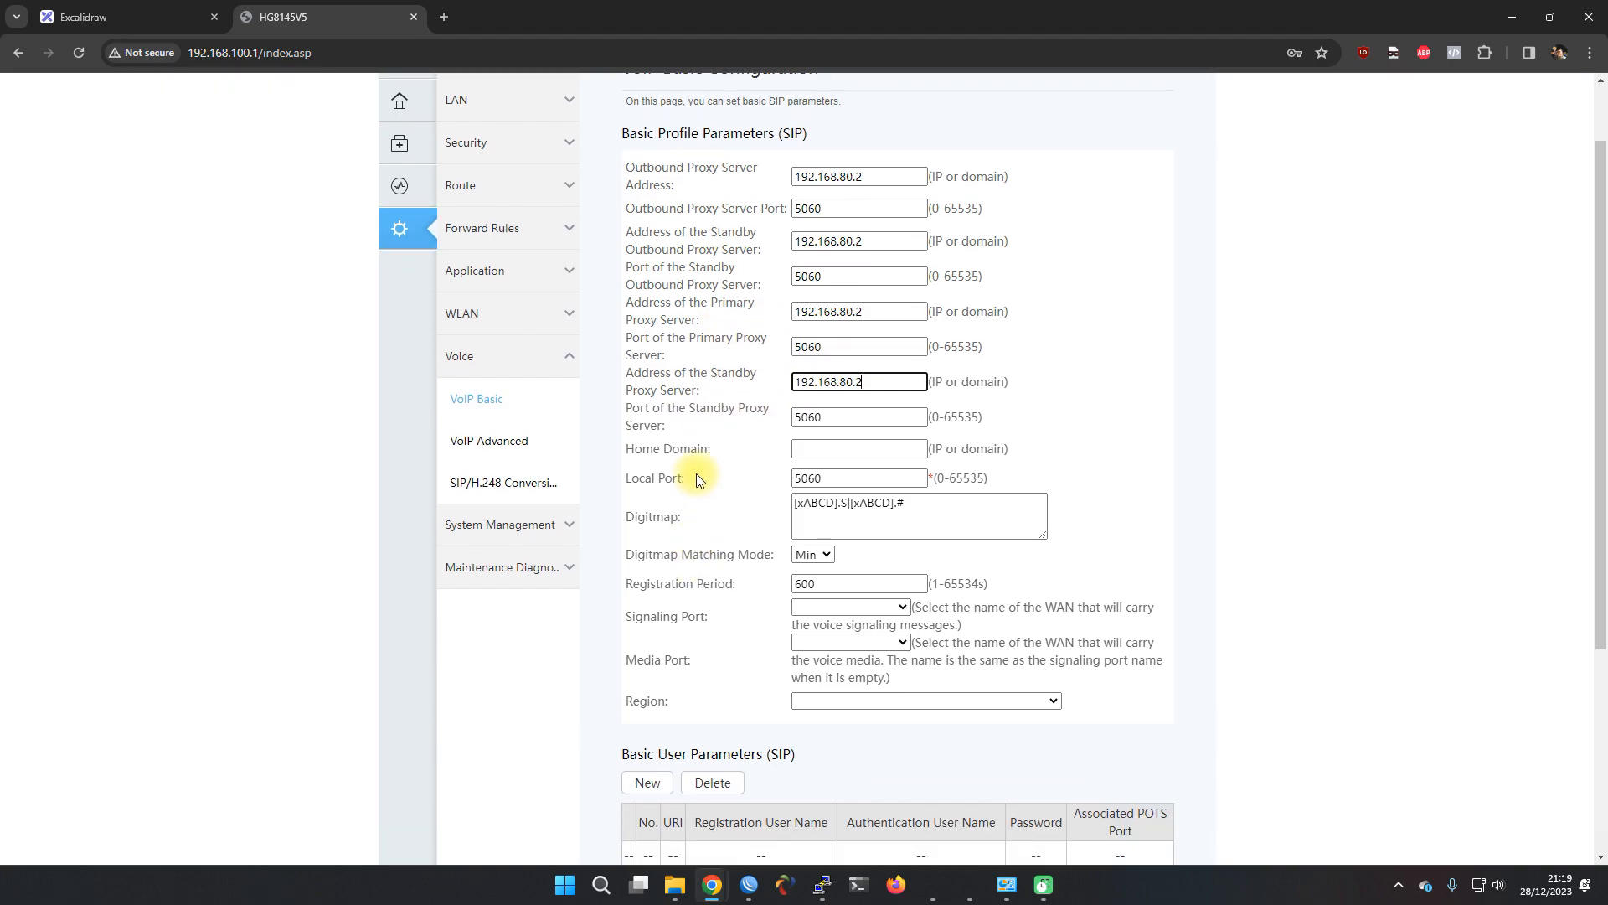
click(816, 449)
key(ctrl+v)
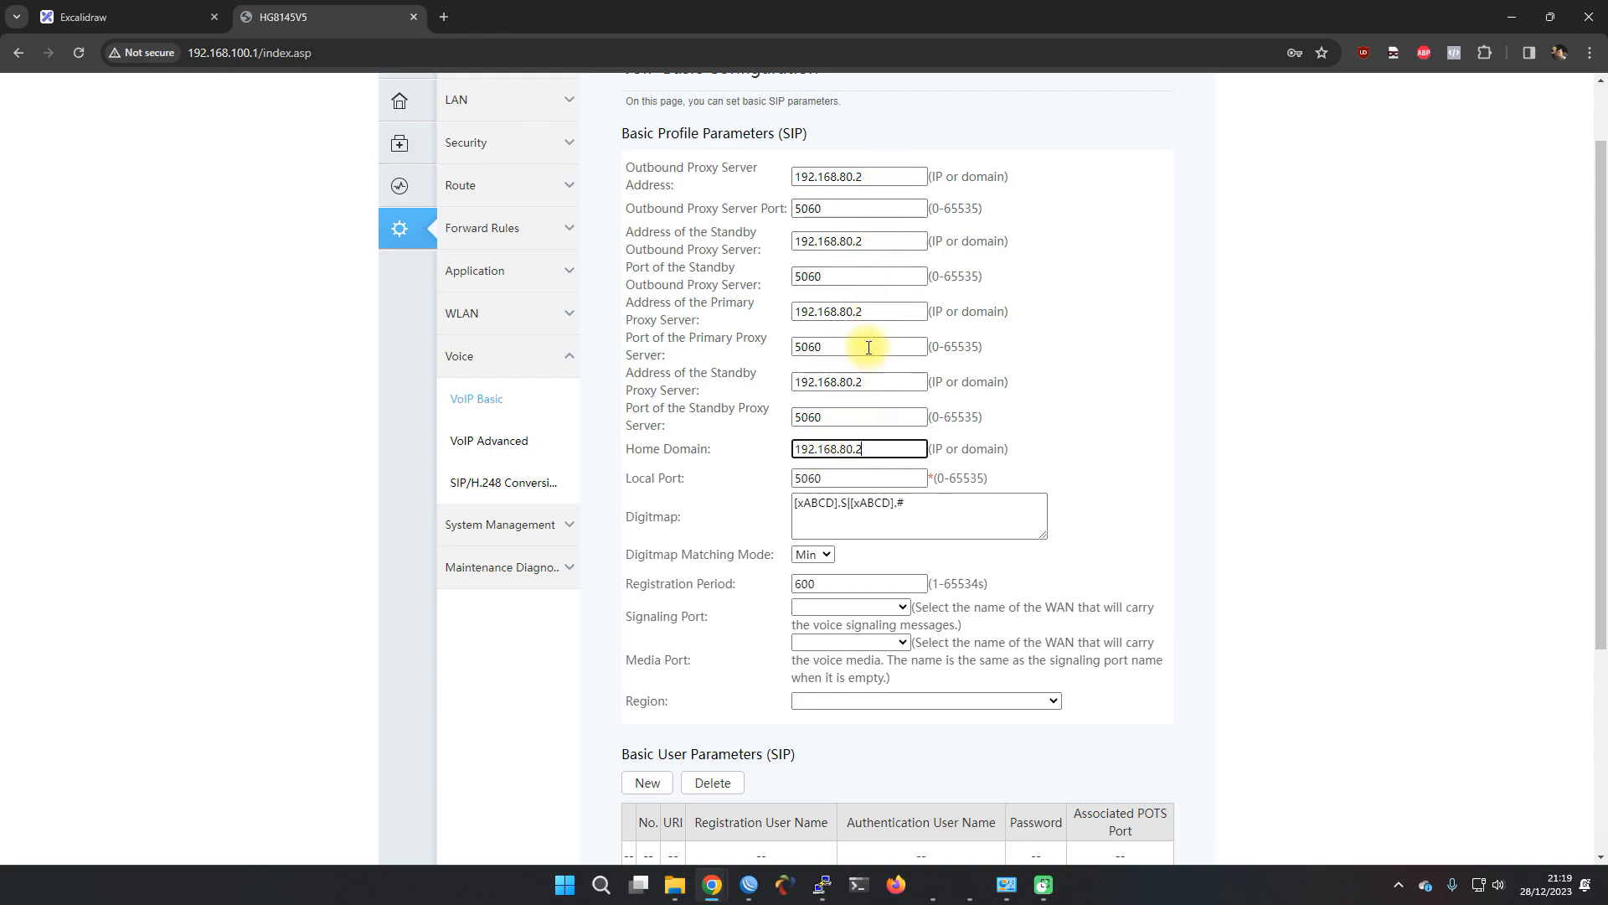
Add a new entry under Basic User Parameters (SIP)
scroll(765, 514, up, 1)
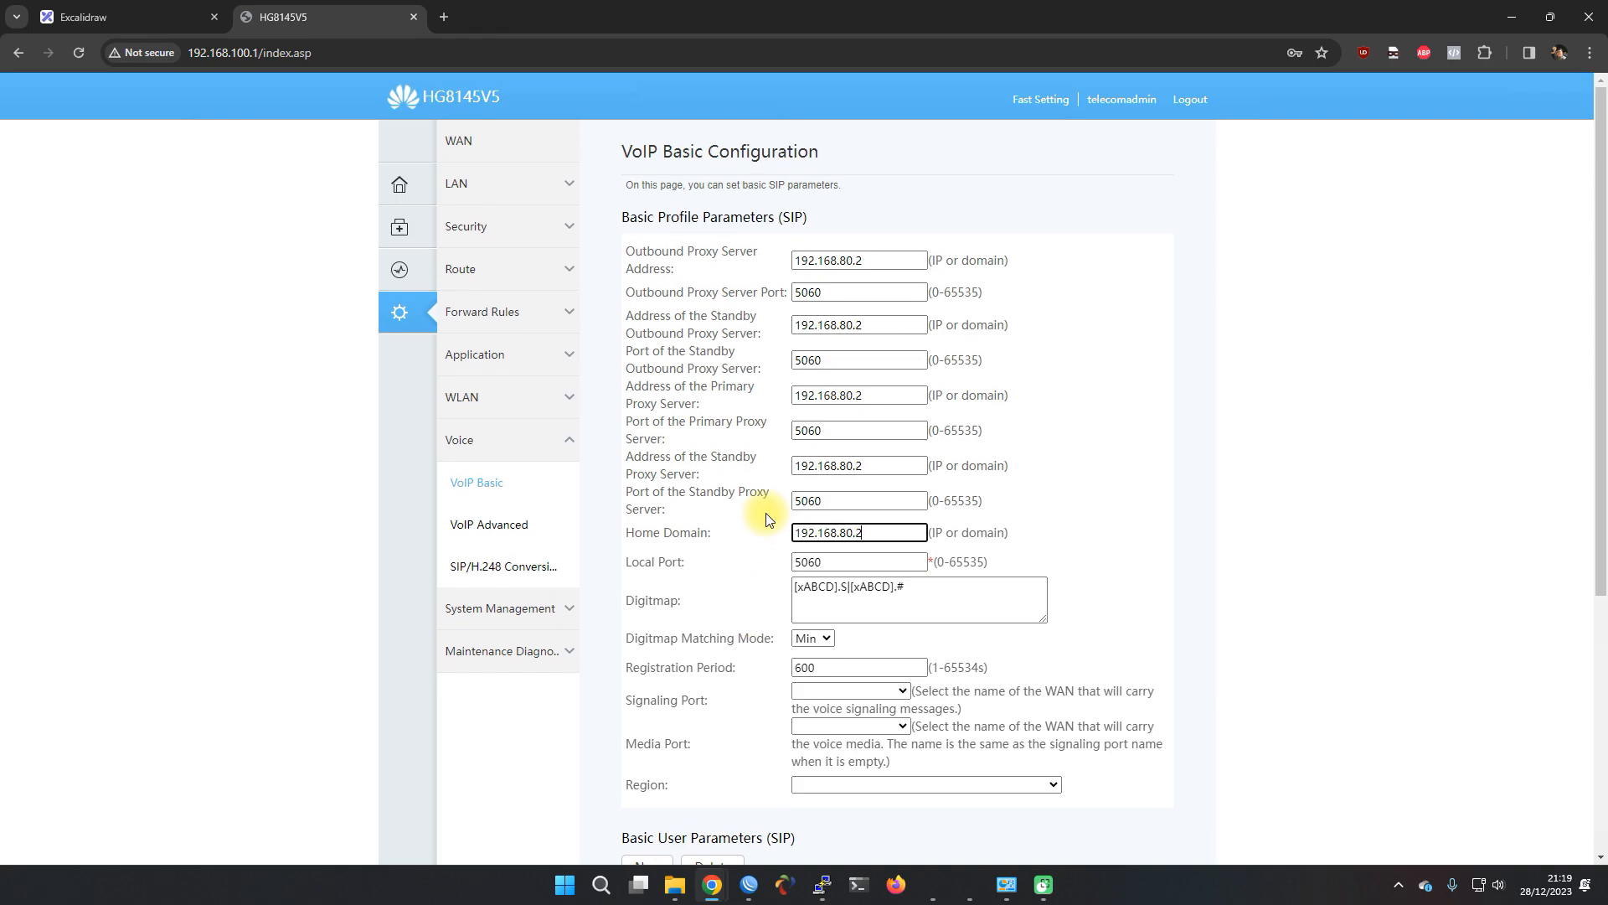
double_click(872, 261)
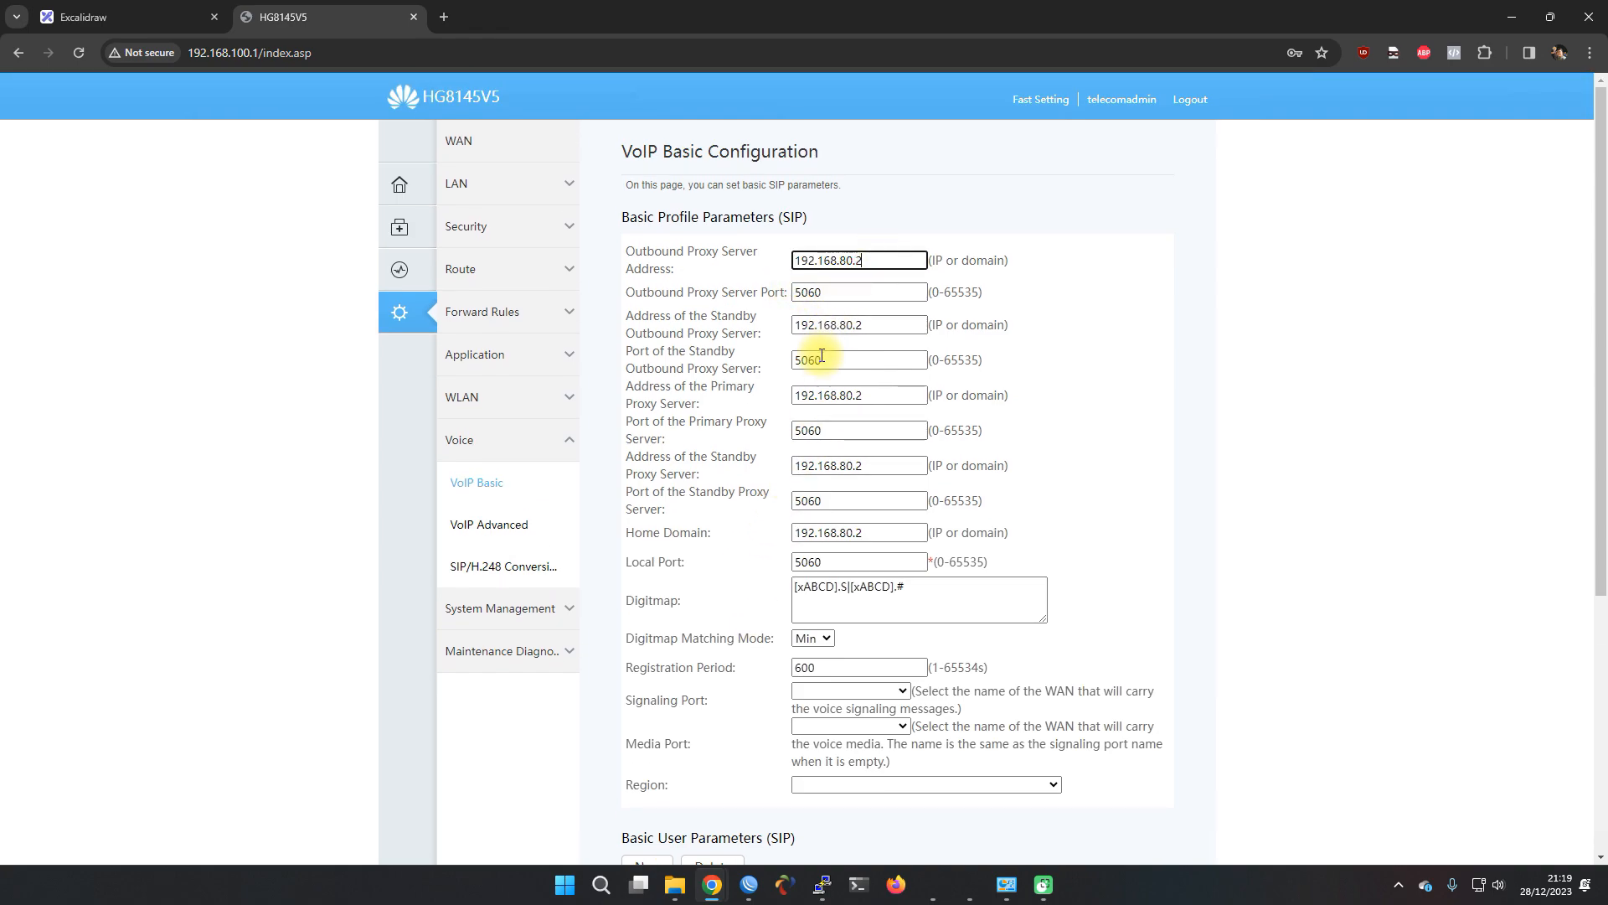
scroll(733, 531, down, 4)
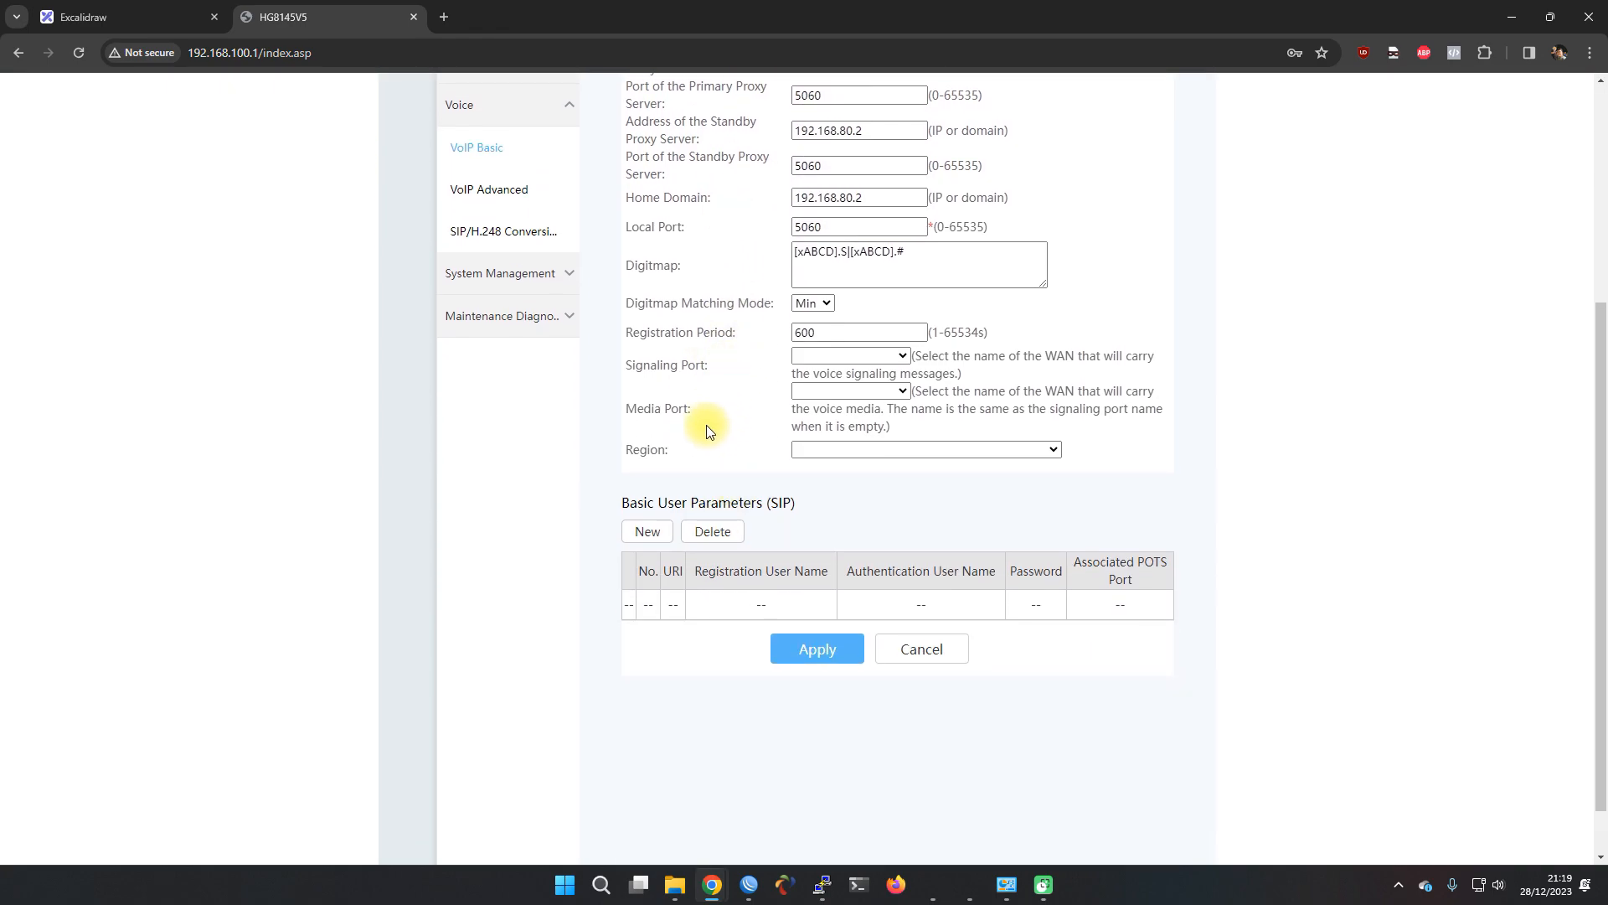
scroll(688, 436, down, 1)
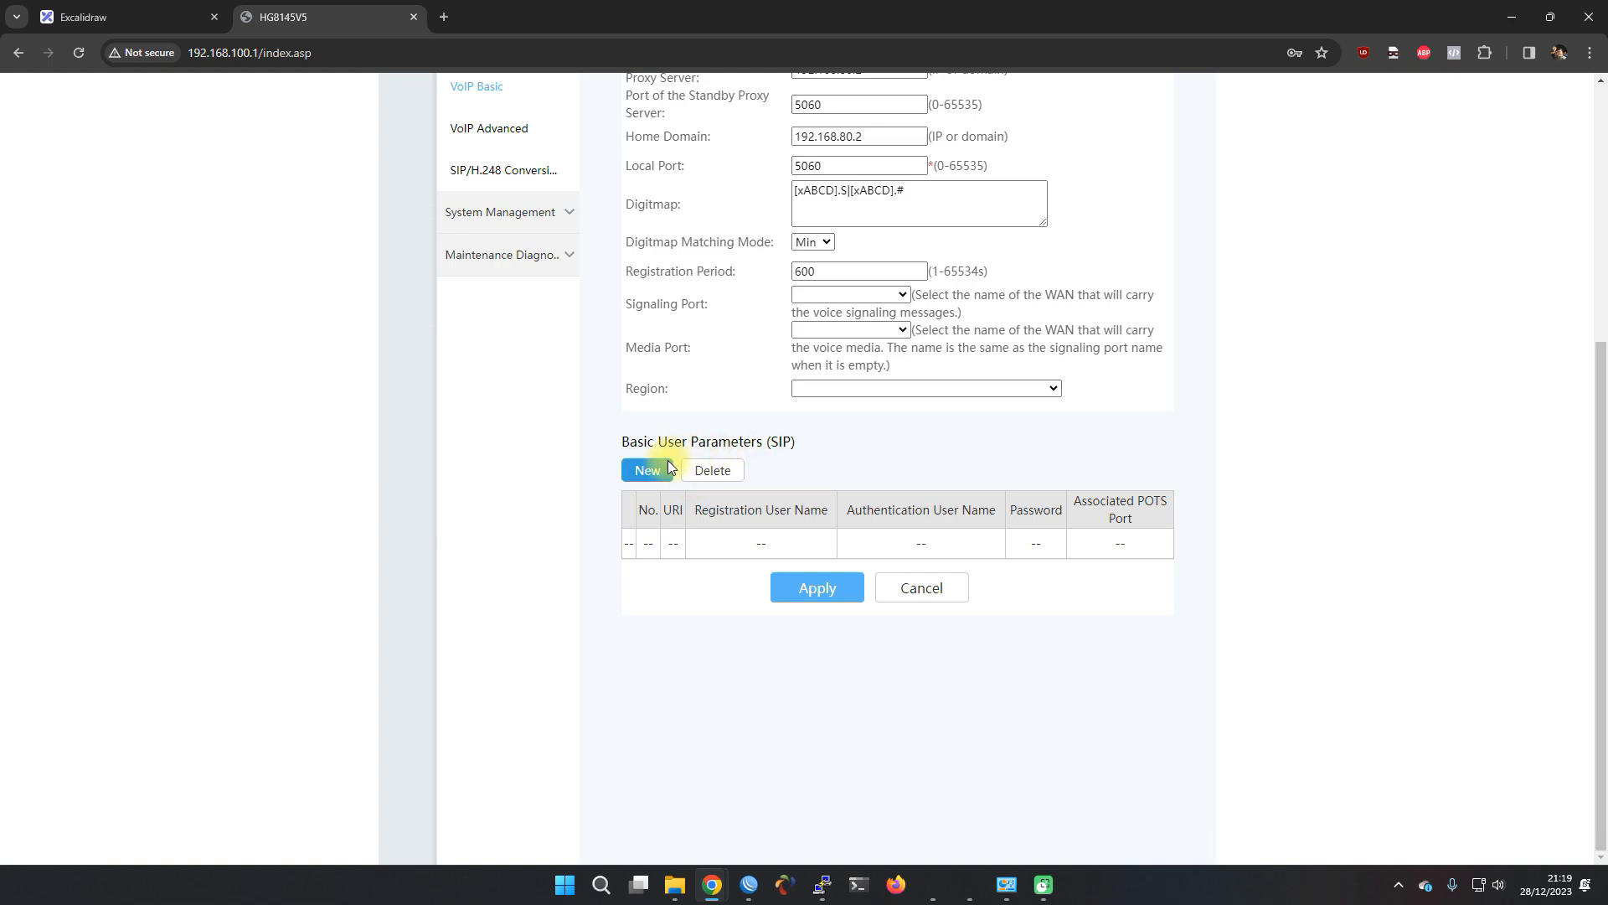
click(652, 474)
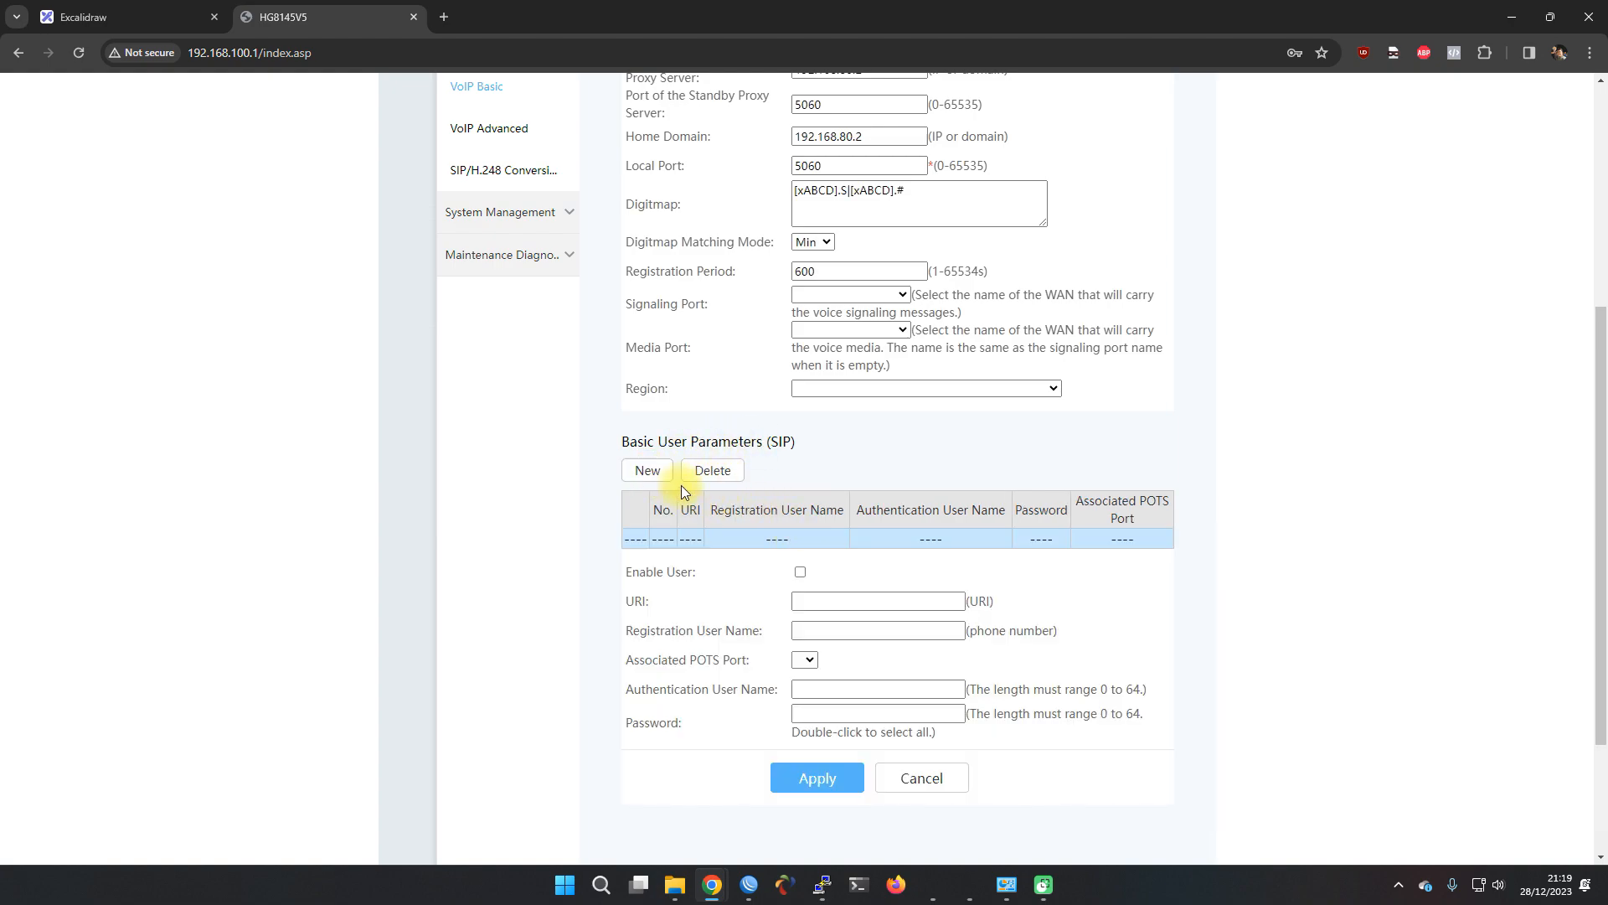
Enable the new SIP user and set its registration user name to 001
scroll(745, 555, down, 2)
click(800, 404)
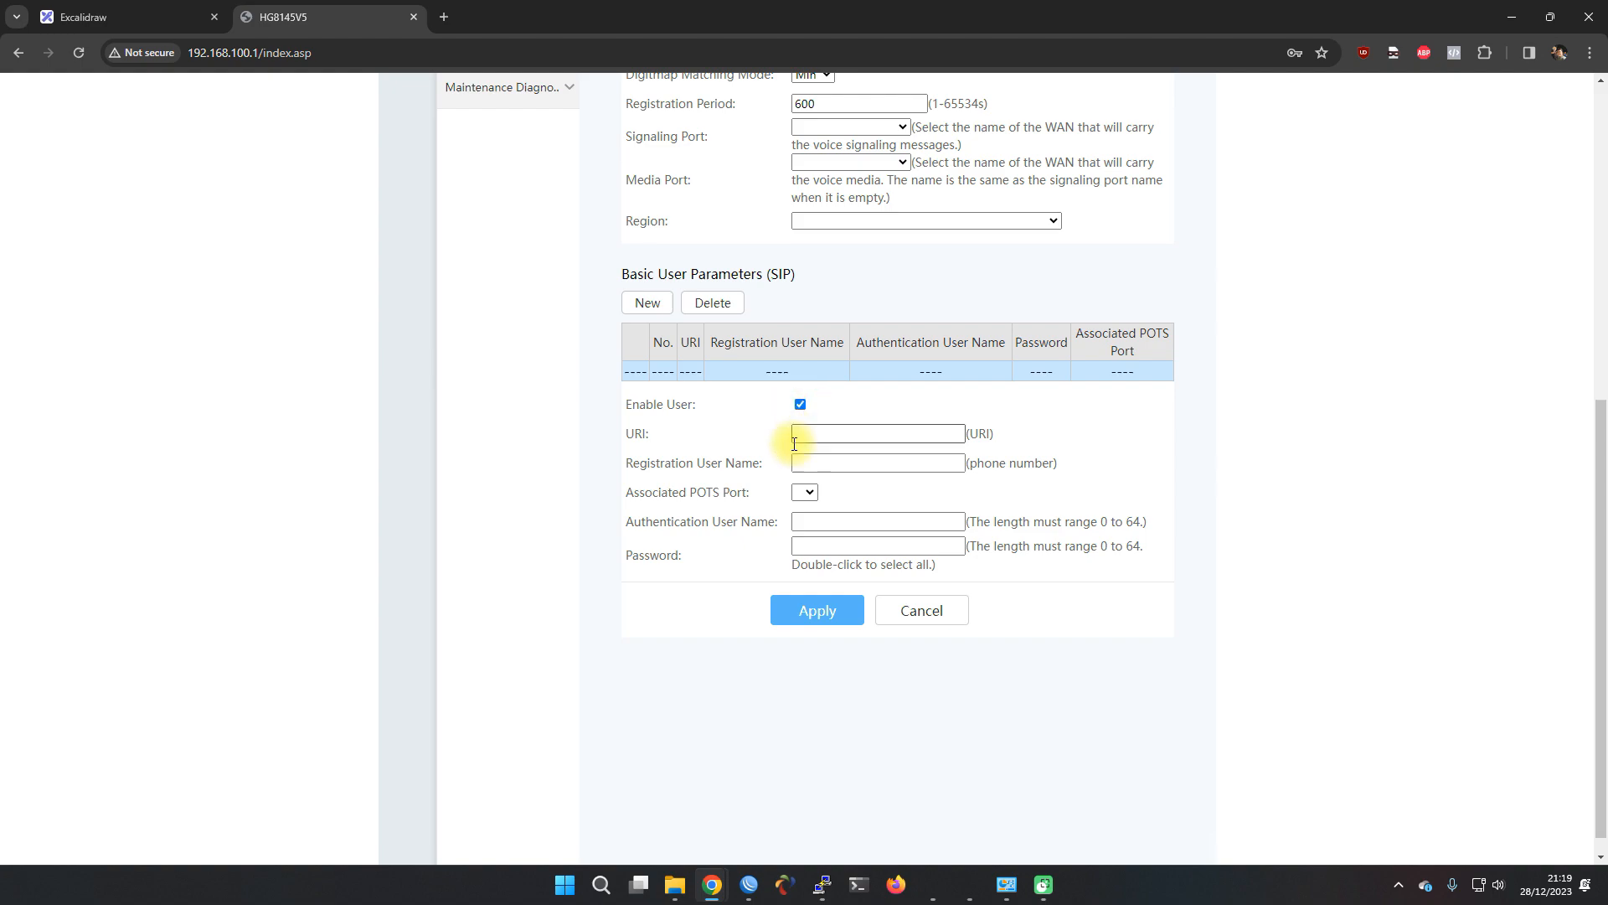
click(812, 460)
click(758, 460)
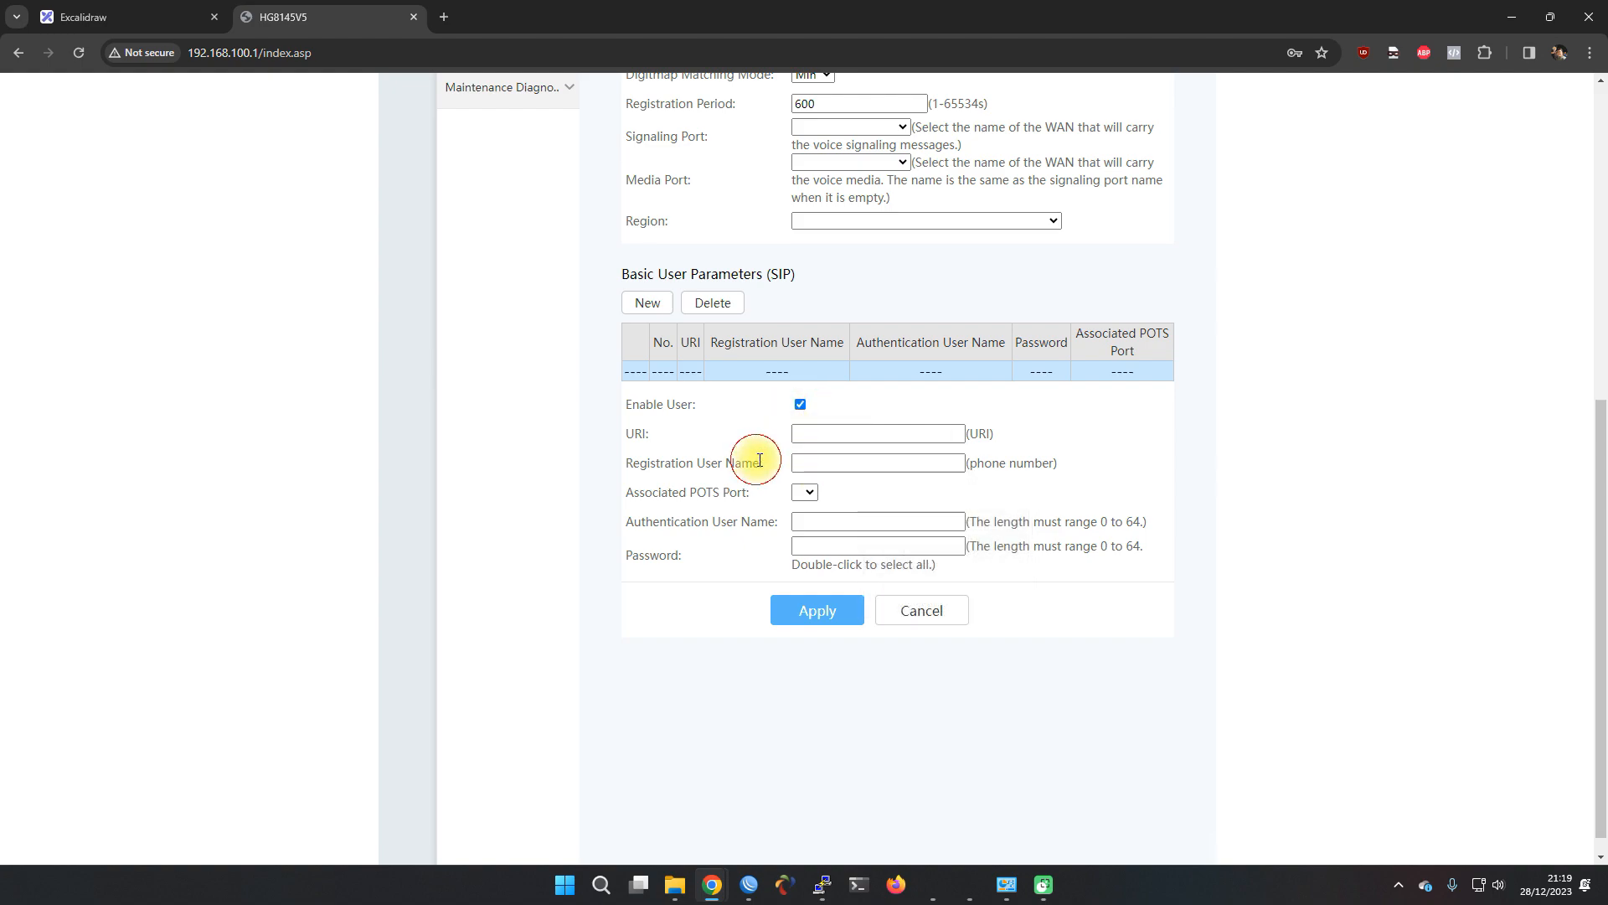
click(827, 463)
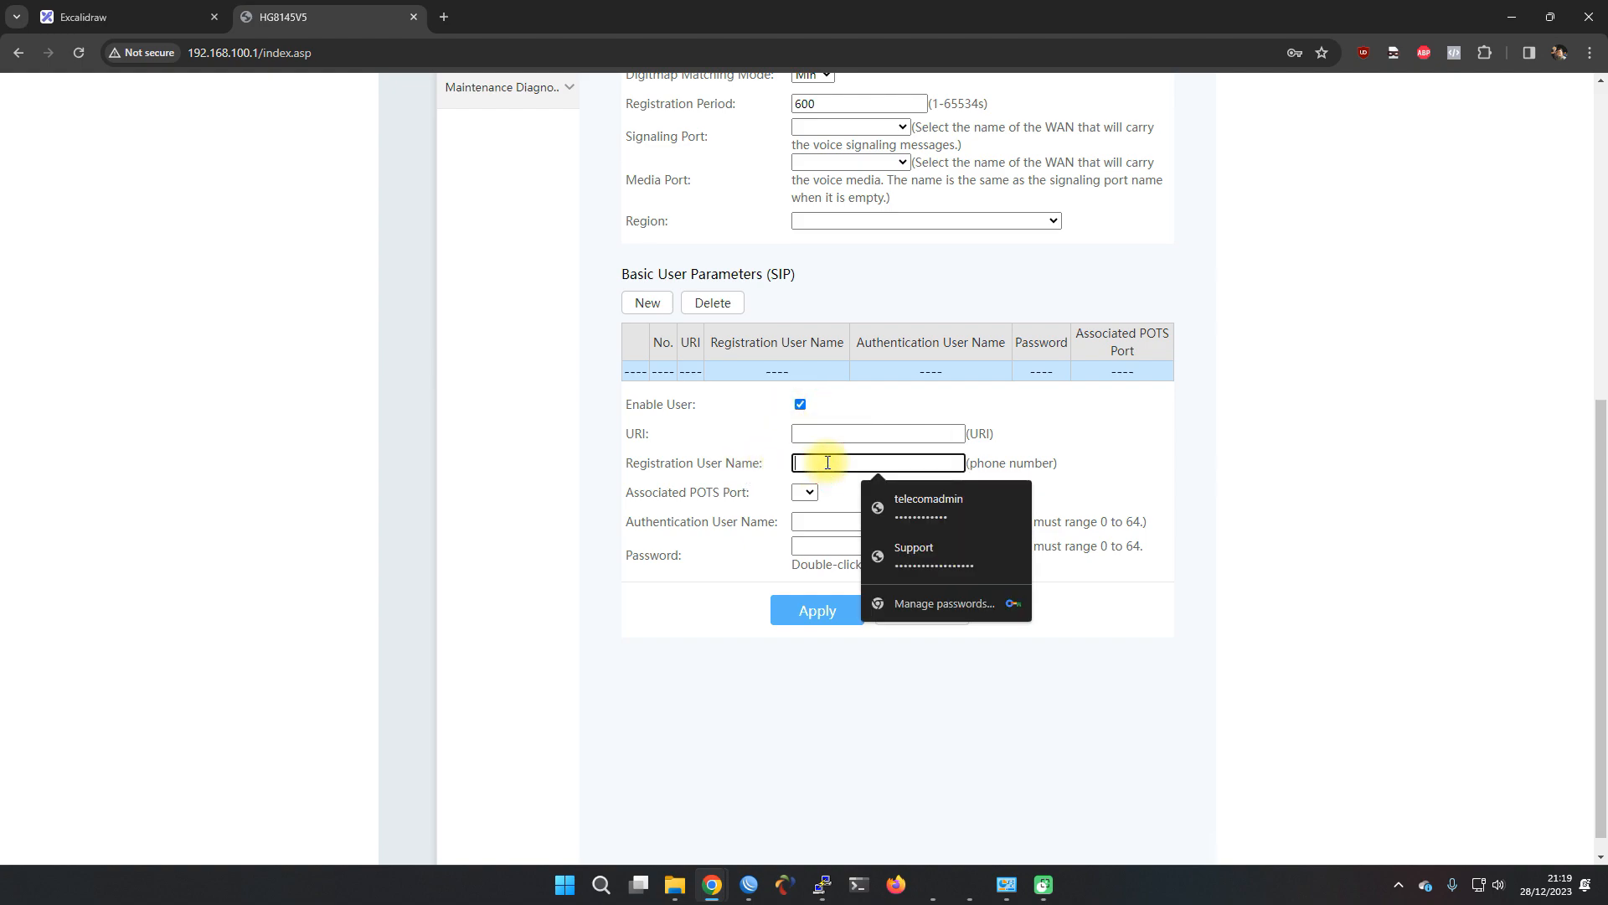
text(001)
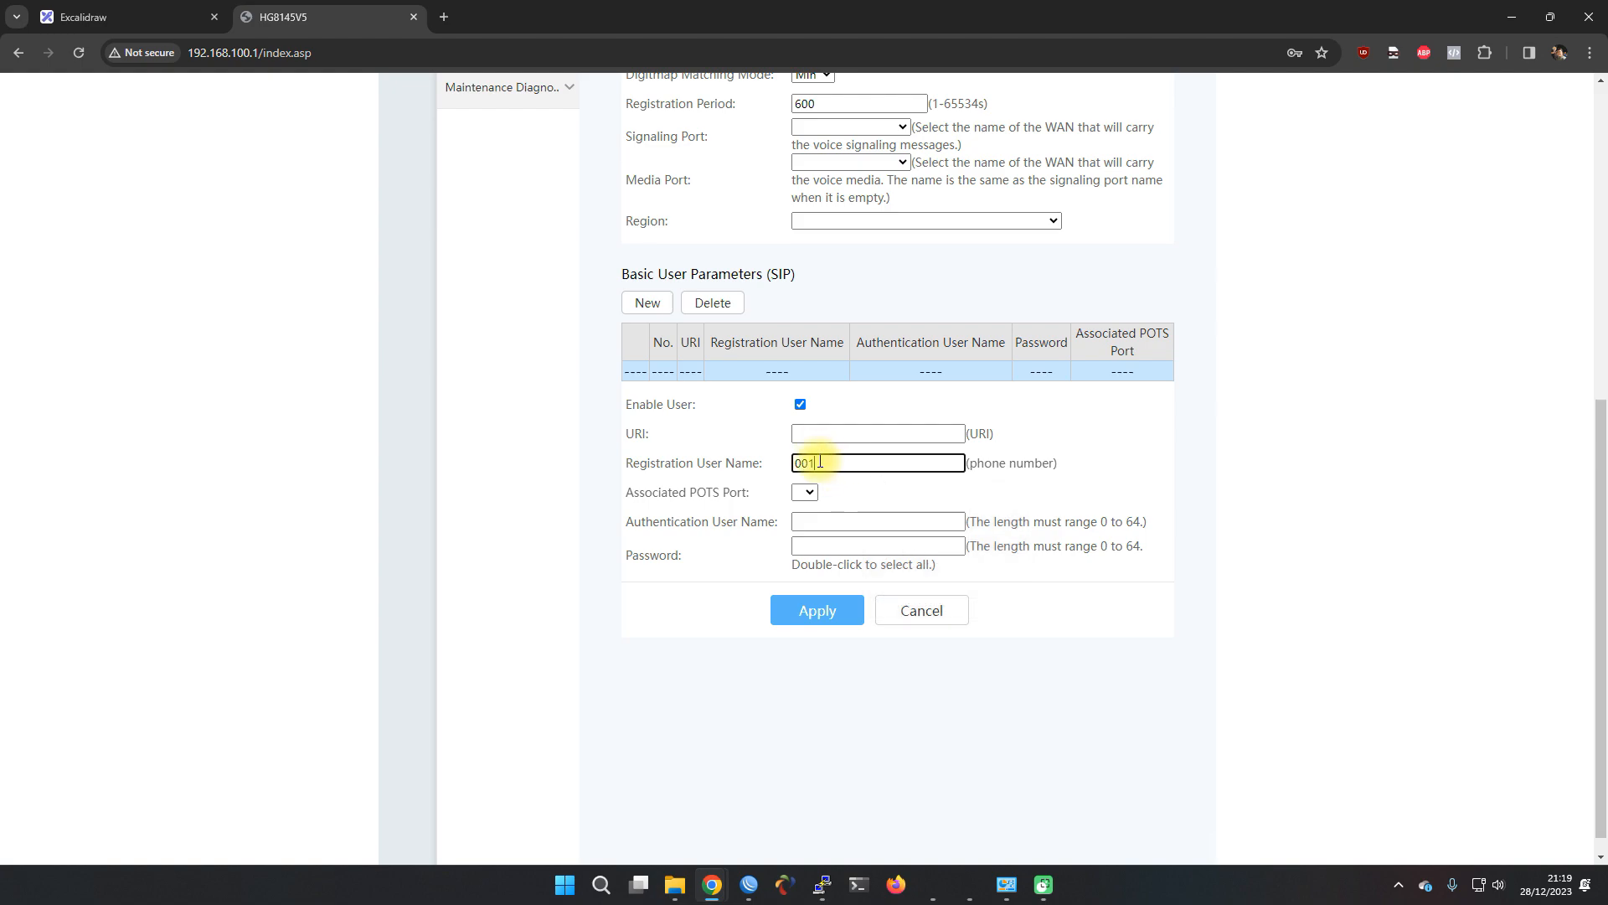
Set authentication user name 001 and the user's password, then apply the SIP user
click(824, 525)
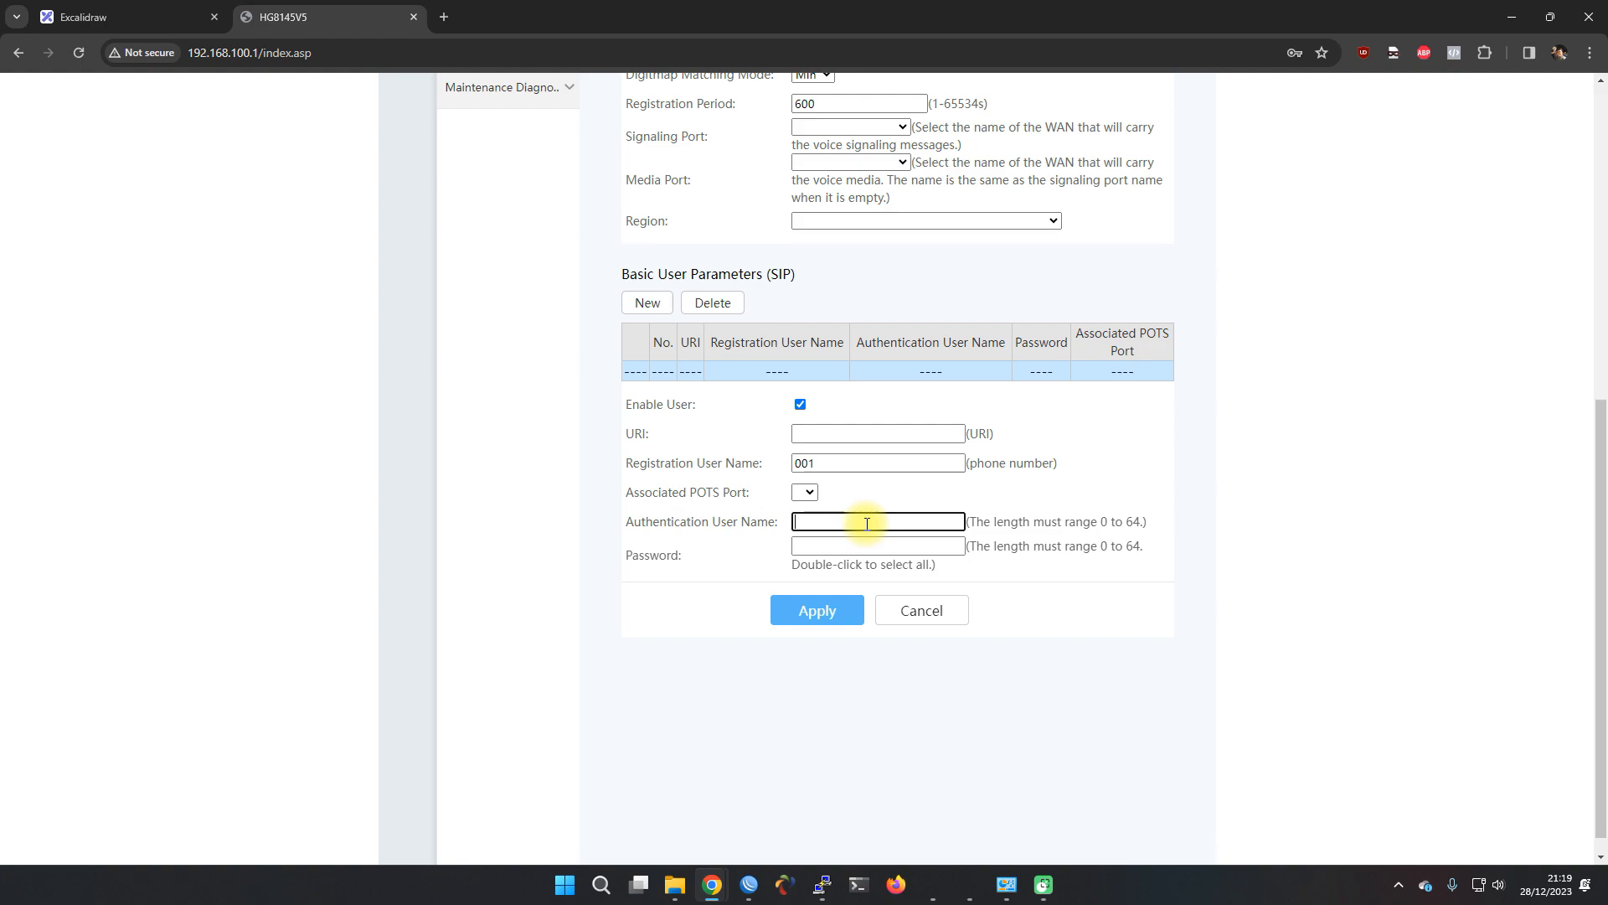
click(846, 549)
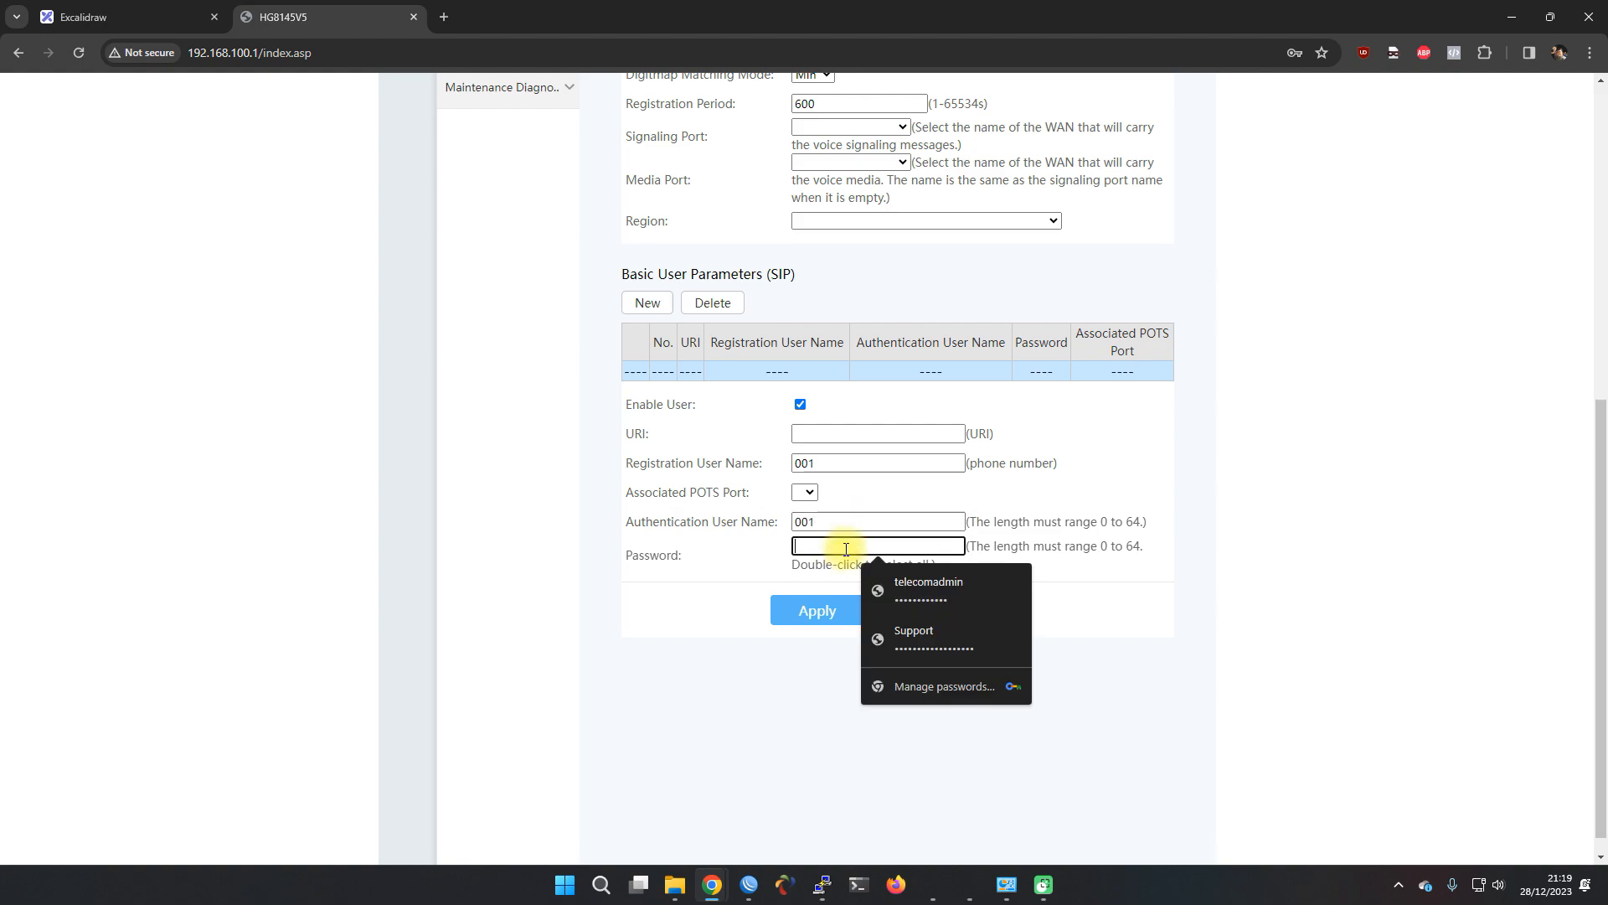
text(••••••)
click(759, 576)
click(804, 608)
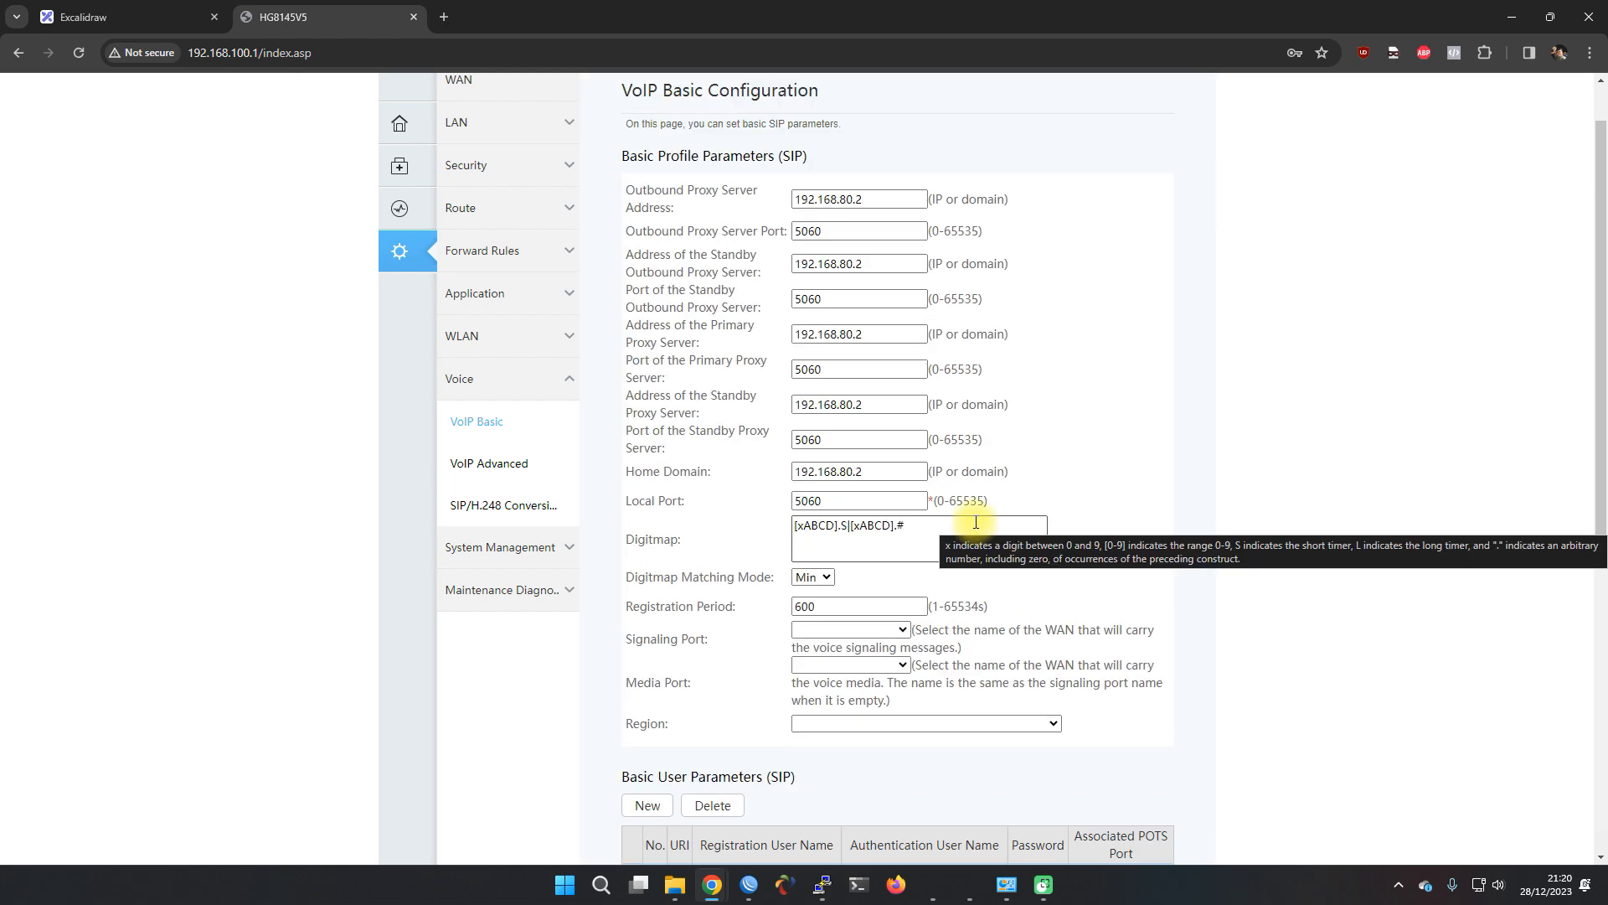
scroll(897, 566, down, 5)
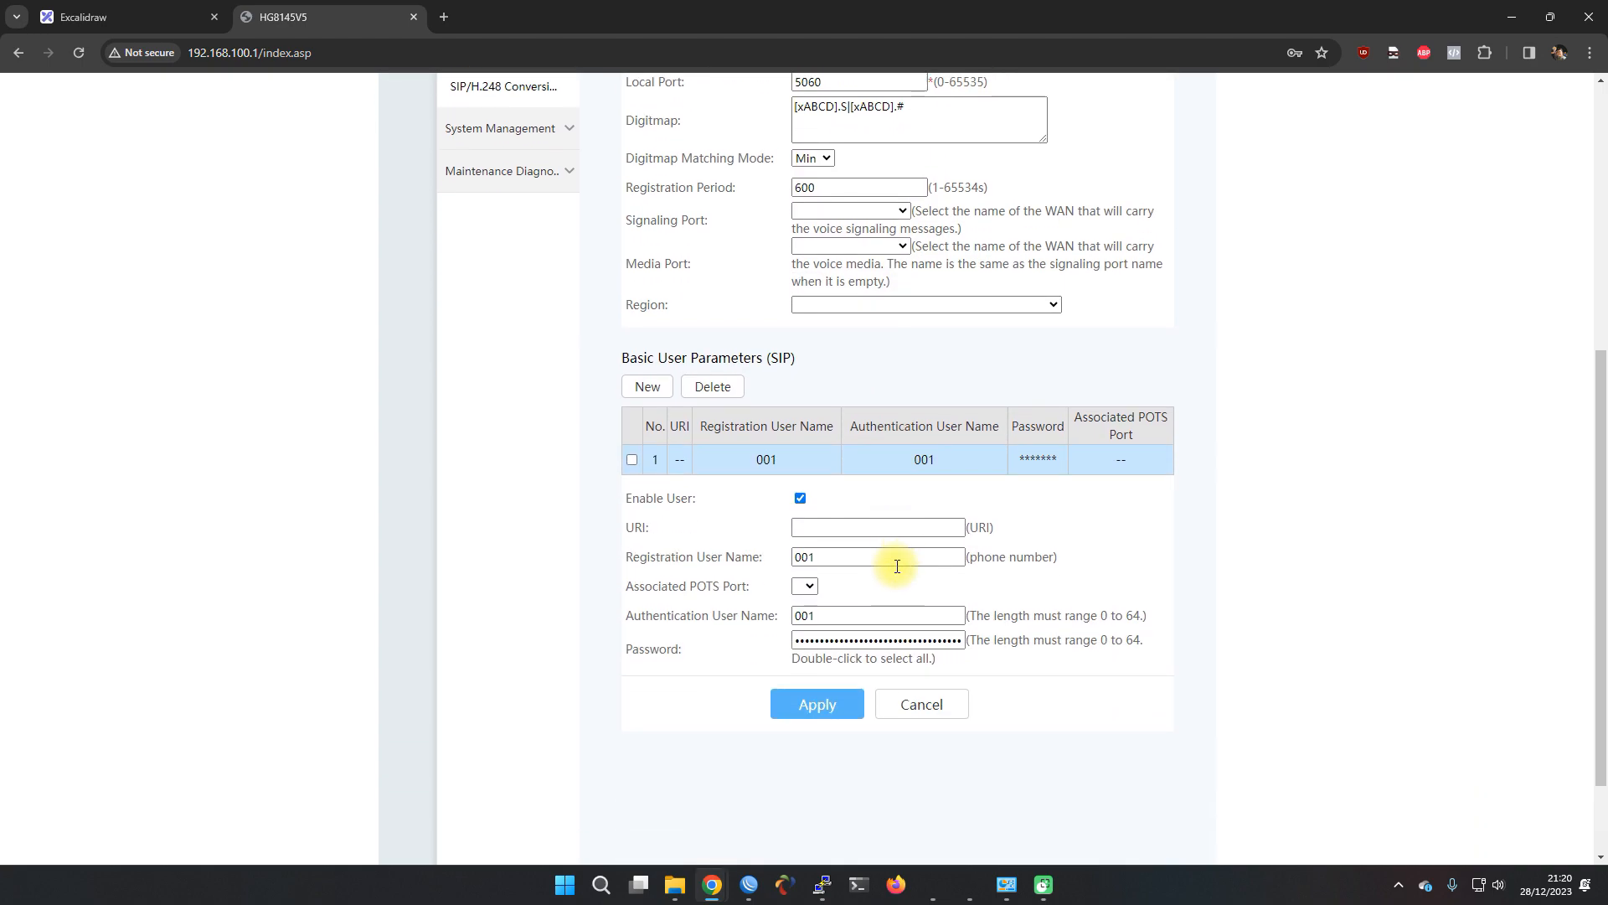
scroll(899, 557, up, 6)
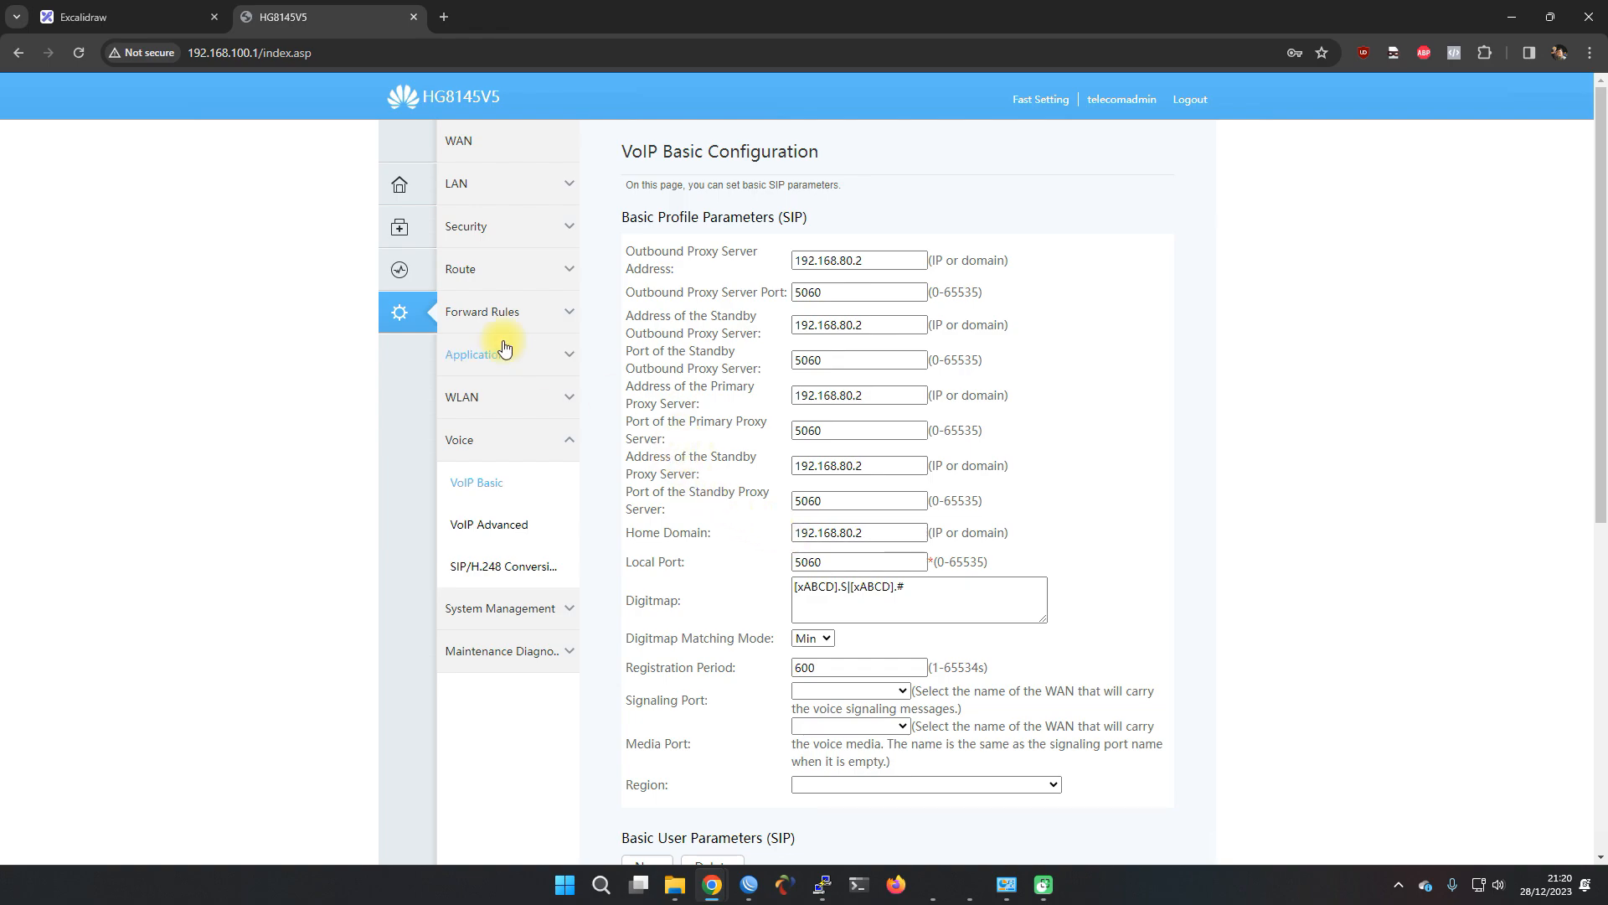
Check the SIP user's registration status under Device Information > VoIP
click(423, 277)
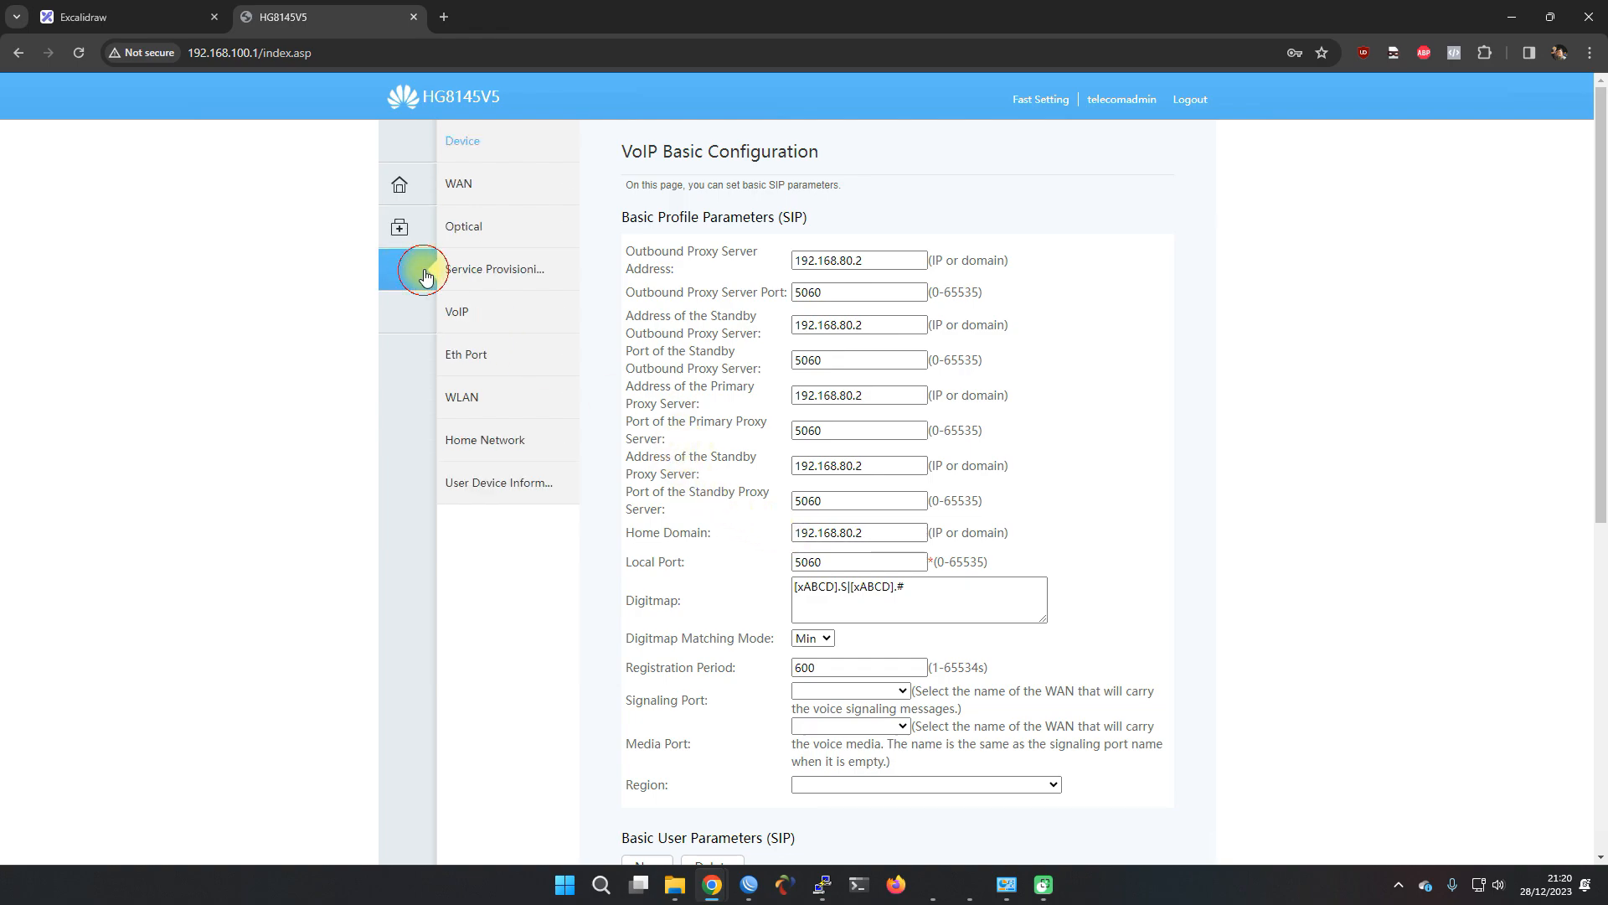
click(494, 314)
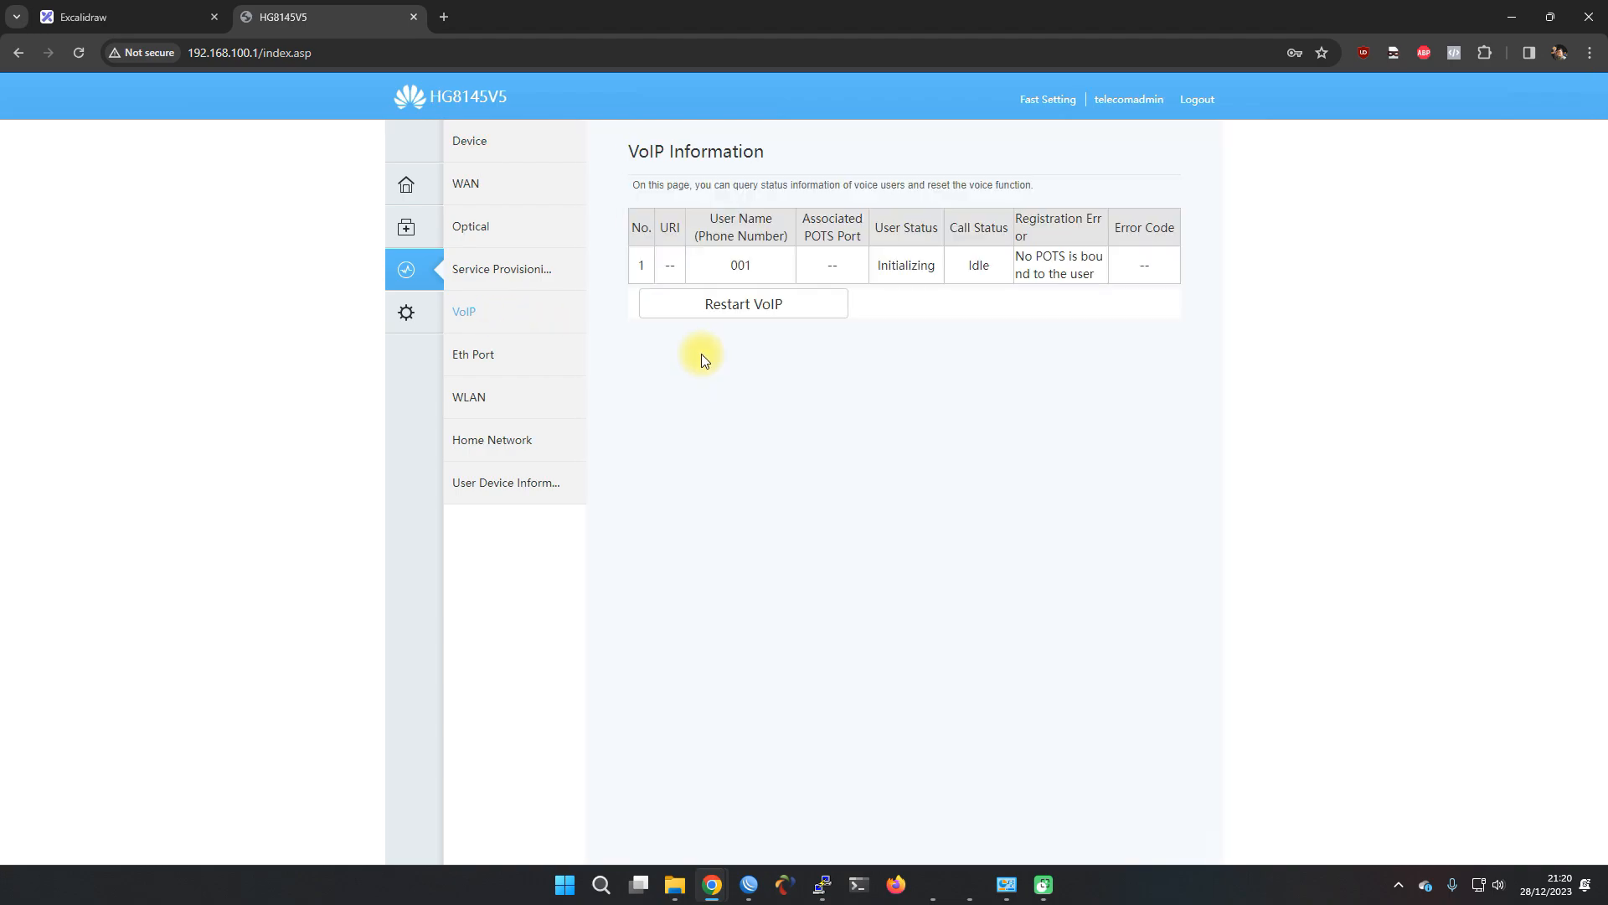
click(834, 259)
click(419, 310)
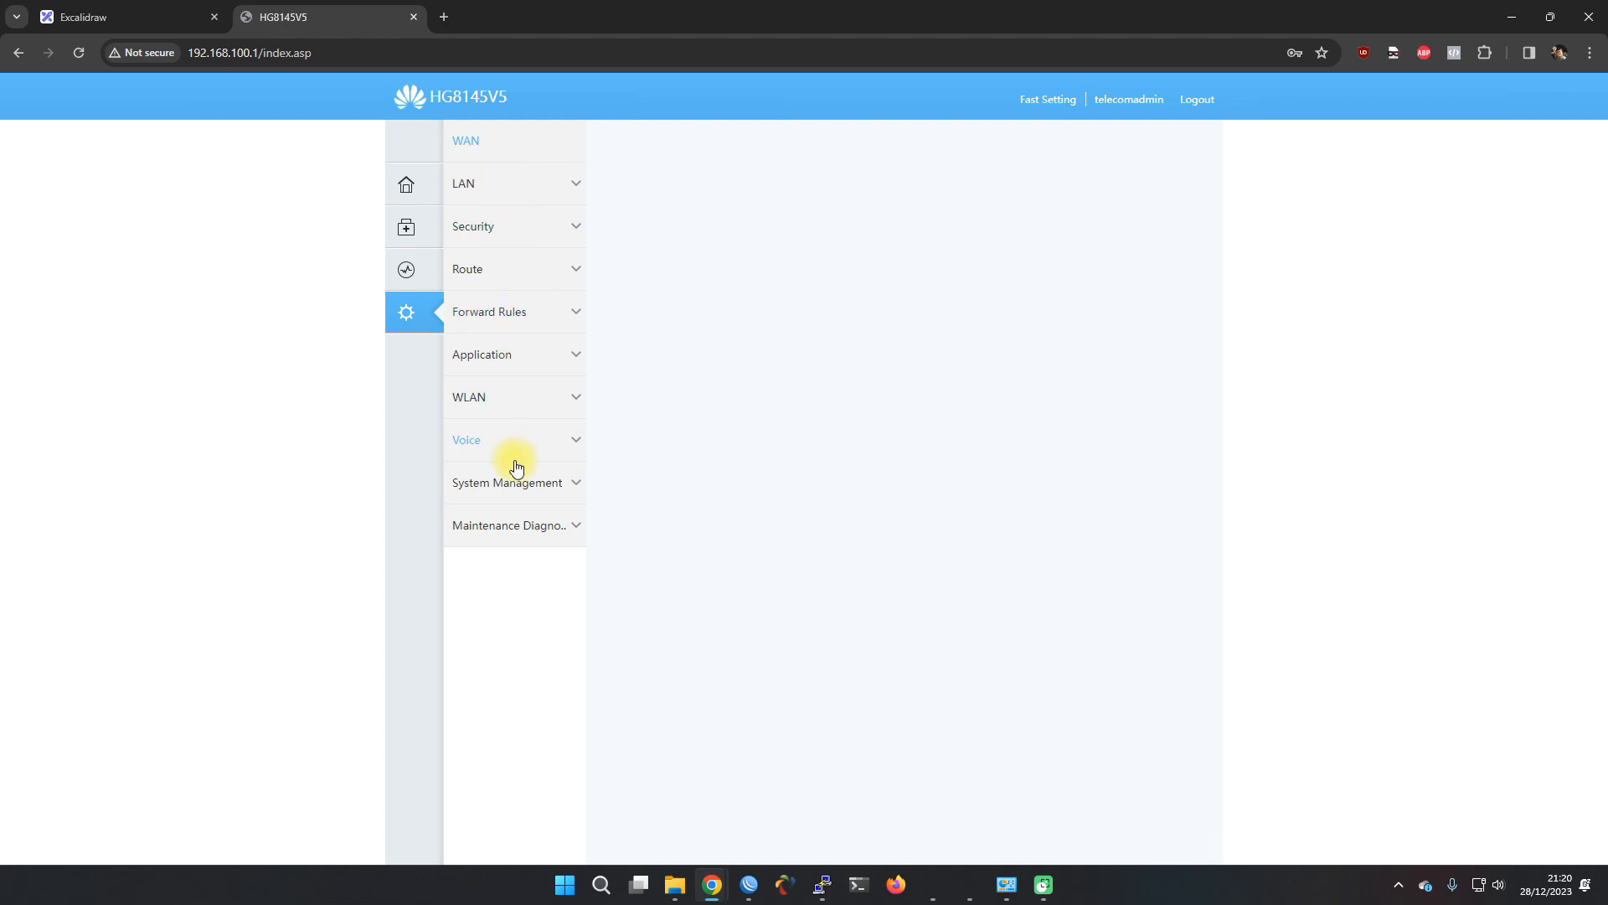
Bind SIP user 001 to POTS port 1 and save it
click(513, 440)
scroll(639, 545, down, 2)
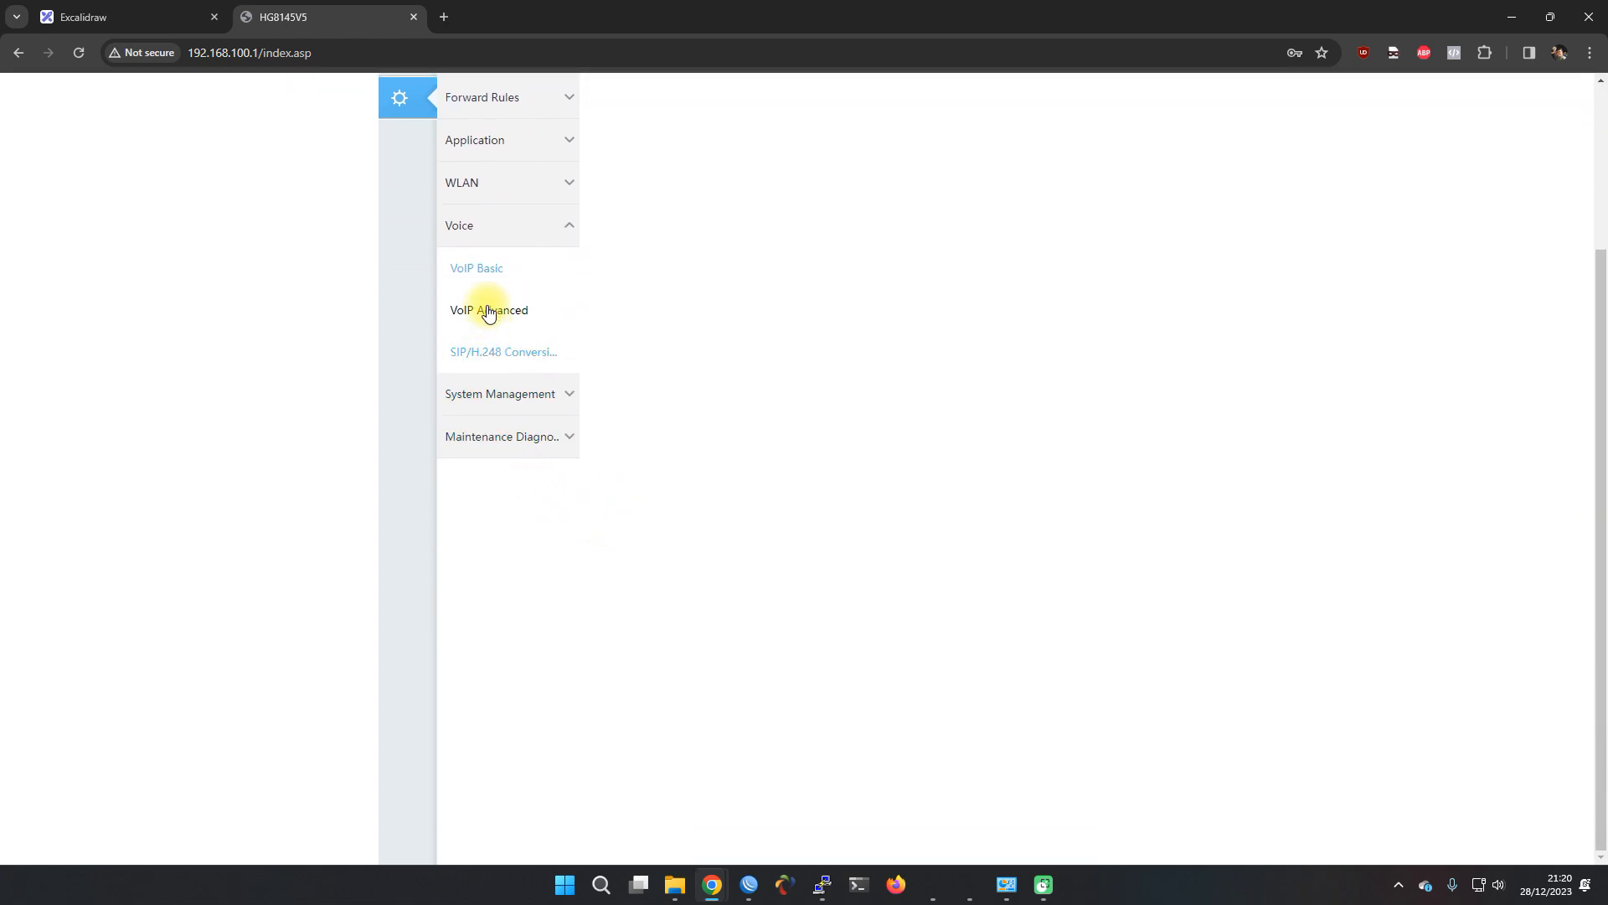
scroll(659, 442, down, 4)
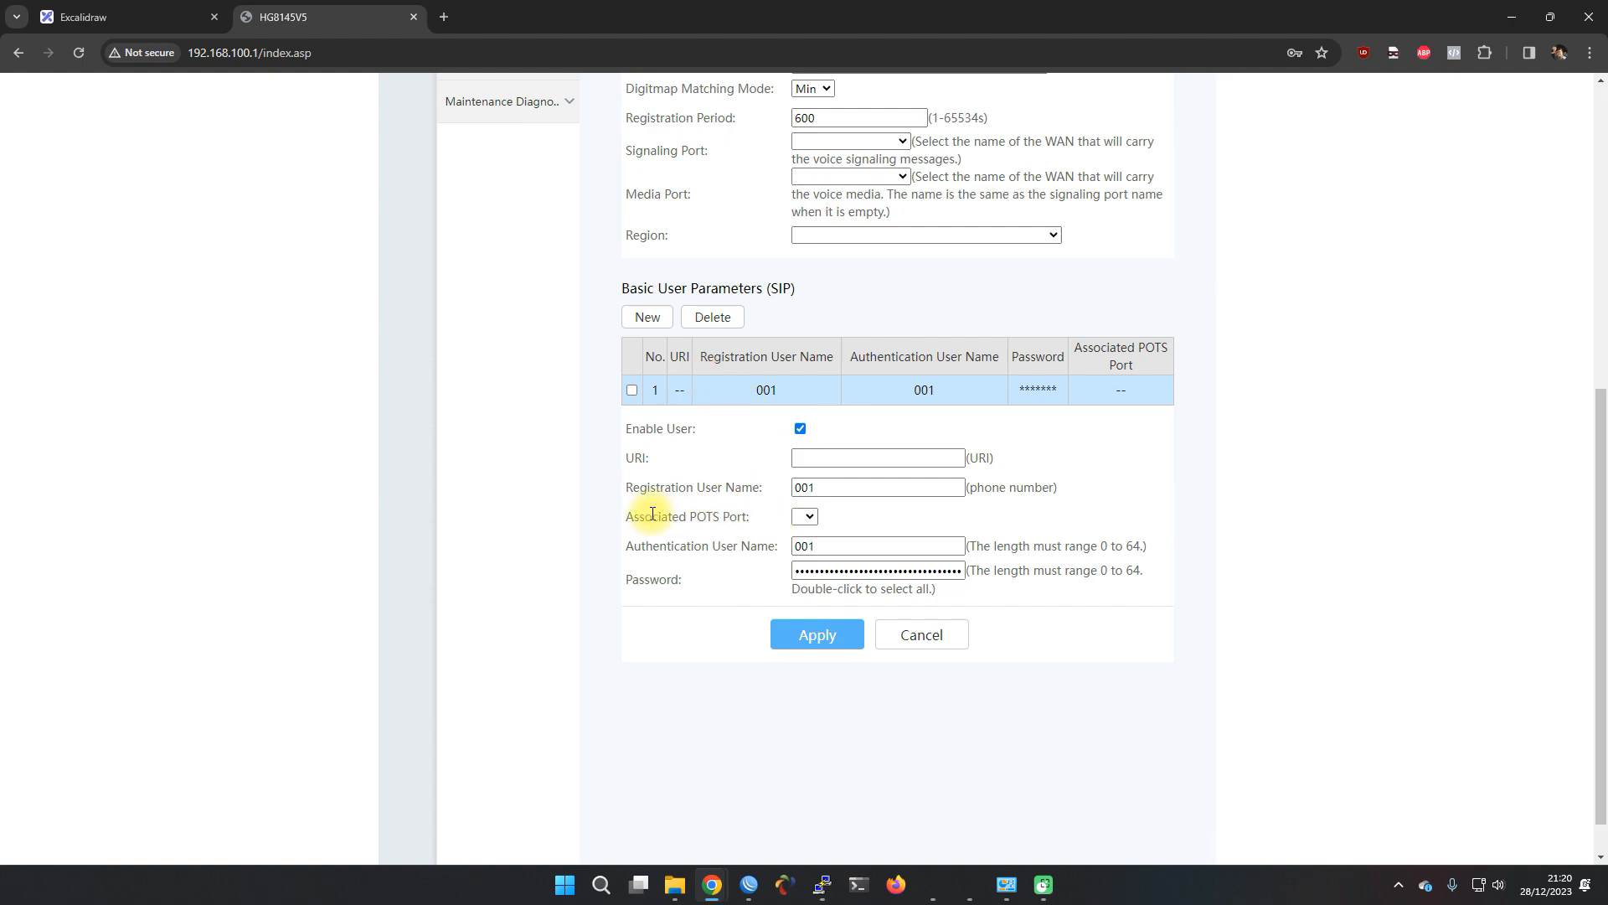
click(796, 520)
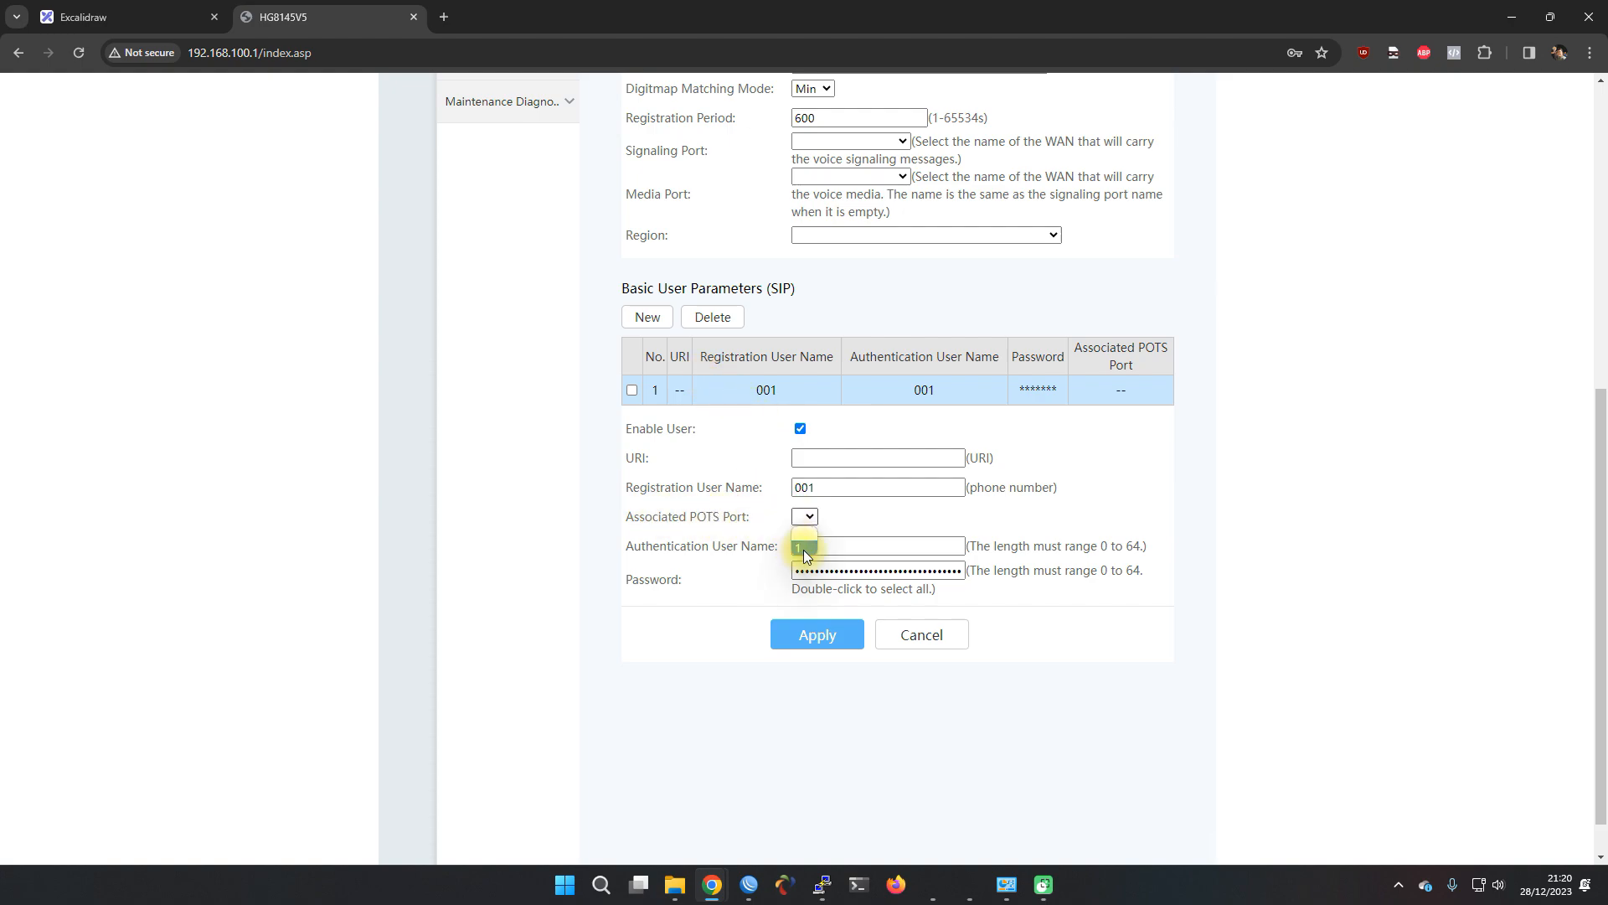
click(803, 550)
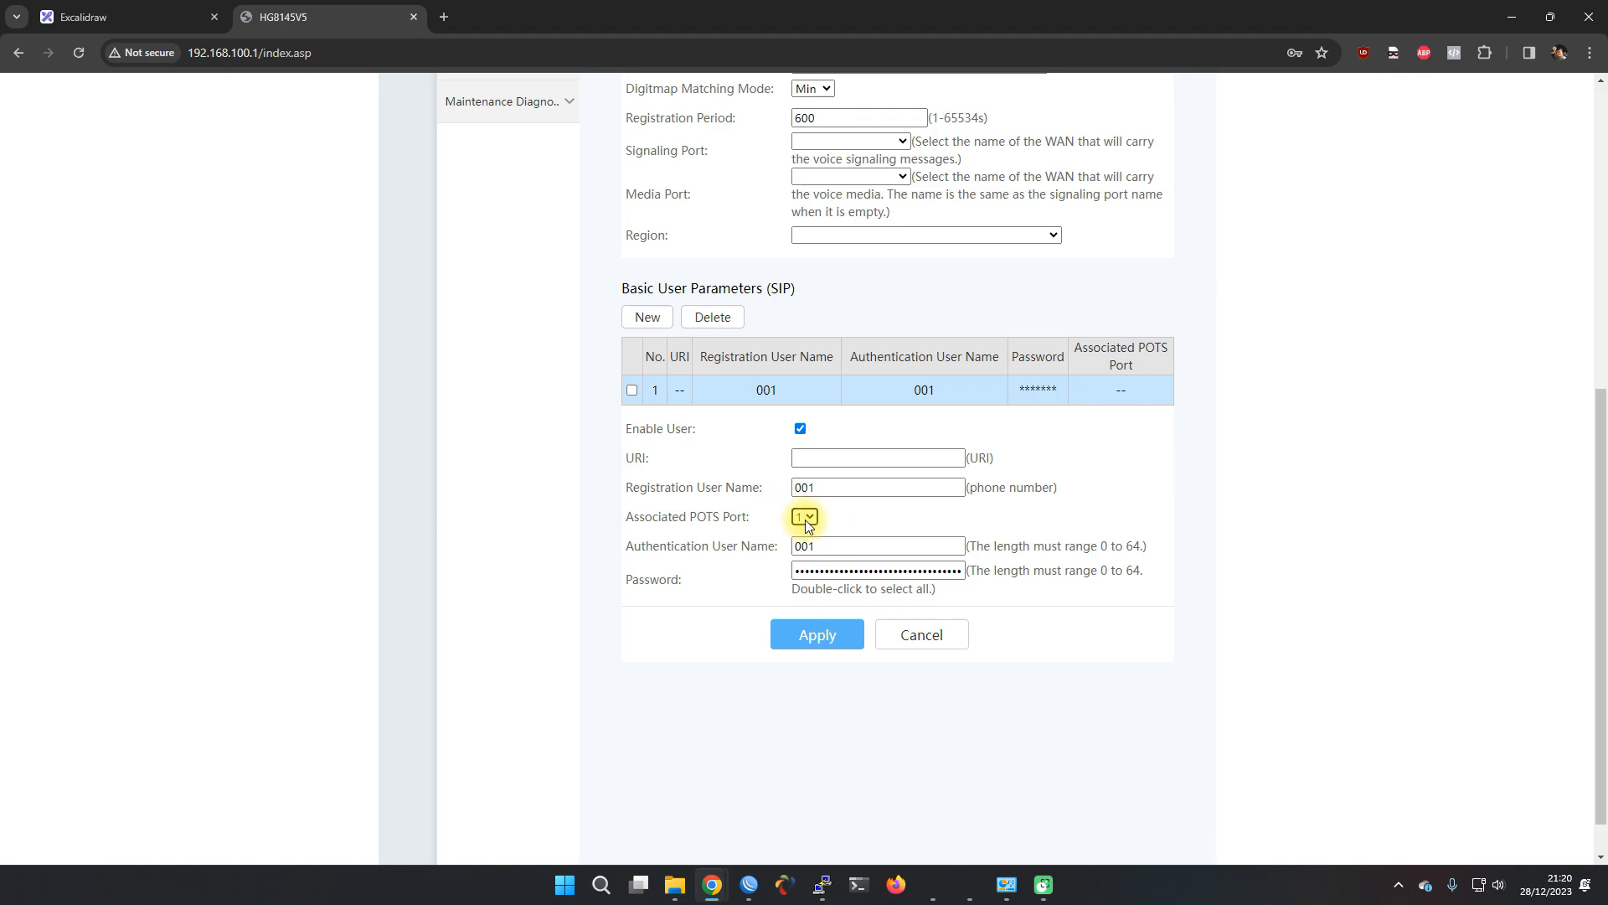
scroll(676, 512, up, 6)
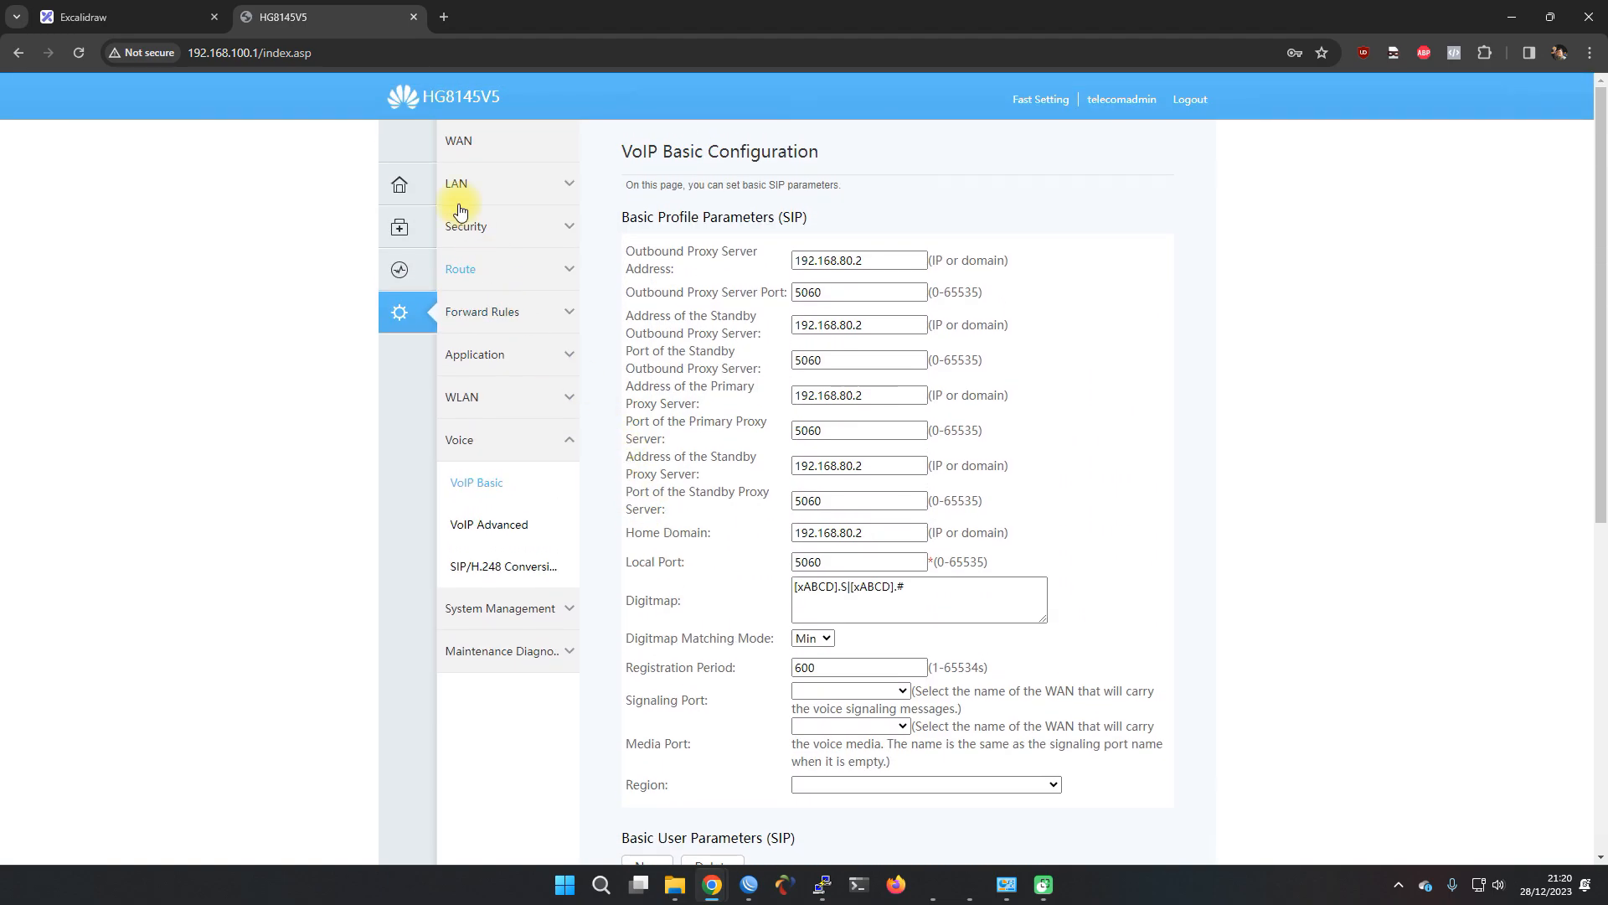
scroll(645, 602, down, 5)
scroll(651, 603, down, 2)
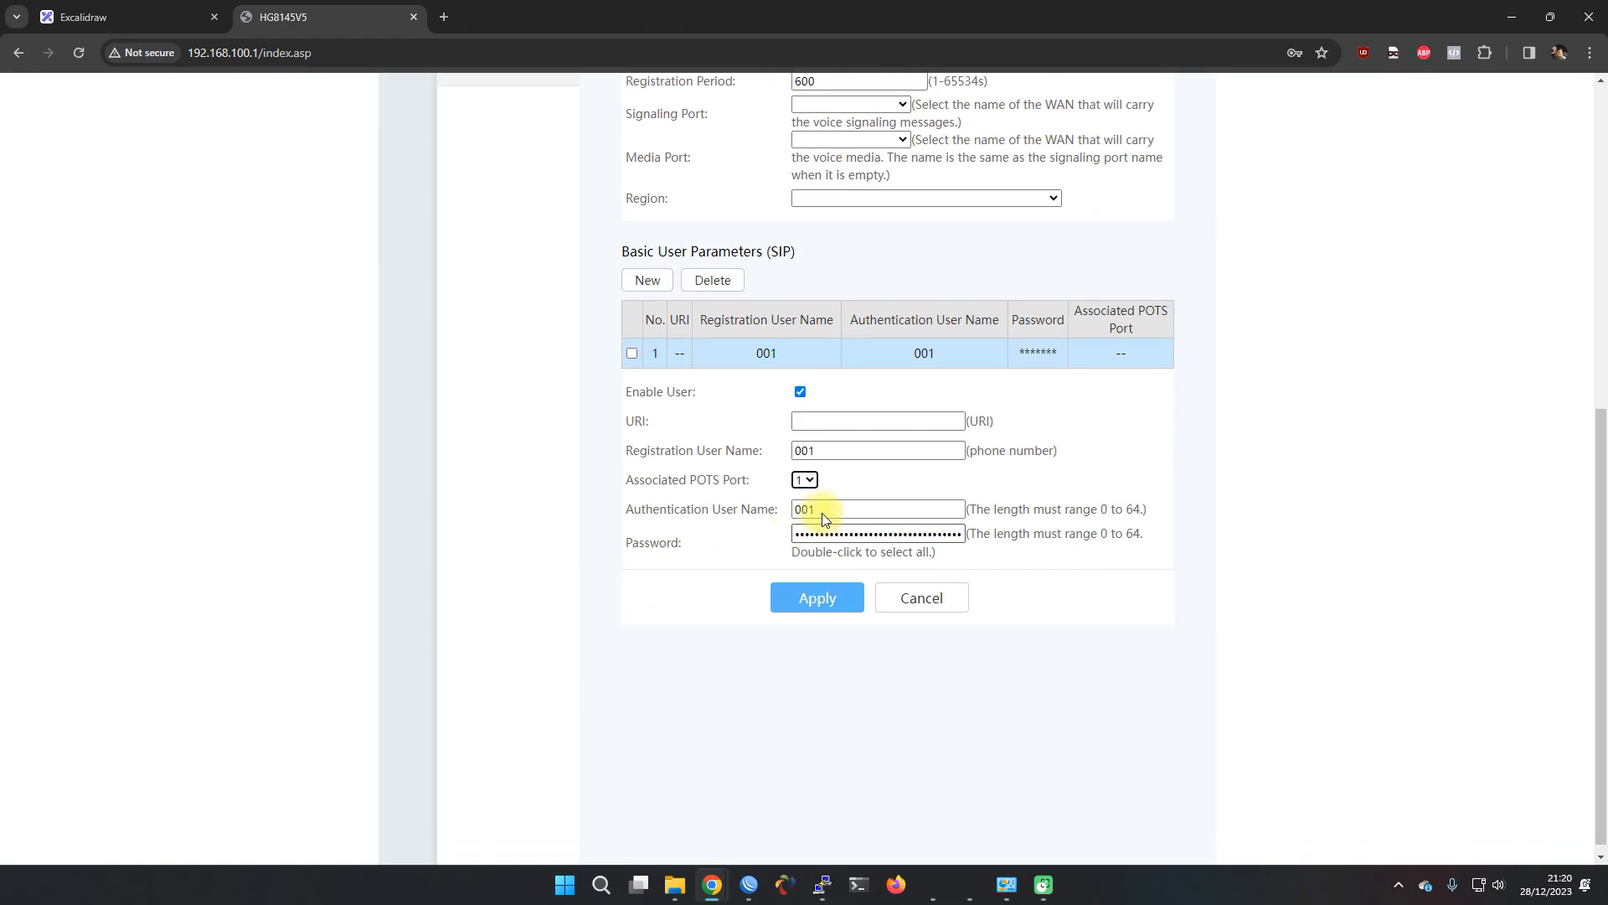
click(809, 480)
scroll(710, 497, up, 1)
click(804, 563)
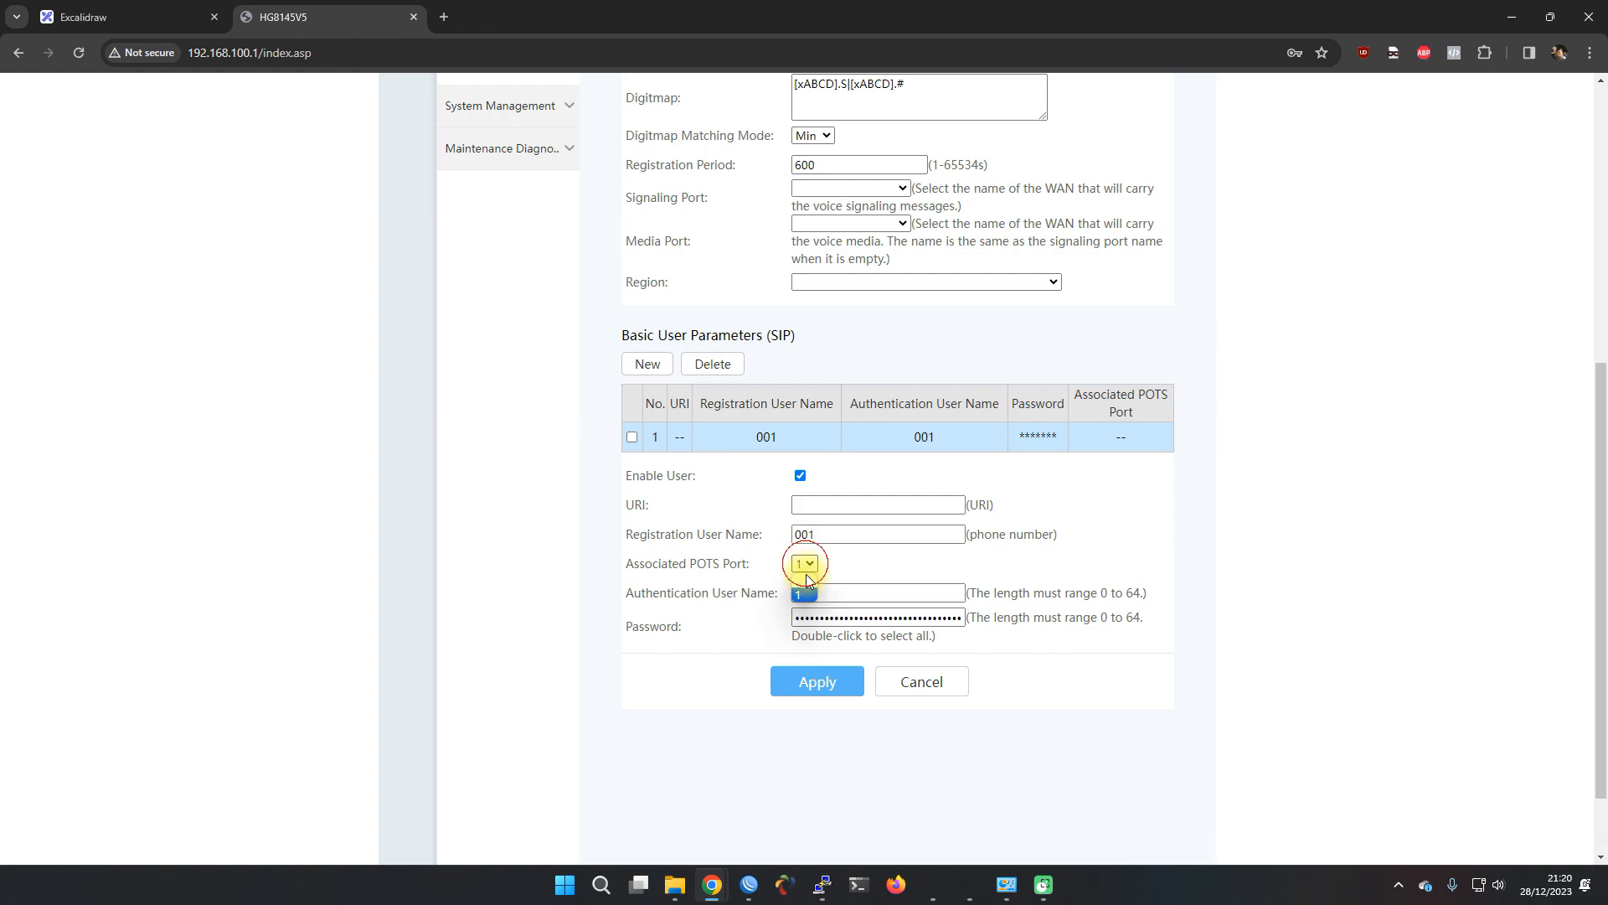
click(809, 580)
click(814, 678)
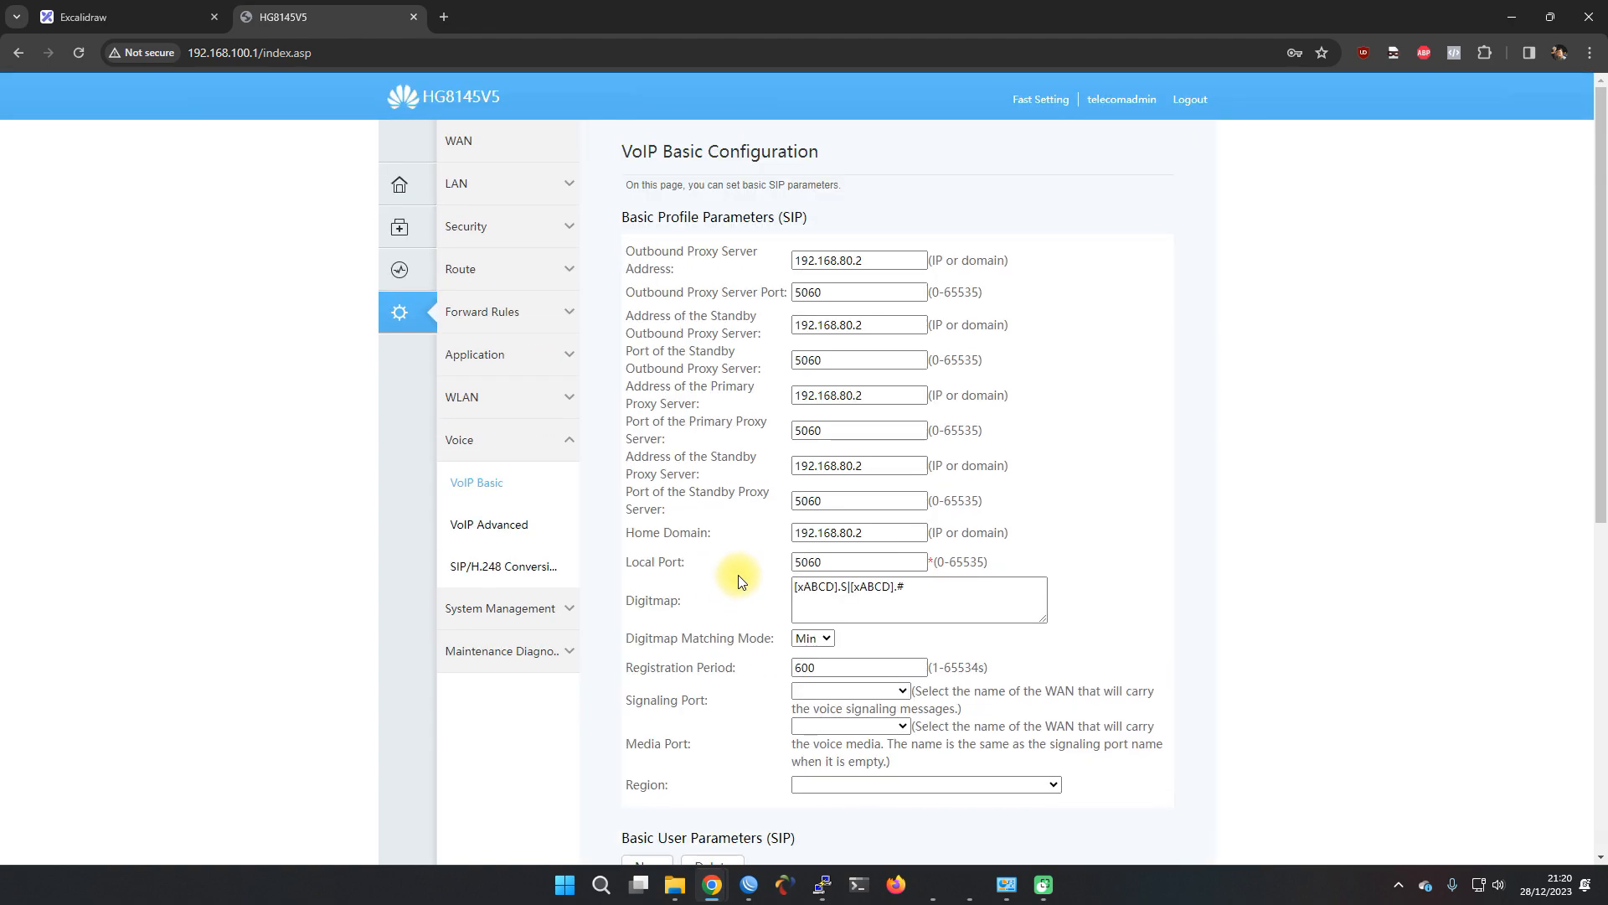
Confirm VoIP user 001 on POTS port 1 shows Up and Idle, then open WAN status
click(410, 273)
click(493, 313)
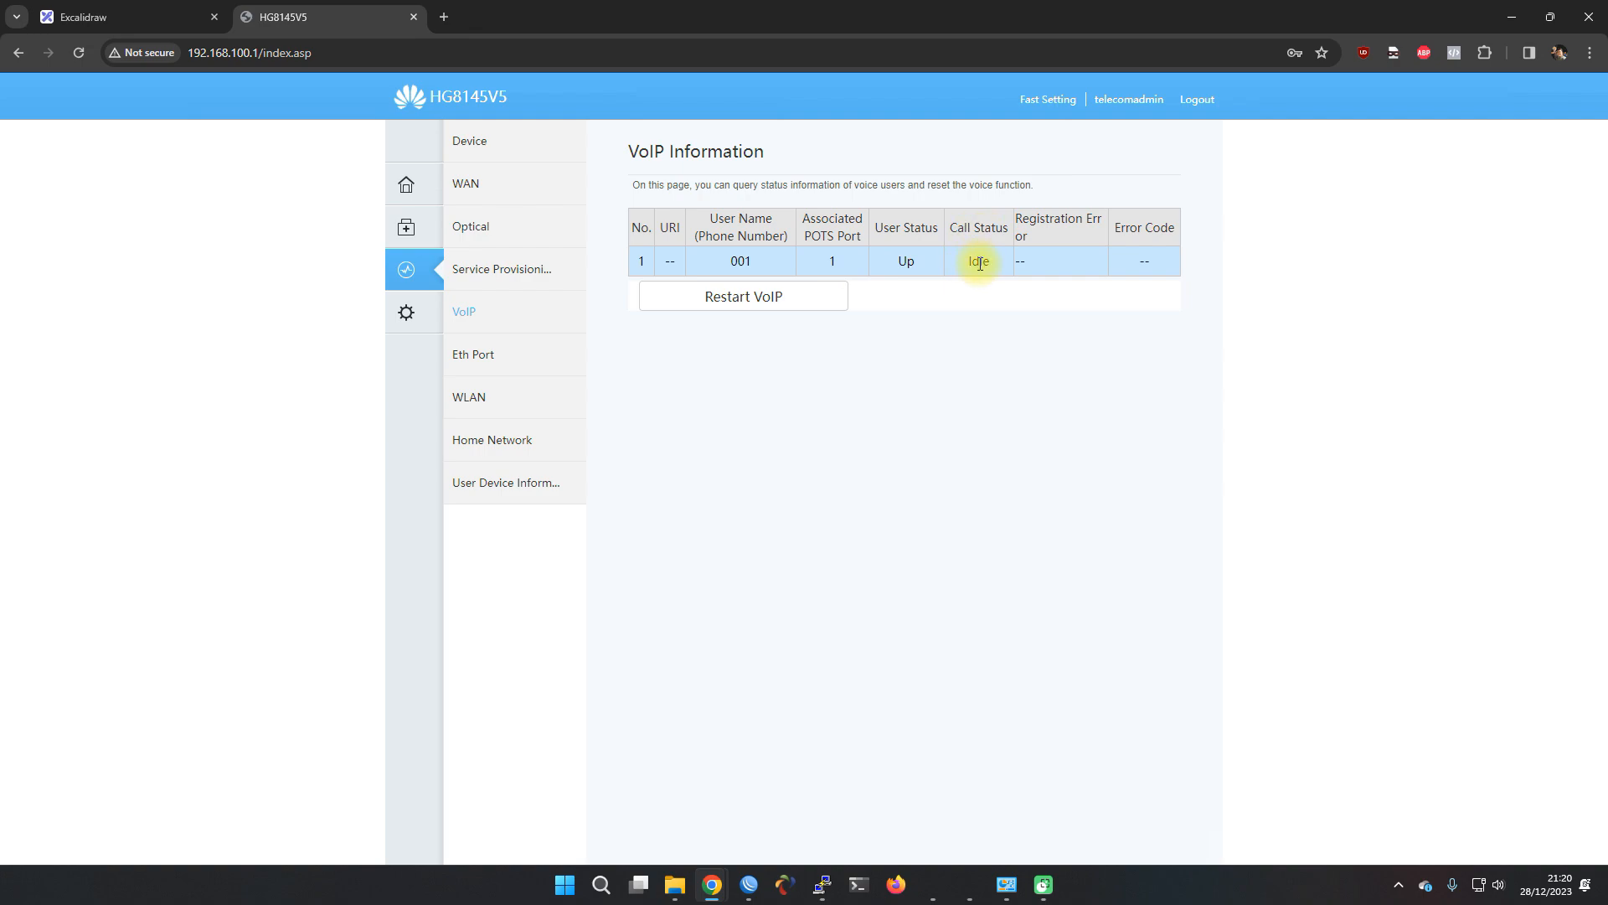
drag(966, 264, 1009, 254)
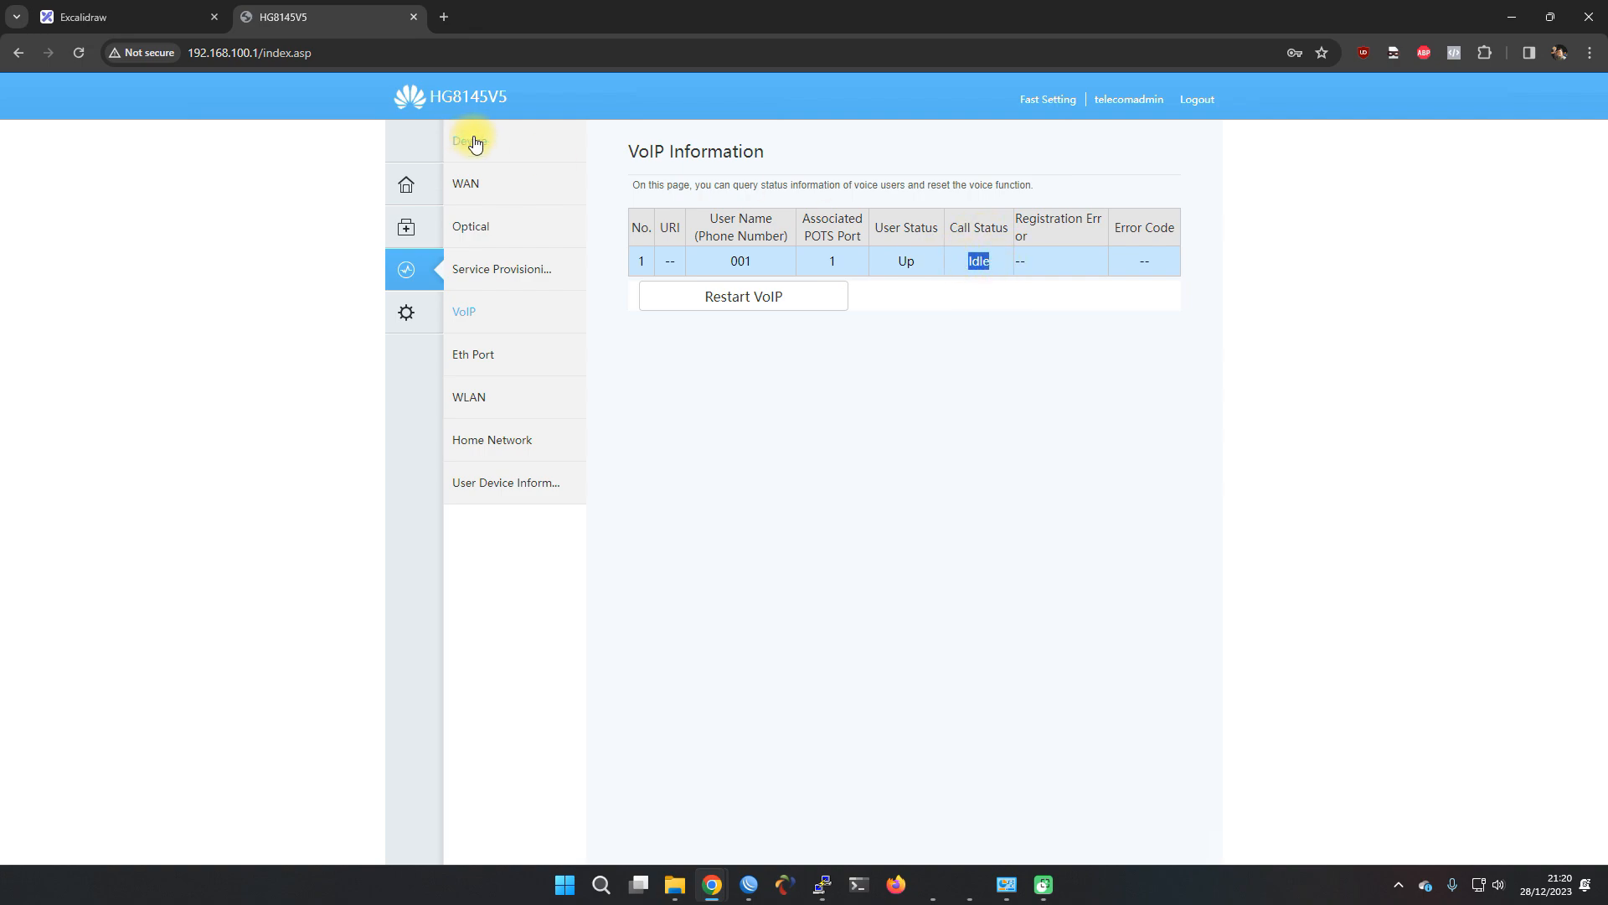
click(466, 183)
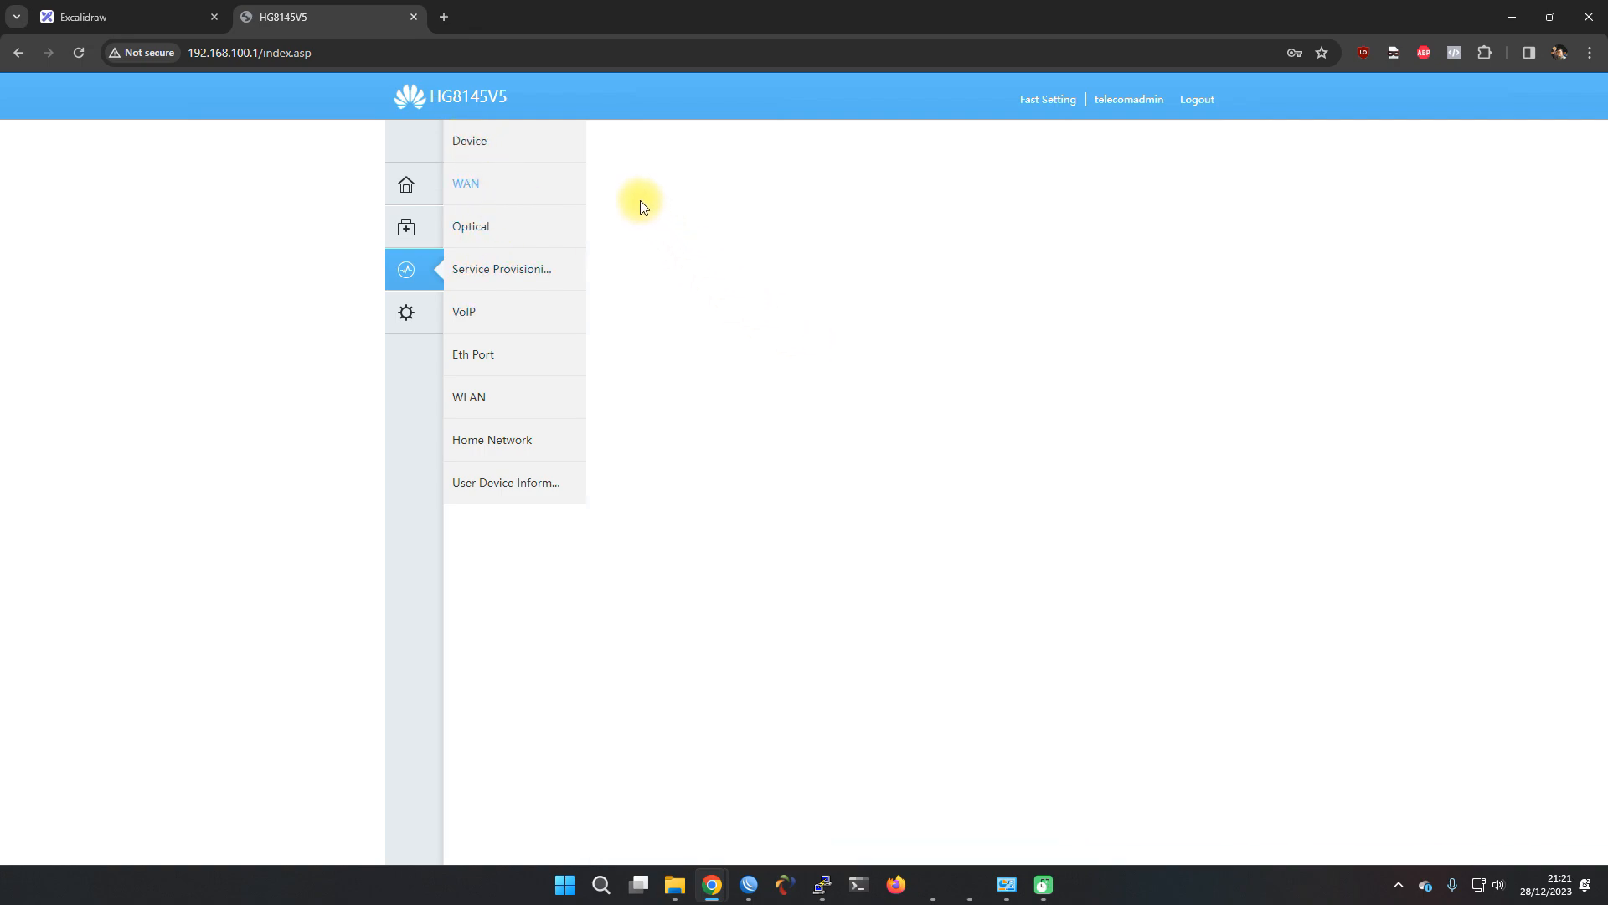
Review 2_VOIP_R_VID_222 details: Connected, VLAN 222, static 10.10.50.2, gateway 10.10.50.1
click(549, 174)
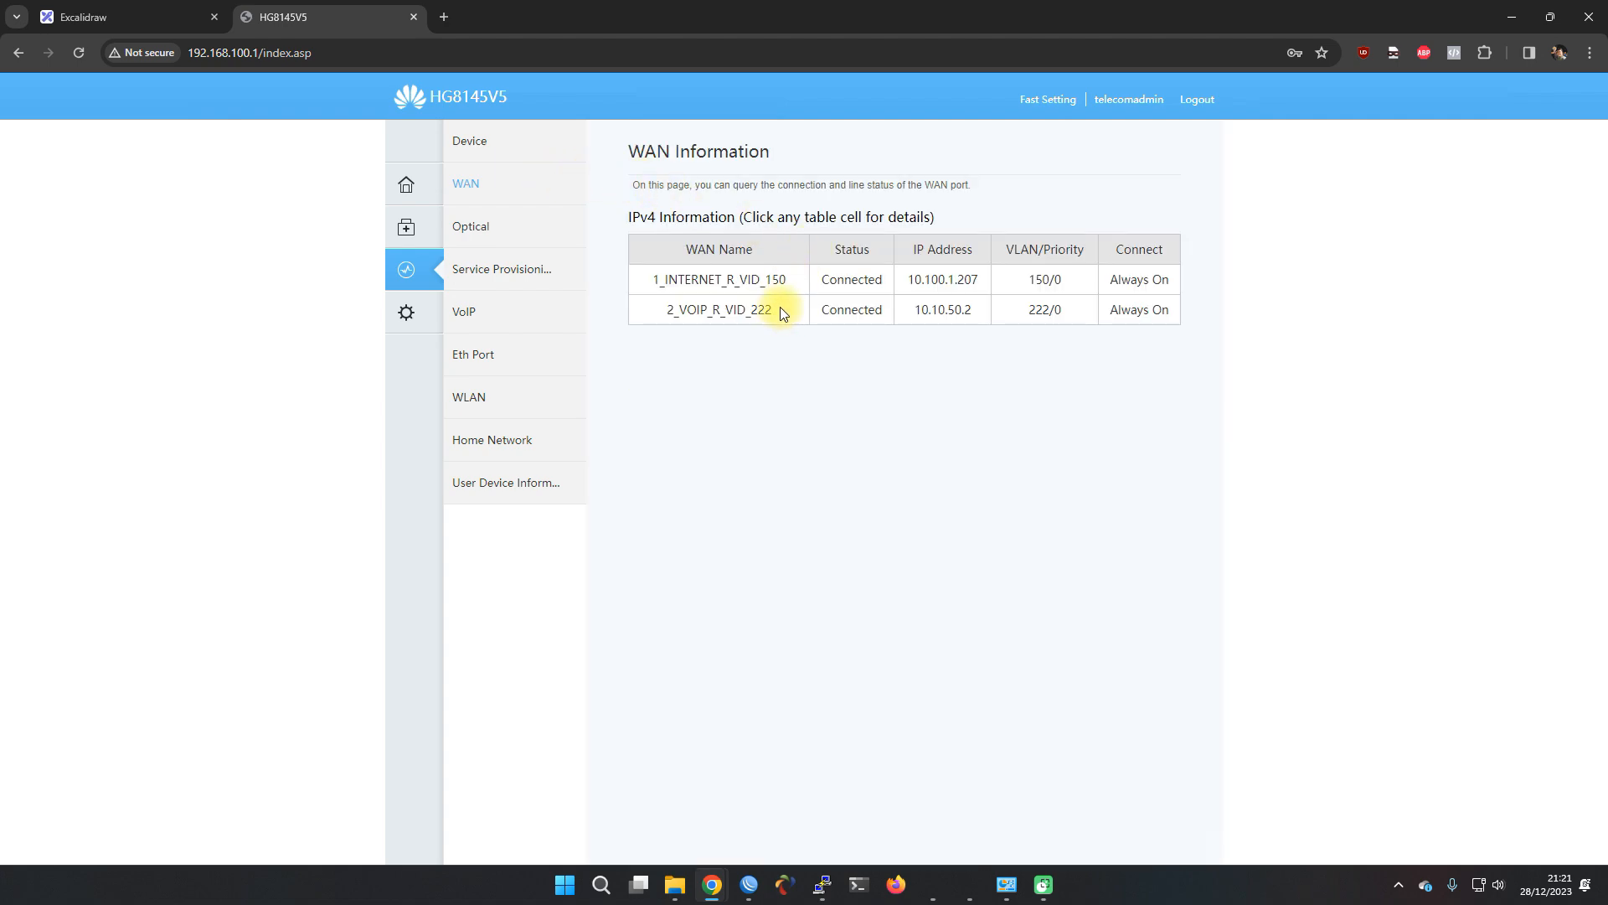
click(784, 311)
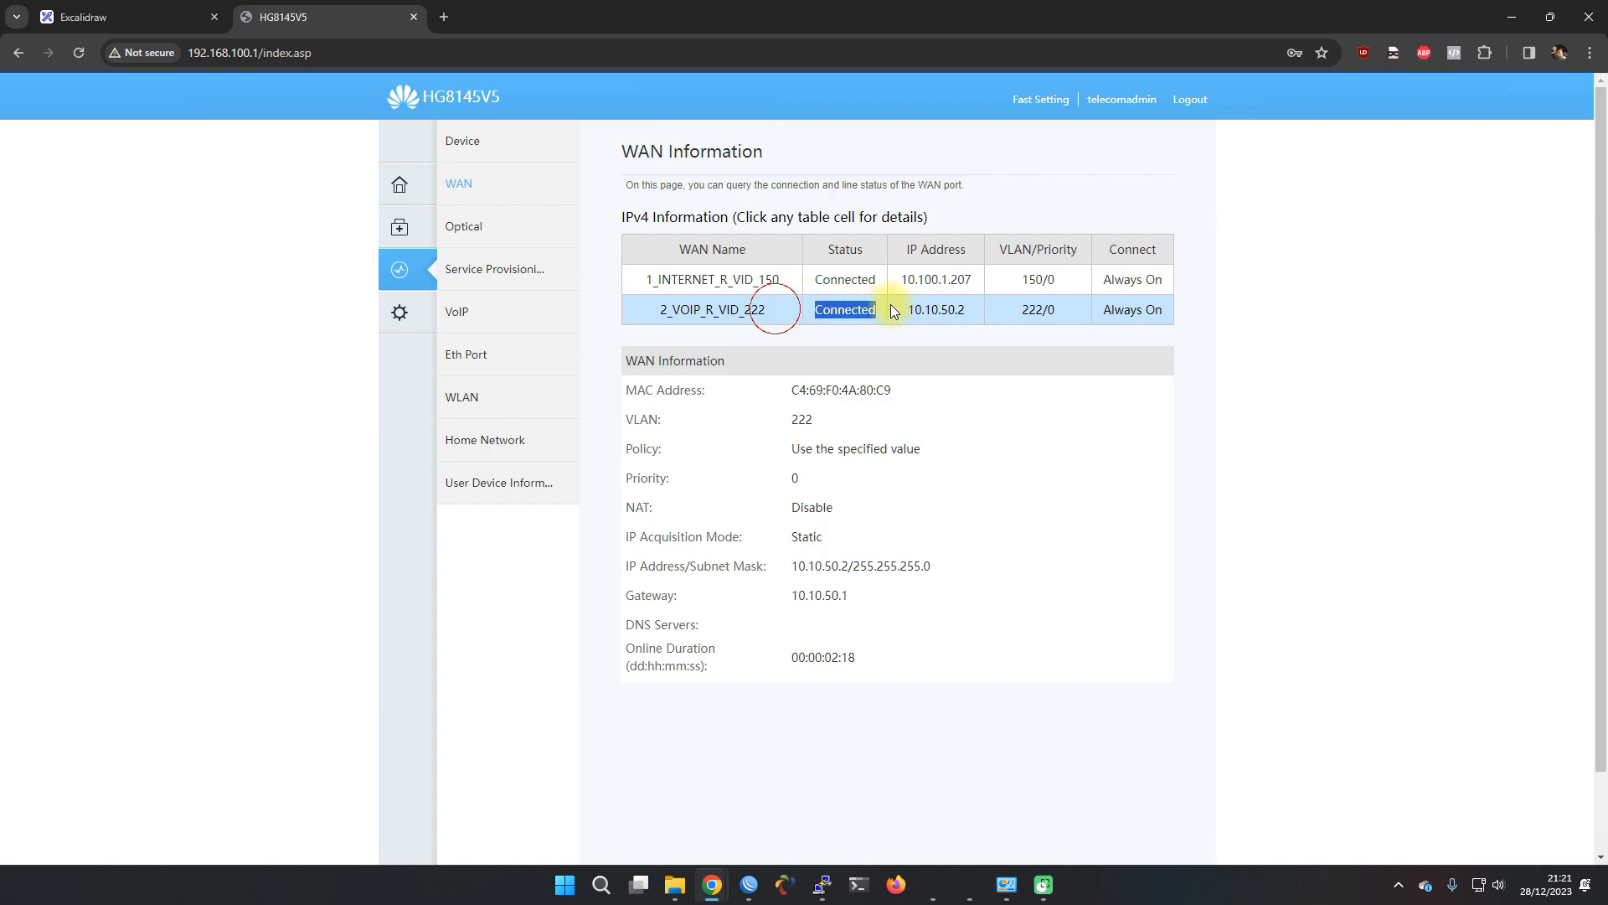
click(151, 16)
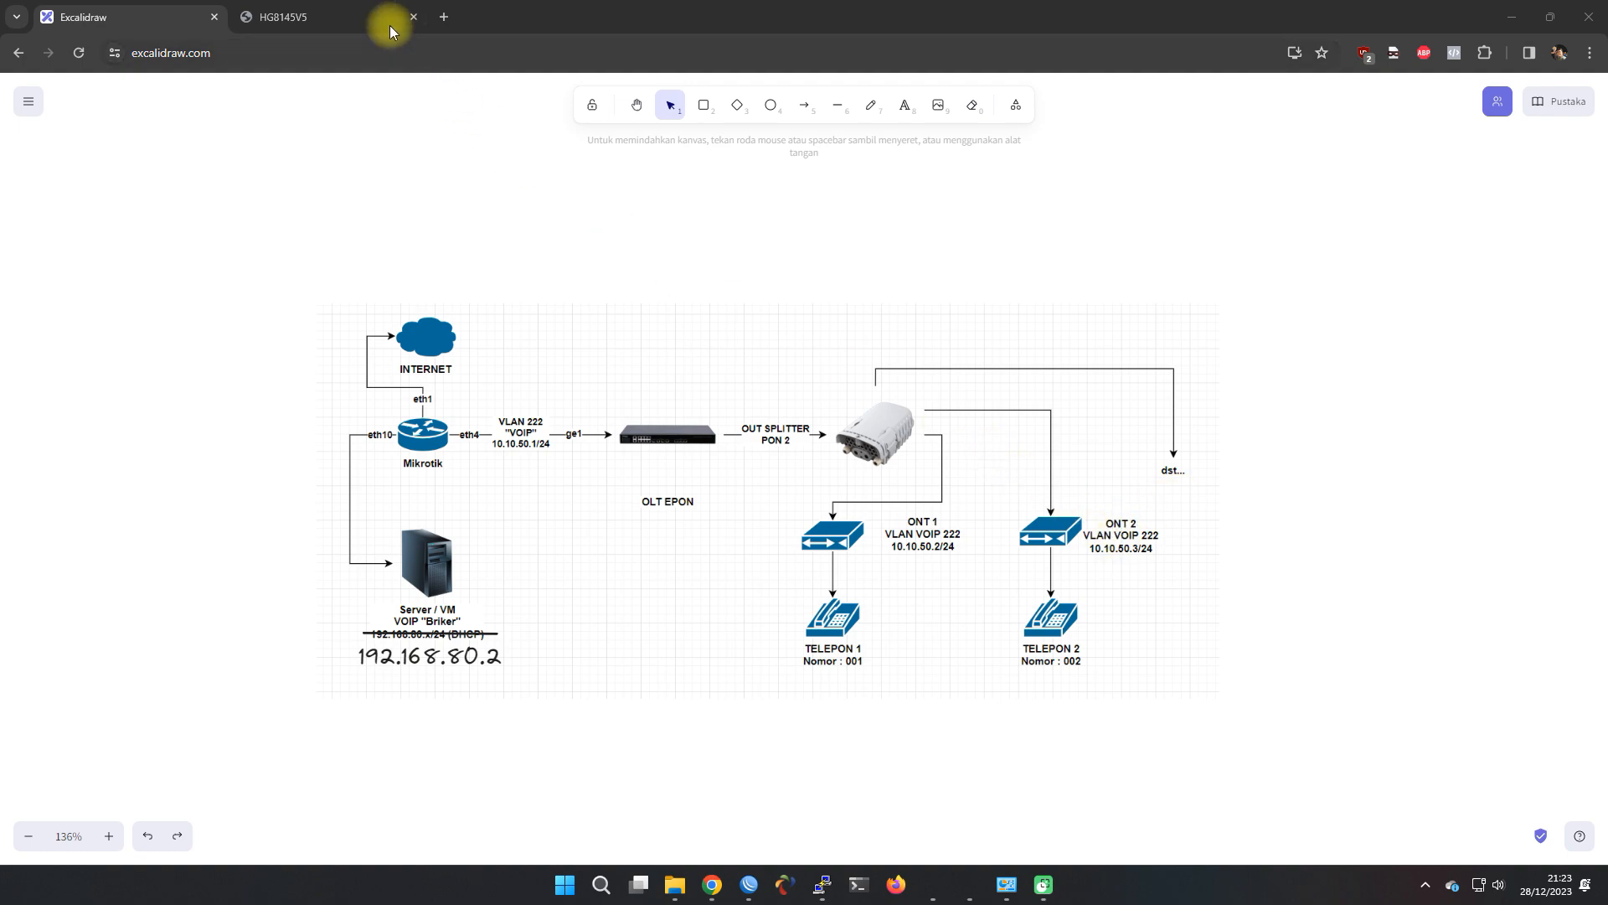
Reload the ONT page, log in with the admin account, and open Advanced configuration
click(319, 19)
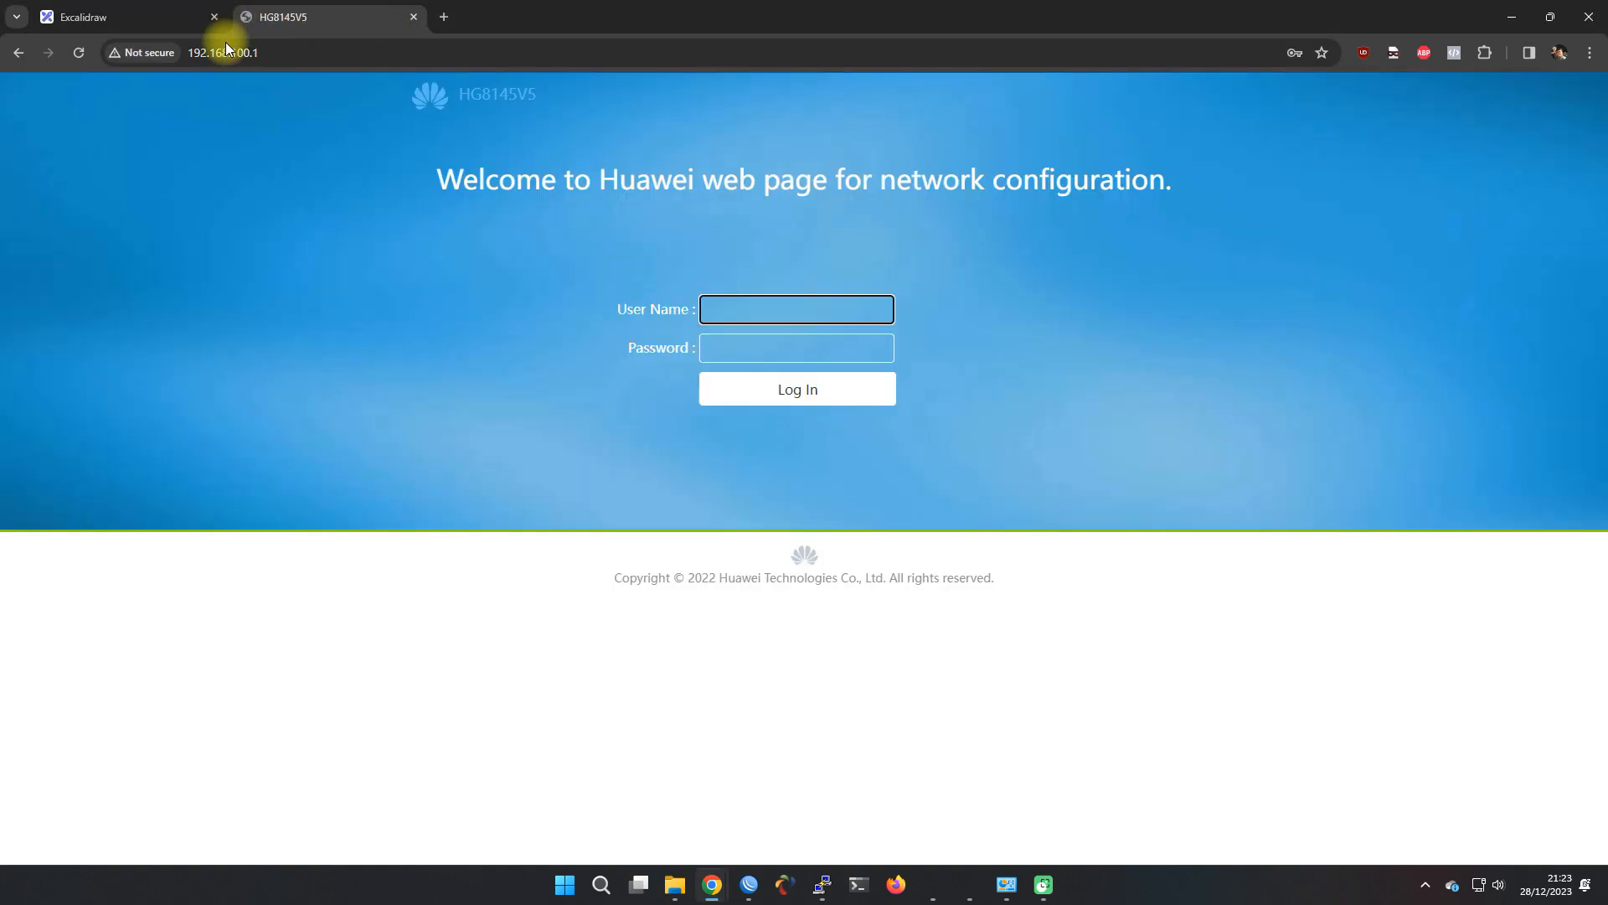
click(89, 53)
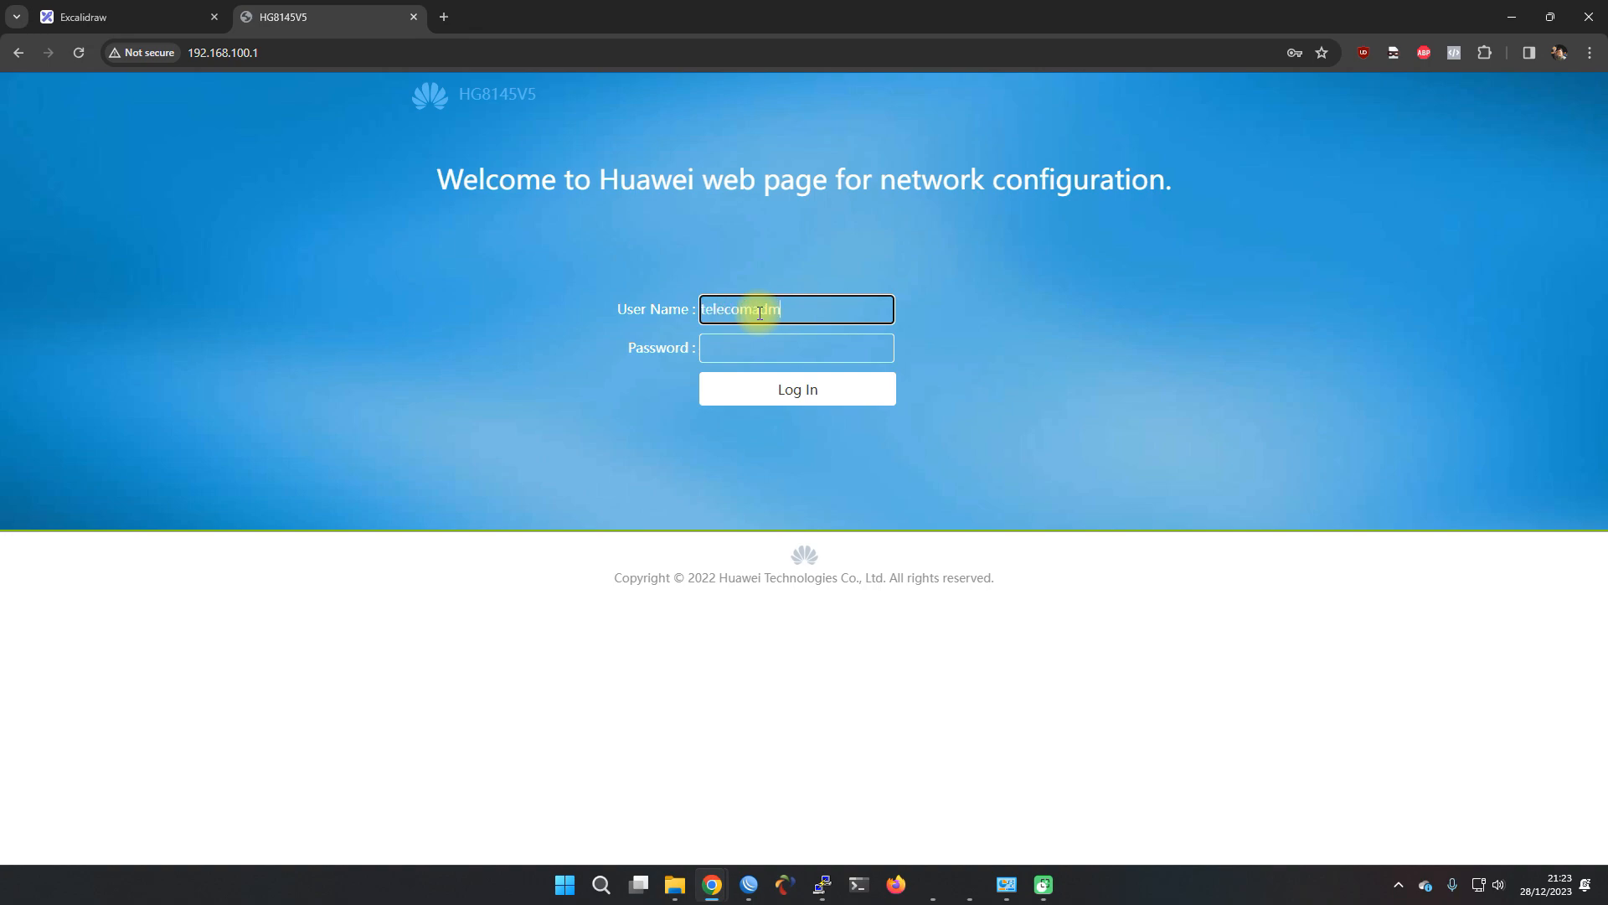
text(in)
key(Tab)
key(Return)
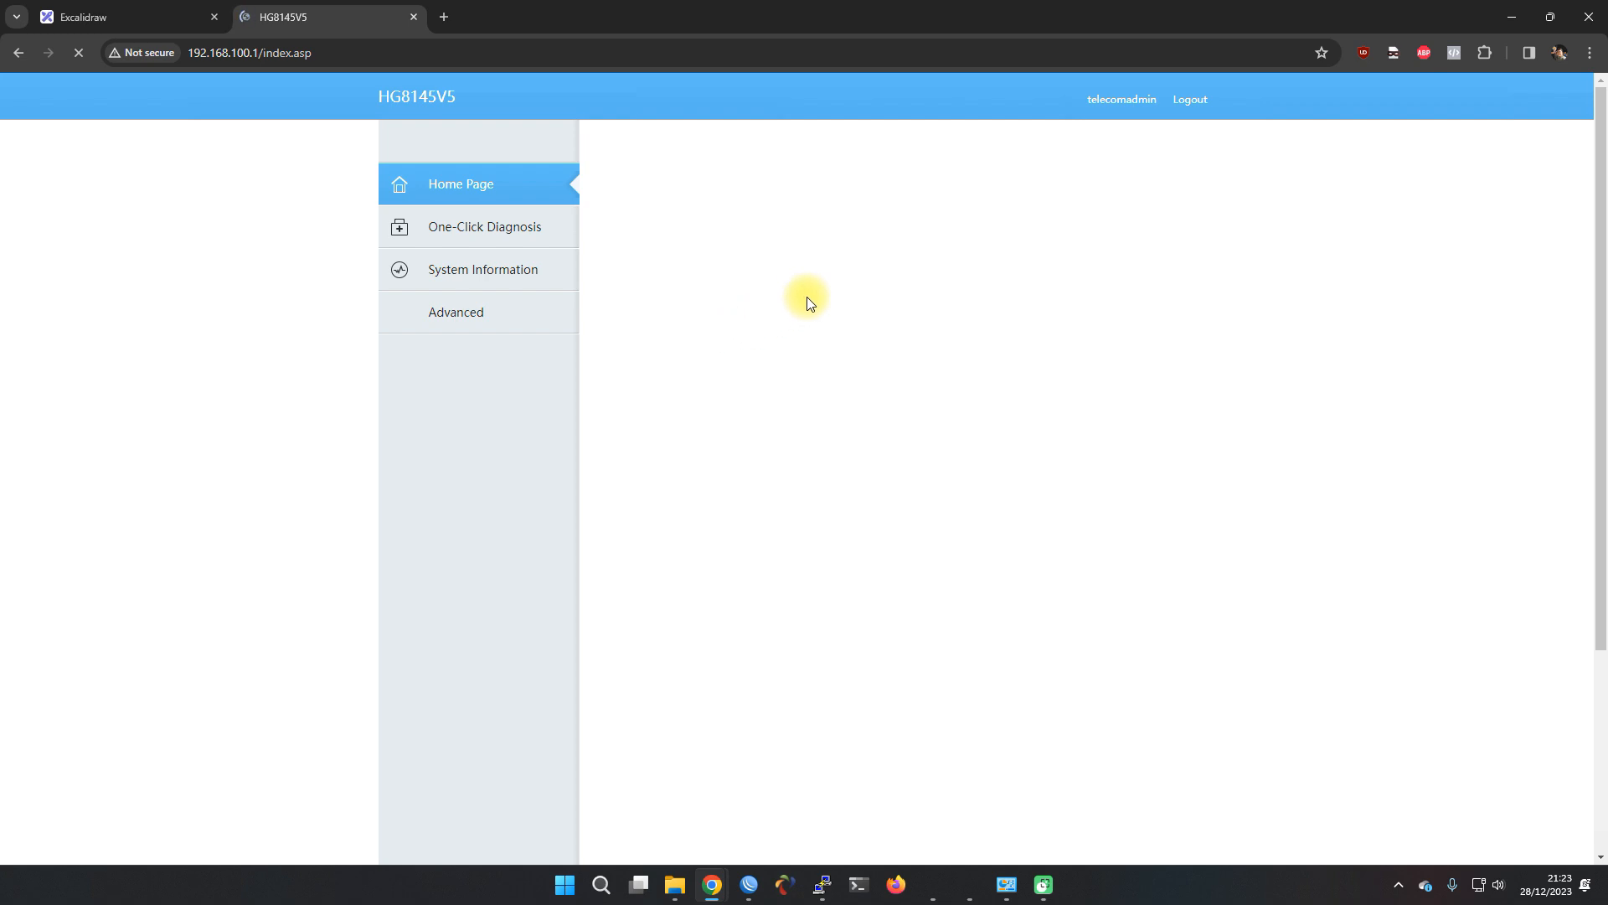
click(949, 316)
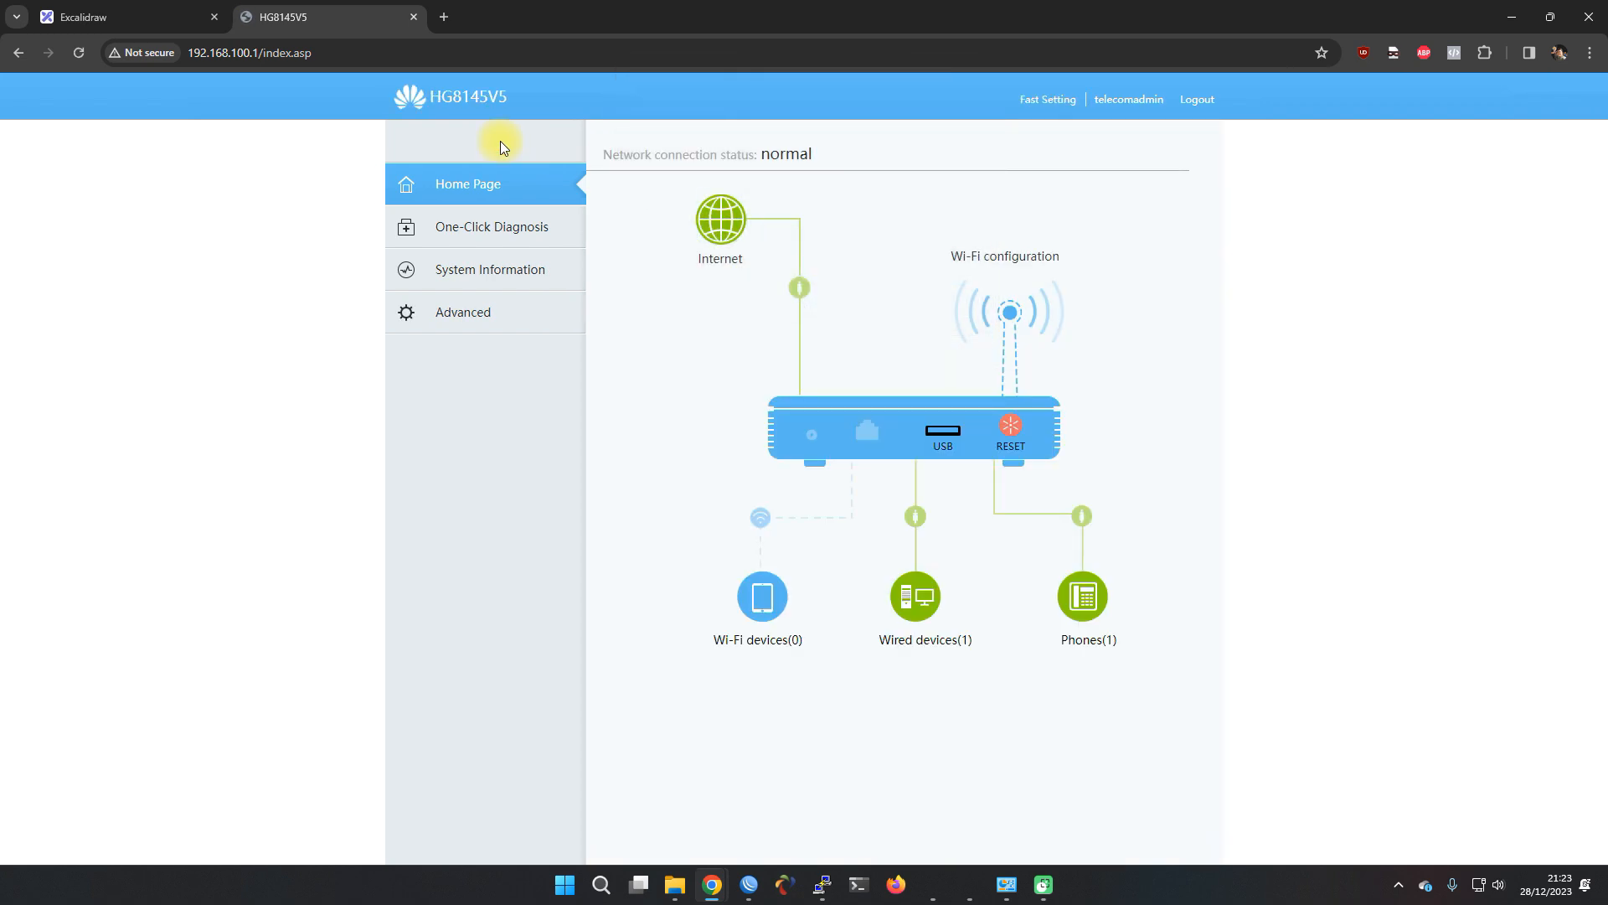
click(477, 319)
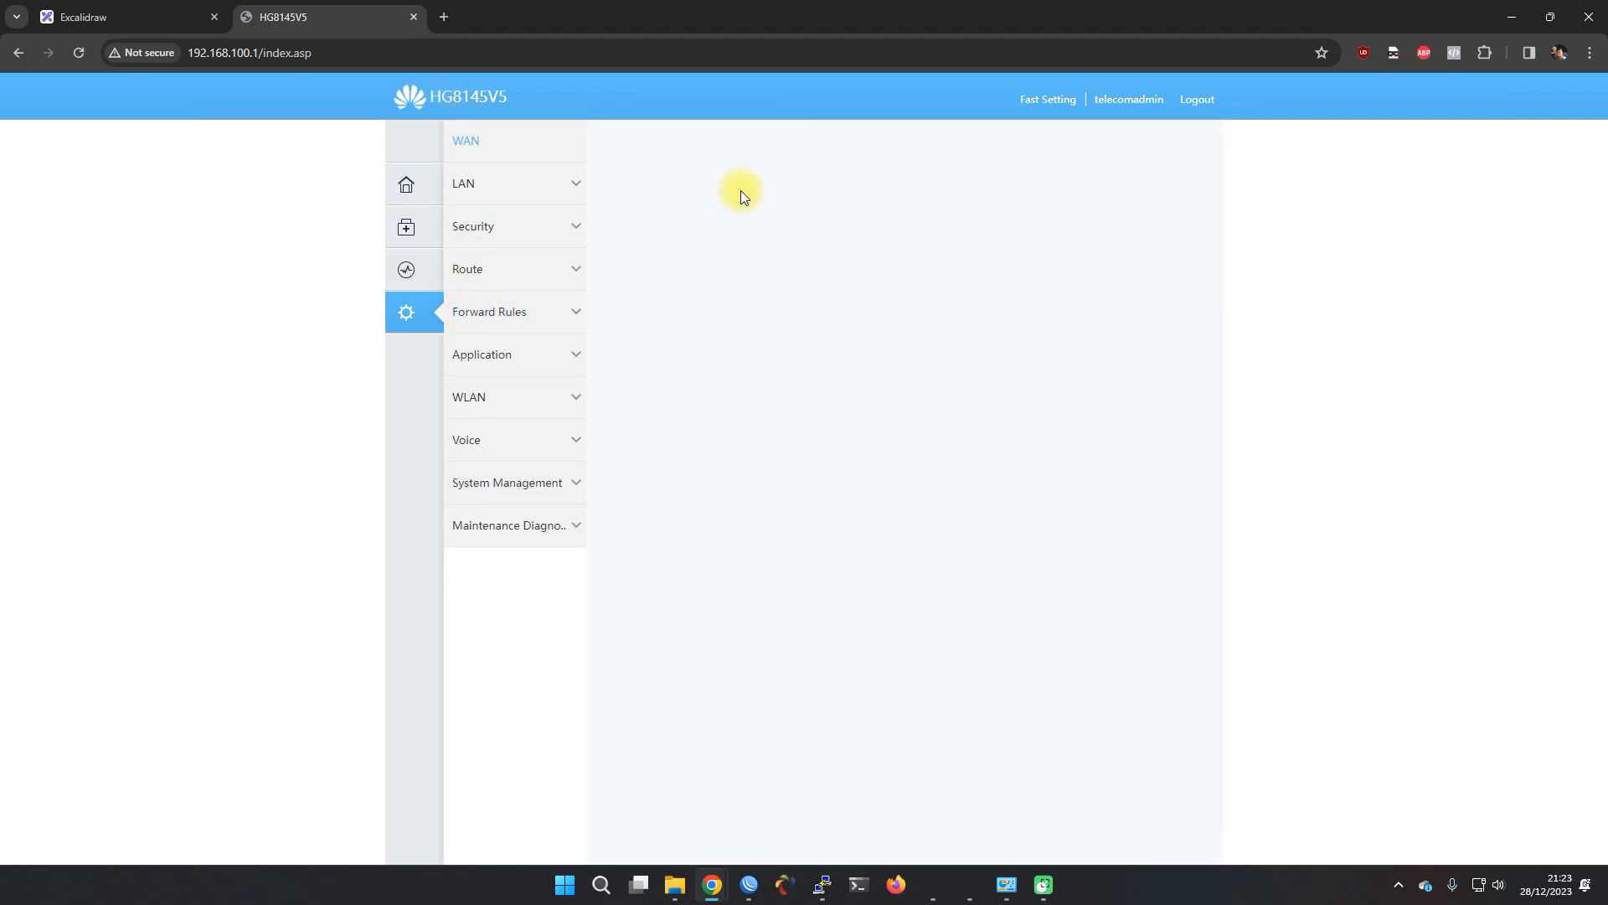
Create a new WAN with service type VOIP, VLAN ID 222 and Static IP acquisition
click(652, 232)
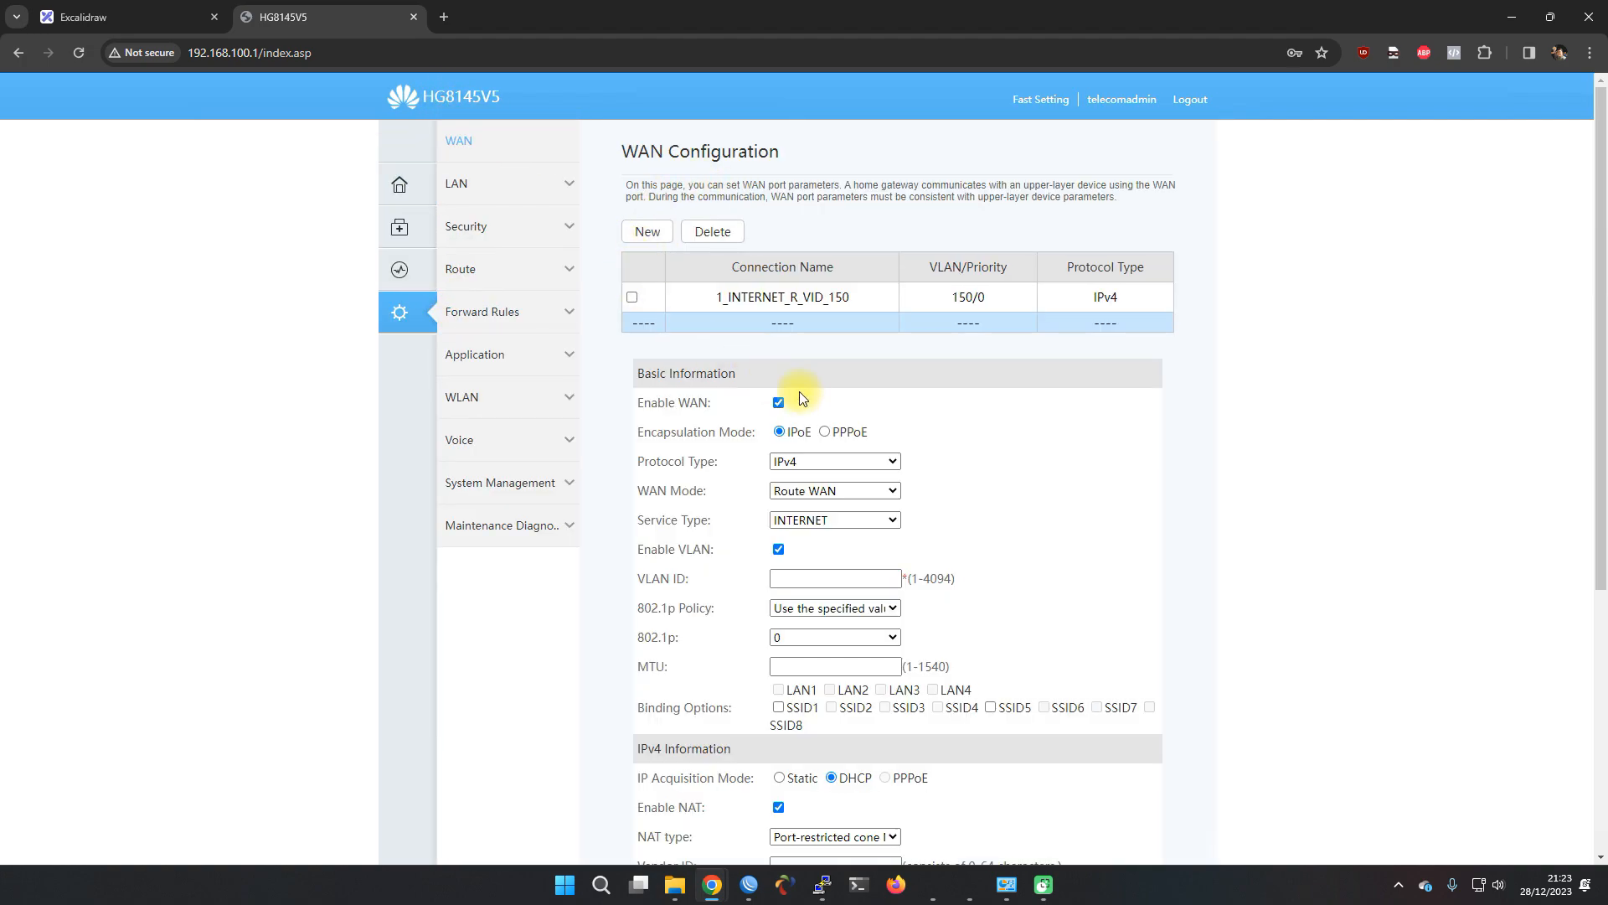
scroll(683, 377, down, 2)
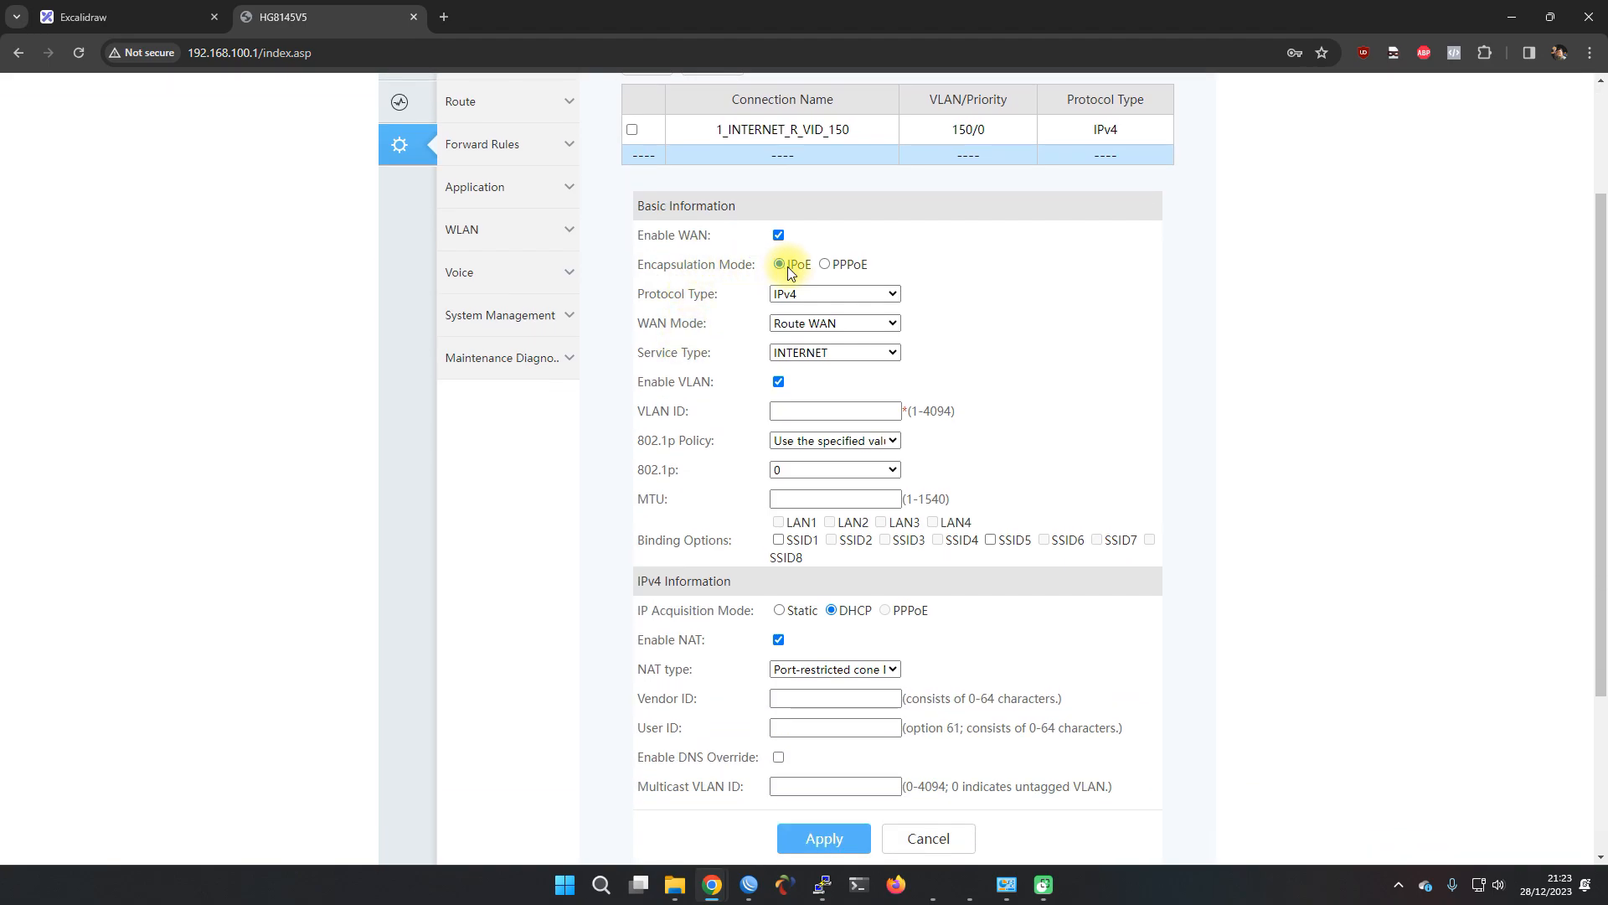
click(783, 353)
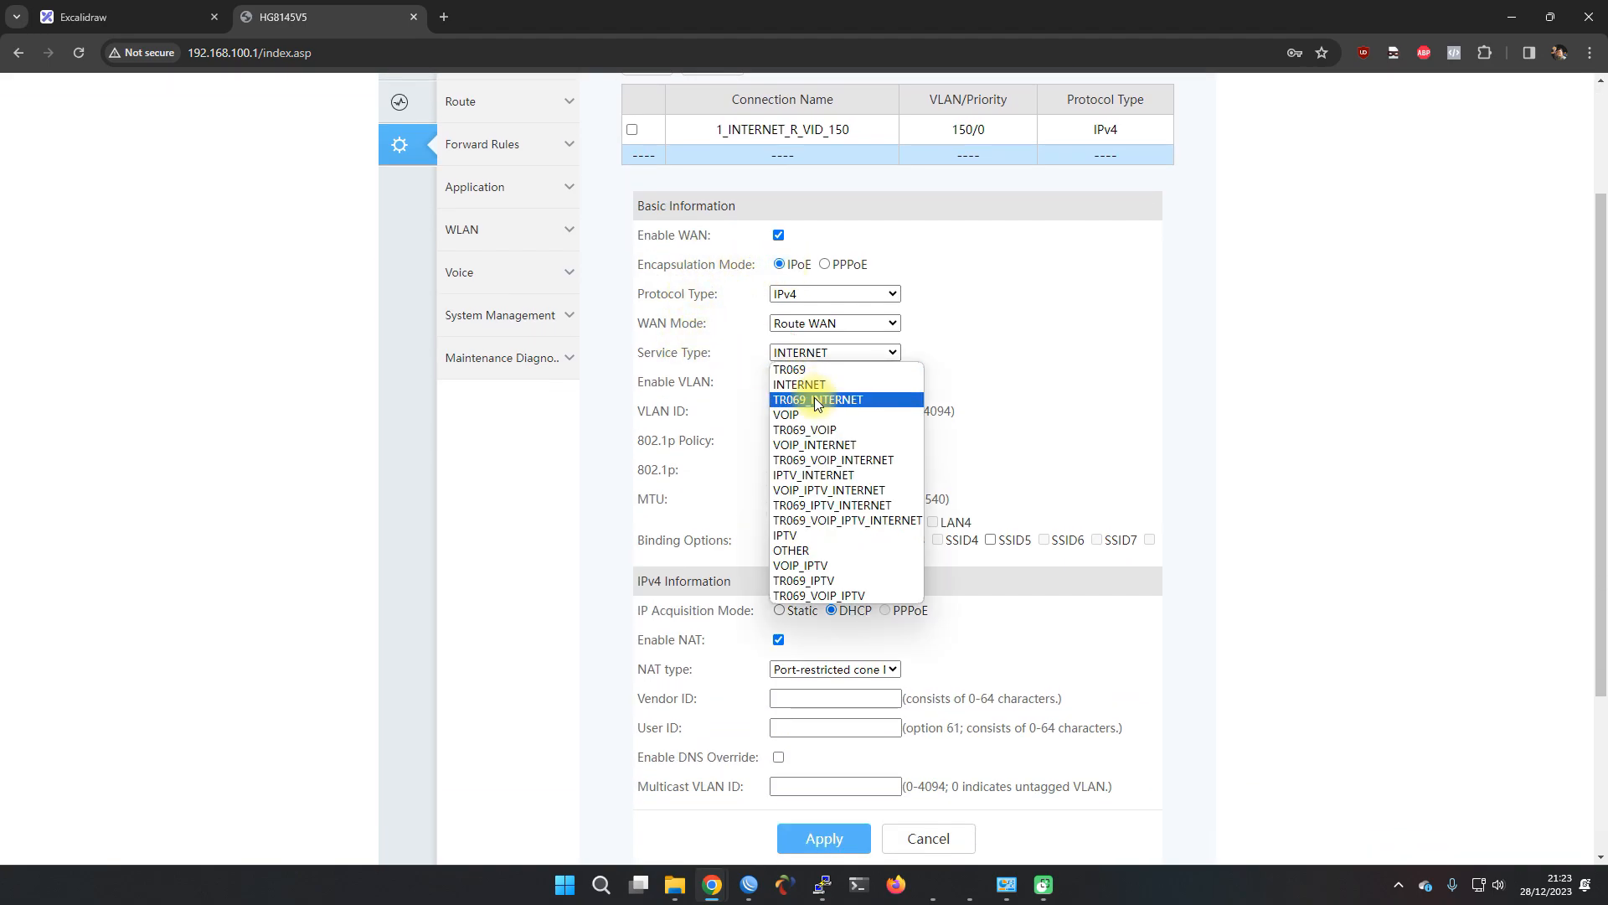
click(815, 398)
click(793, 409)
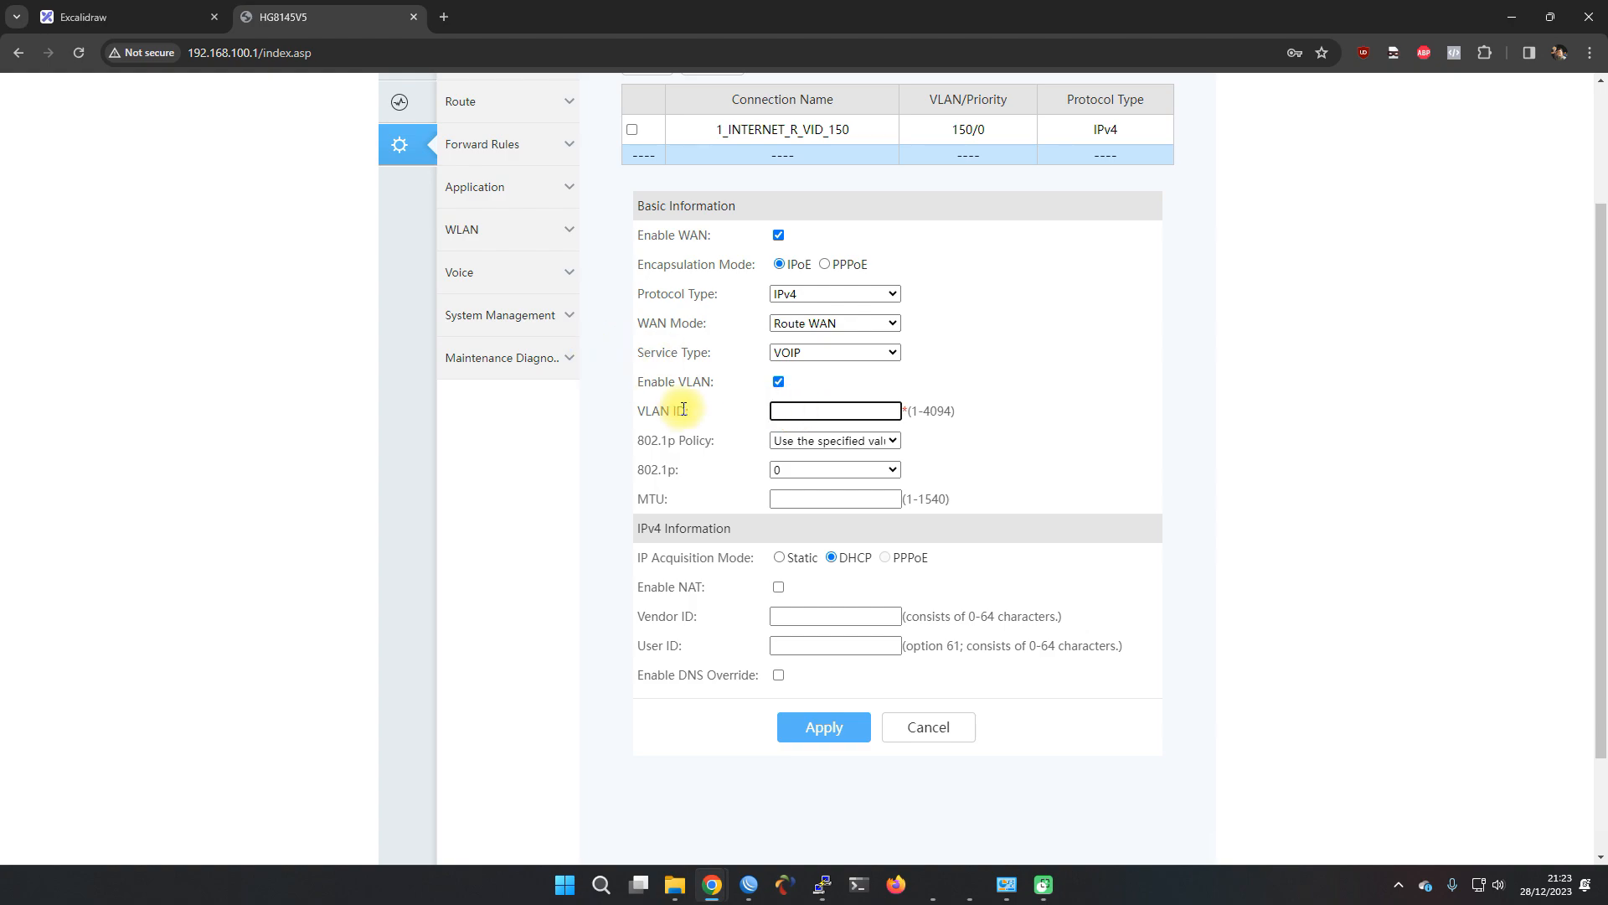
click(126, 17)
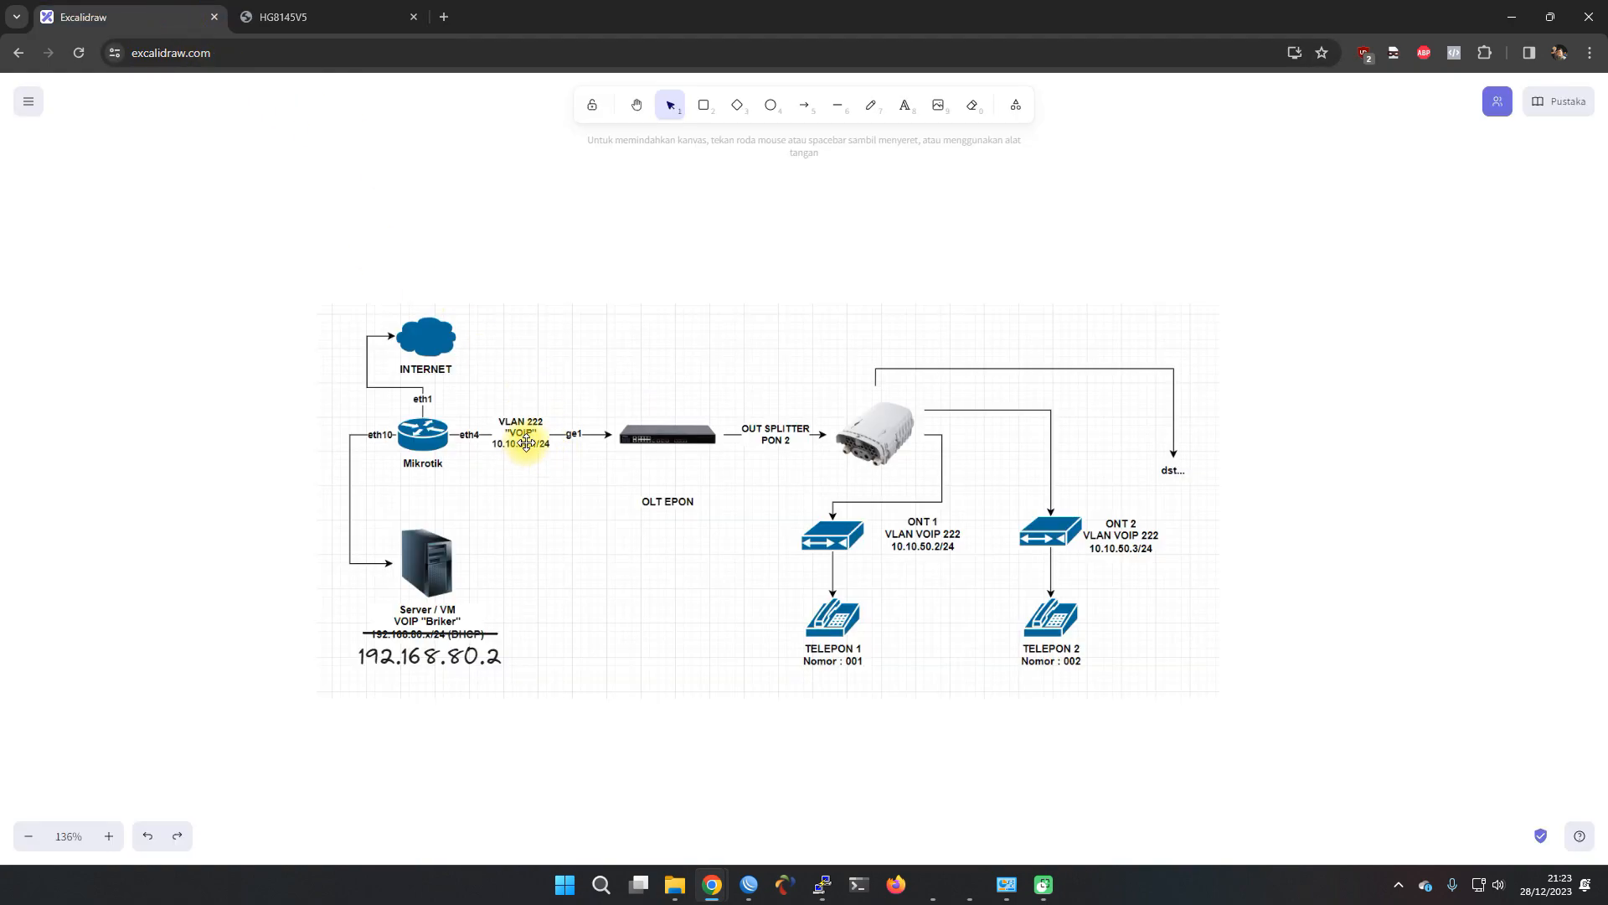
click(335, 17)
click(800, 406)
text(2)
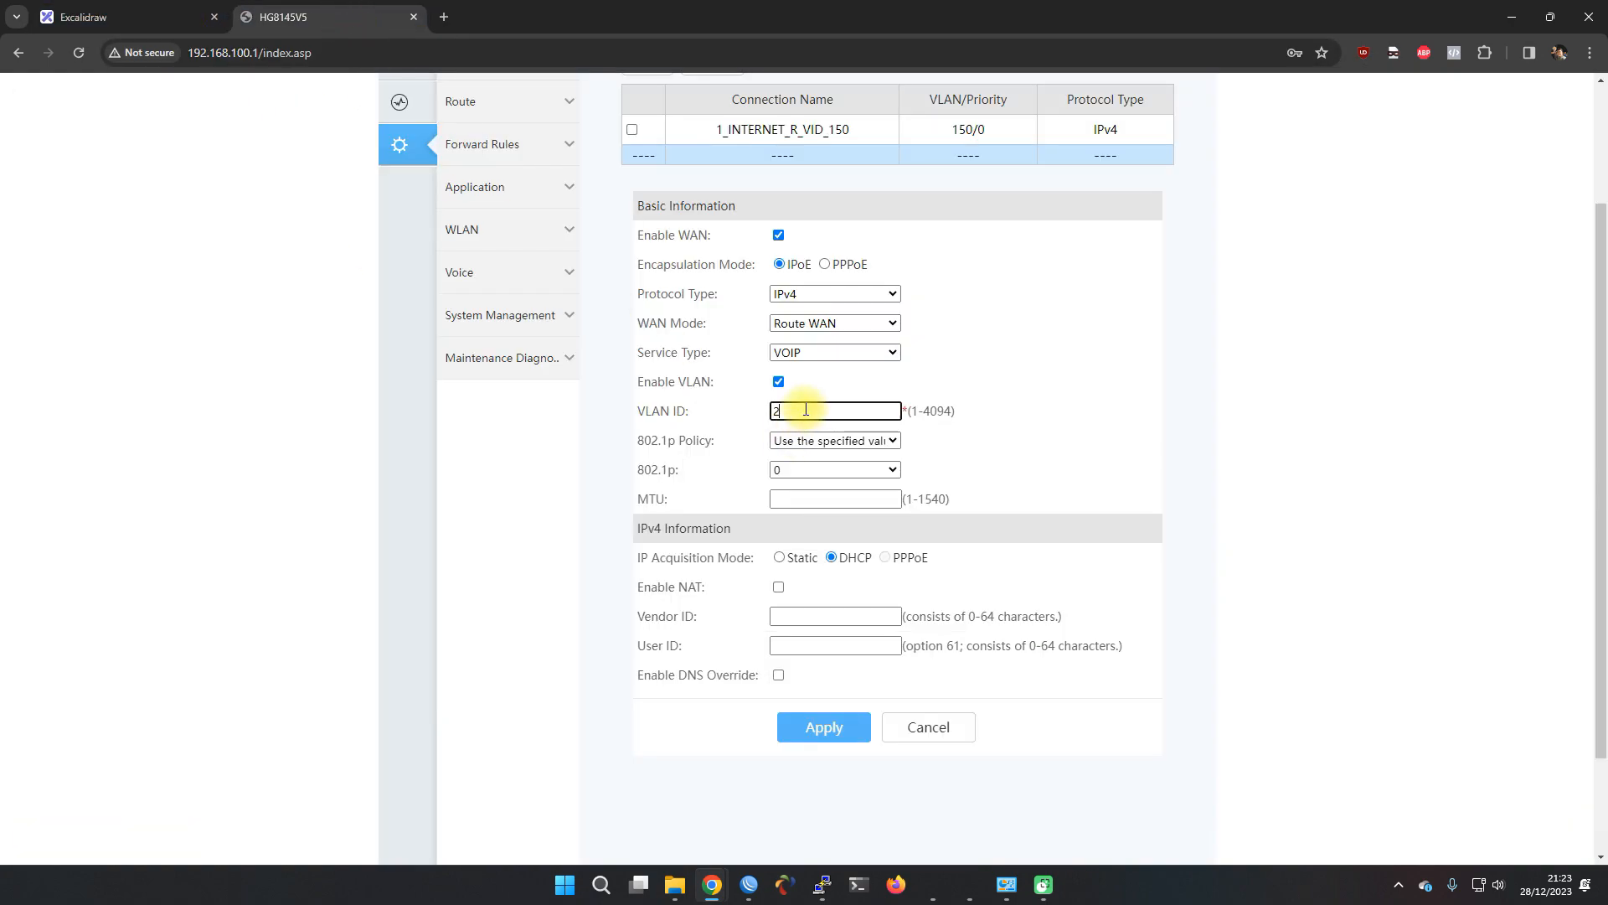
text(22)
scroll(704, 461, down, 1)
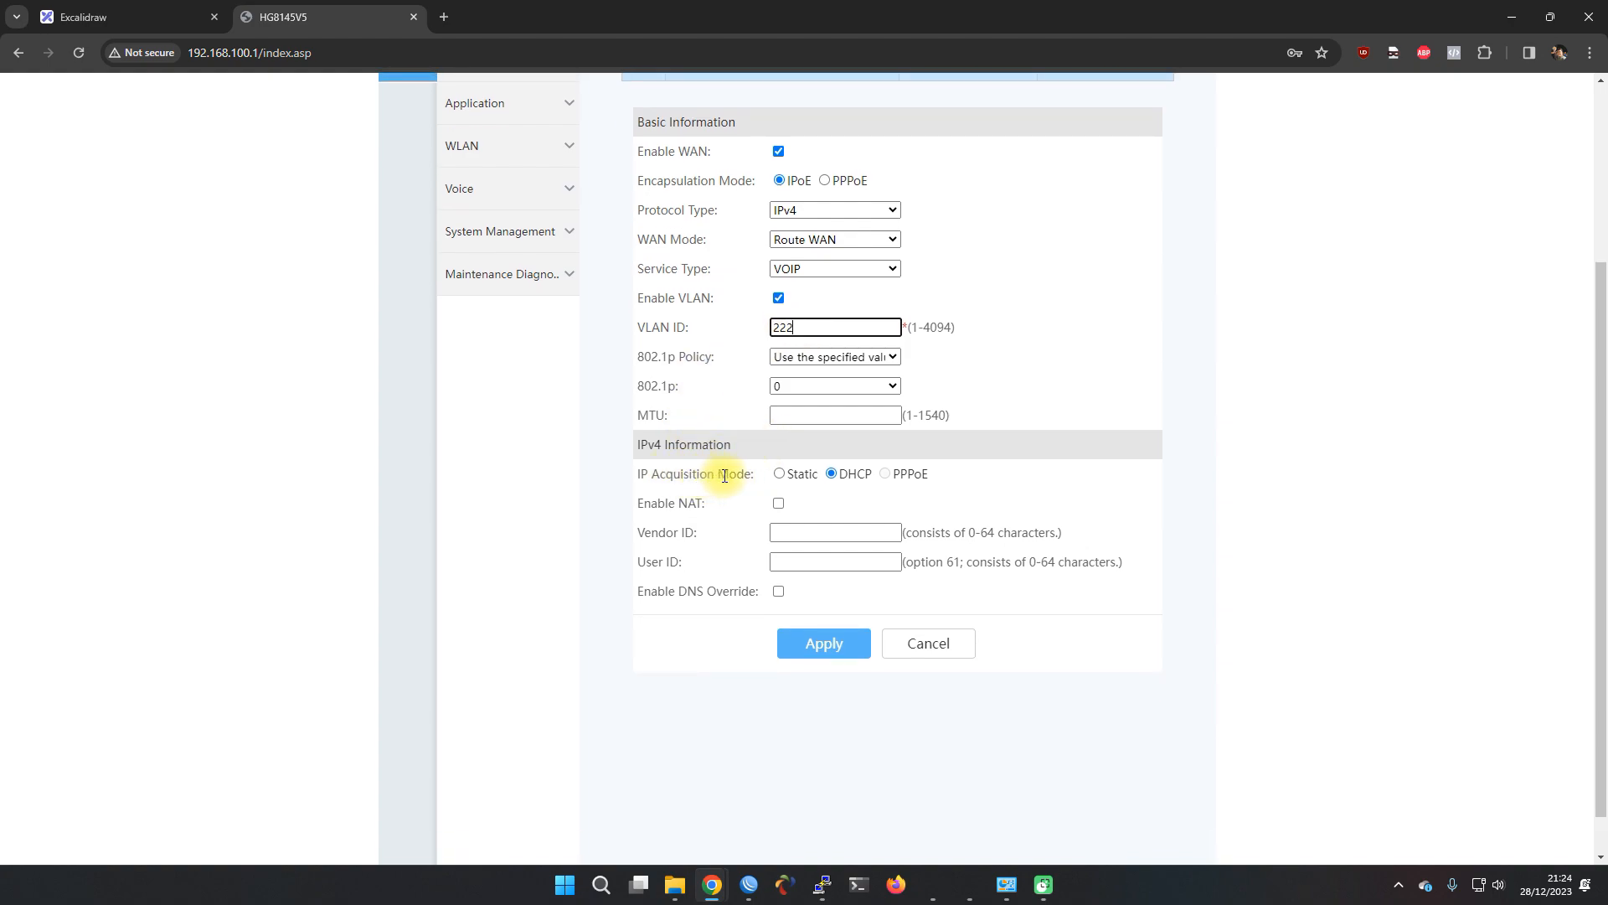
click(782, 475)
scroll(725, 488, down, 1)
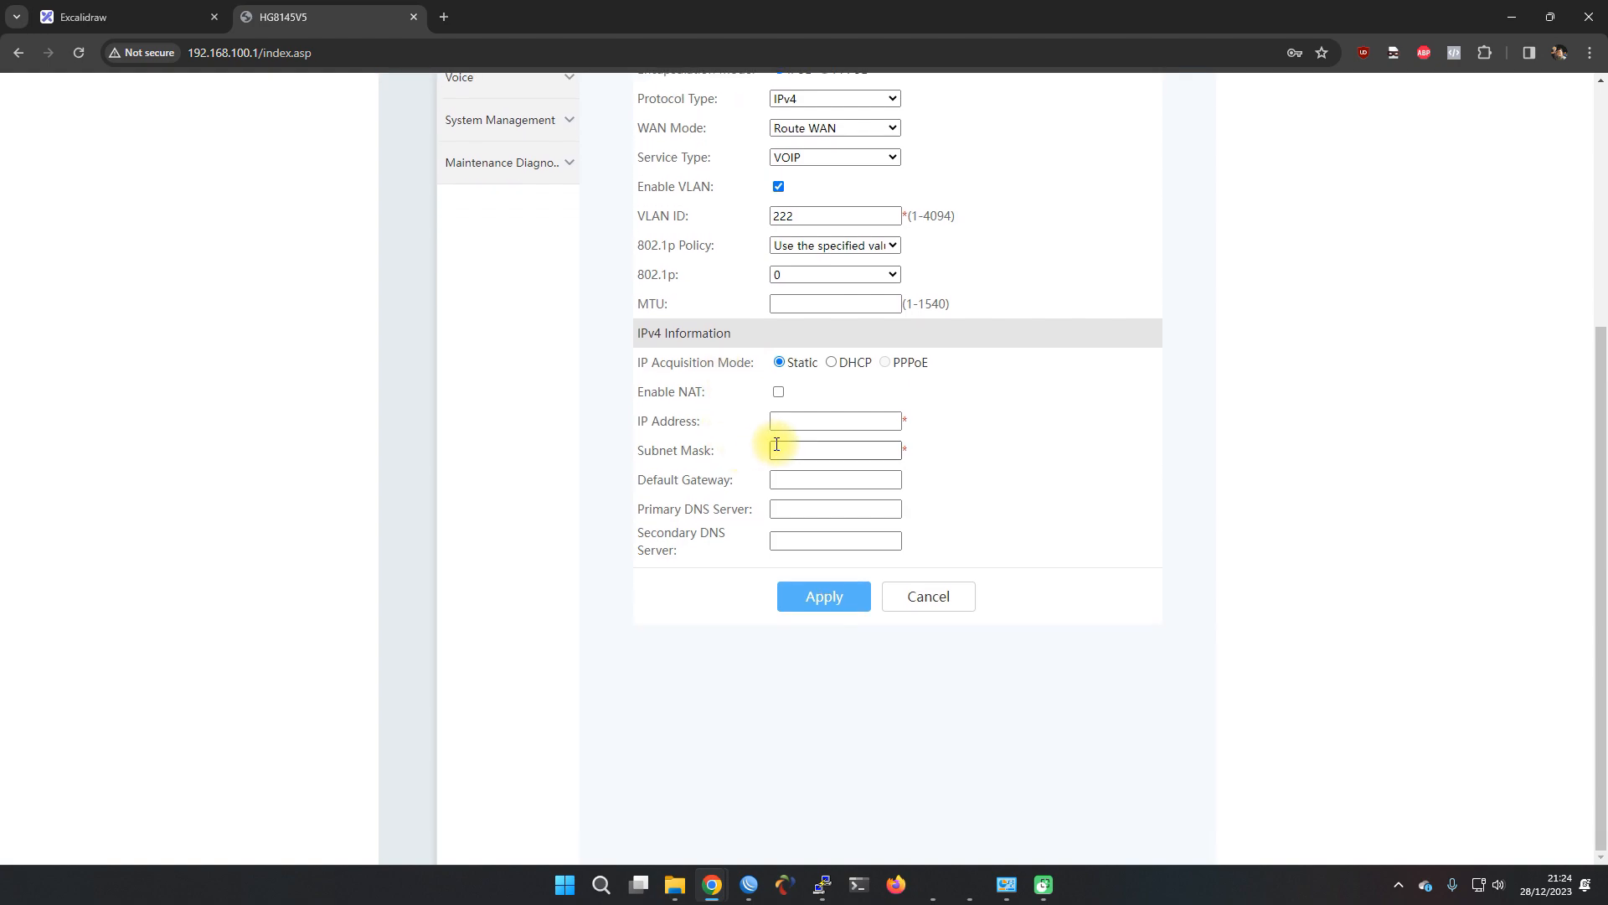
Enter IP 10.10.50.3, mask 255.255.255.0, gateway 10.10.50.1 and apply the WAN
click(804, 421)
click(101, 21)
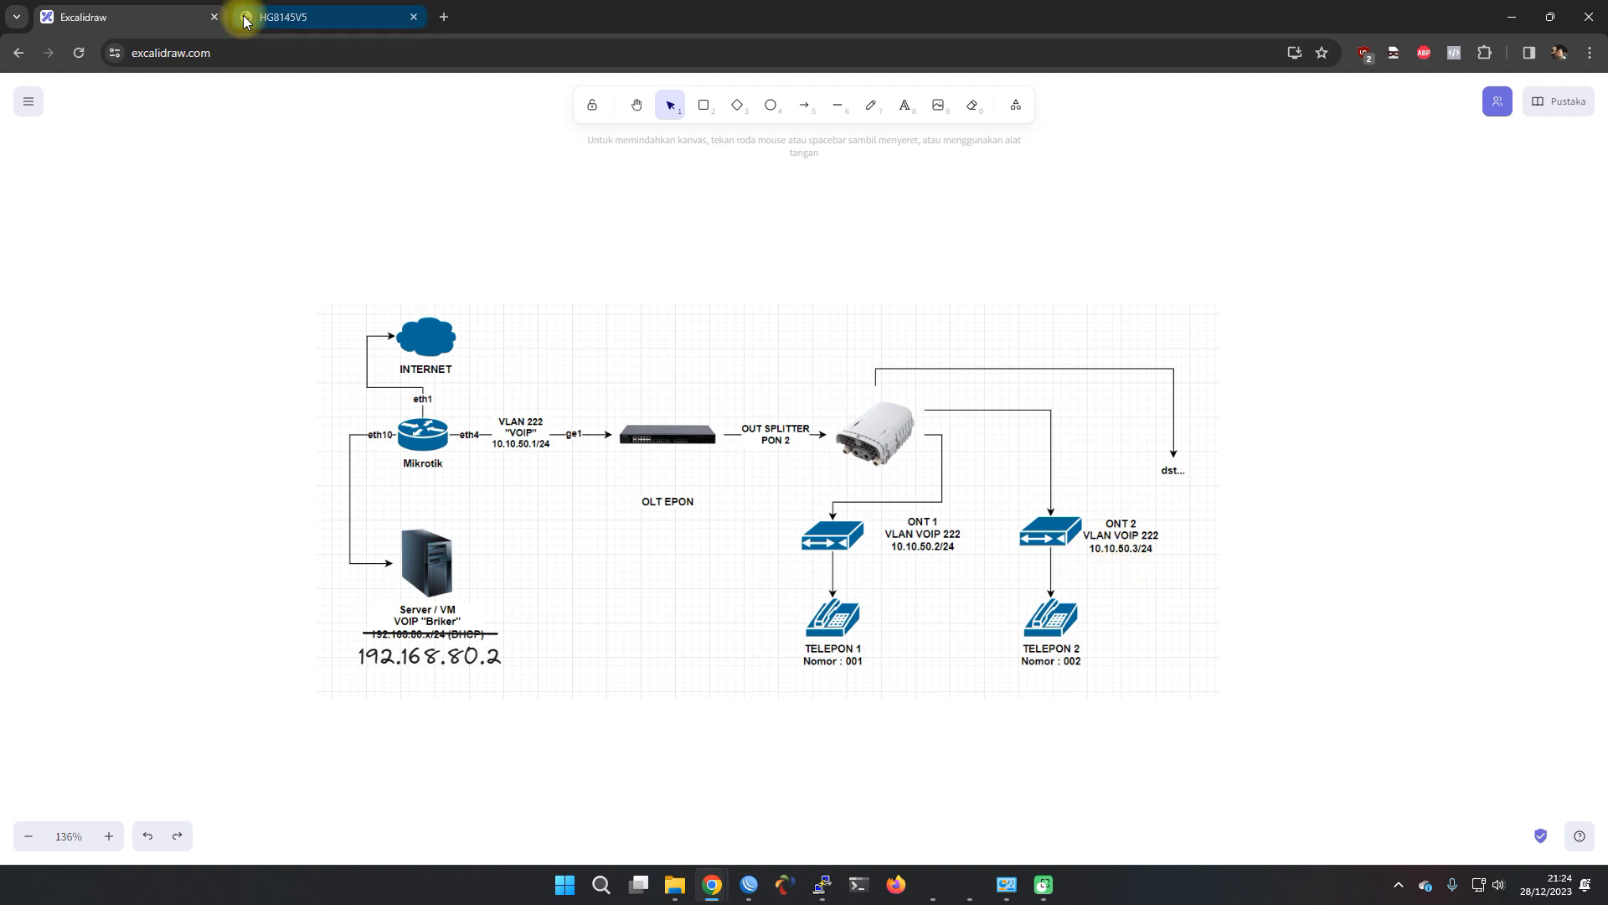
click(277, 16)
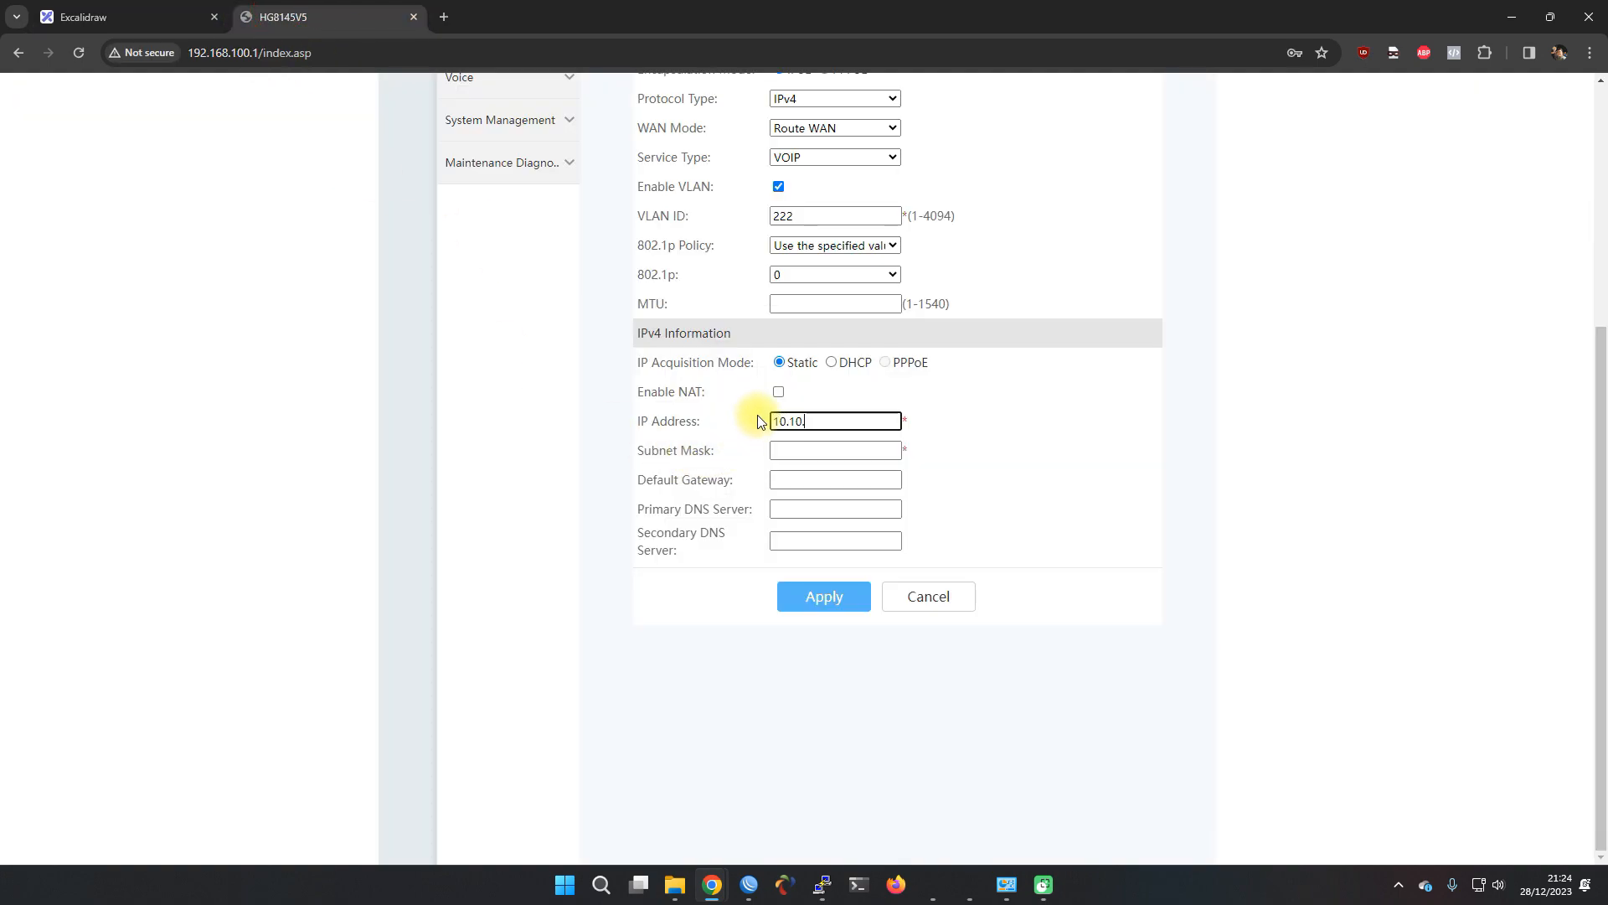
click(811, 450)
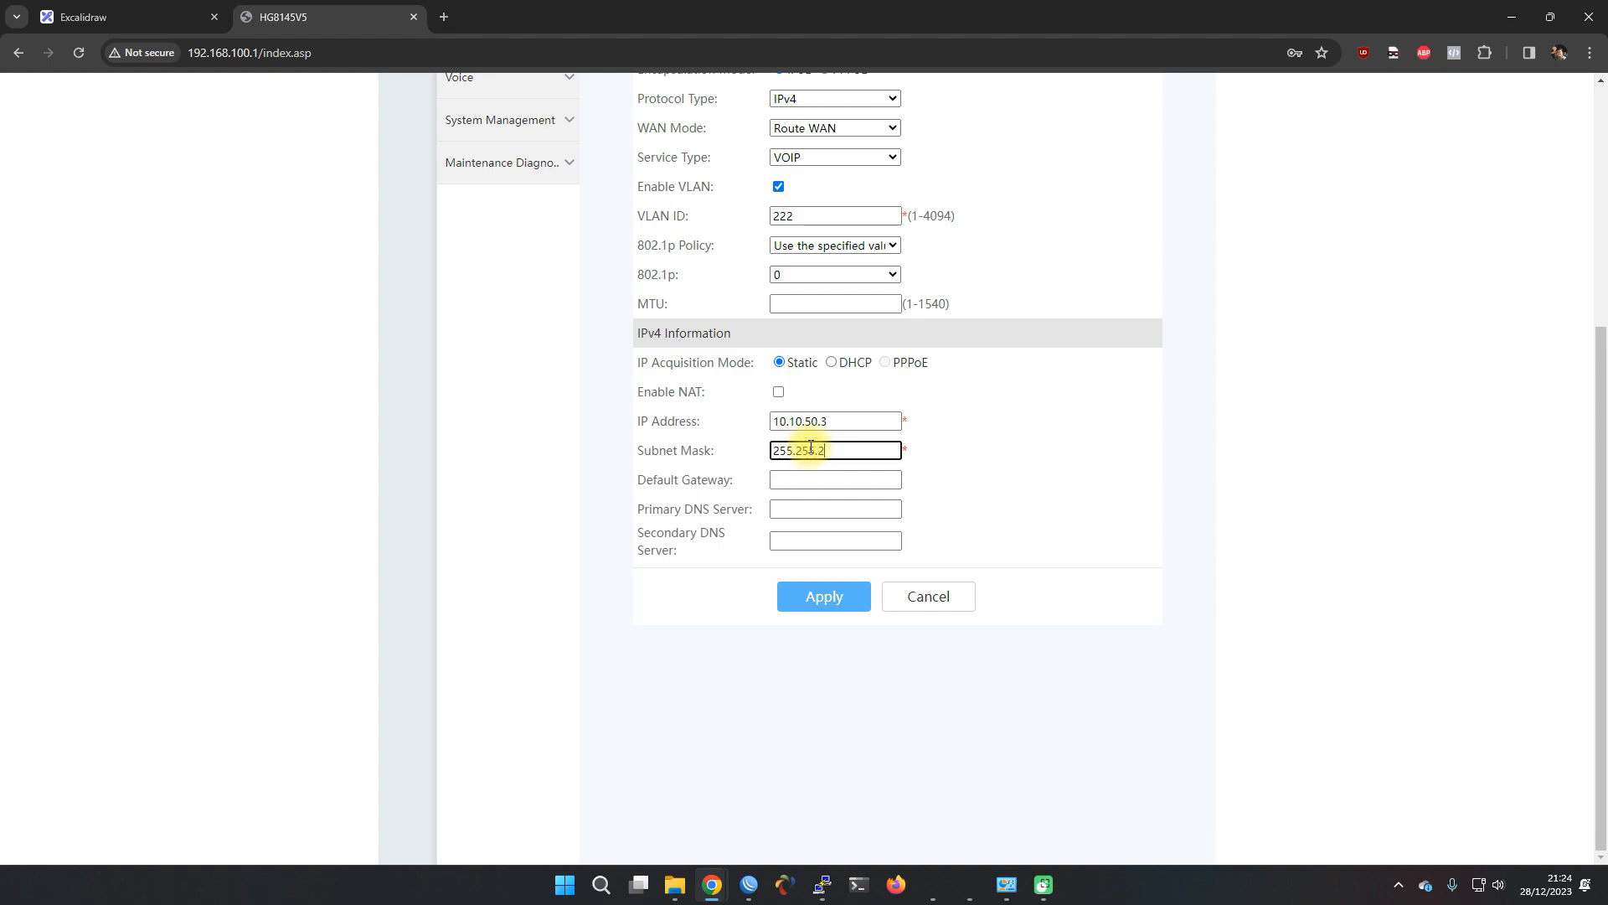
key(Tab)
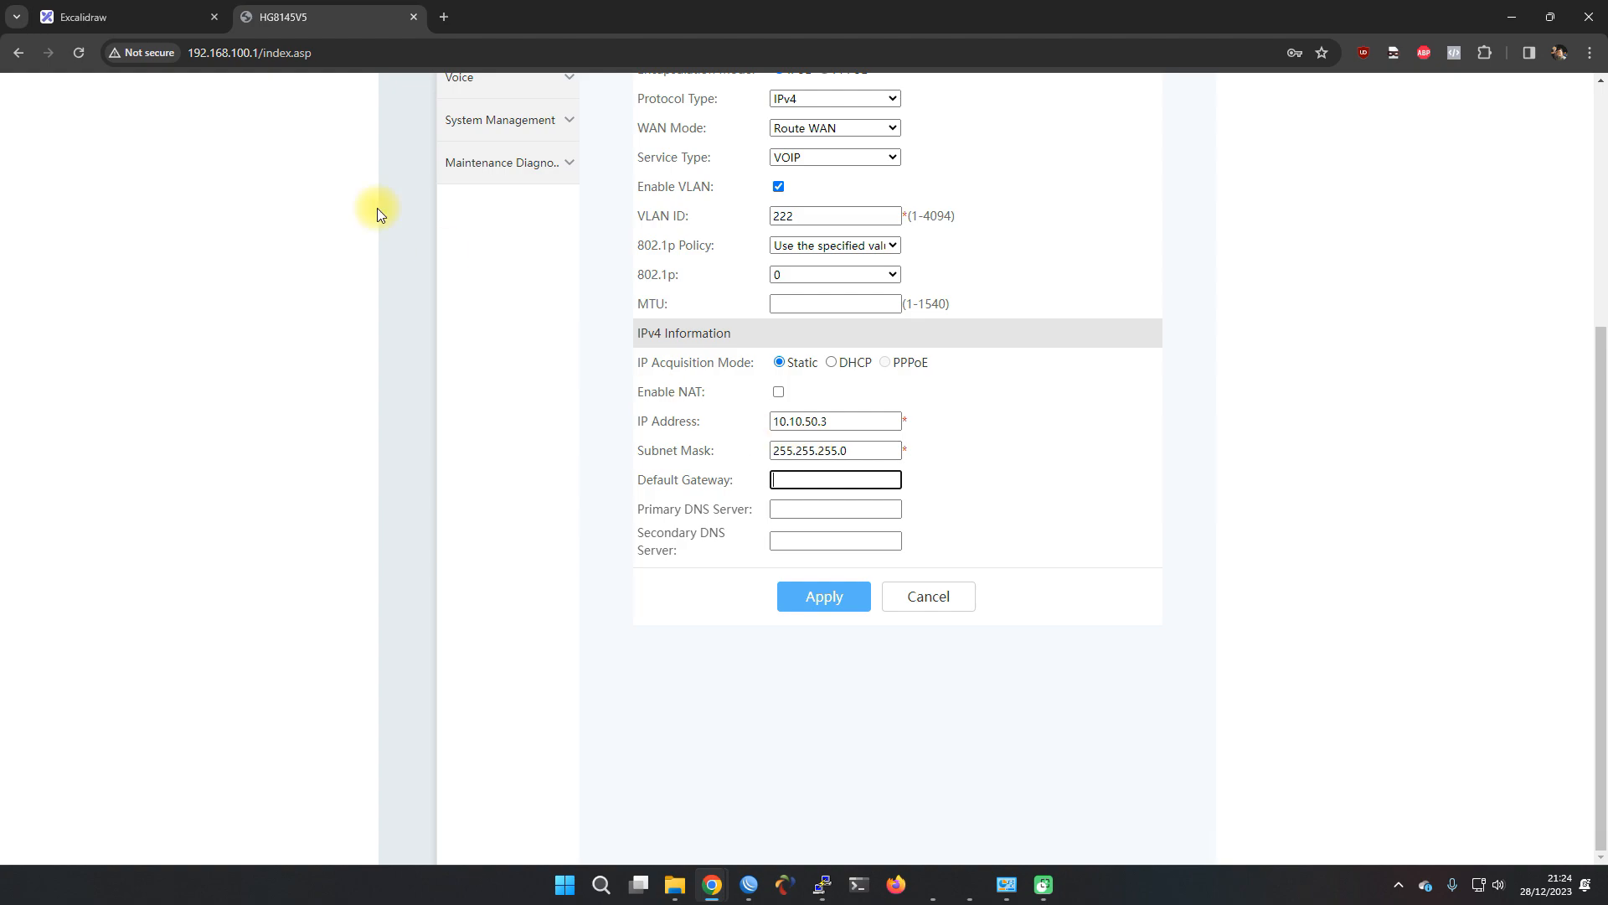
key(ctrl+shift+Tab)
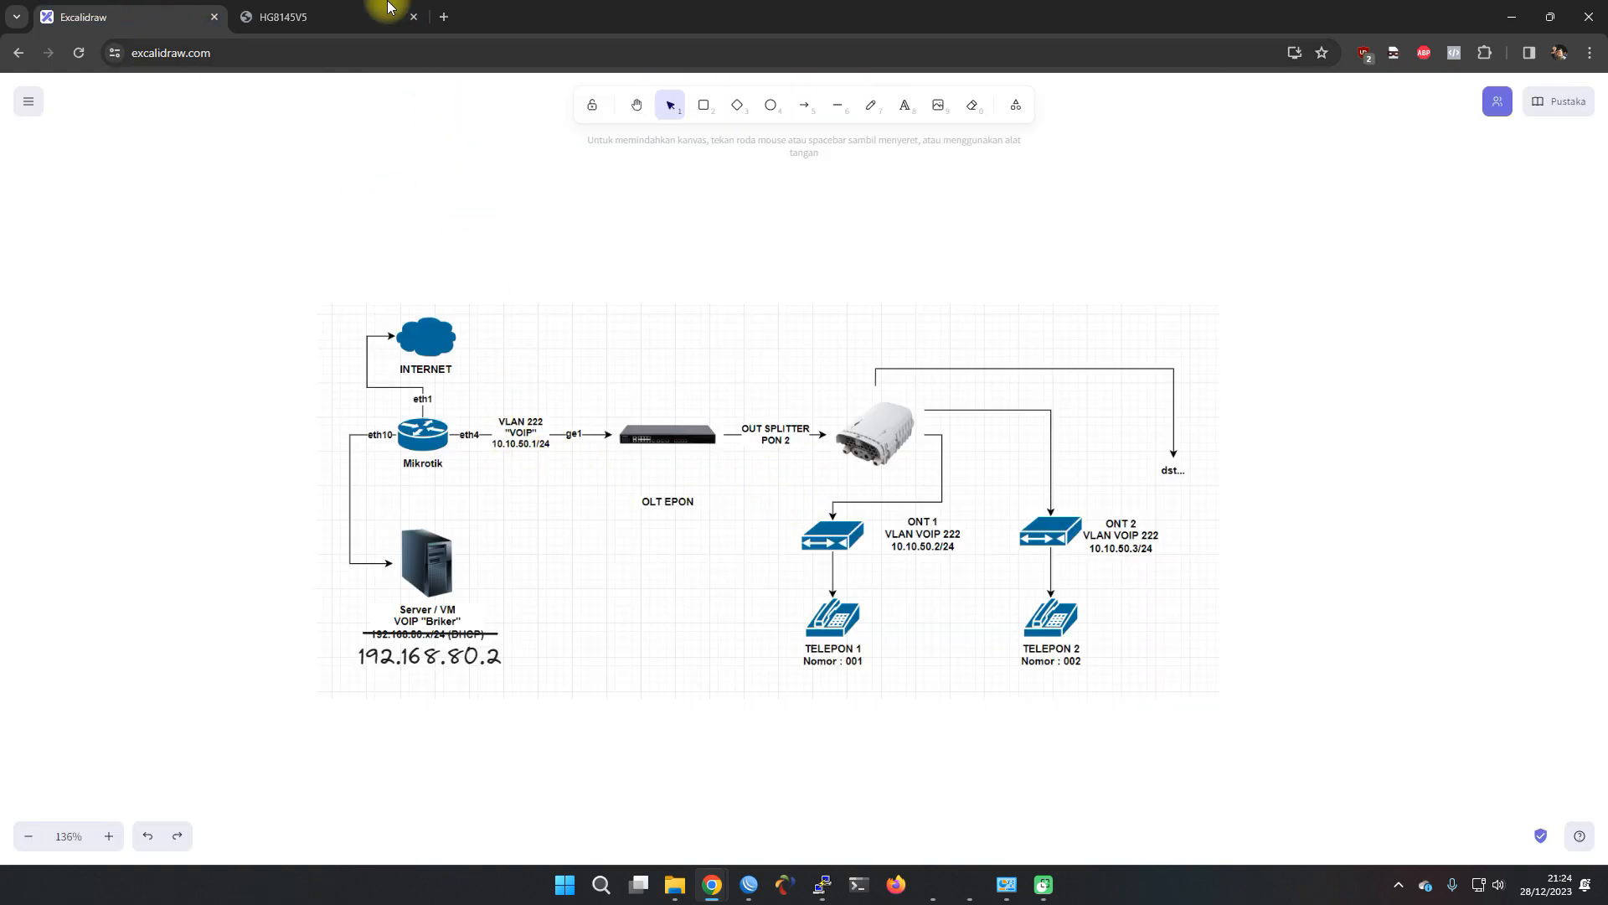
click(384, 12)
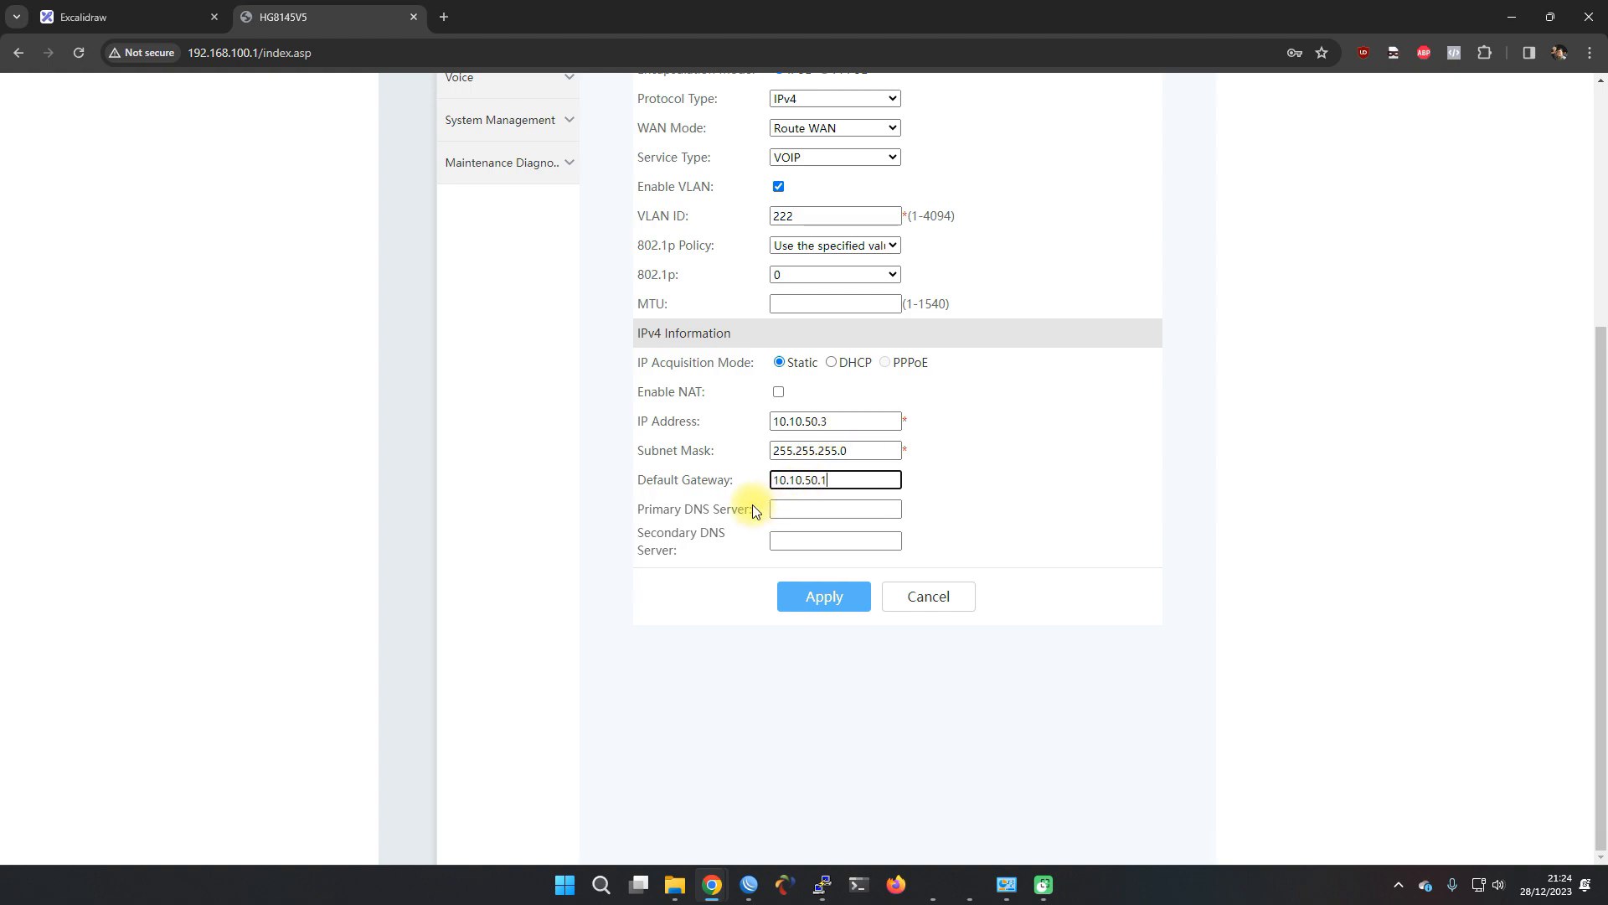
click(779, 505)
click(806, 589)
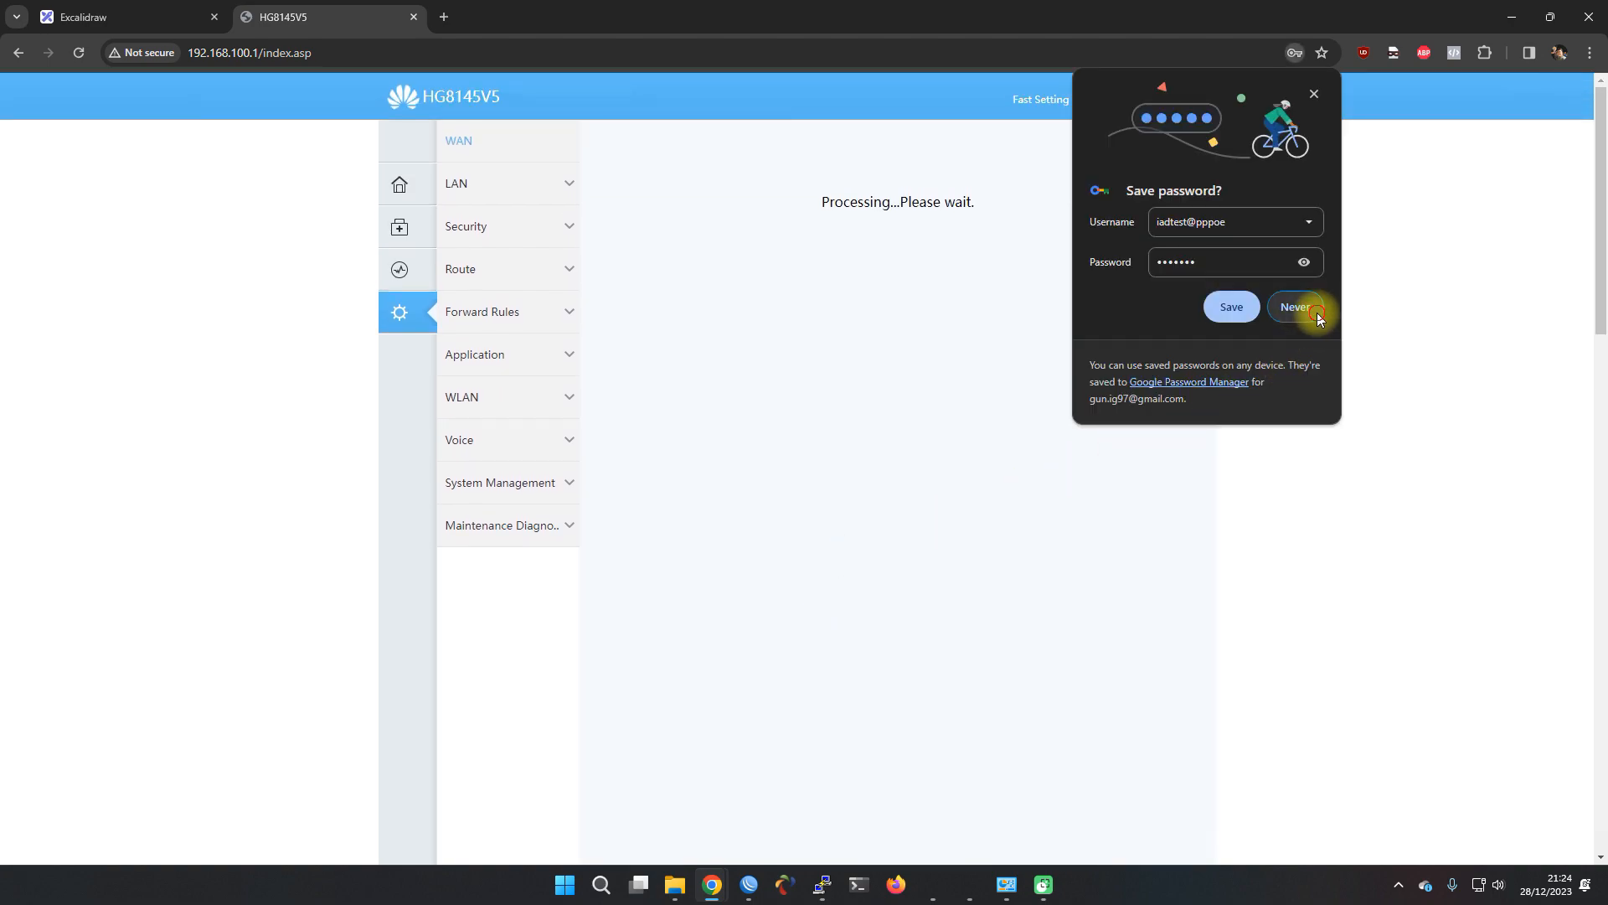
Decline the password save, review 2_VOIP_R_VID_222 at 10.10.50.3, and expand Voice settings
click(1317, 316)
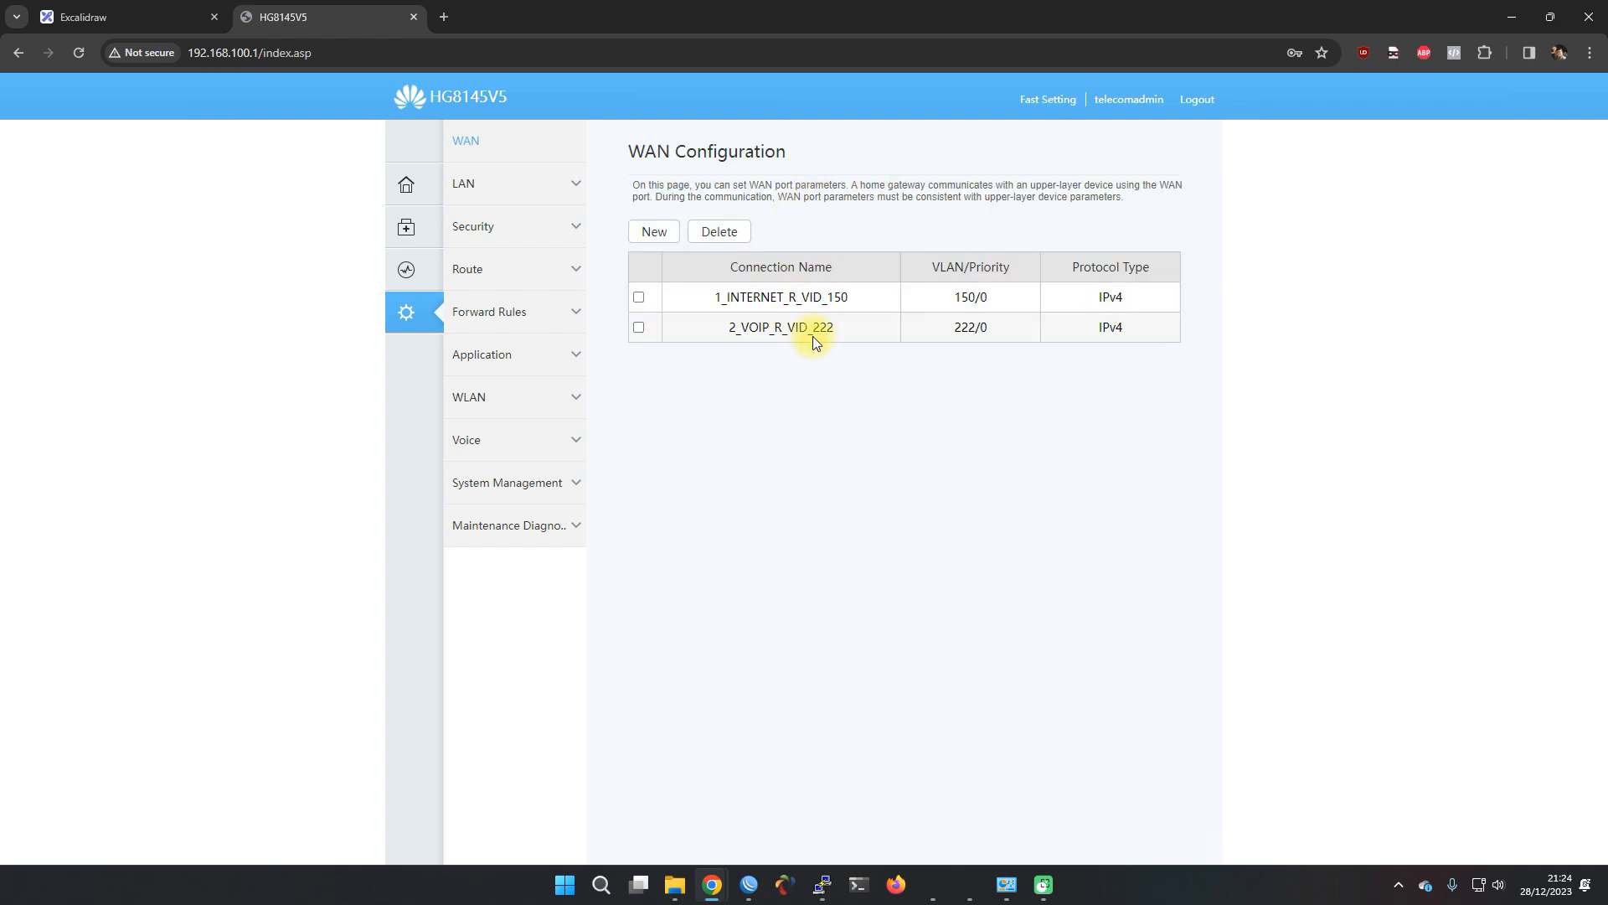
click(813, 331)
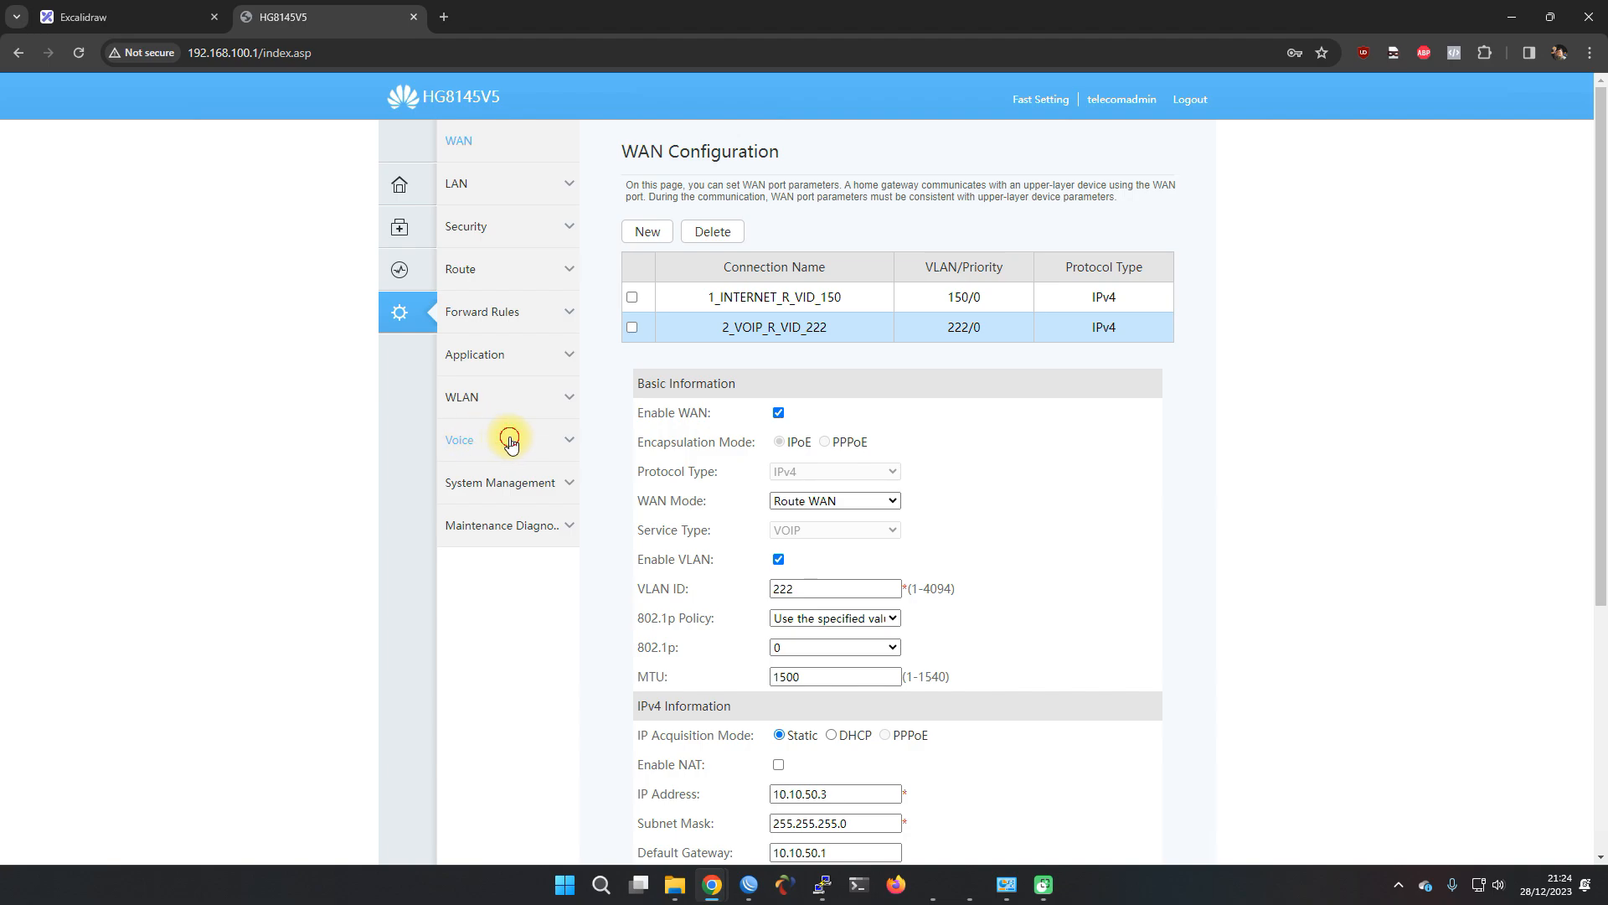
click(466, 440)
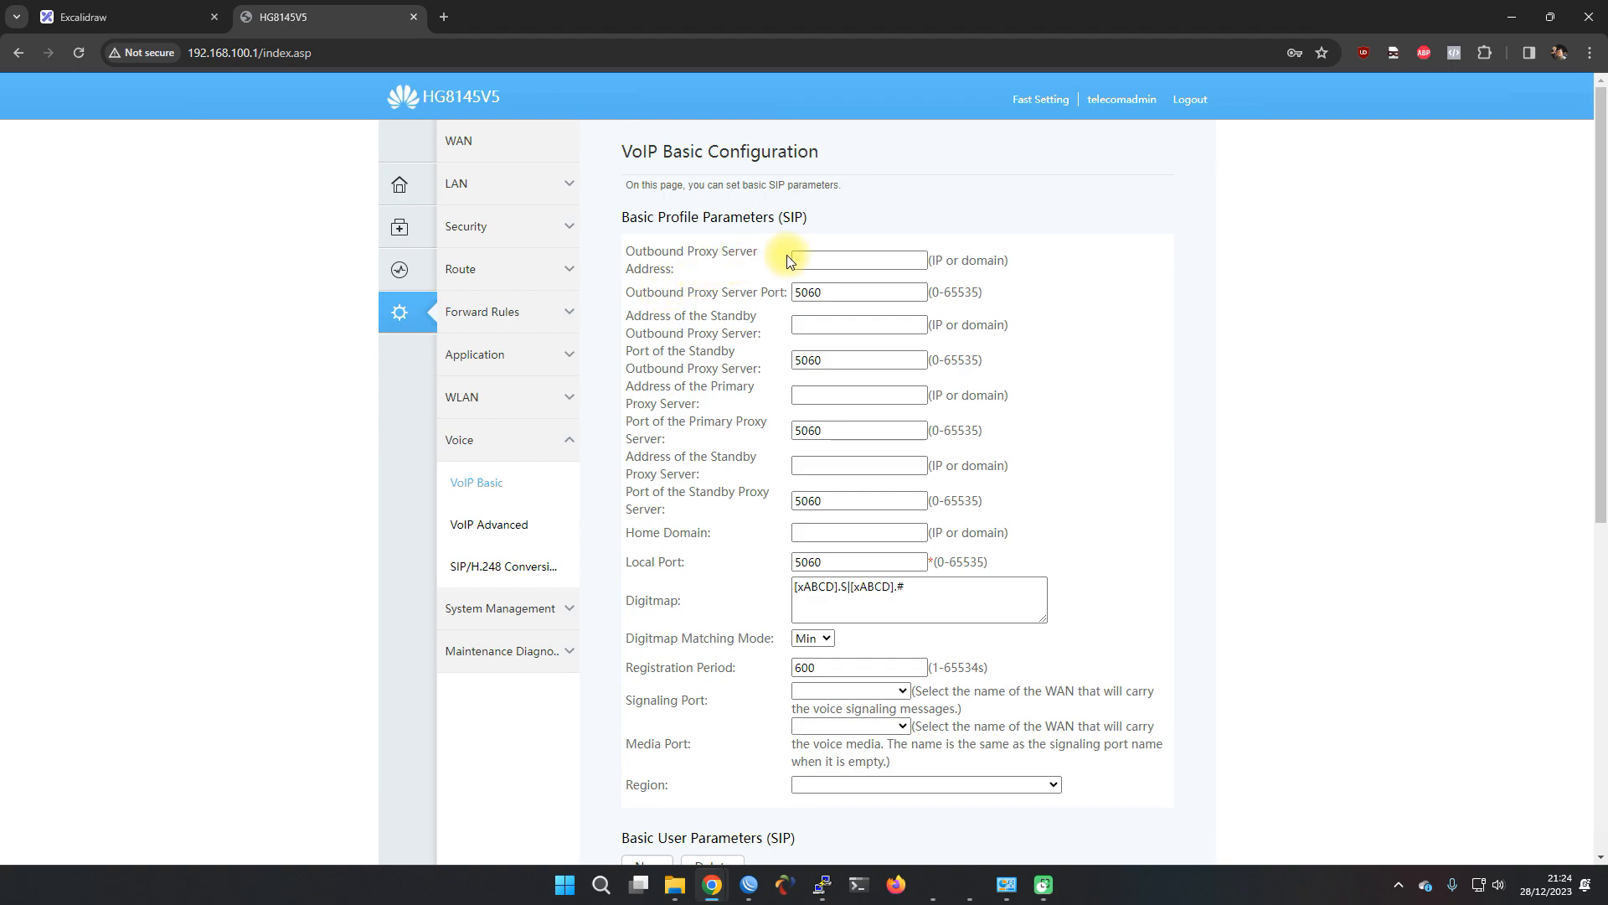
Set the outbound proxy server to the Briker address 192.168.80.2 and copy it
click(796, 260)
click(177, 12)
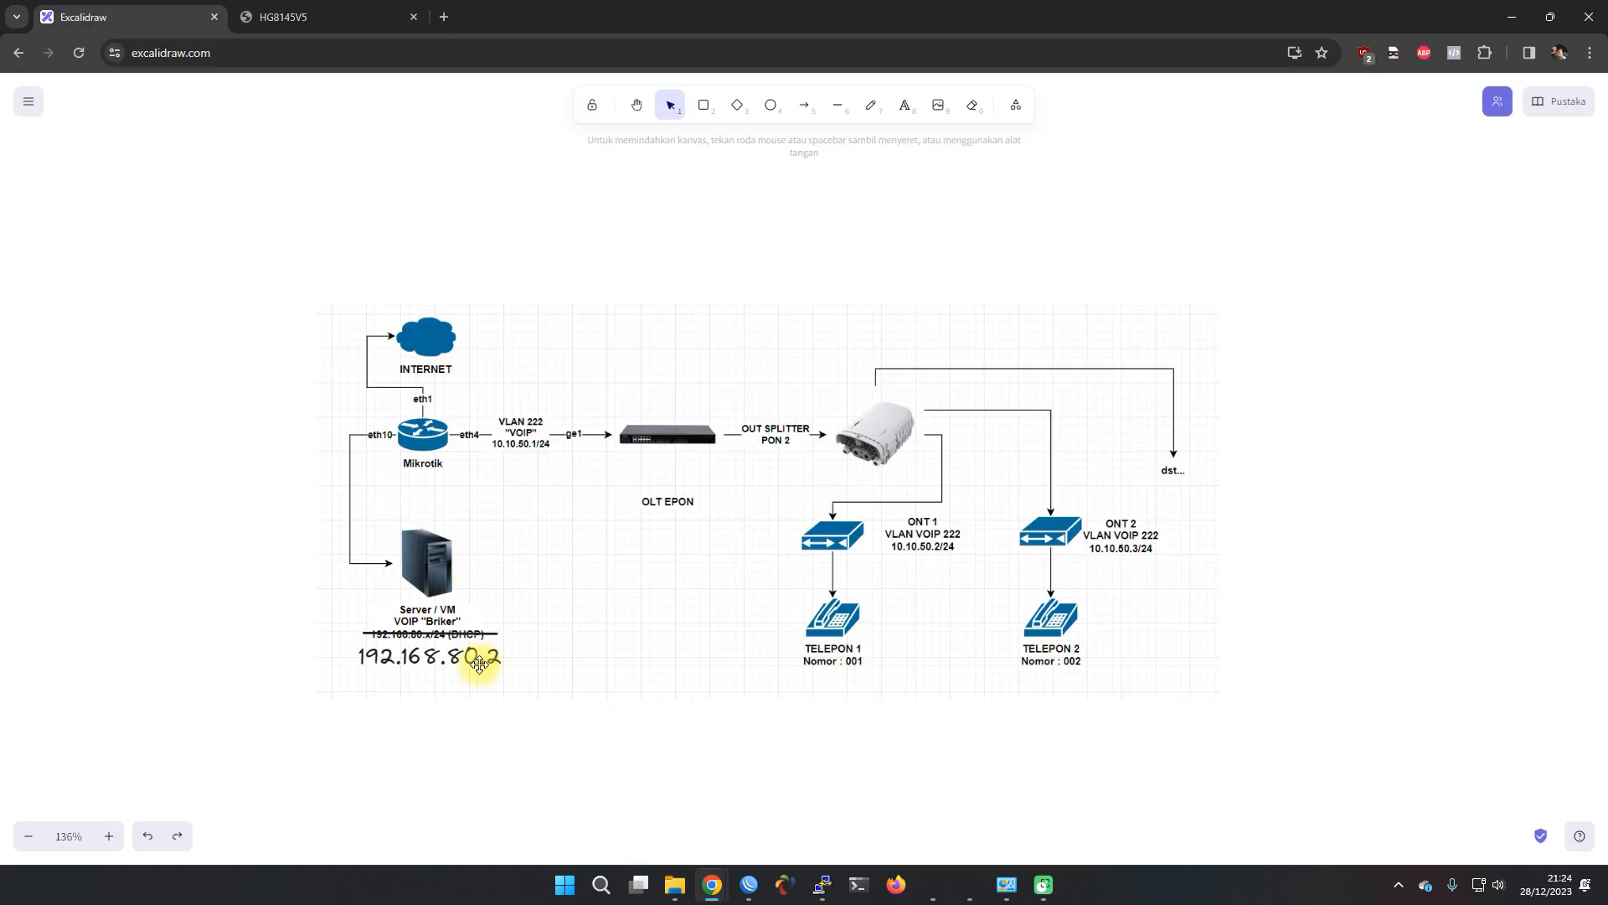
click(365, 11)
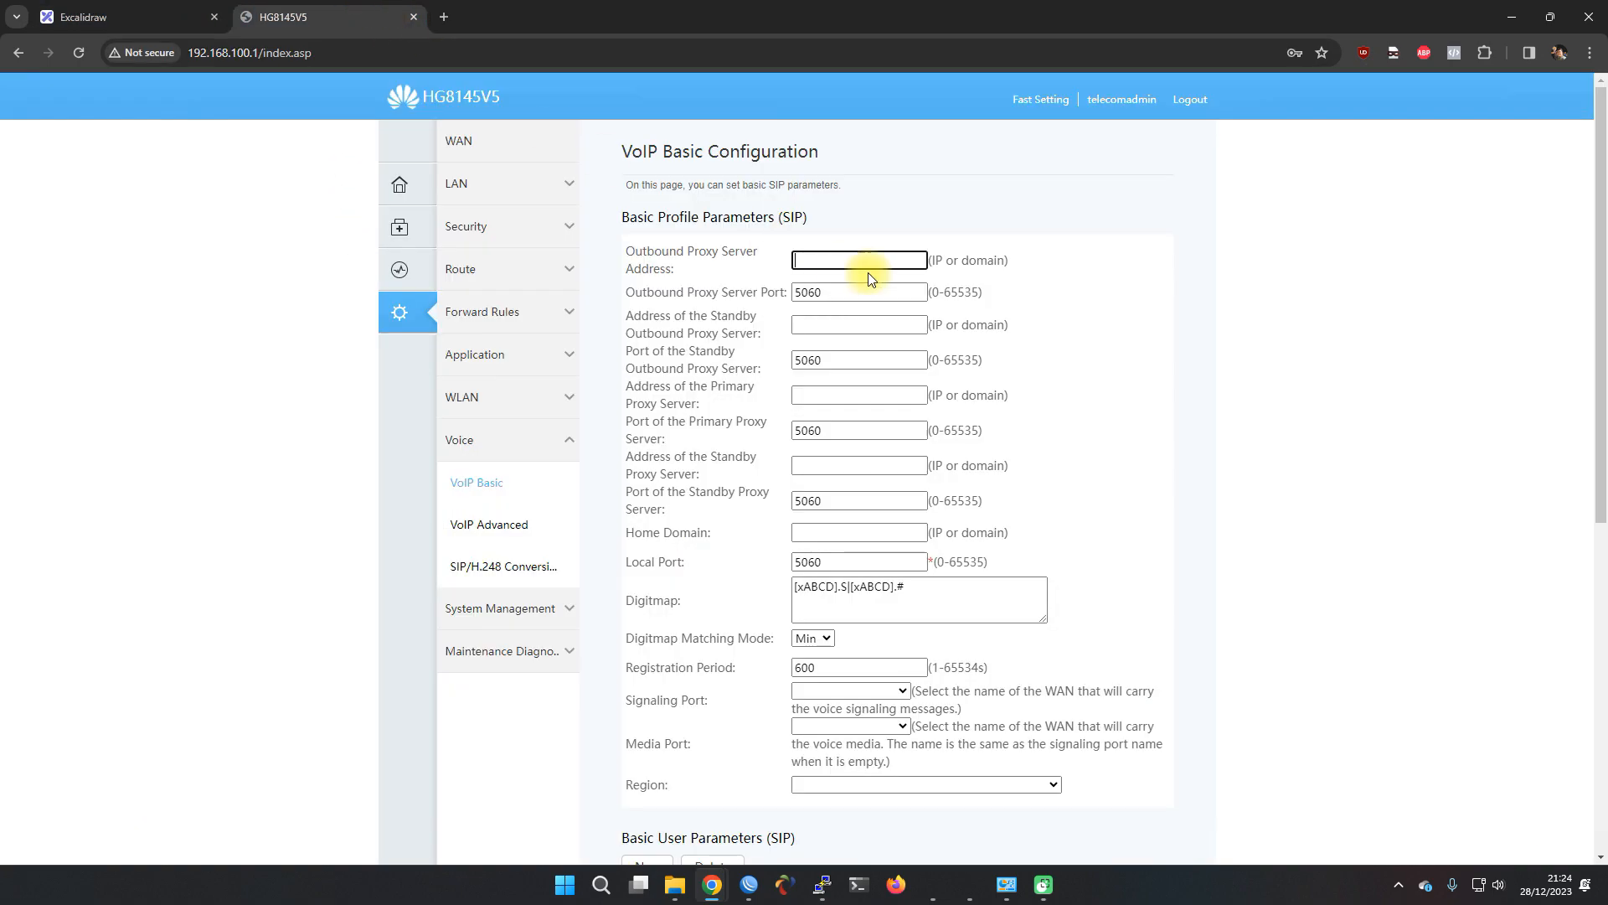
text(192.168.80.2)
drag(795, 261, 862, 268)
key(ctrl+c)
Paste 192.168.80.2 into standby outbound, primary proxy, standby proxy and home domain fields
click(833, 319)
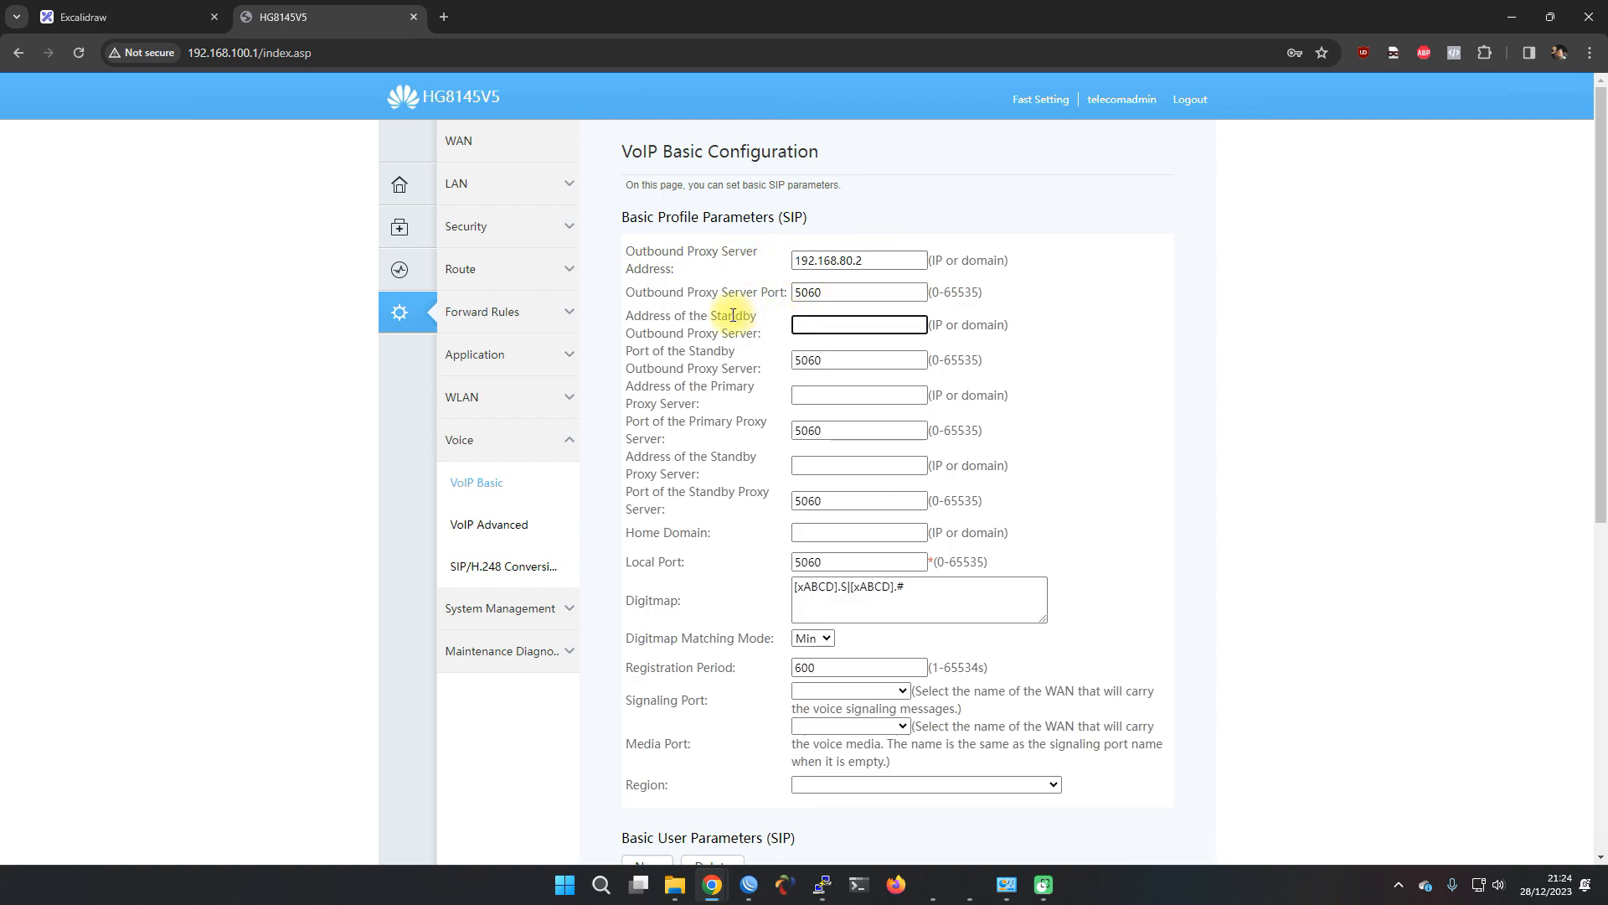
key(ctrl+v)
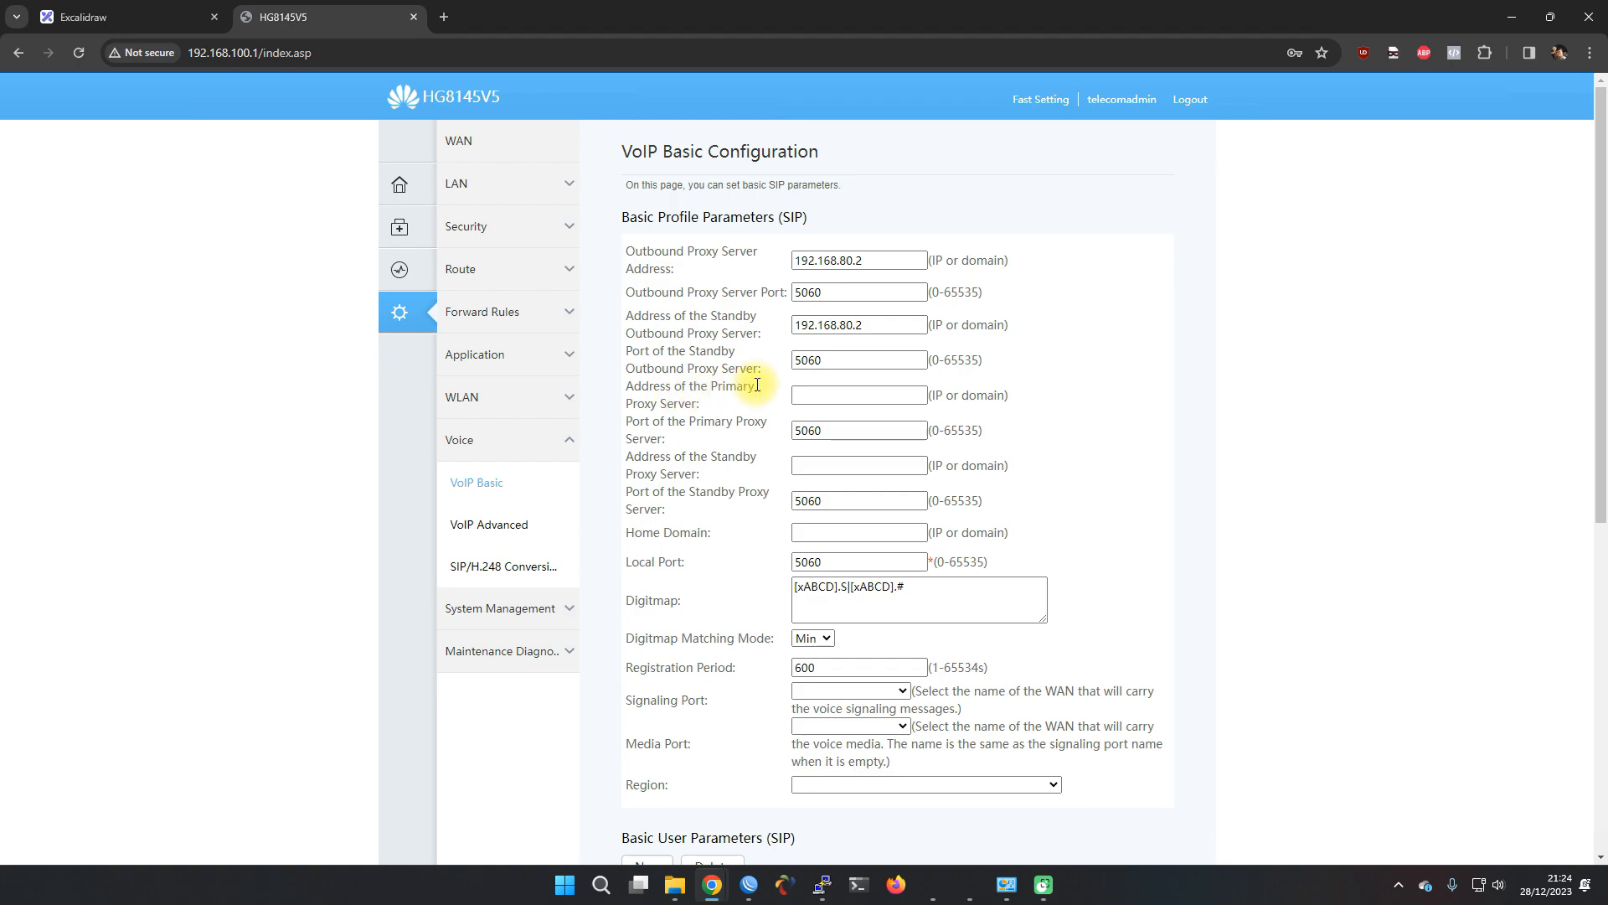
click(812, 393)
key(ctrl+v)
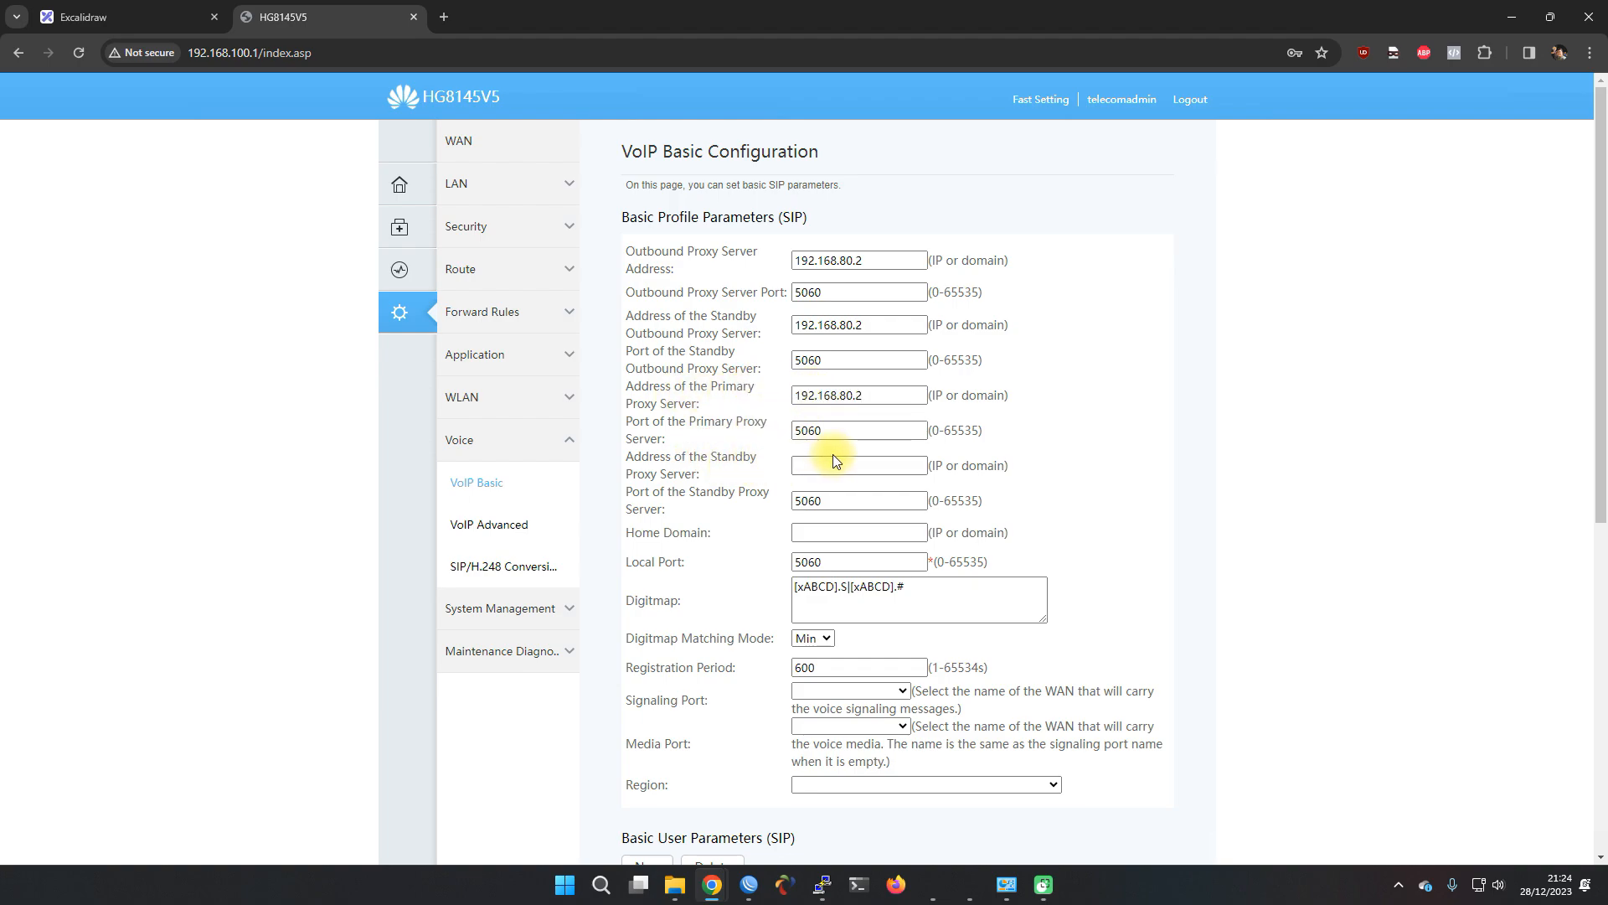
click(834, 462)
key(ctrl+v)
click(818, 533)
key(ctrl+v)
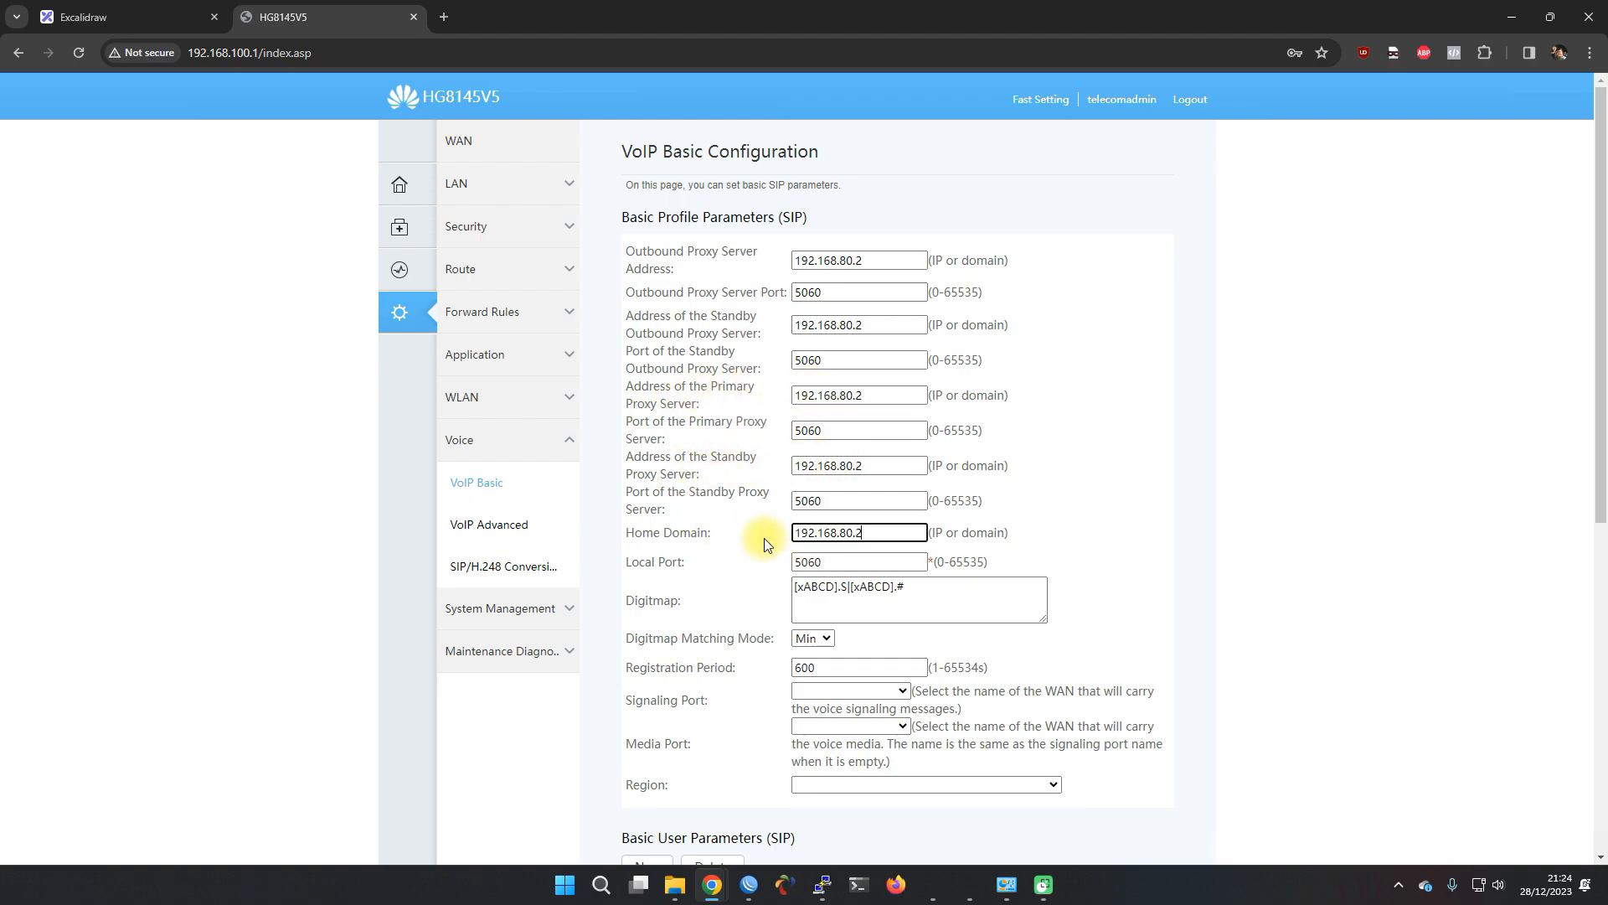
scroll(737, 515, down, 2)
scroll(720, 502, down, 4)
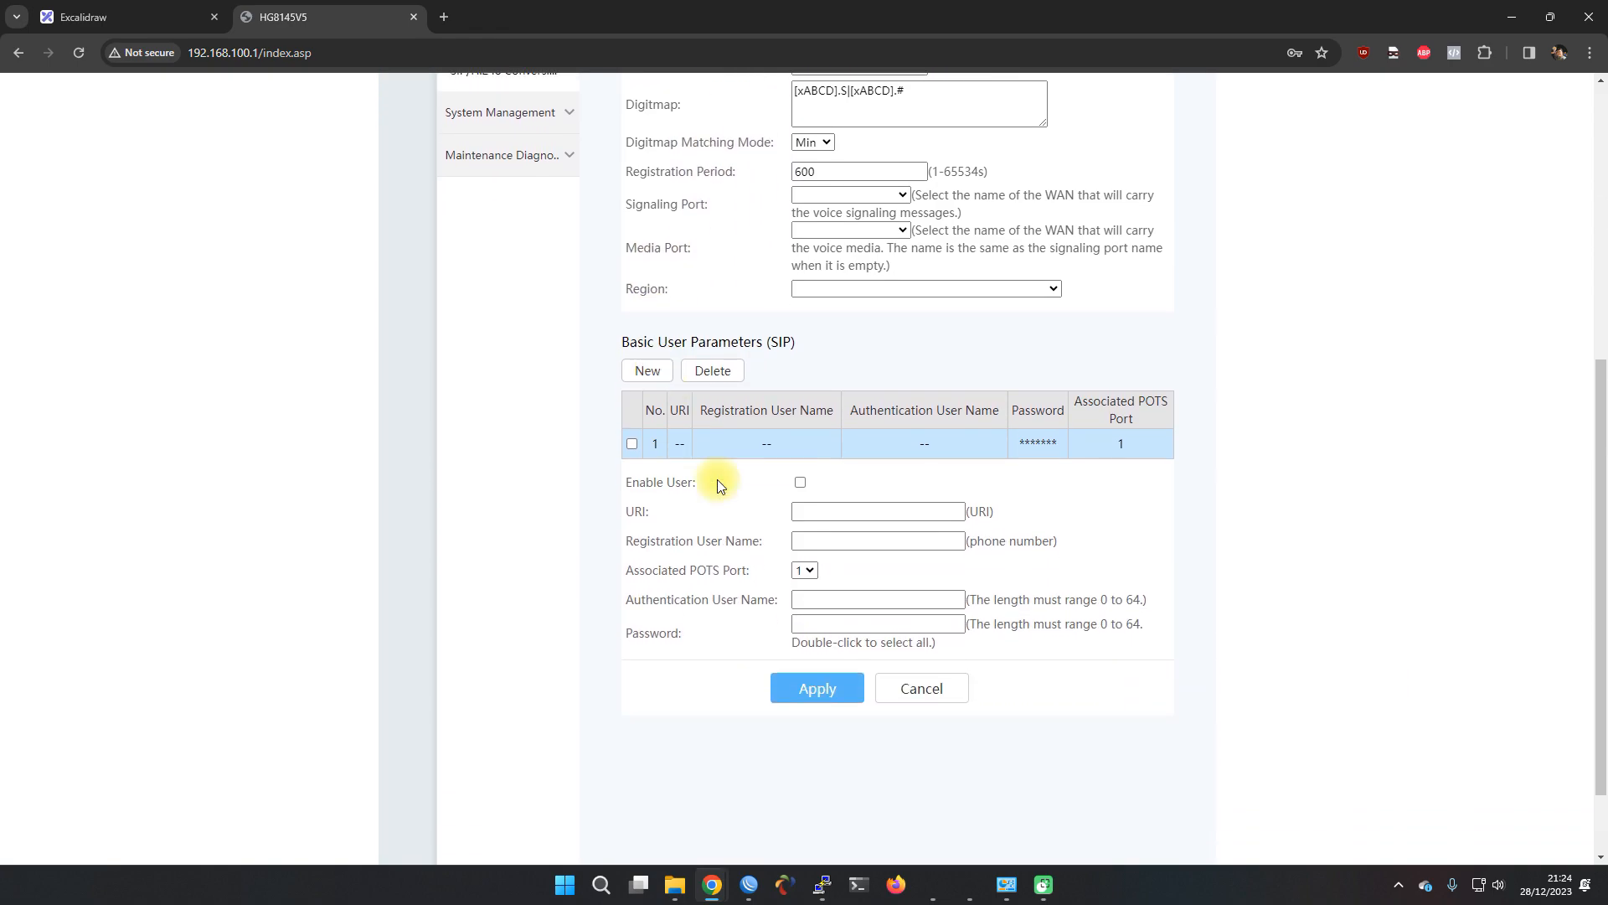
Enable SIP user 1 with registration and authentication name 002 on POTS port 1, adding its password
click(801, 476)
click(812, 507)
key(Tab)
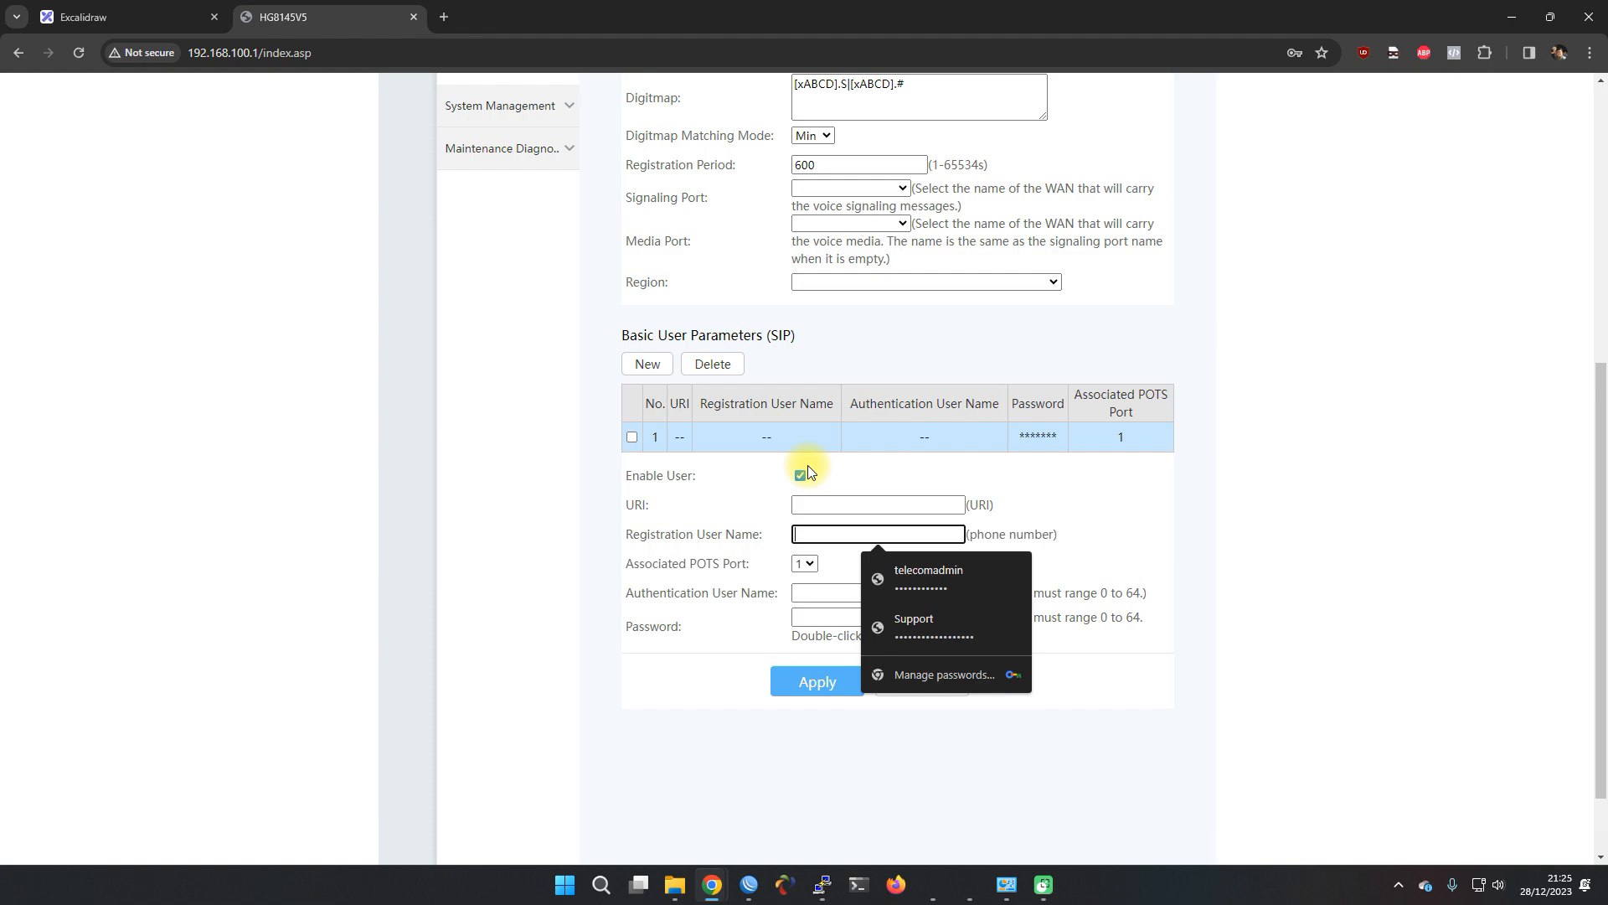
text(002)
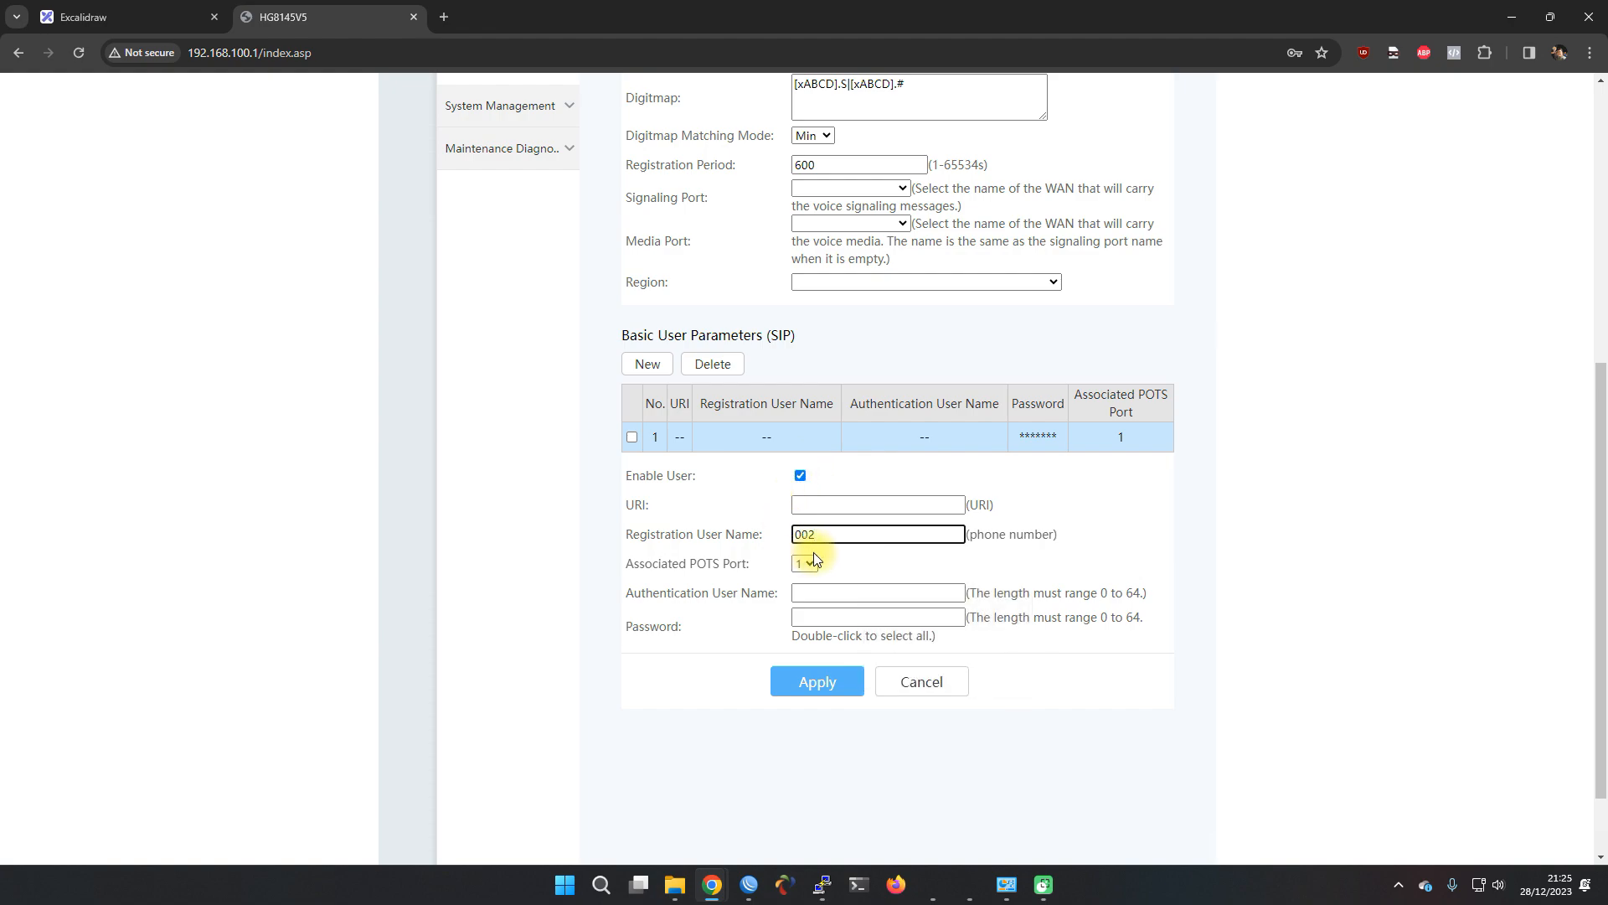
click(808, 561)
click(805, 595)
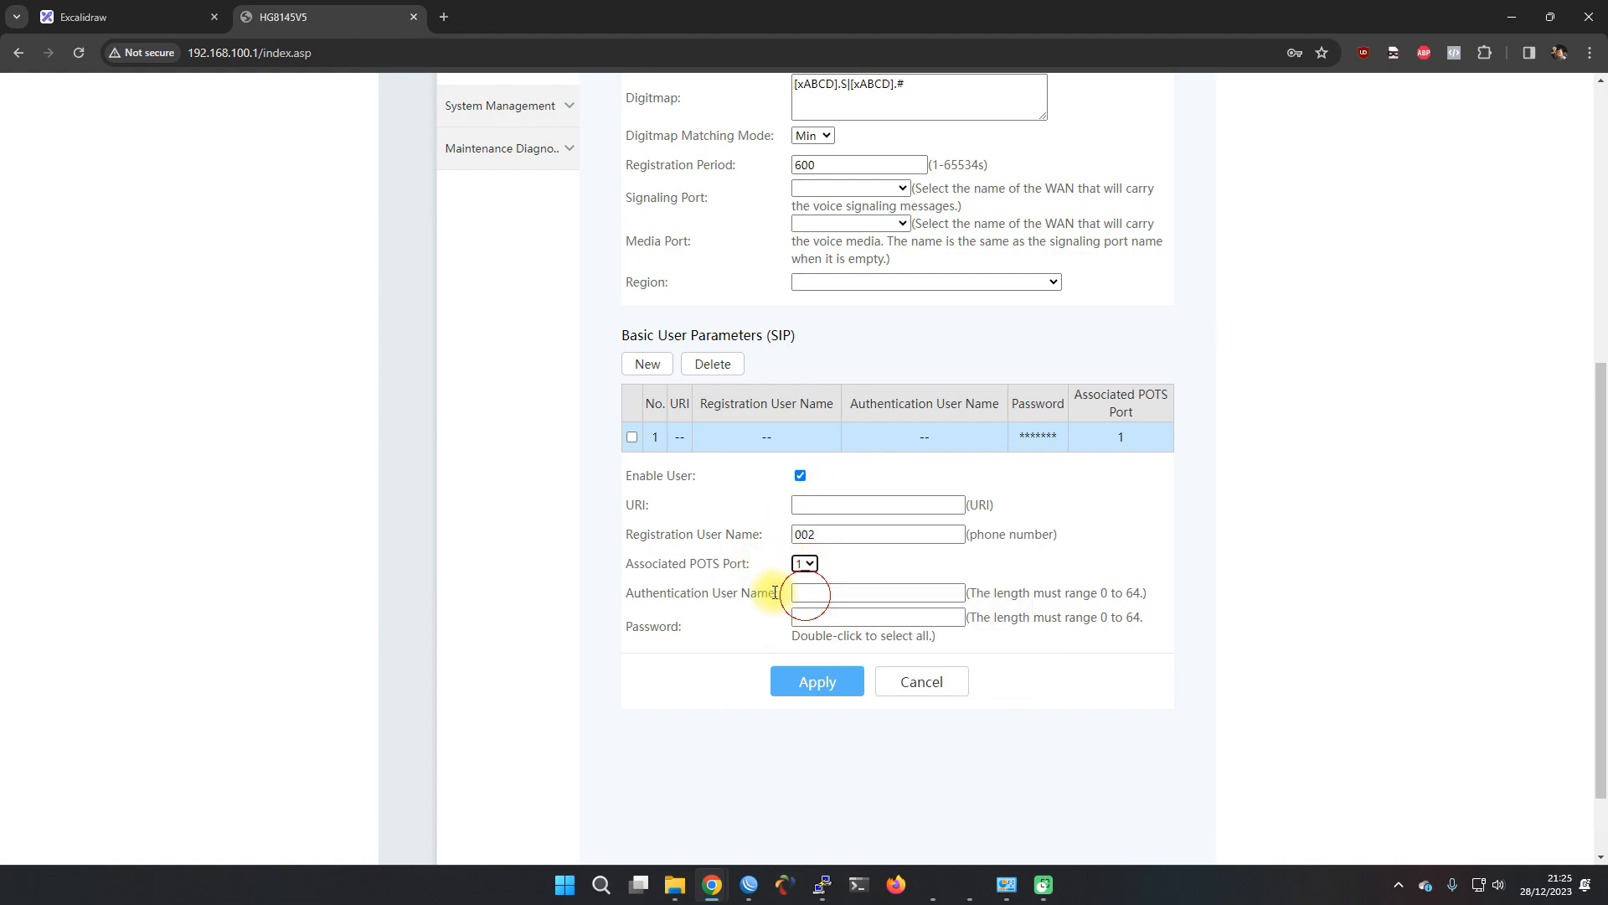
click(817, 597)
scroll(804, 579, down, 1)
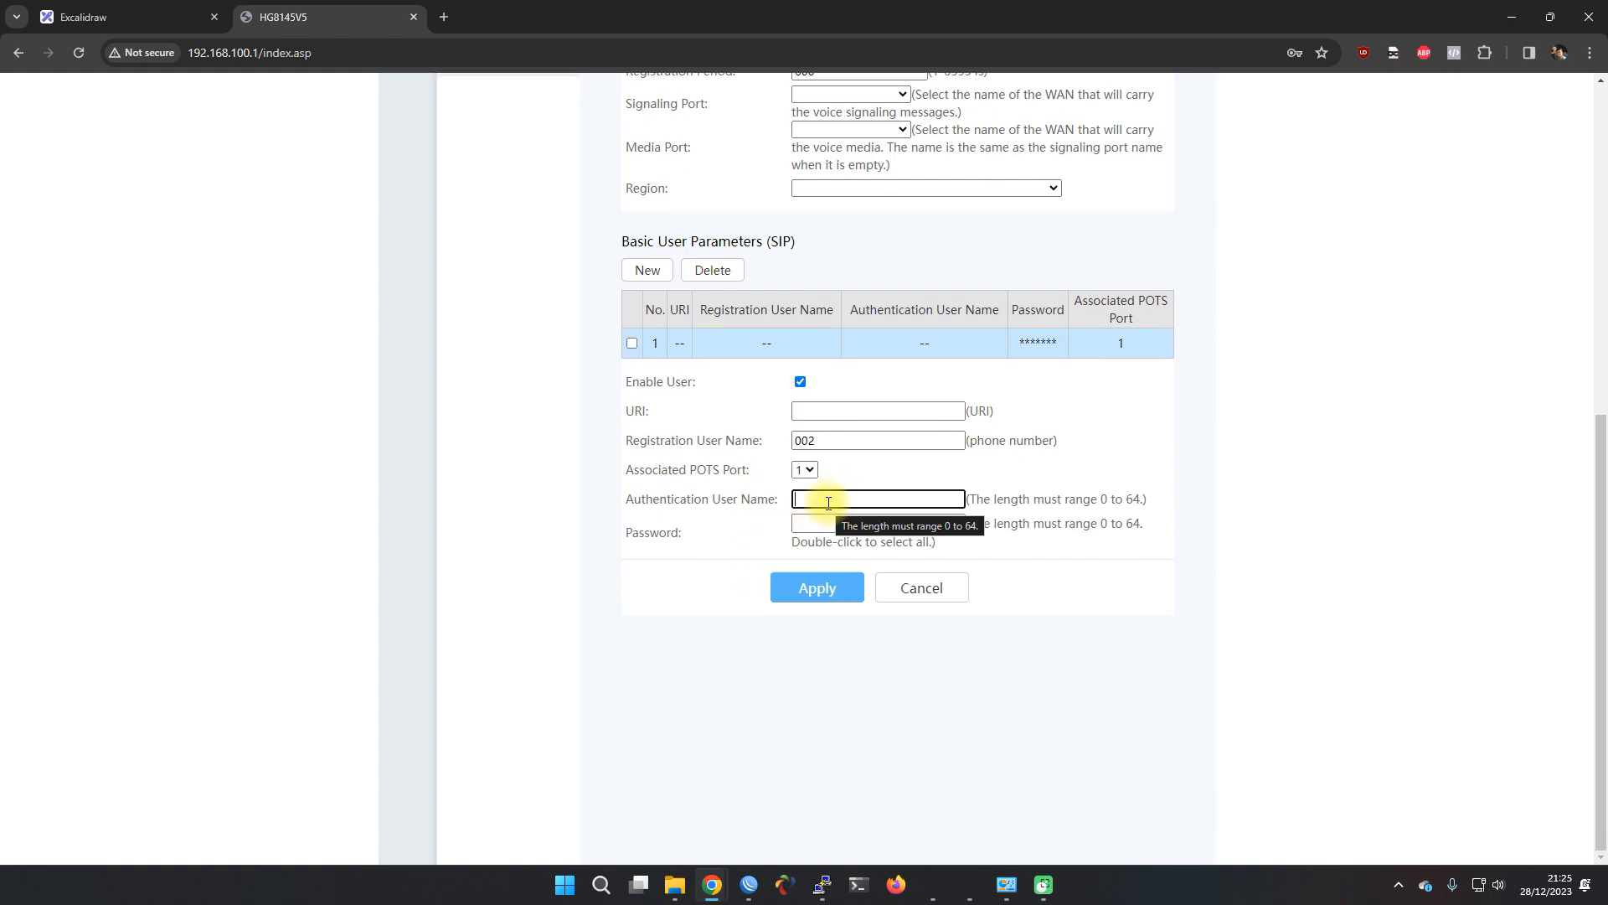
text(002)
key(Tab)
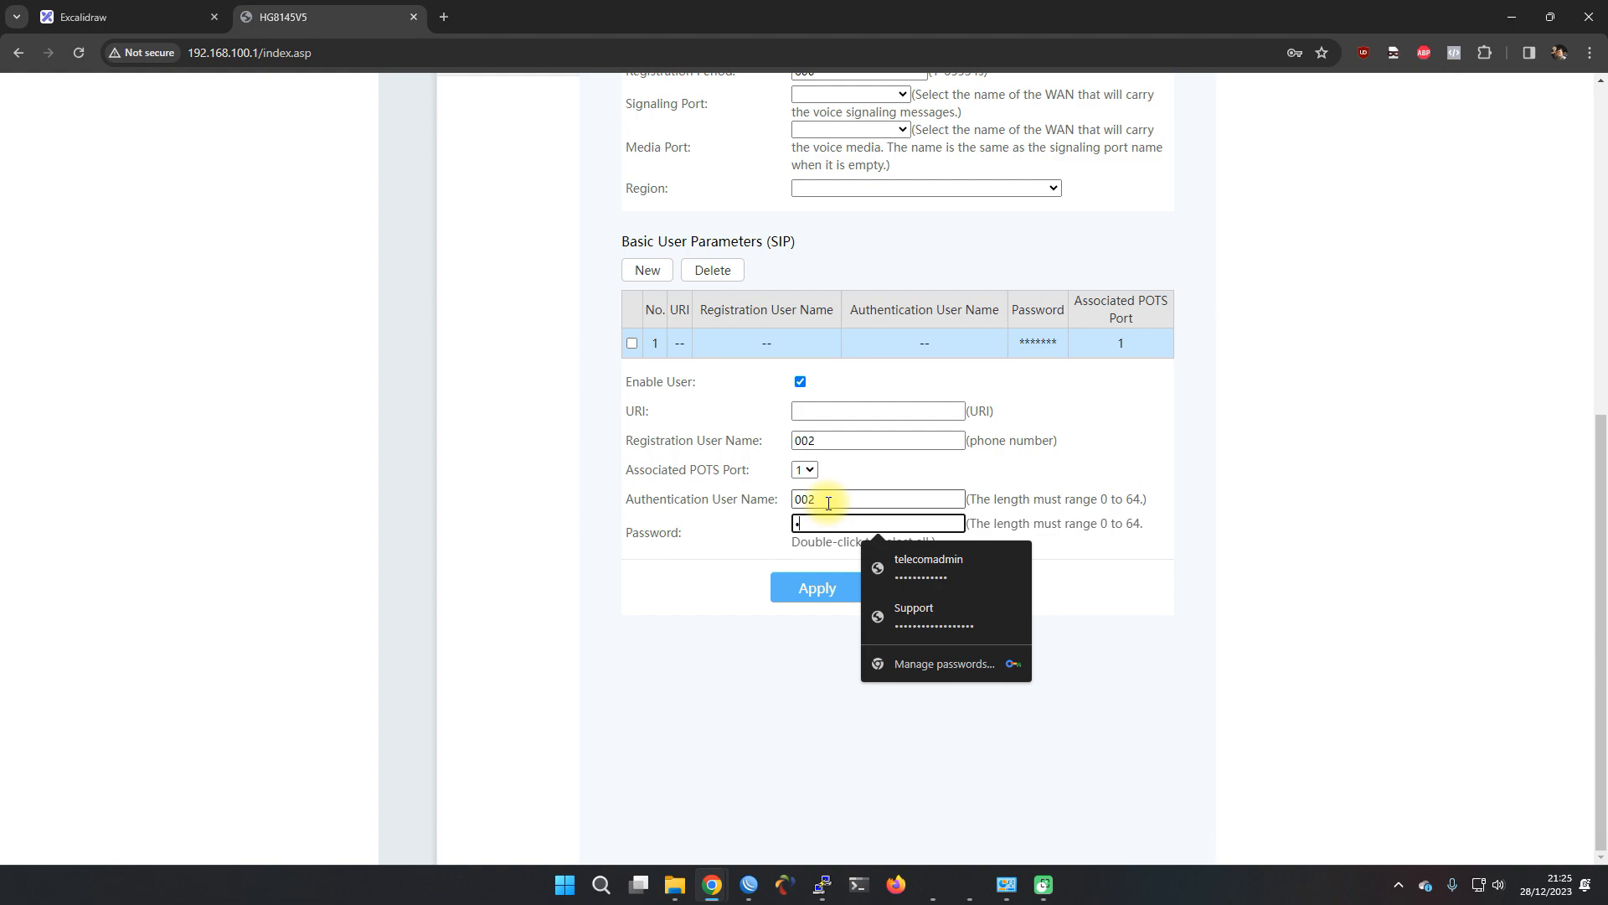
Apply the SIP user settings, dismiss the browser's password warning, and open Device Information status
click(808, 578)
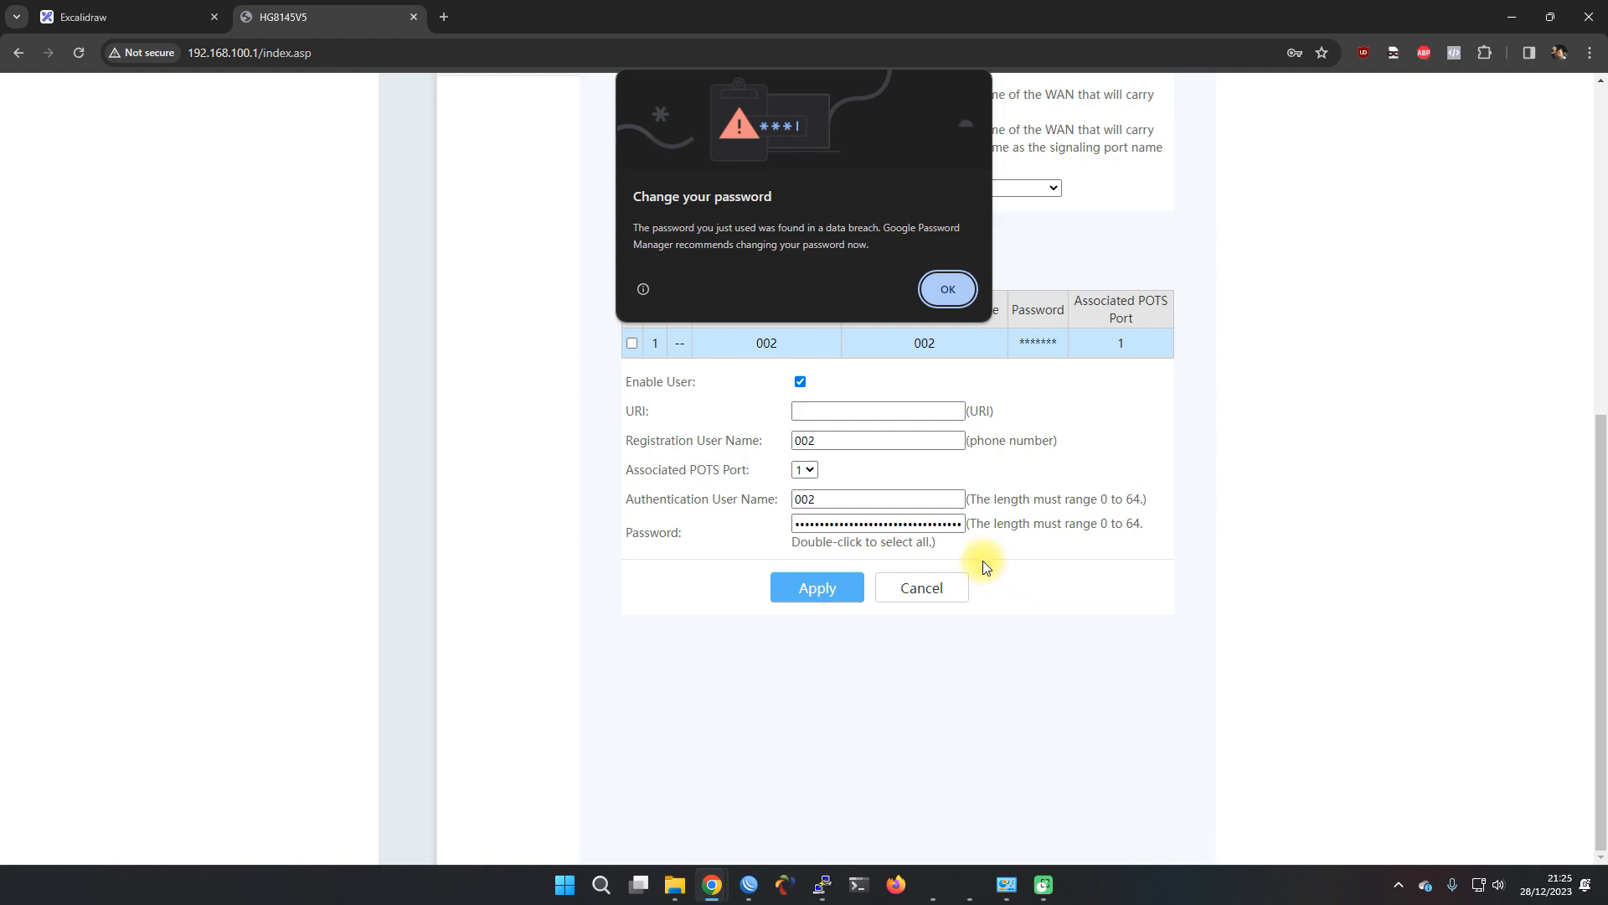
click(936, 293)
scroll(754, 377, up, 10)
click(405, 261)
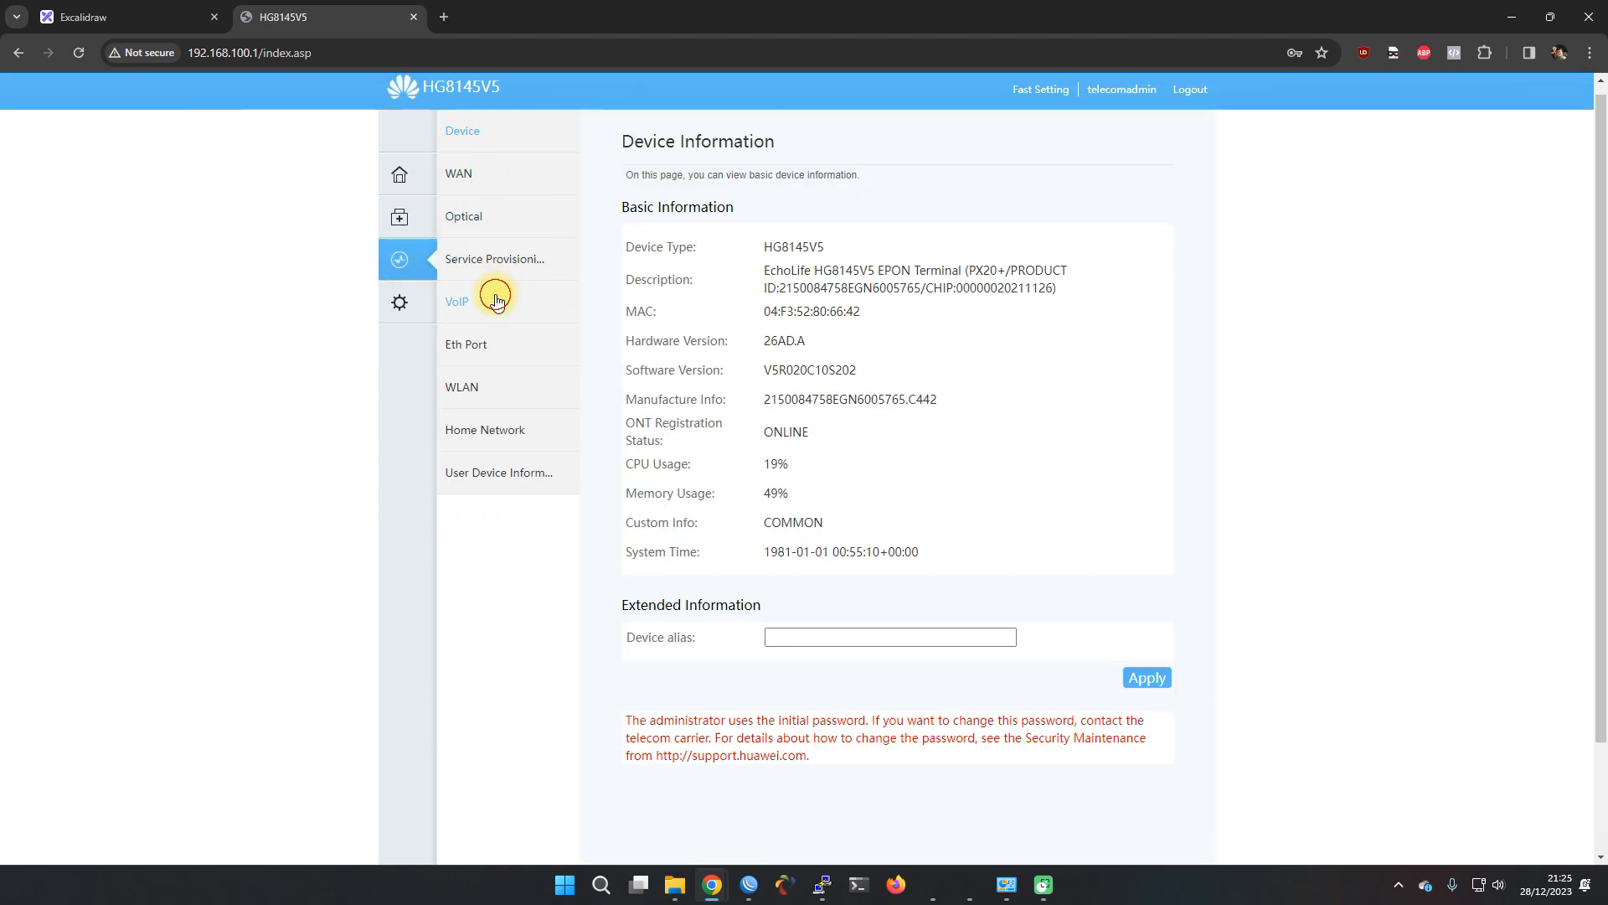
Confirm user 002 is Up and 2_VOIP_R_VID_222 is connected at 10.10.50.3, then open a new tab
click(496, 295)
click(746, 261)
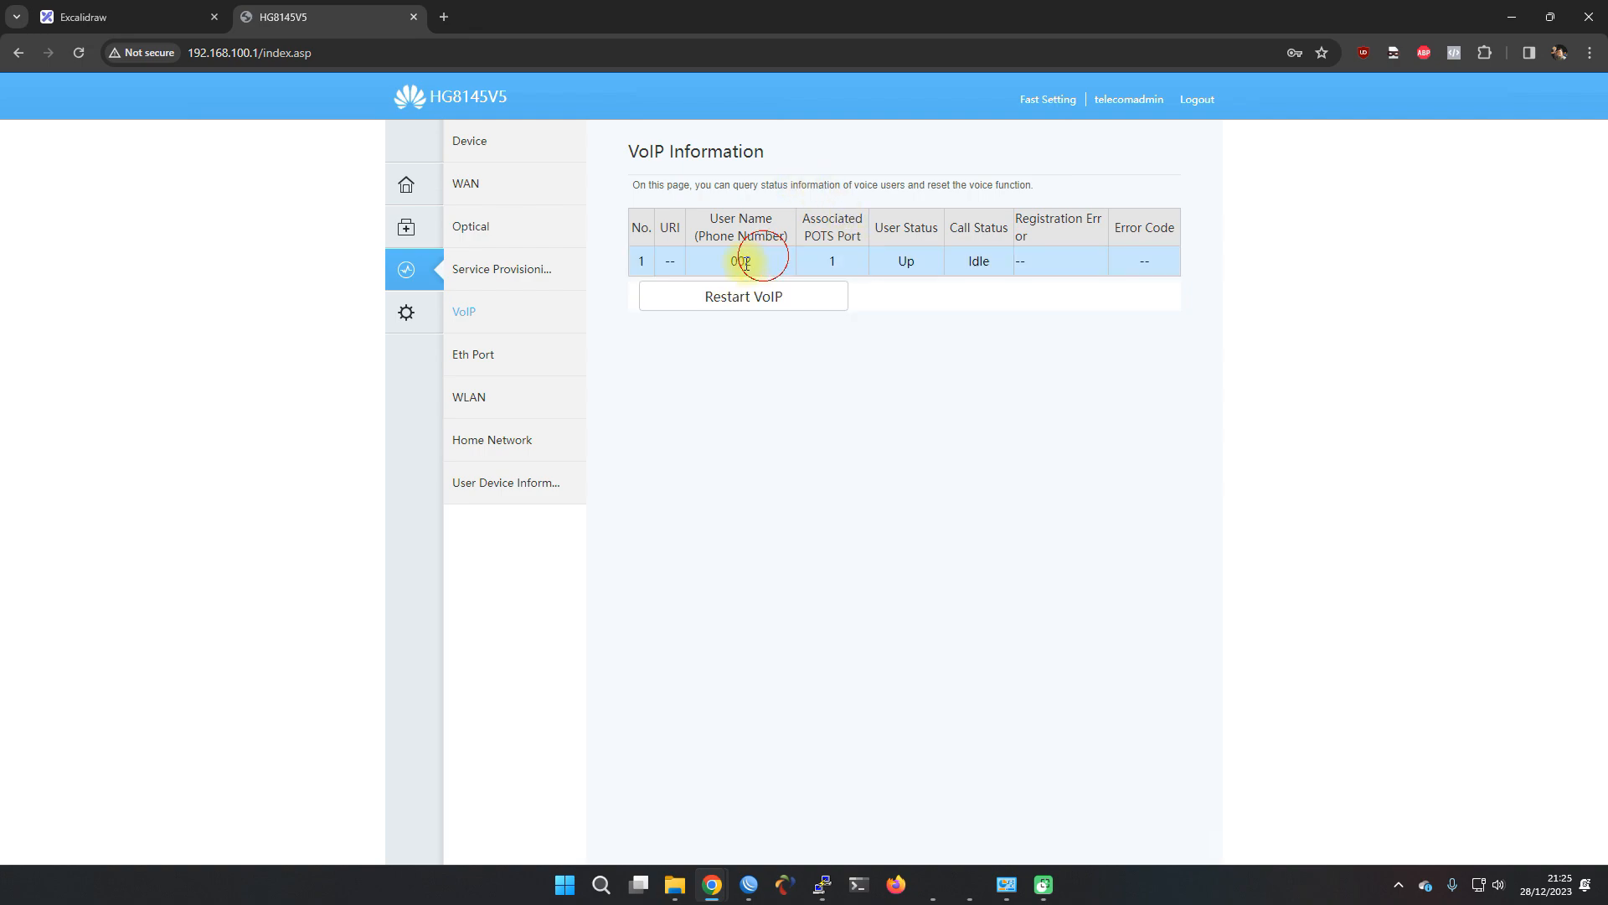
click(522, 181)
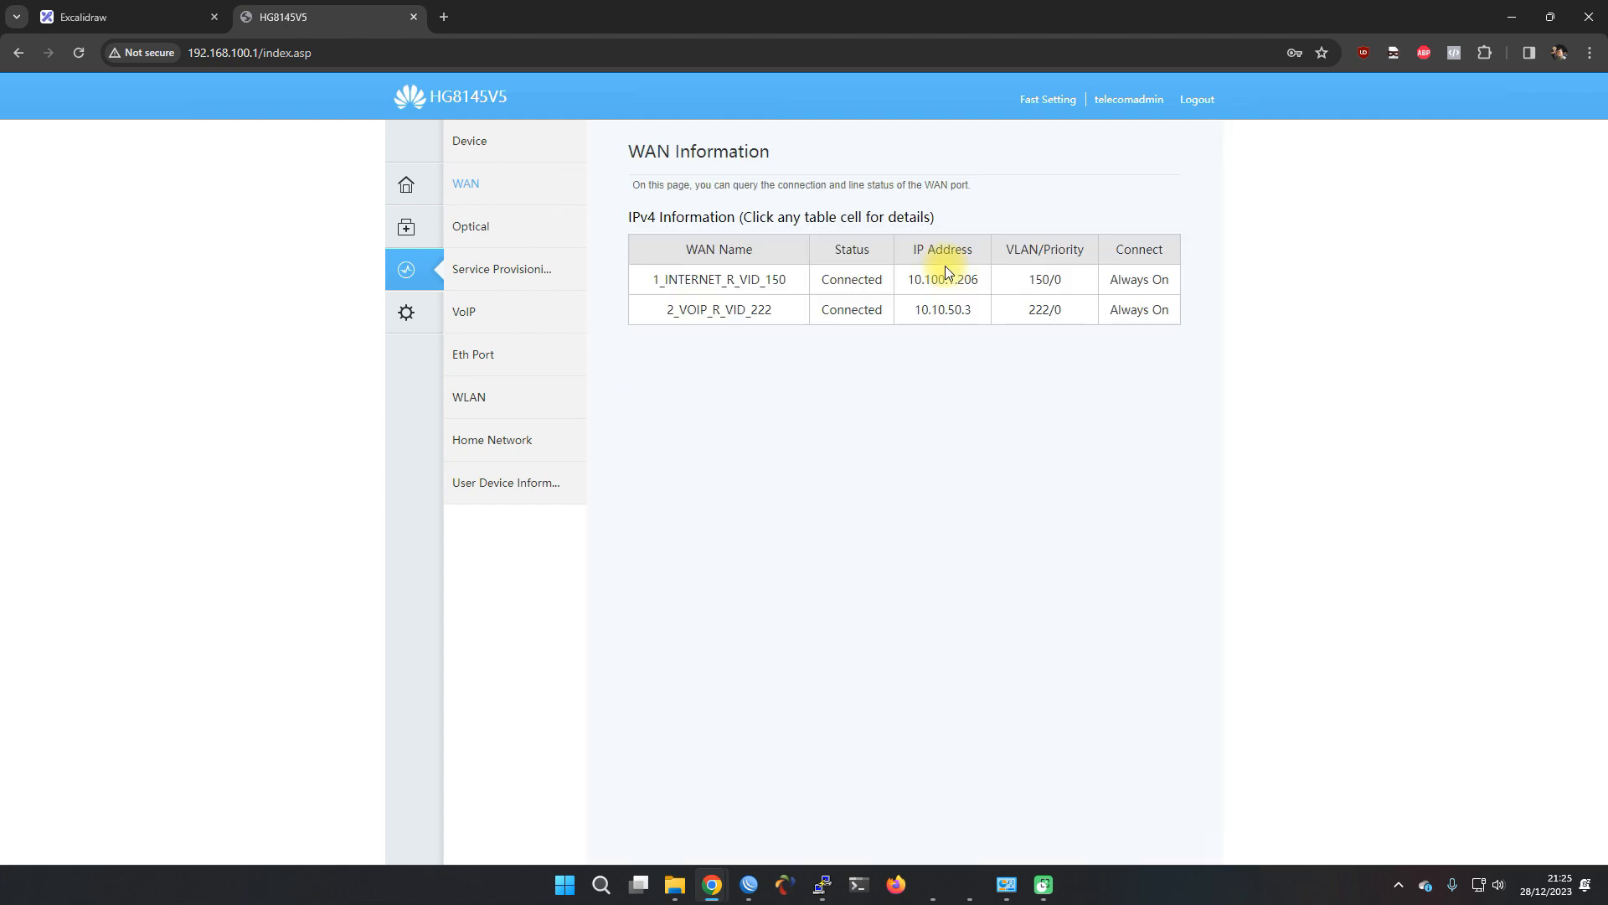
click(788, 310)
double_click(862, 312)
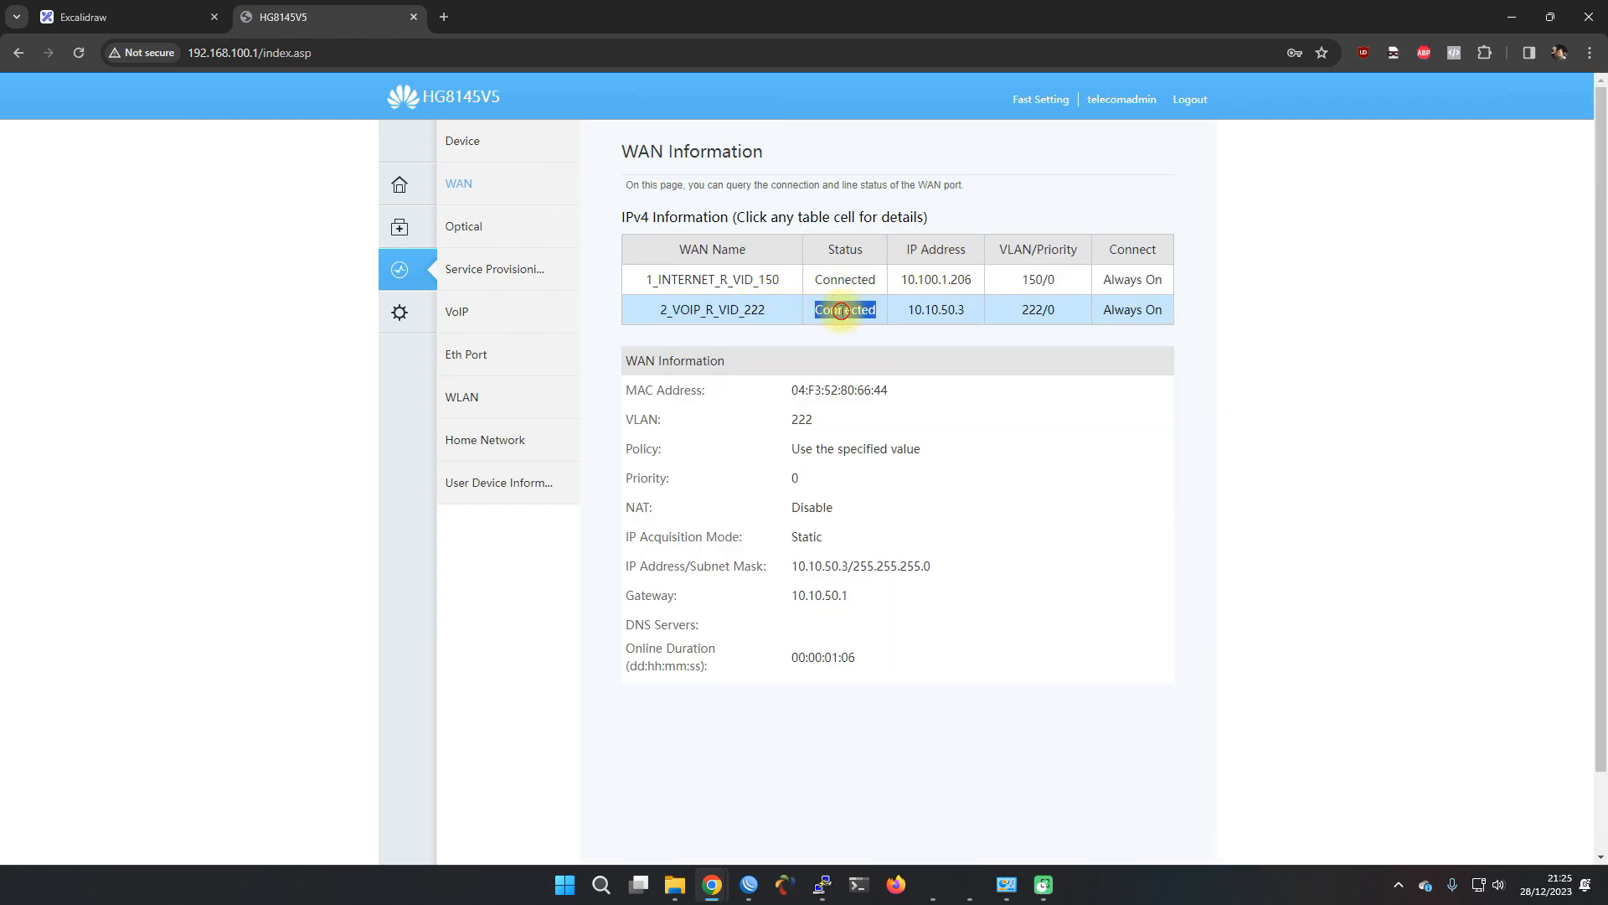
click(444, 16)
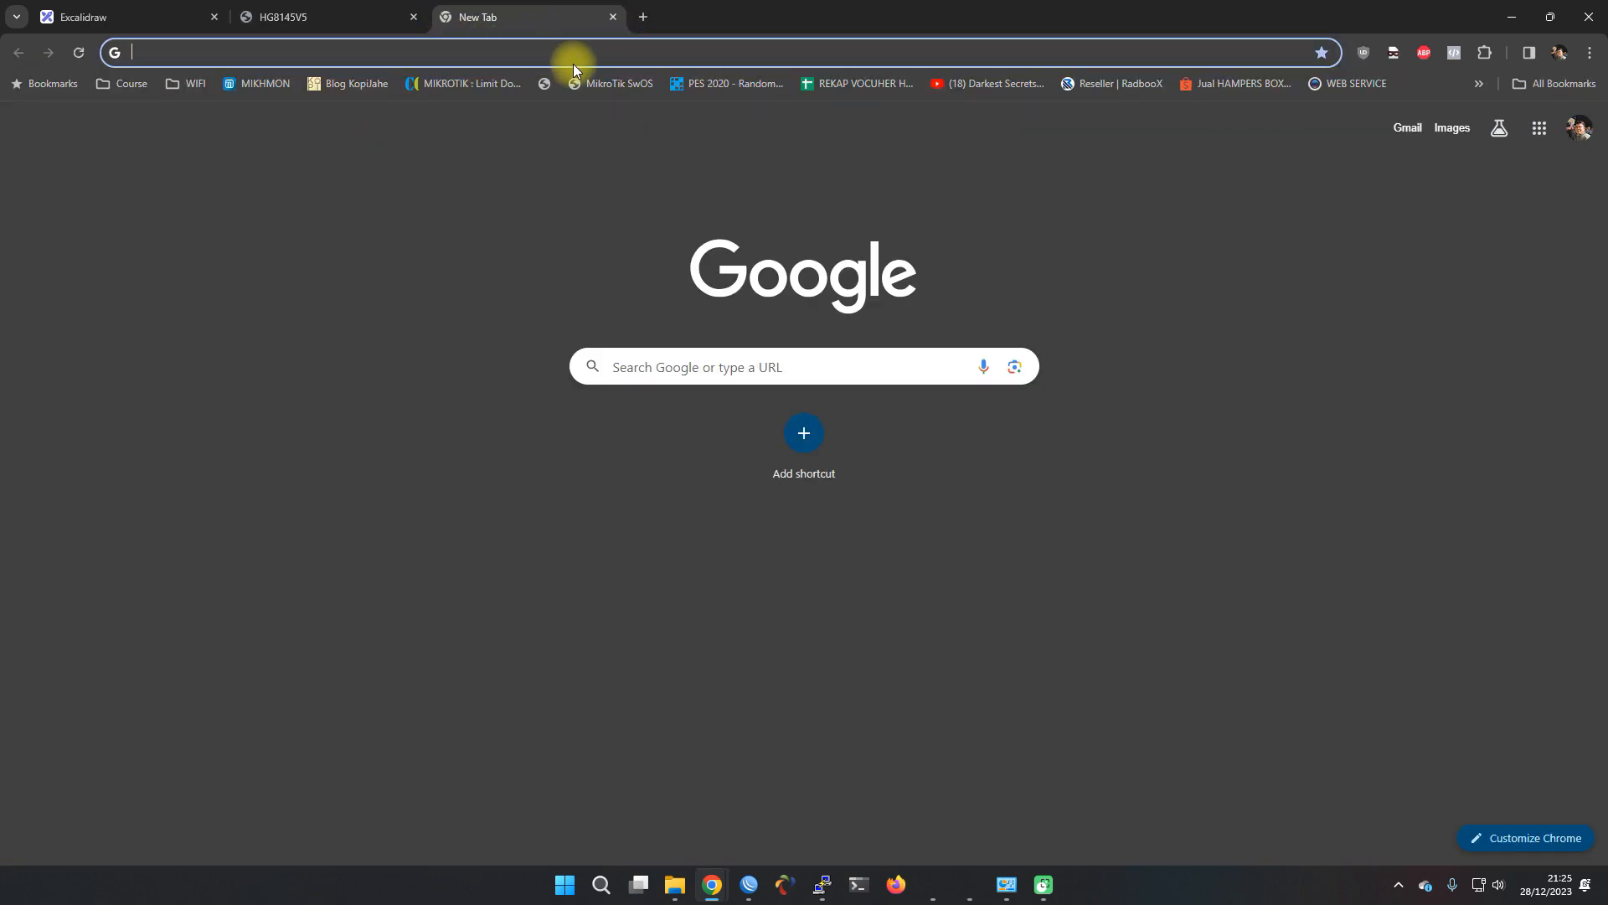
Check the Briker IPPBX status shows 2 IP phones online, then return to the HG8145V5 WAN page
text(brik)
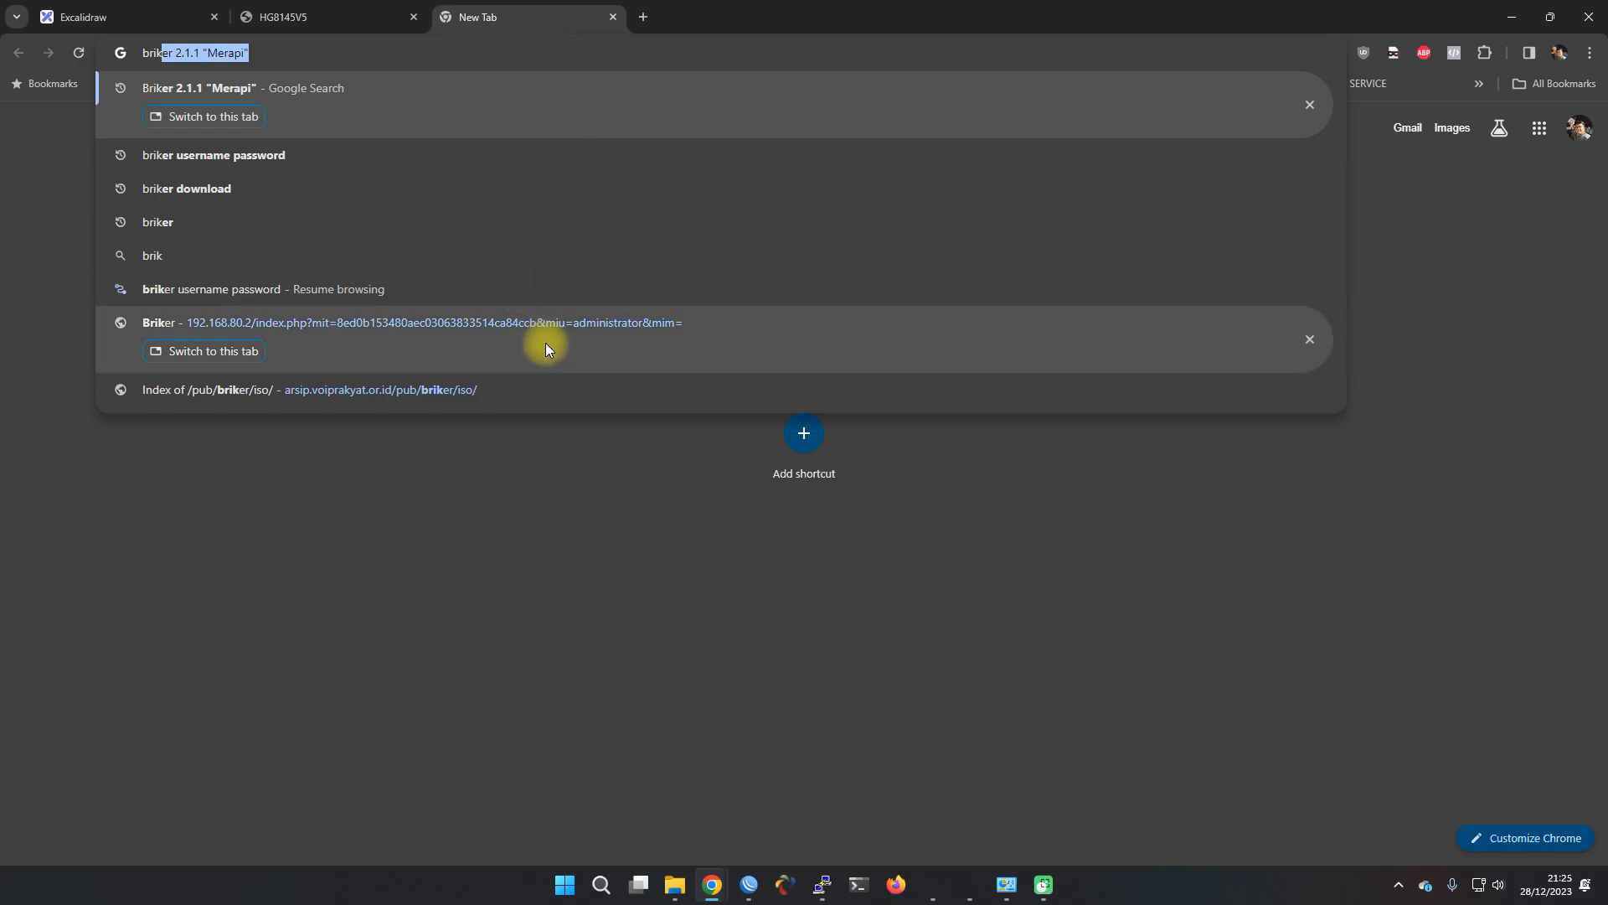
click(545, 343)
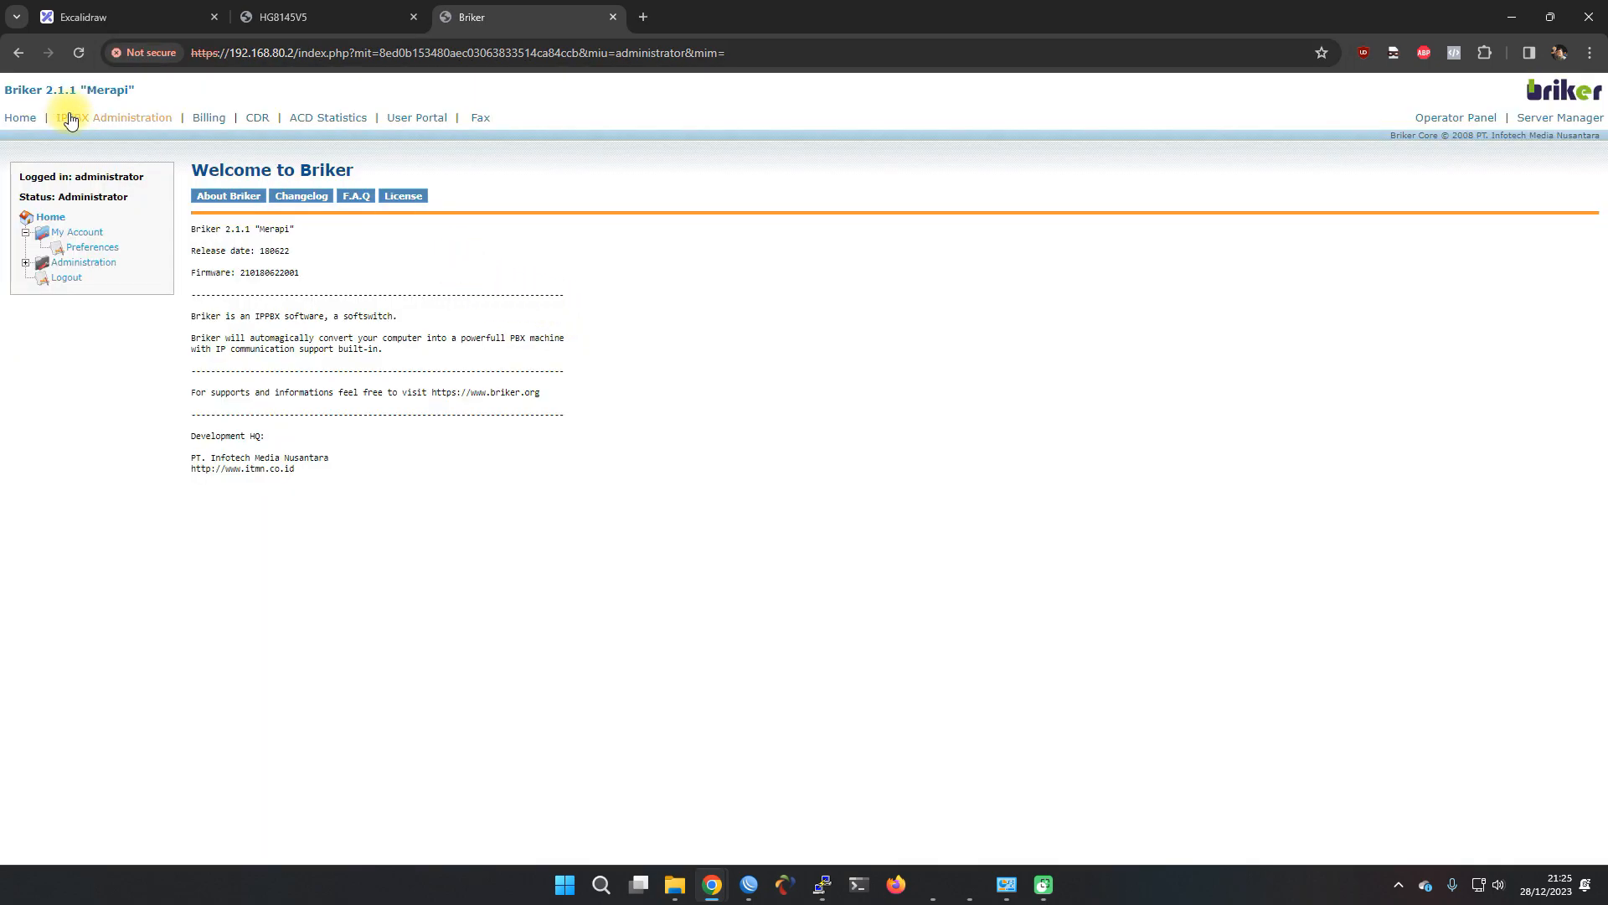
click(117, 124)
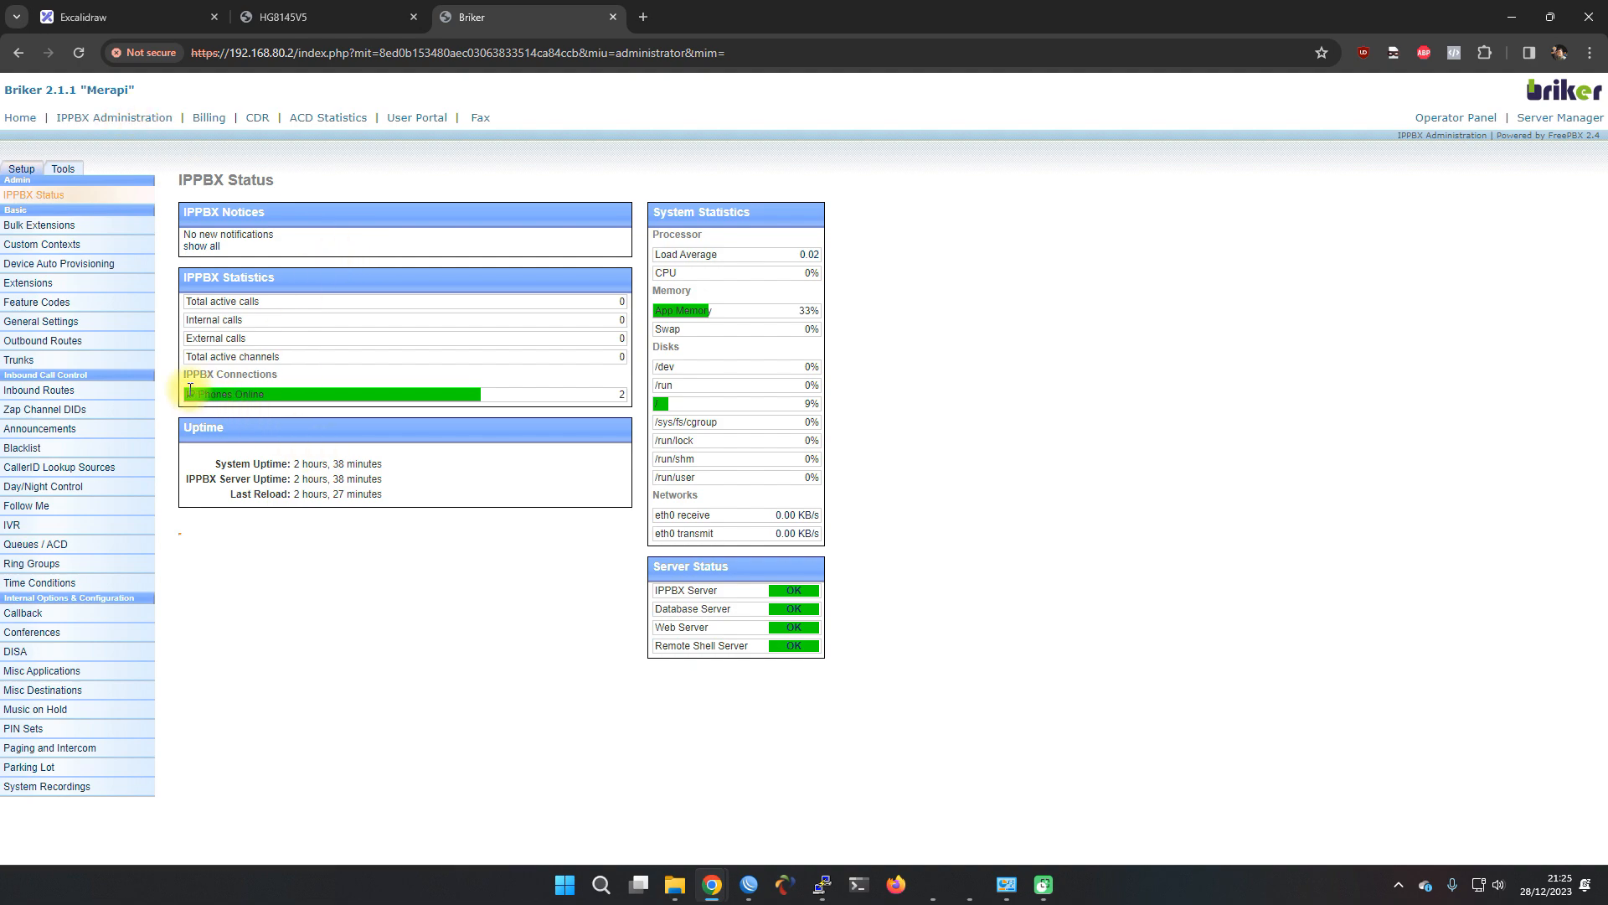
drag(186, 395, 254, 395)
click(265, 394)
click(266, 17)
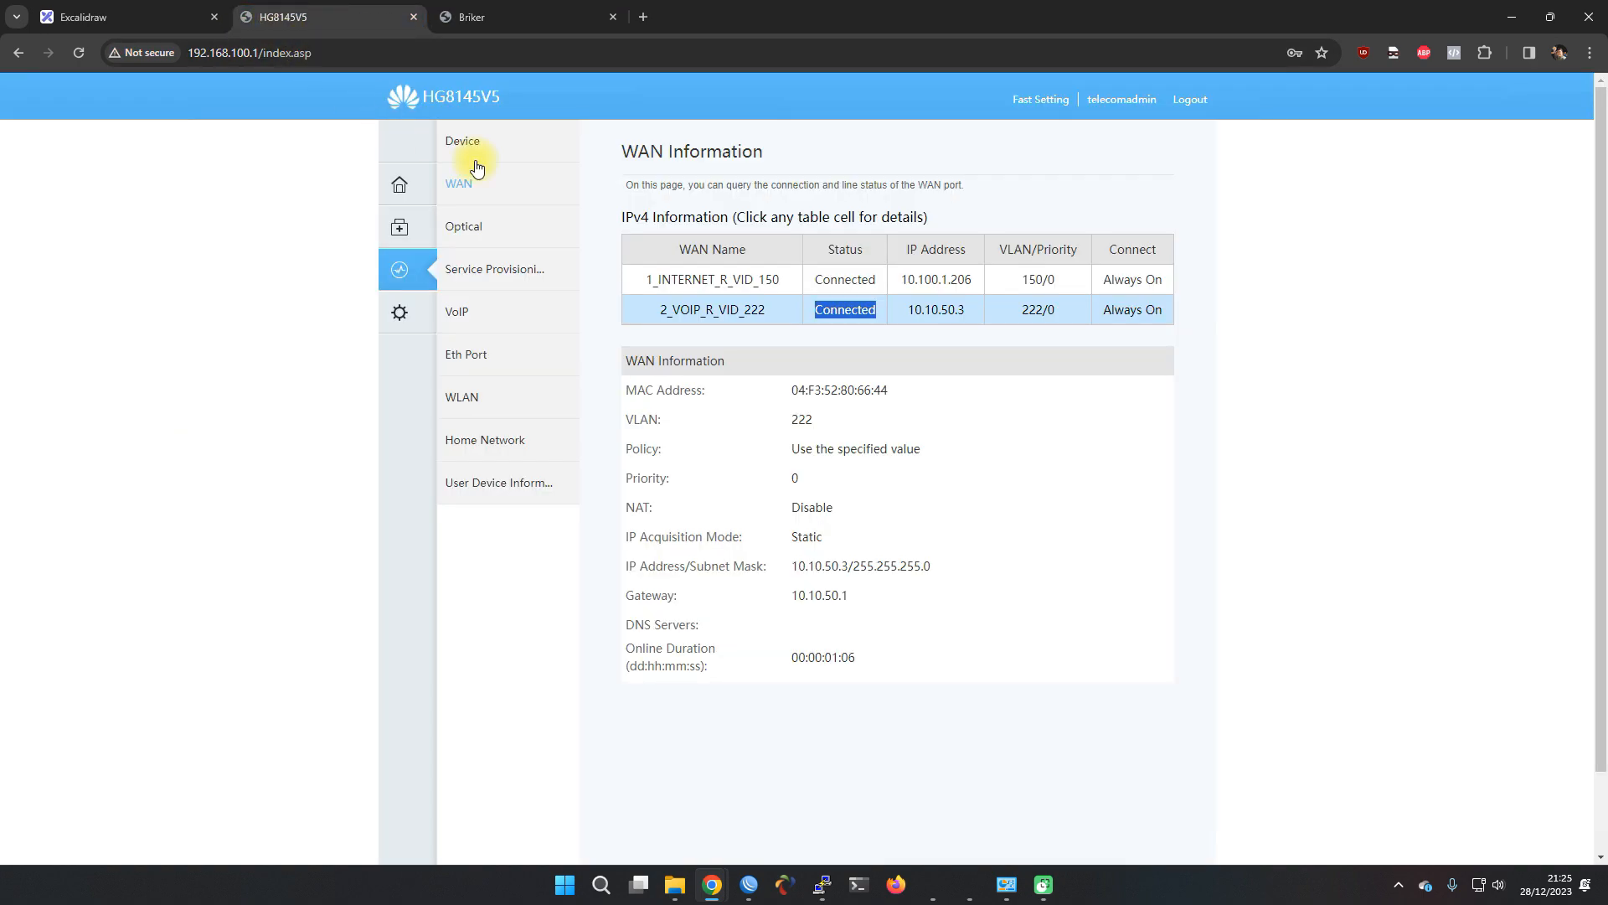